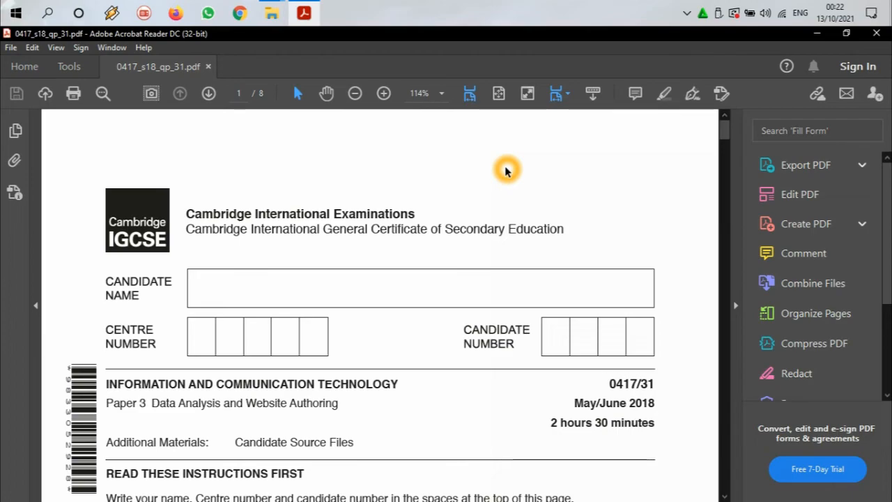
Step: Read the Task 1 evidence document instructions on page 2 of the exam paper, covering the file and header details
scroll(507, 185, "down", 2)
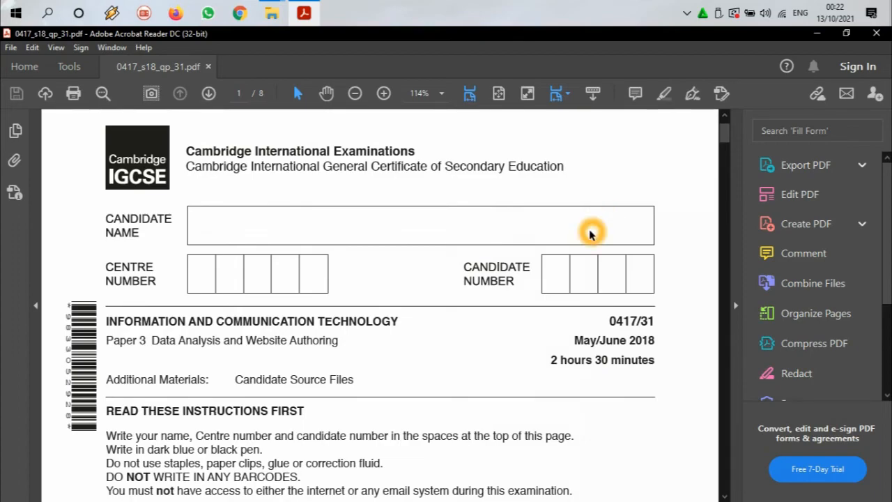
scroll(558, 235, "down", 5)
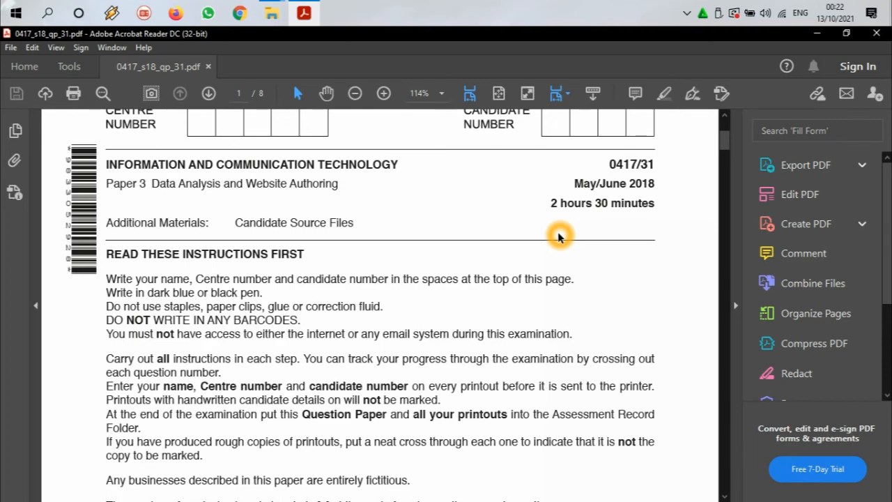
scroll(557, 235, "down", 4)
scroll(557, 233, "down", 15)
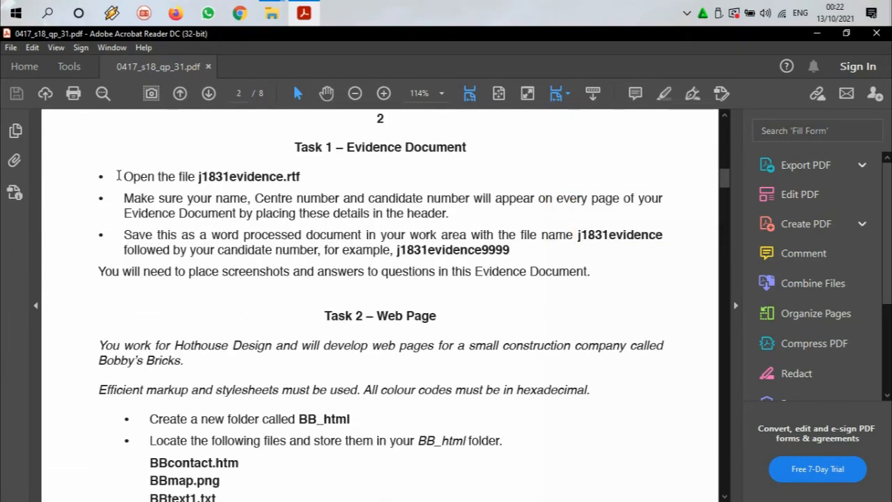
left_click_drag(159, 177, 258, 180)
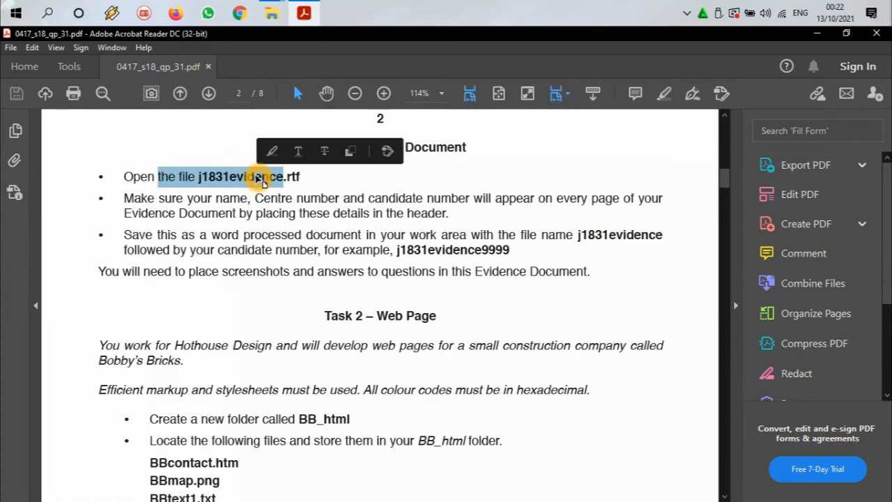
left_click_drag(125, 198, 528, 207)
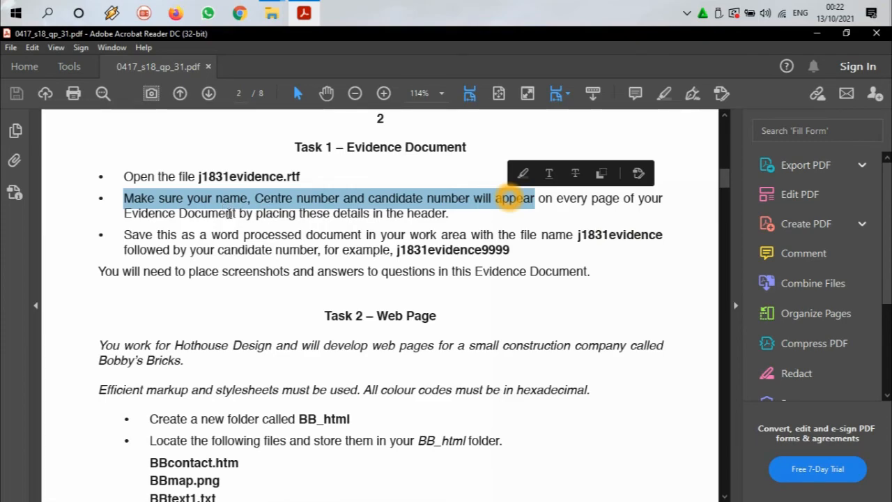
left_click_drag(255, 213, 404, 217)
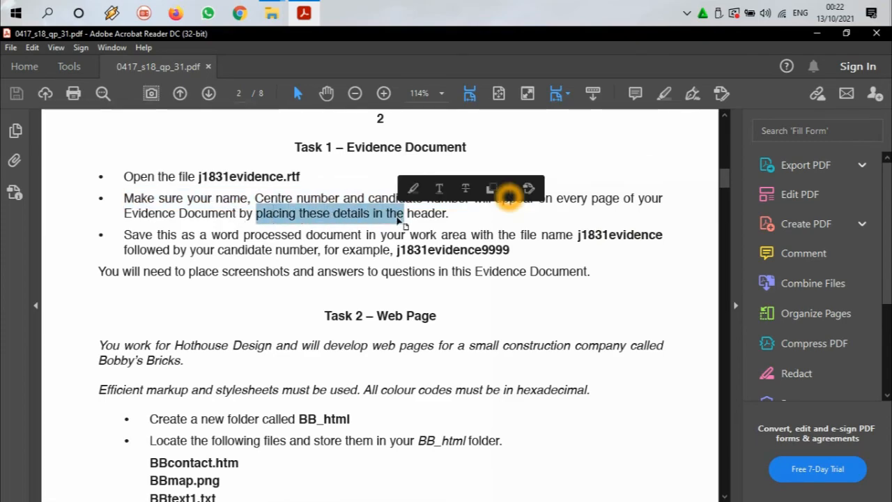
Step: Extract the 0417_s18_sf_31.zip archive on the desktop into its own folder named 0417_s18_sf_31
left_click(817, 32)
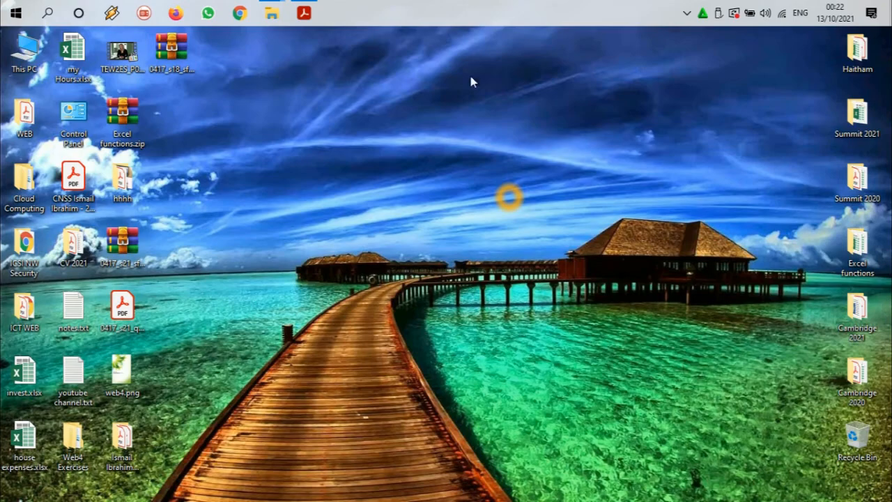
right_click(181, 155)
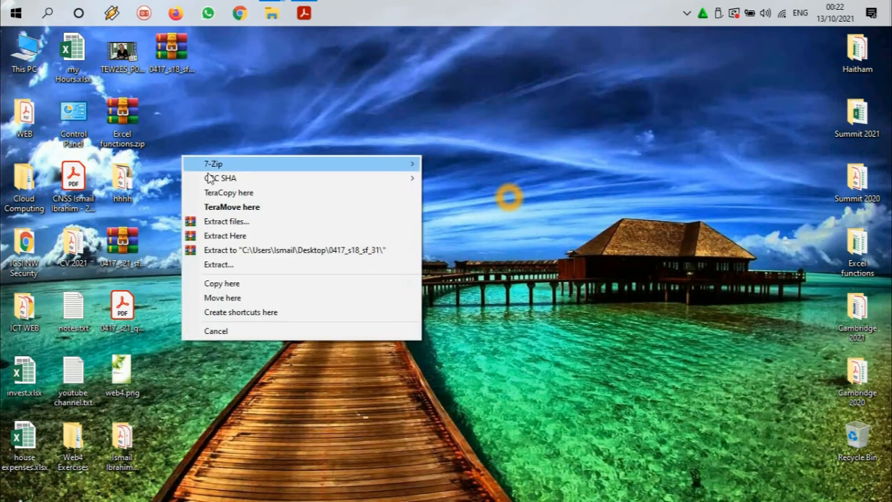
left_click(261, 249)
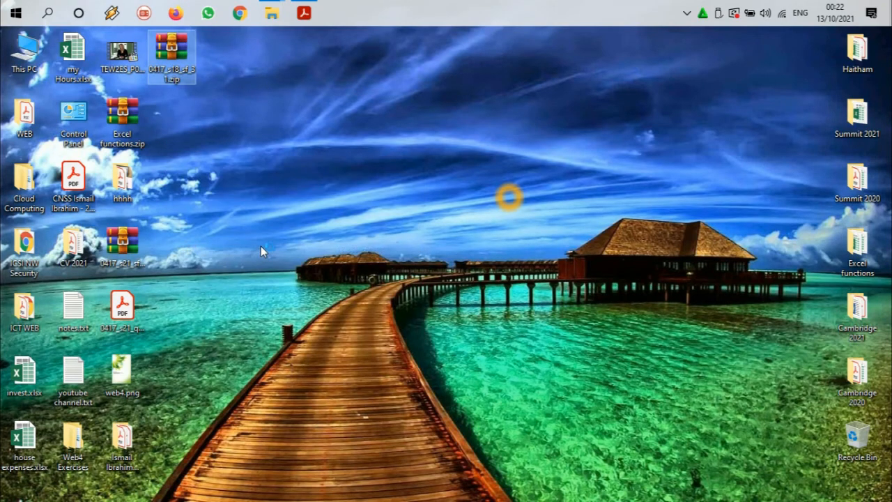
Step: Open J1831evidence.rtf from the extracted 06_0417_31_Confidential Source Files 2018 folder in Word
double_click(174, 111)
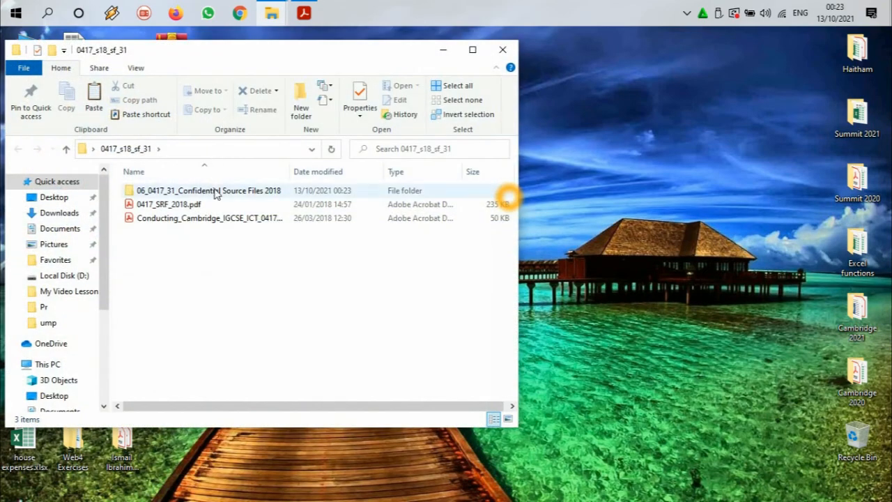
left_click(215, 193)
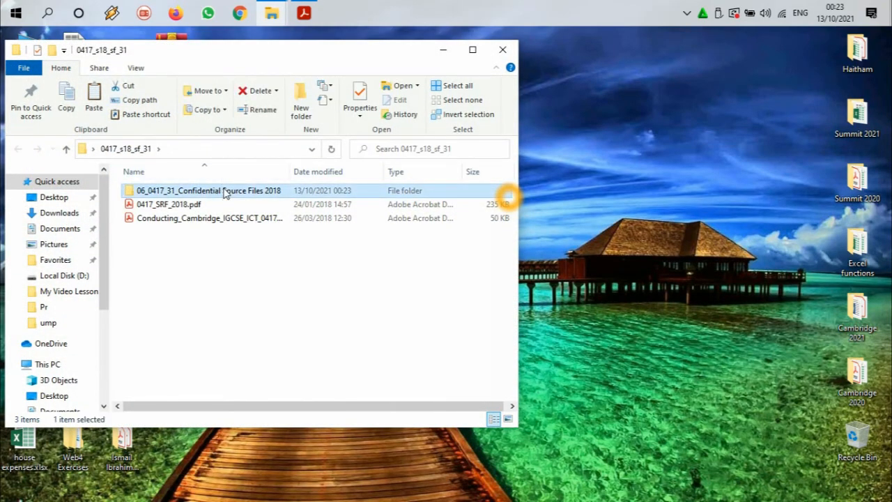
double_click(224, 193)
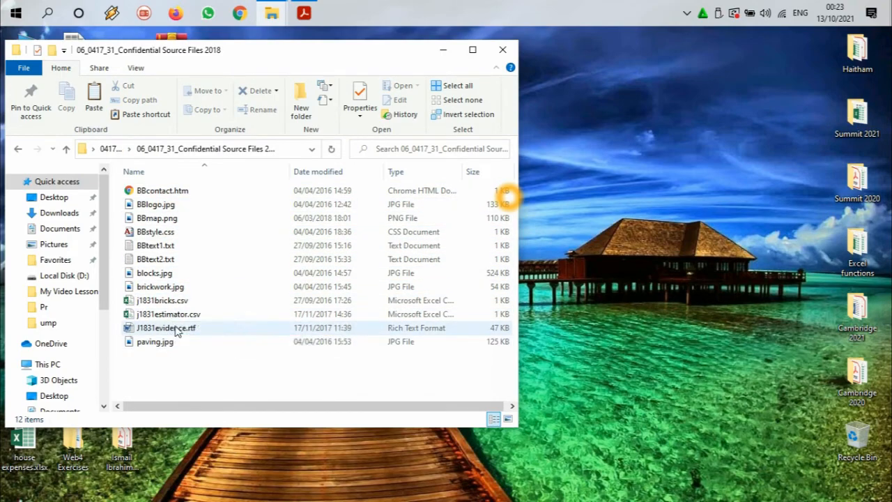
double_click(167, 327)
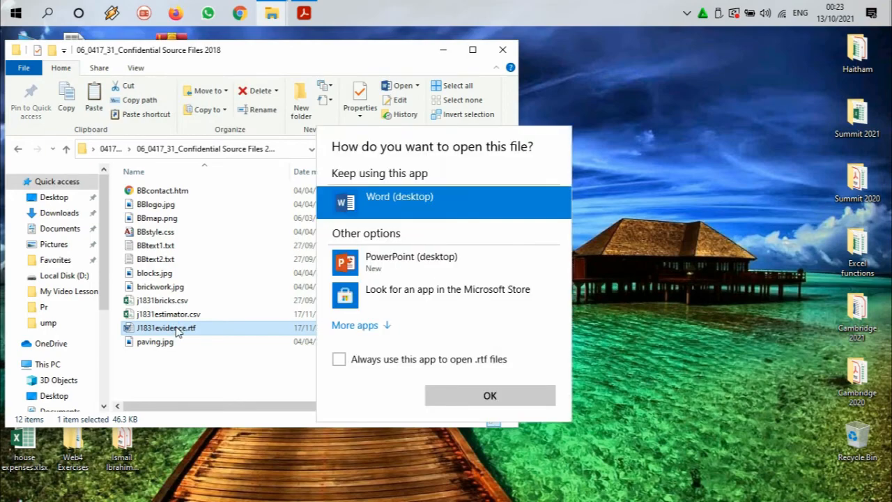
double_click(442, 203)
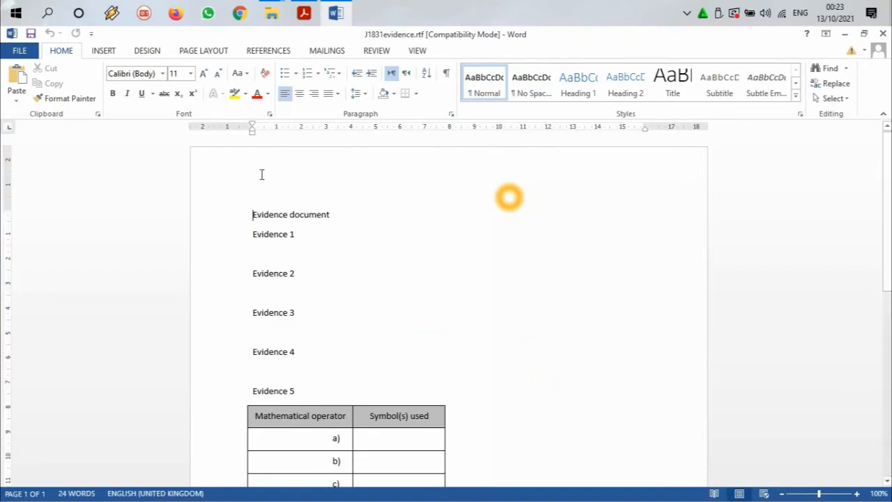
Step: Insert the built-in Blank (Three Columns) header into the evidence document
left_click(104, 50)
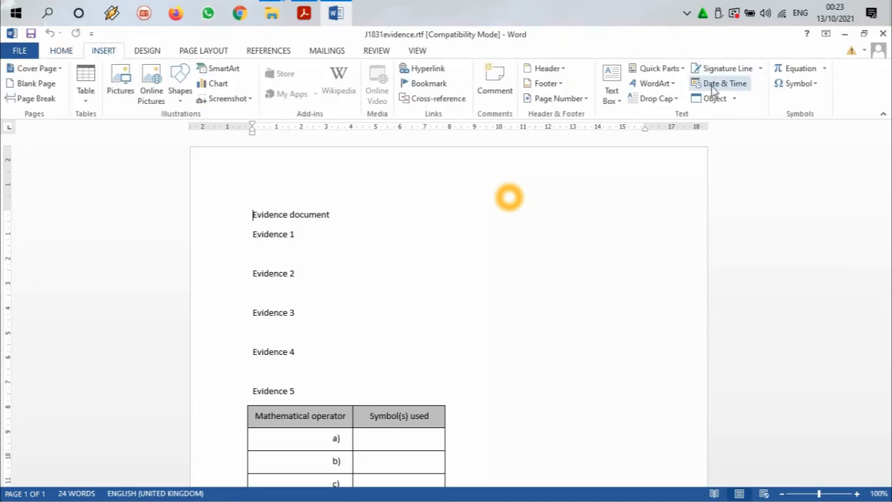
left_click(560, 68)
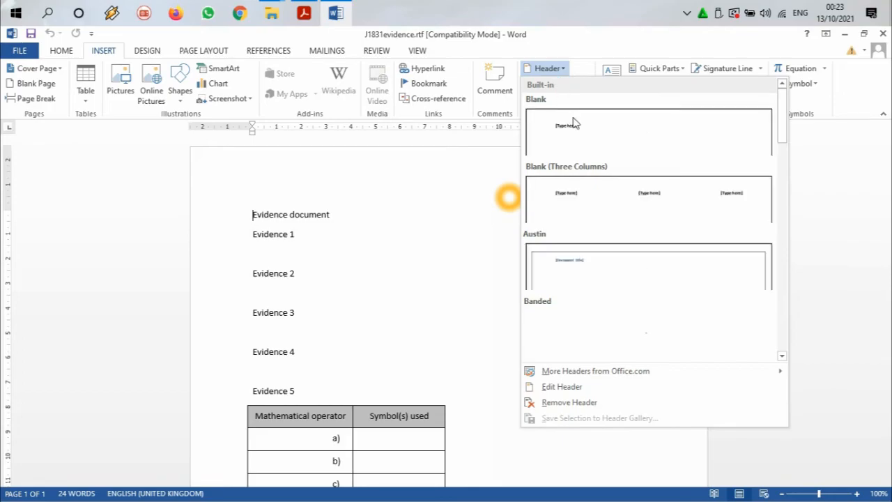
left_click(626, 201)
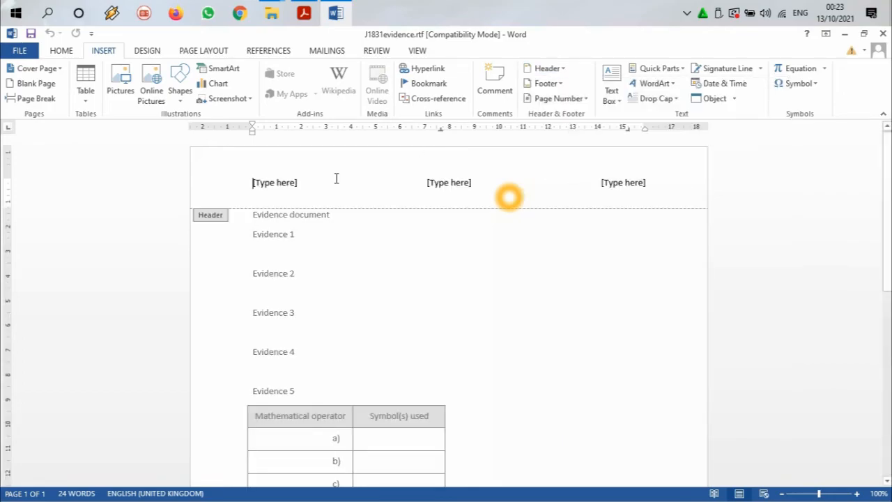
Step: Fill the three header placeholders with the candidate's full name, centre number and candidate number, and return to the body text
left_click(285, 182)
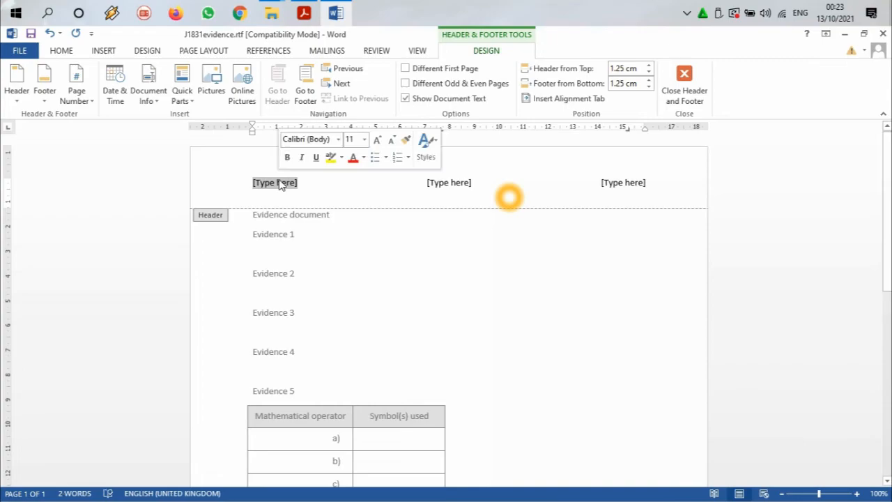
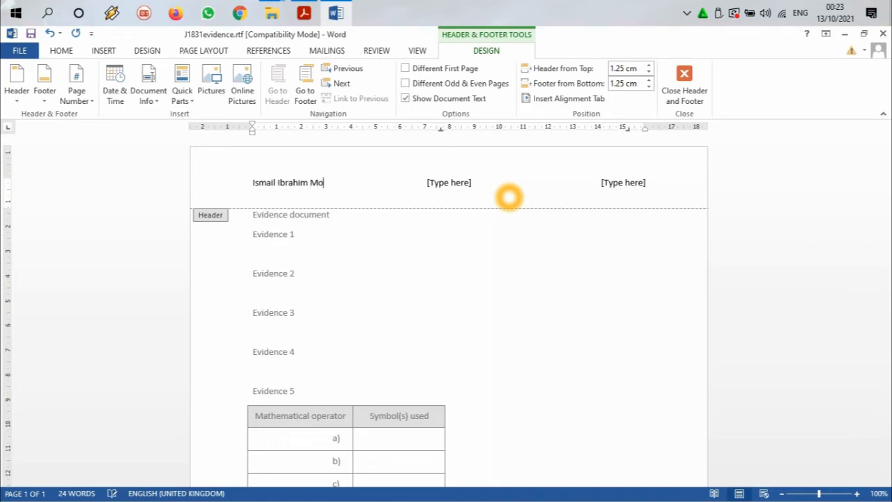
left_click(469, 181)
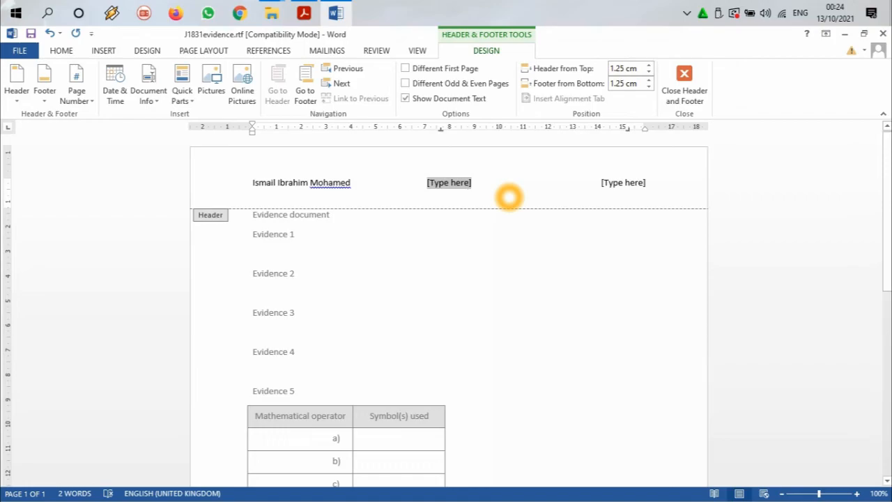
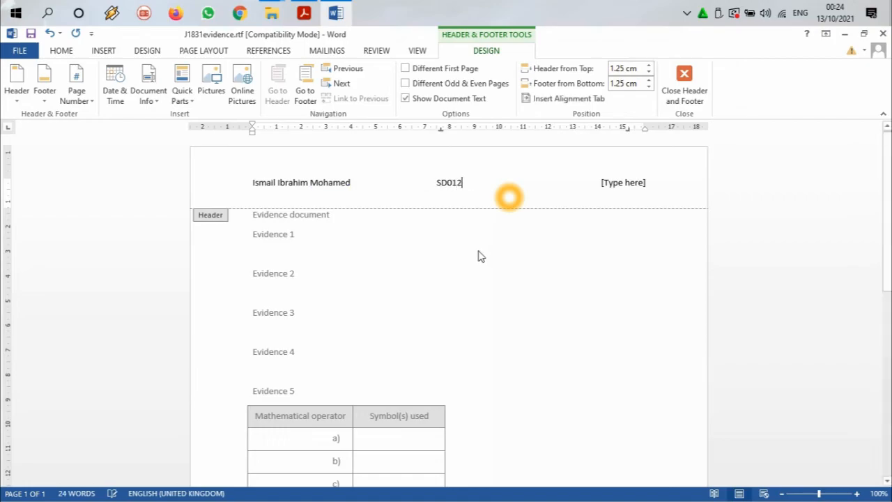
left_click(631, 183)
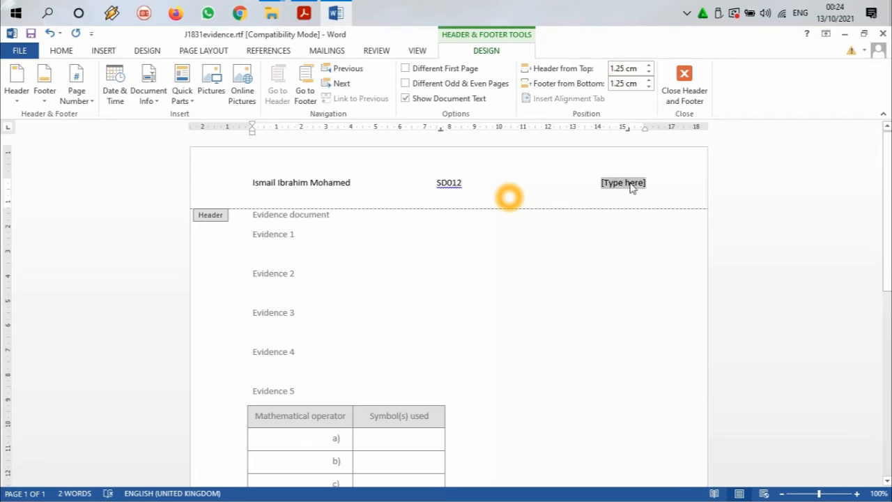
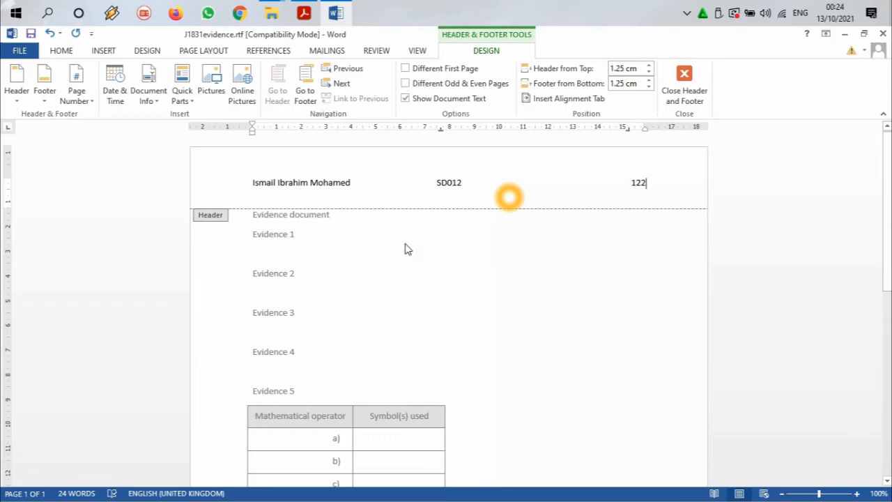
double_click(312, 250)
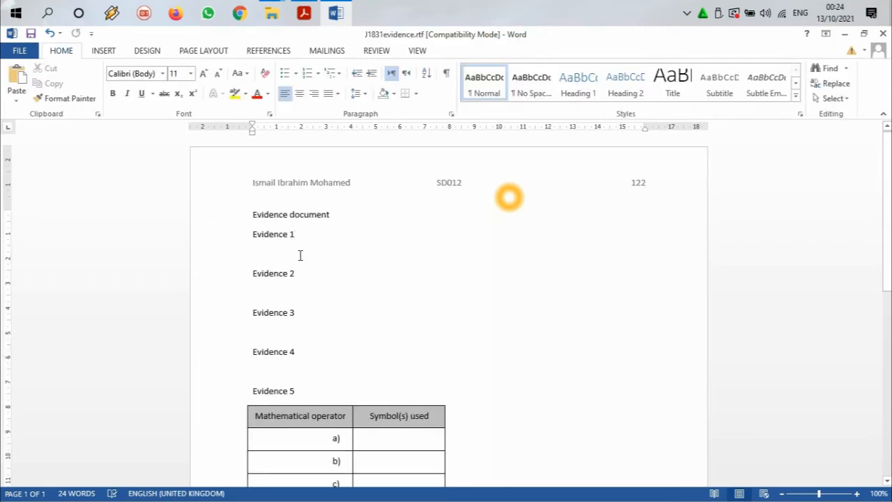
Step: Switch to the exam paper in Acrobat Reader and copy the file name j1831evidence from Task 1's save instruction
left_click(336, 14)
left_click(304, 12)
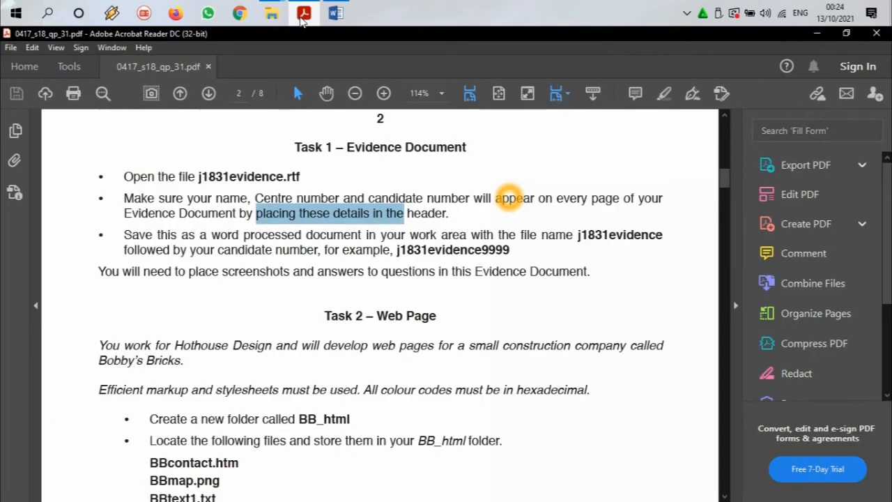
scroll(377, 194, "down", 1)
left_click_drag(126, 204, 564, 202)
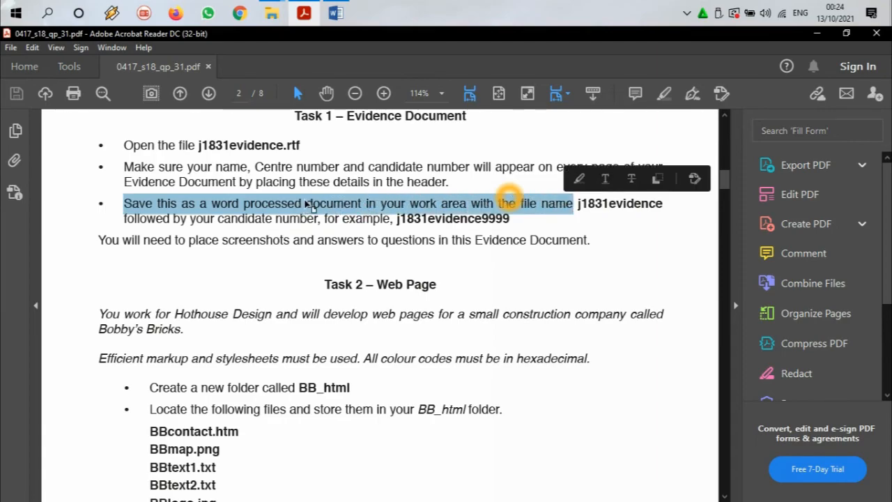
left_click_drag(578, 202, 663, 202)
right_click(629, 203)
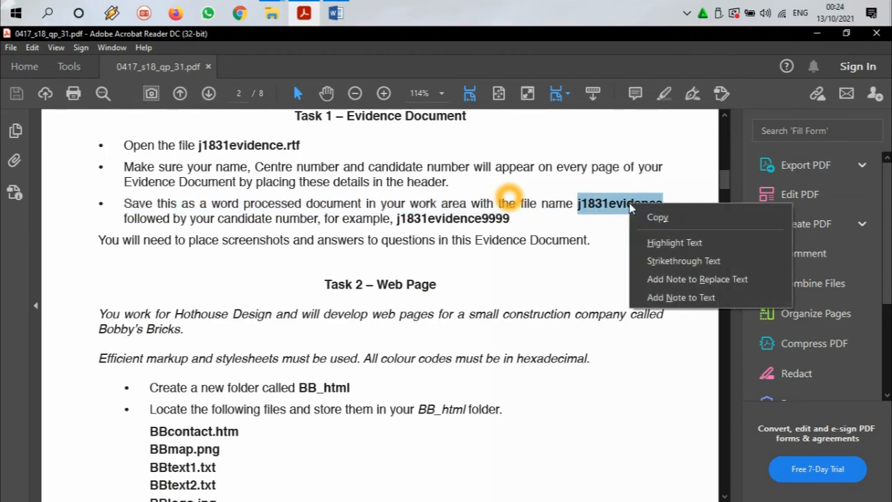
left_click(654, 218)
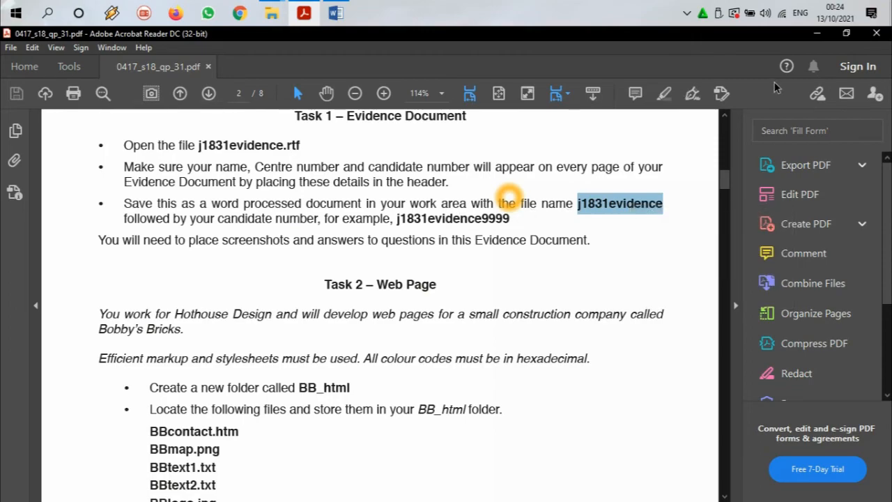
Step: Return to Word and save the evidence document in the source files folder as a Word Document named j1831evidence followed by the candidate number
left_click(816, 33)
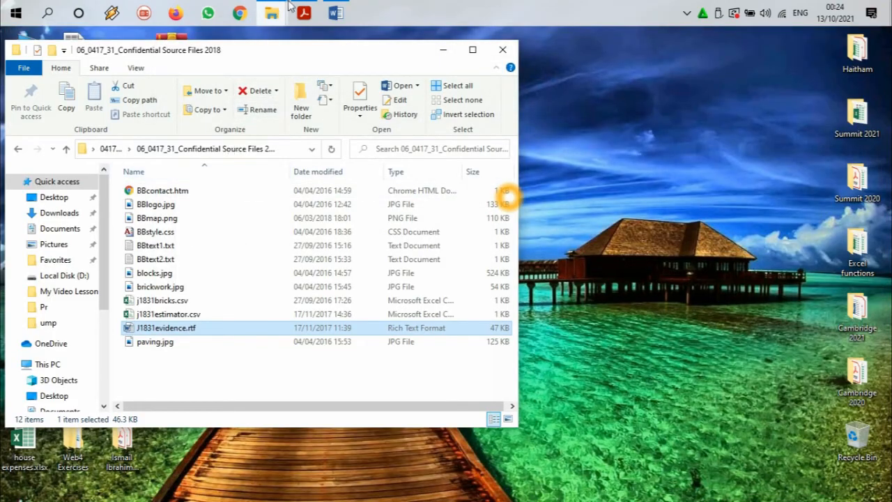
left_click(336, 12)
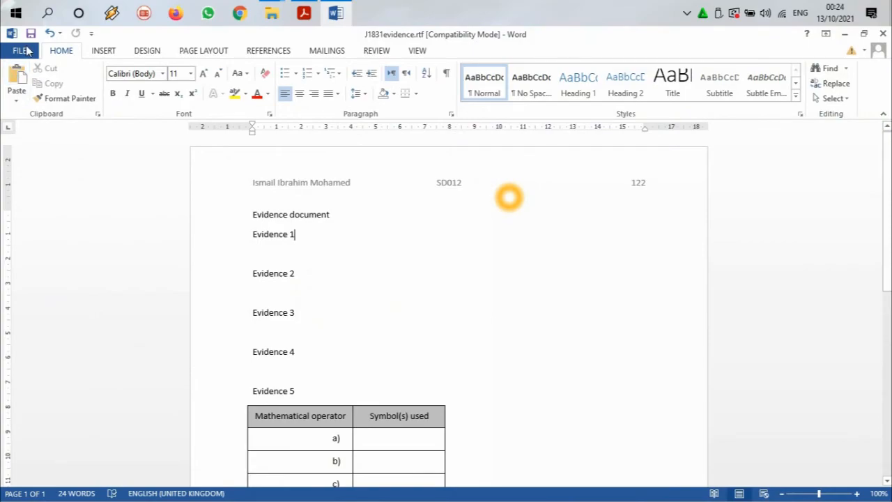
left_click(22, 52)
left_click(29, 185)
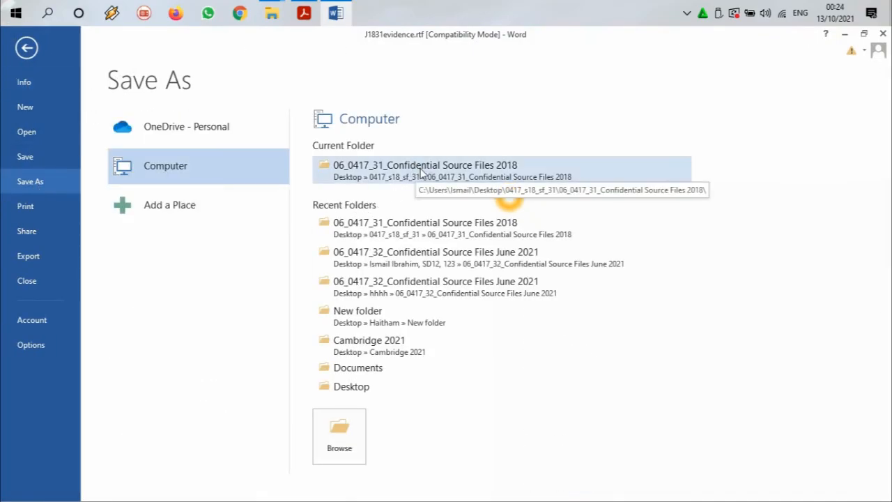
left_click(420, 168)
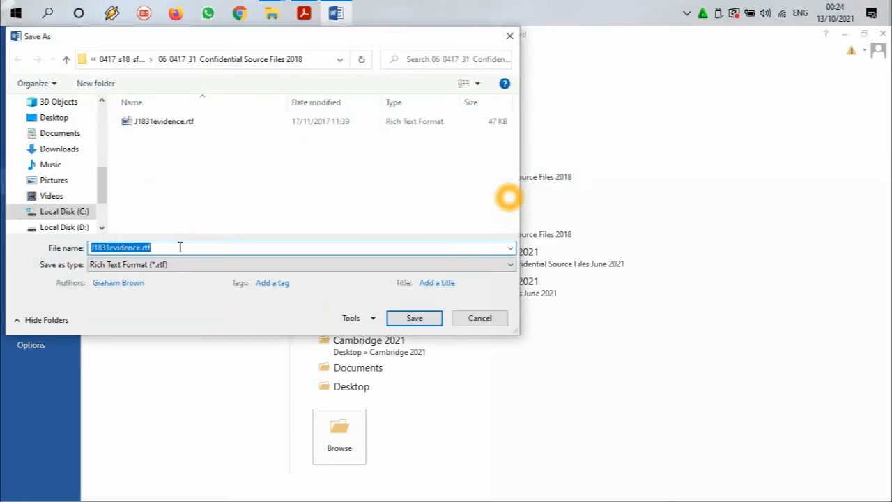
type("j1831evidence122")
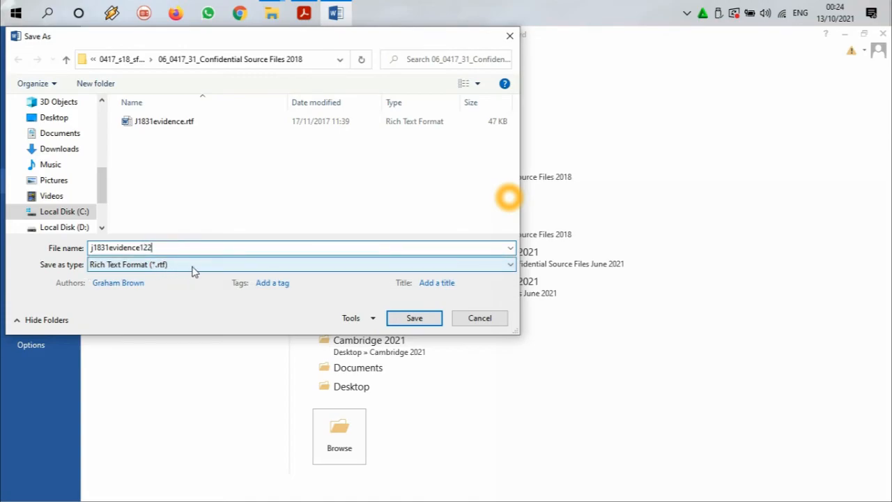
left_click(157, 267)
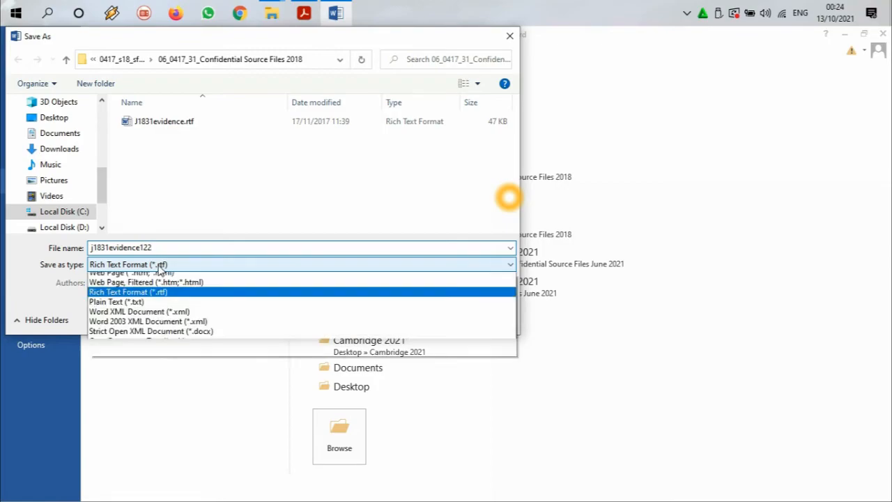
left_click(159, 278)
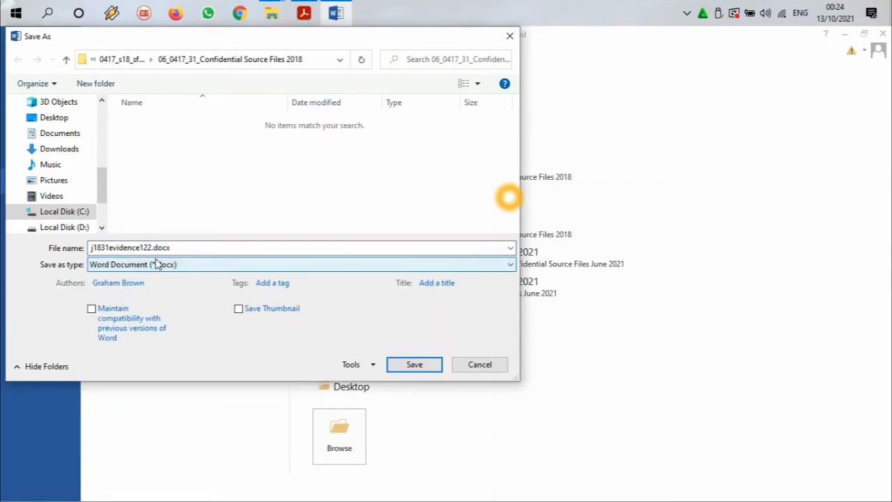
left_click(413, 363)
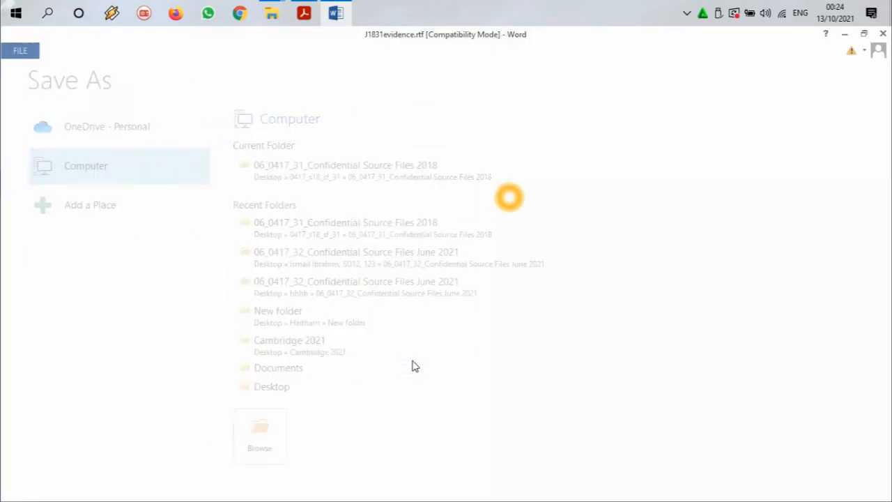
Step: Switch to the exam paper in Acrobat Reader and read Task 1's closing note and Task 3's question 14 with its Evidence 5 instruction
left_click(304, 13)
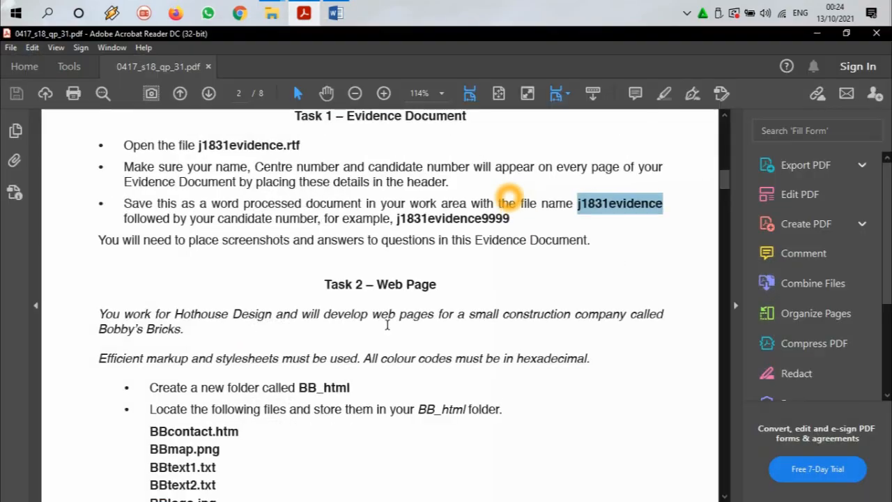
left_click_drag(123, 240, 236, 240)
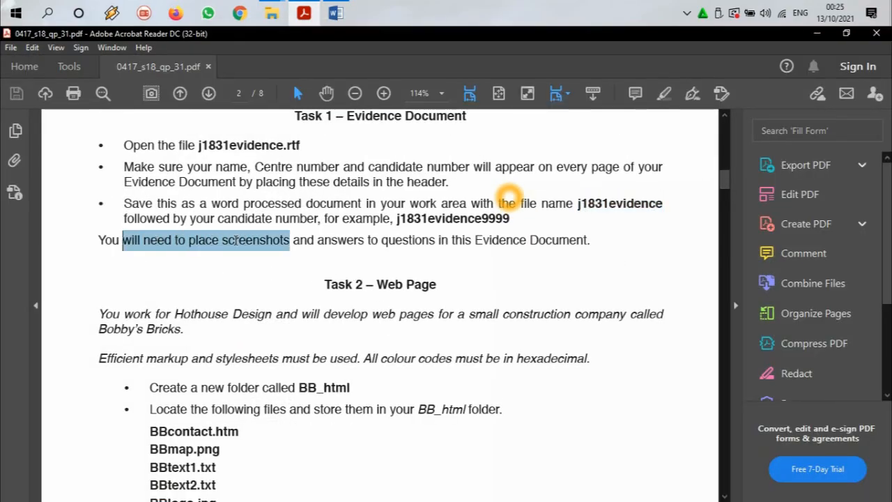
left_click_drag(291, 239, 554, 241)
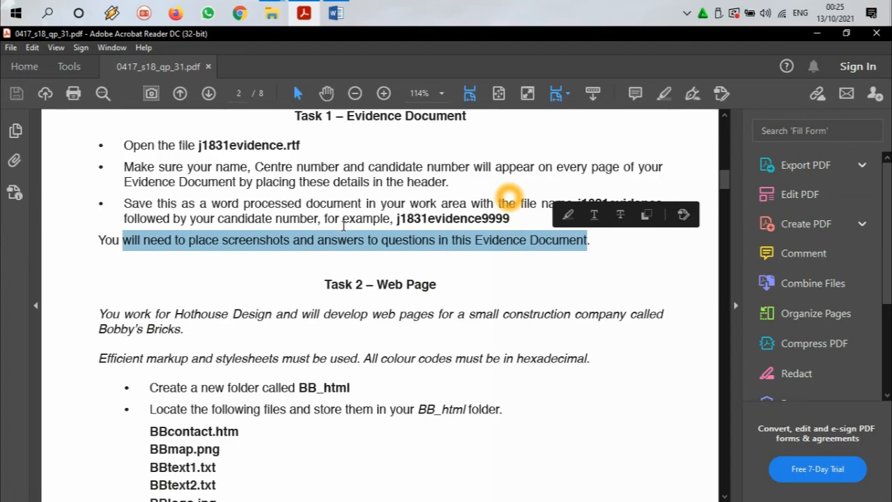
scroll(309, 244, "down", 3)
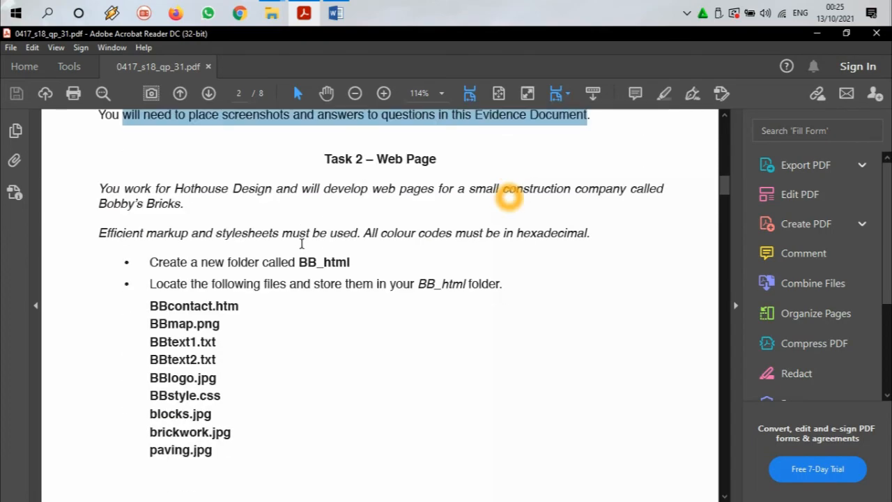
scroll(362, 188, "down", 20)
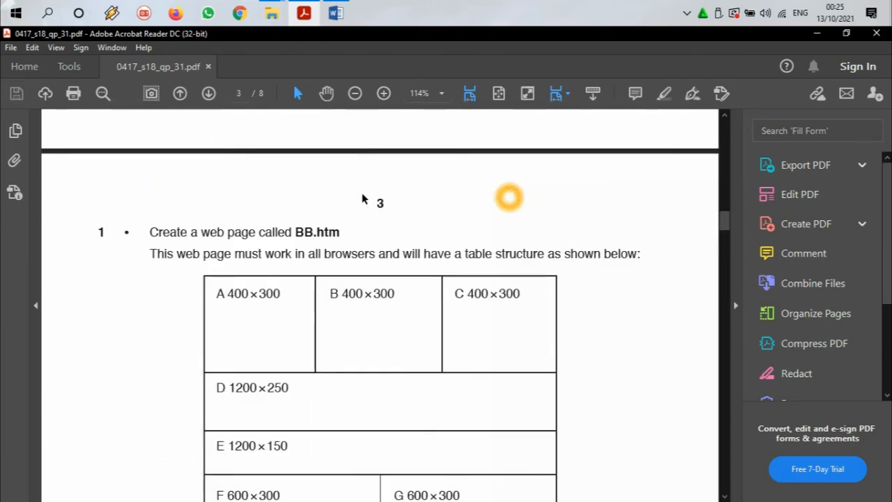
scroll(362, 212, "down", 20)
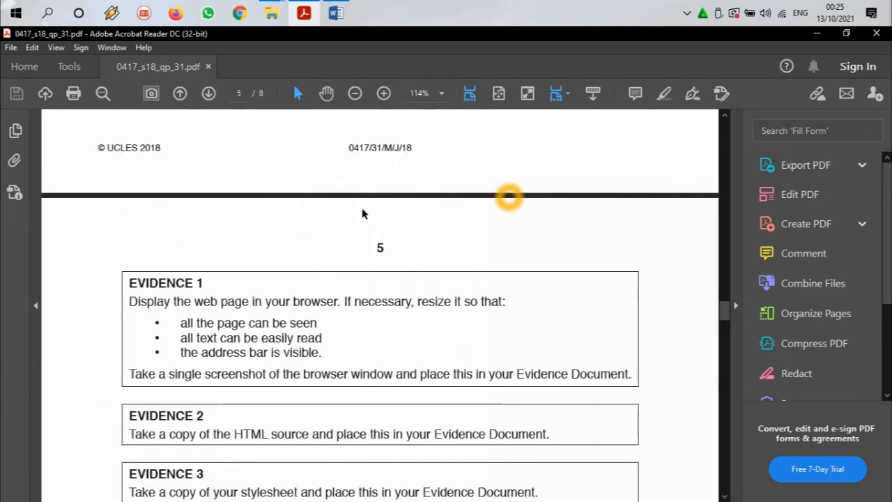
scroll(362, 214, "down", 8)
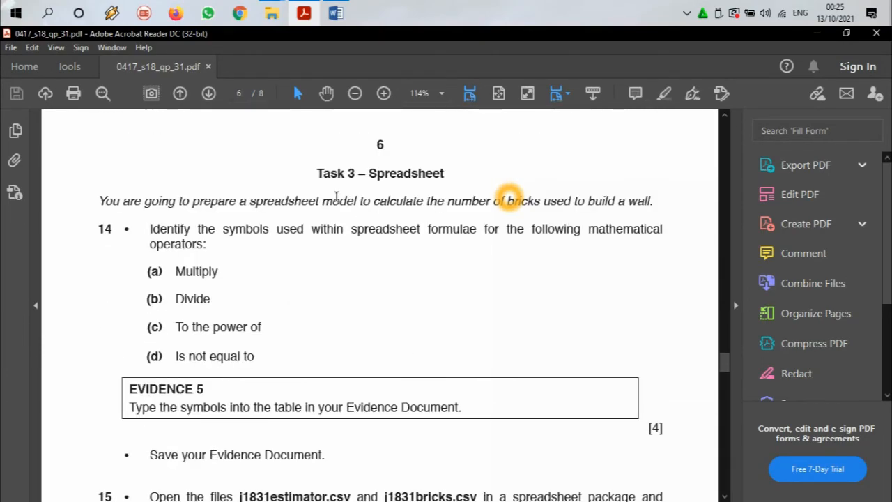
left_click_drag(118, 201, 400, 206)
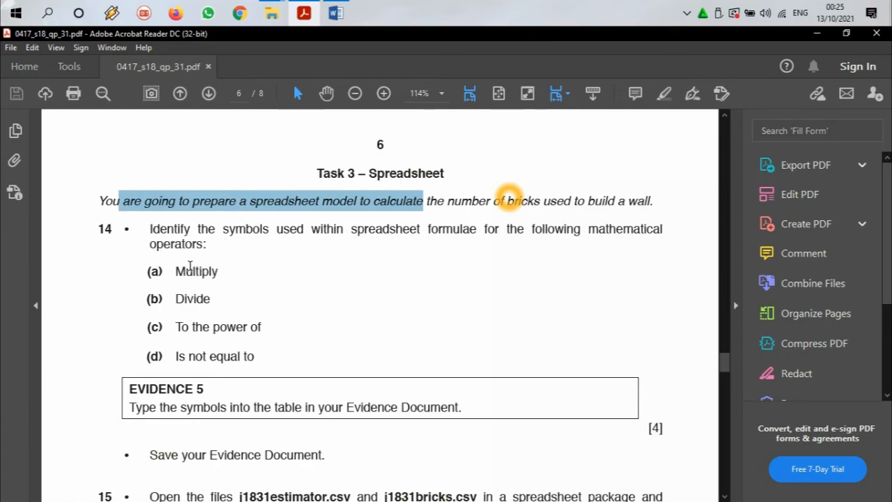
left_click_drag(181, 264, 258, 334)
left_click(255, 305)
scroll(216, 259, "down", 1)
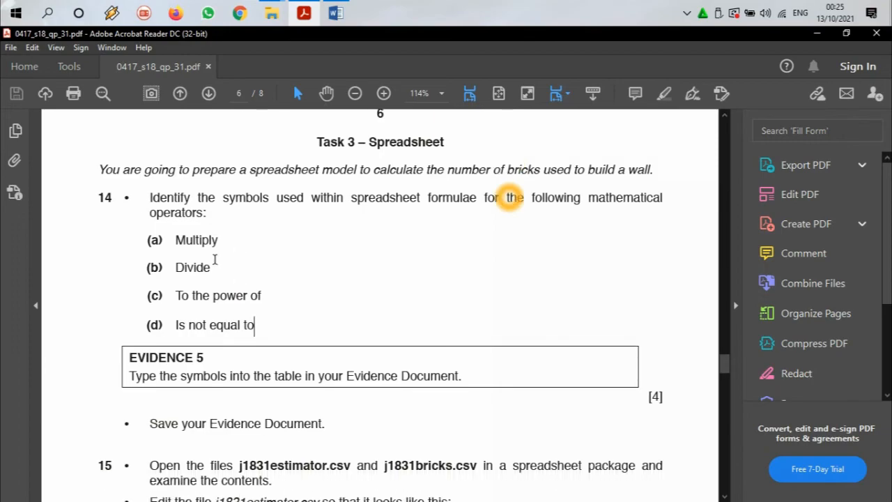
scroll(187, 256, "down", 2)
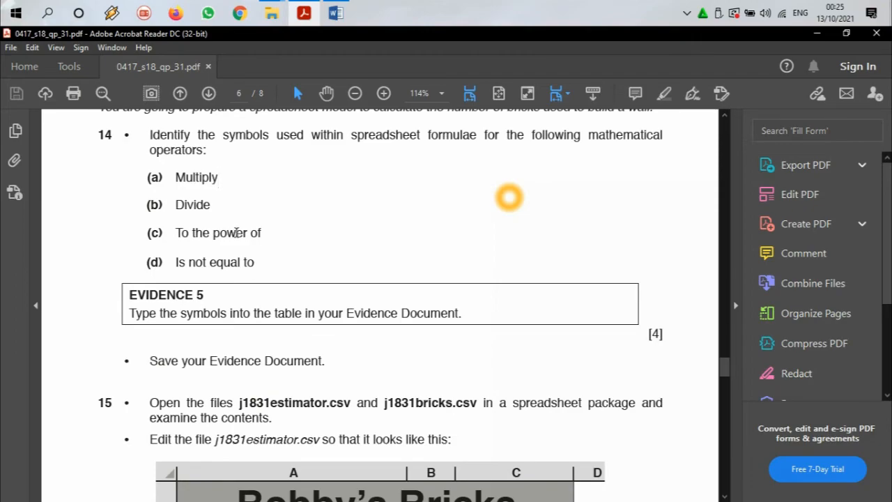
left_click_drag(172, 295, 198, 262)
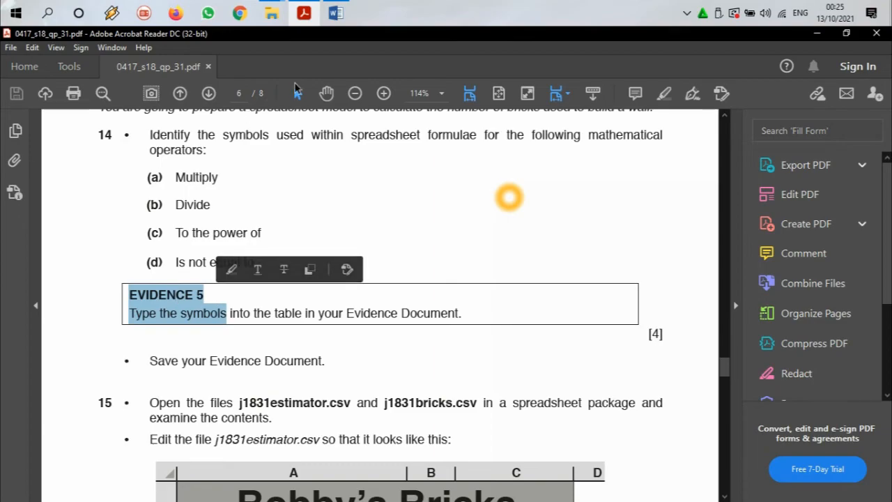
Step: Switch to Word and fill the Evidence 5 table's Symbol(s) used cells with * for a) and / for b)
left_click(335, 13)
scroll(377, 297, "down", 5)
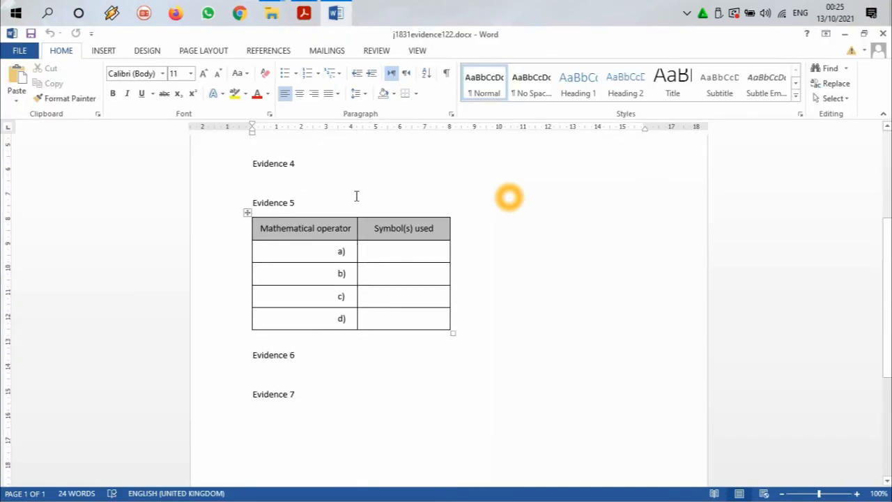
left_click(340, 13)
left_click(340, 12)
left_click(380, 249)
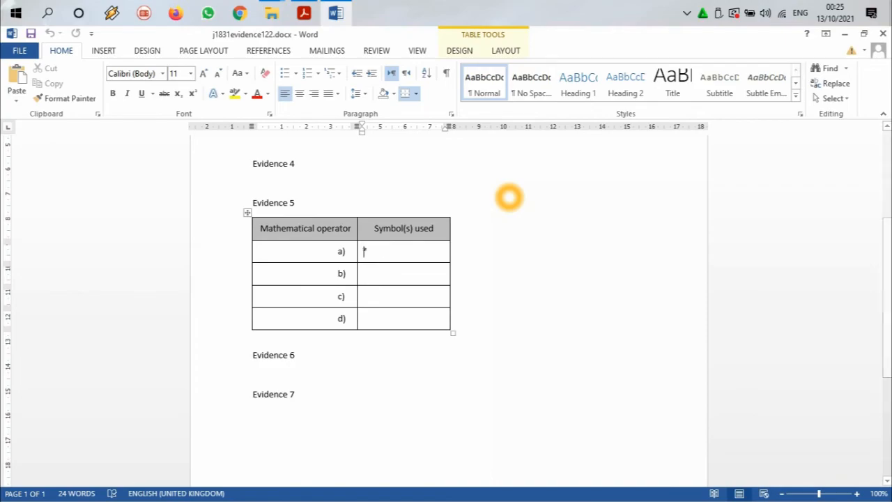
type("*")
left_click(307, 6)
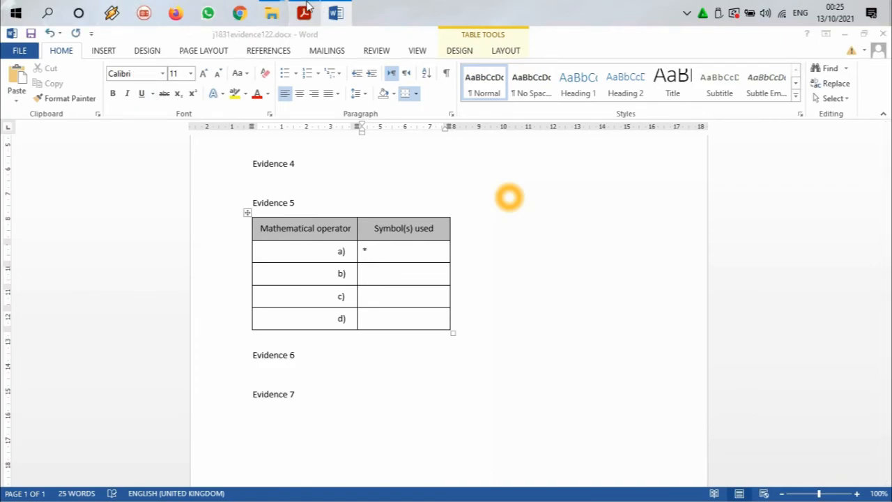
left_click(335, 11)
left_click(370, 274)
type("/")
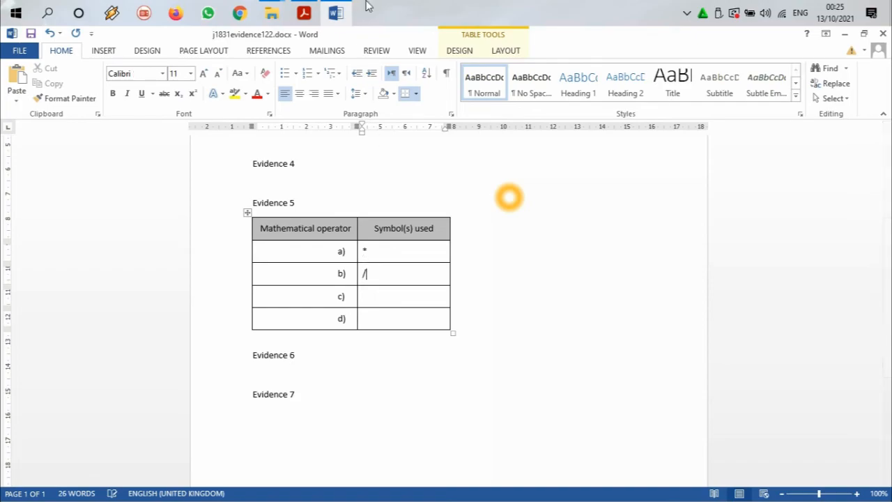
Step: Enter ^ for c) and <> for d) in the Evidence 5 table, checking the operators in the exam paper, and save the document
left_click(307, 7)
left_click(334, 11)
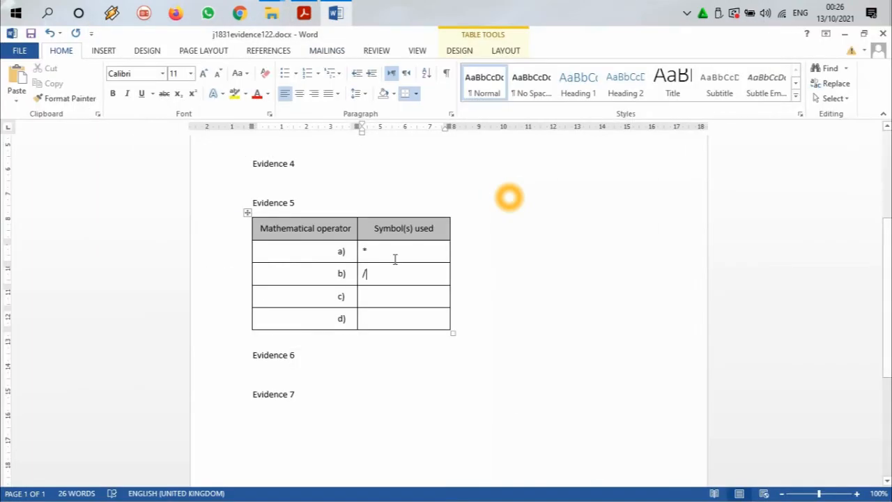
left_click(422, 299)
type("^")
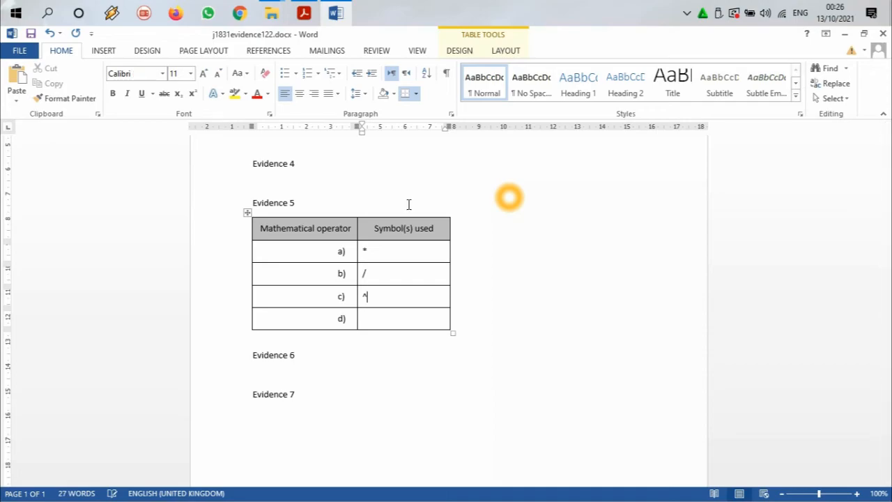
left_click(312, 8)
left_click(312, 8)
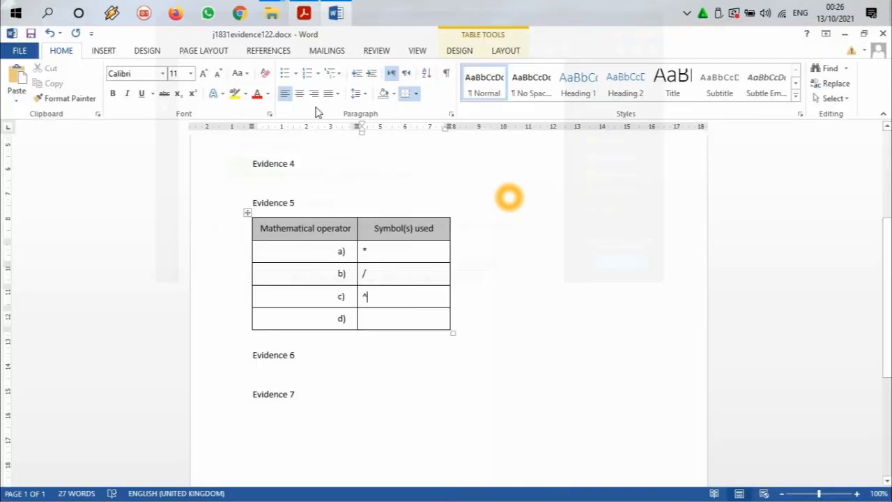
left_click(374, 316)
type("<>")
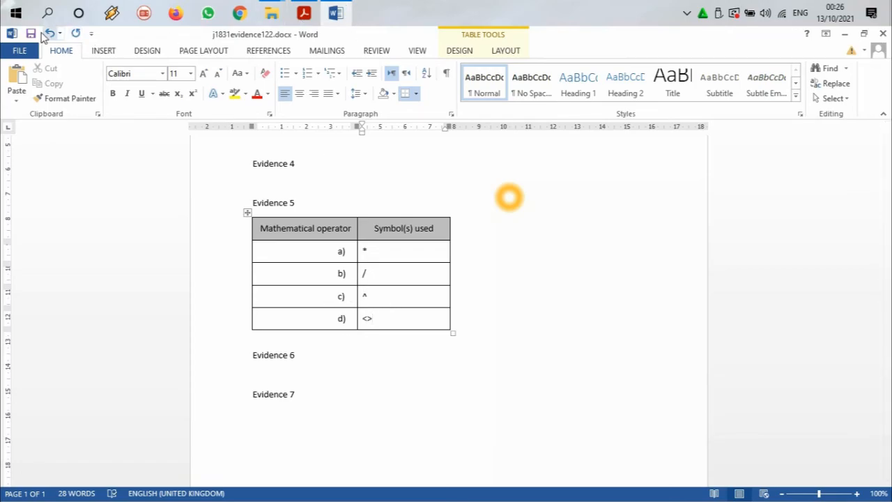
left_click(31, 33)
Step: Following question 15 of the exam paper, open j1831bricks.csv from the source files folder in Excel and auto-fit all its column widths
left_click(304, 12)
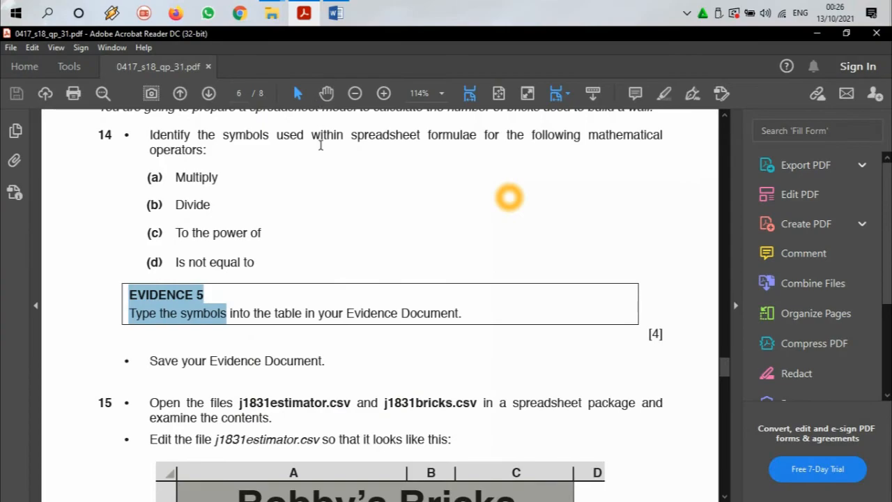
scroll(318, 213, "down", 2)
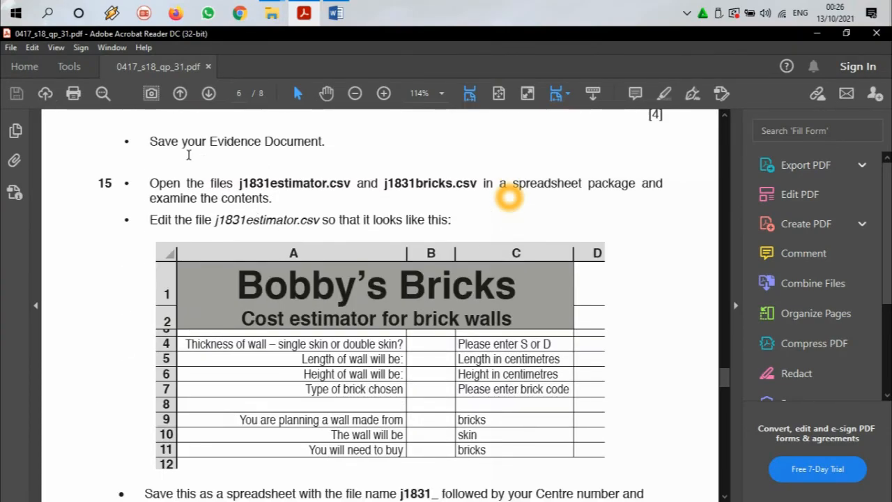
scroll(266, 146, "down", 1)
left_click_drag(241, 152, 448, 152)
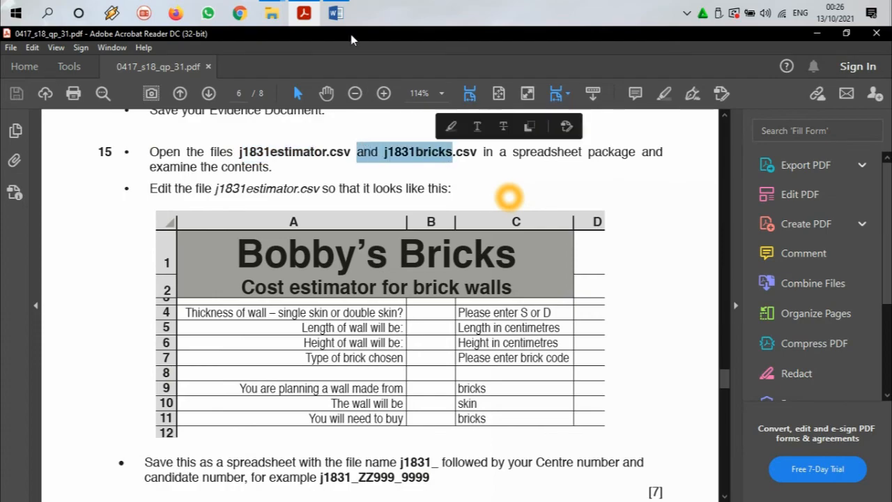
left_click(336, 12)
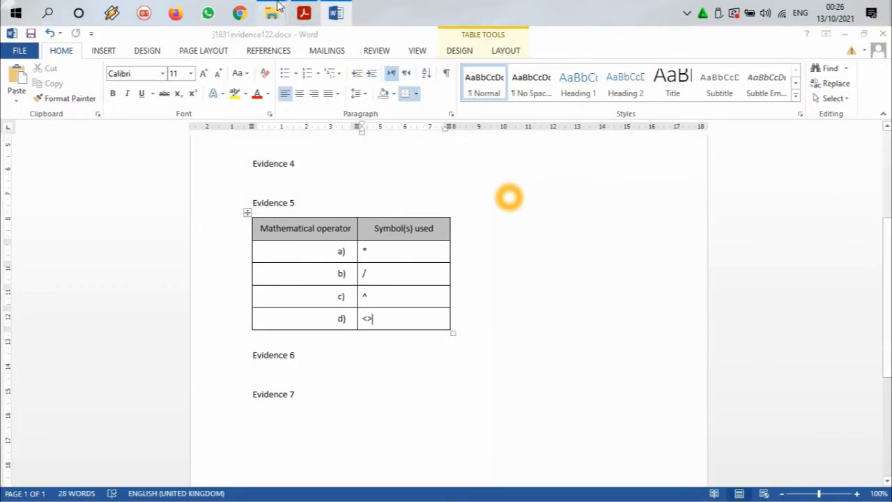
mouse_move(271, 12)
left_click(487, 70)
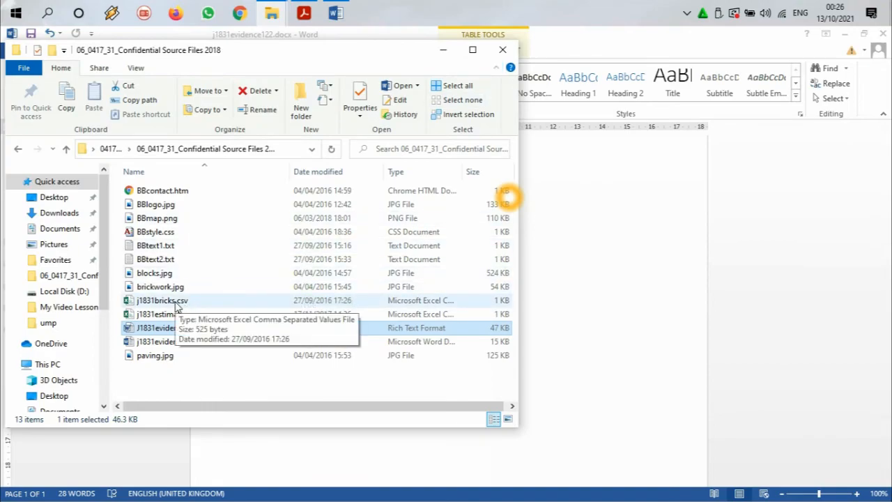
left_click(177, 305)
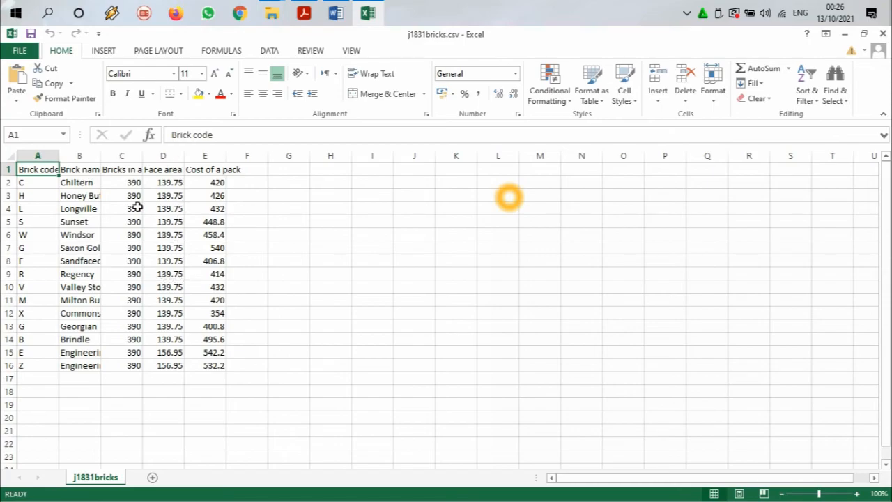
left_click(7, 155)
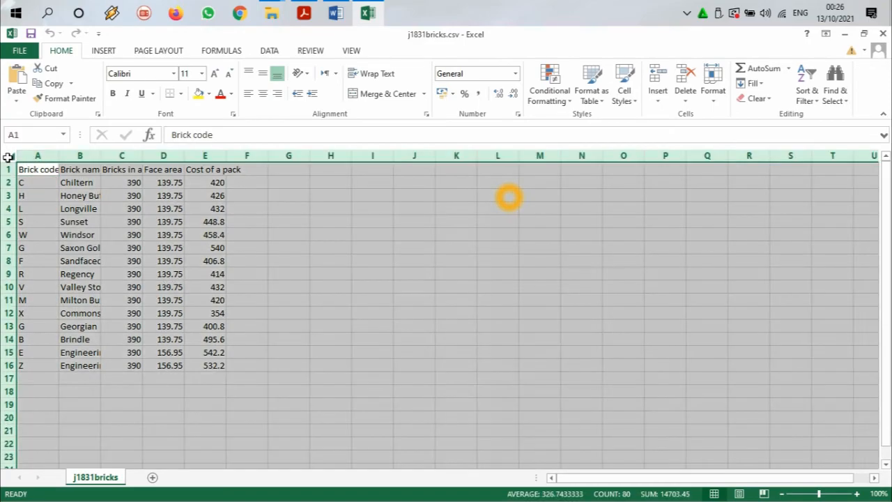
double_click(61, 156)
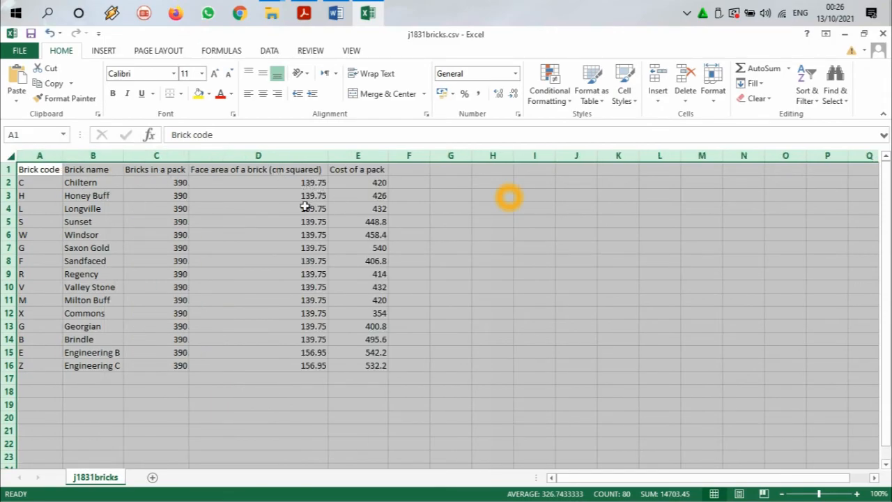
Step: Open j1831estimator.csv from the source files folder in Excel and auto-fit all its column widths
left_click(370, 16)
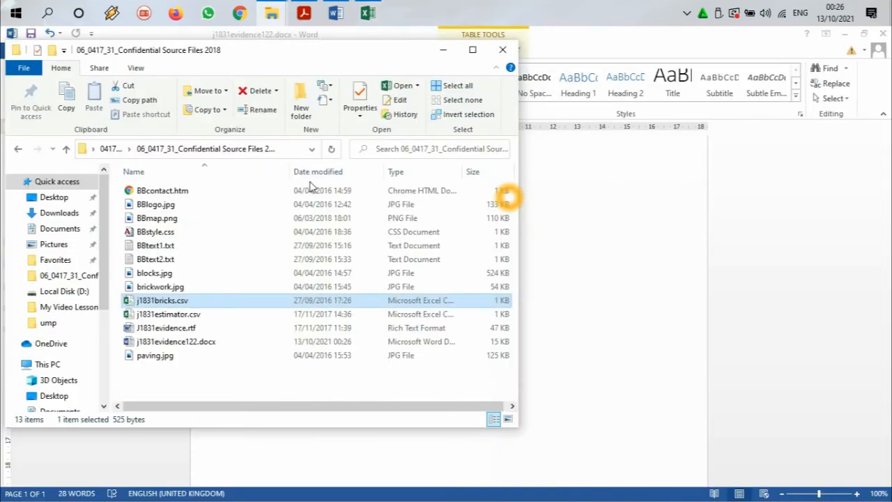
left_click(196, 317)
double_click(195, 317)
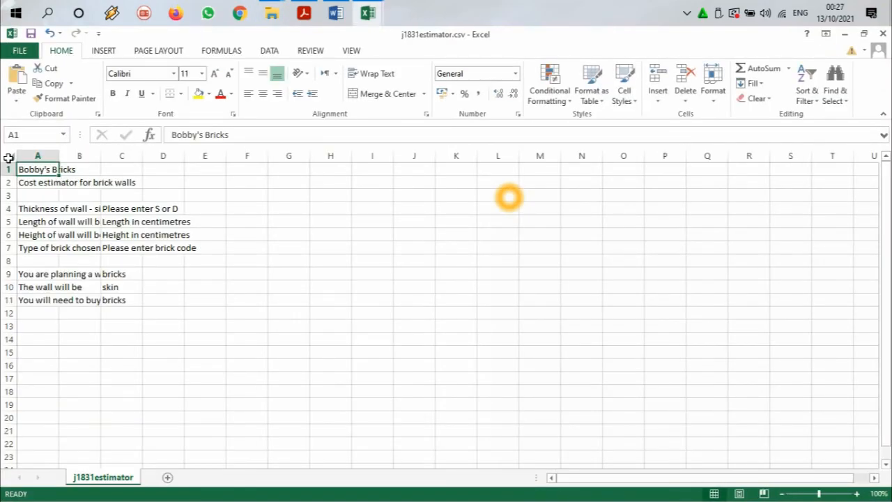
left_click(8, 158)
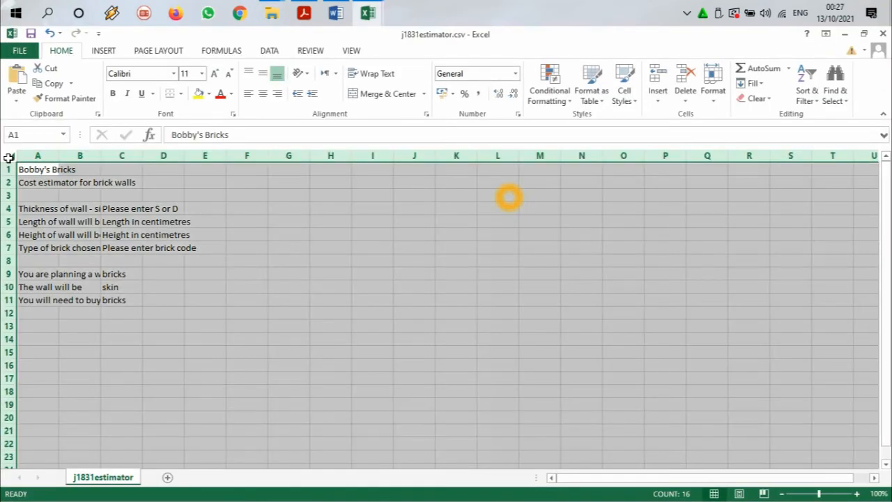
double_click(62, 150)
left_click(232, 206)
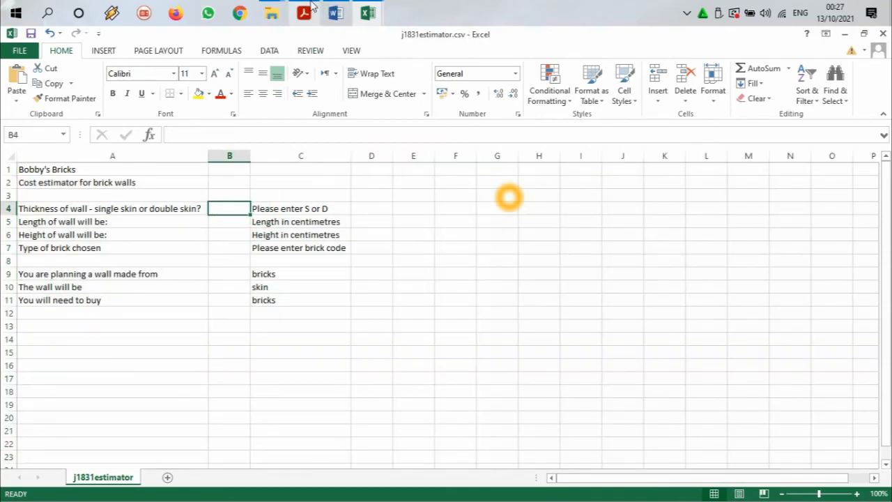
Step: Check the required estimator layout in question 15 of the exam paper, and merge and centre the Bobby's Bricks title across A1:C1
left_click(308, 10)
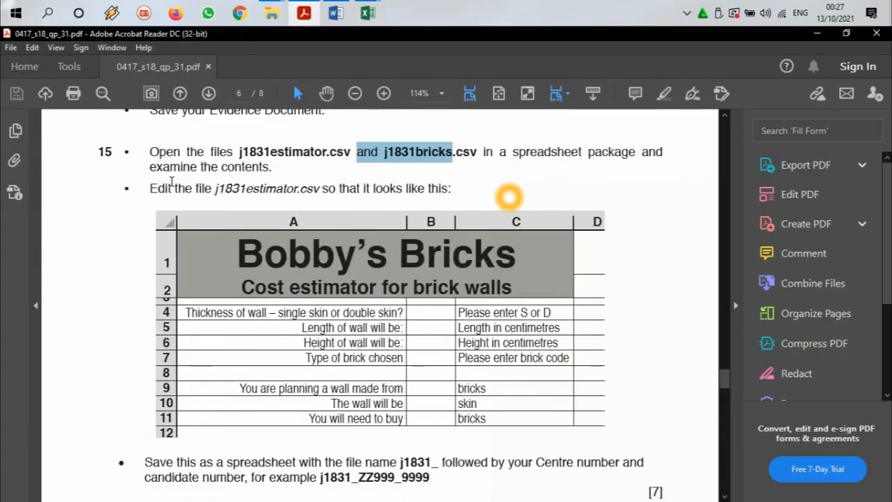
left_click_drag(214, 190, 425, 189)
scroll(349, 209, "down", 2)
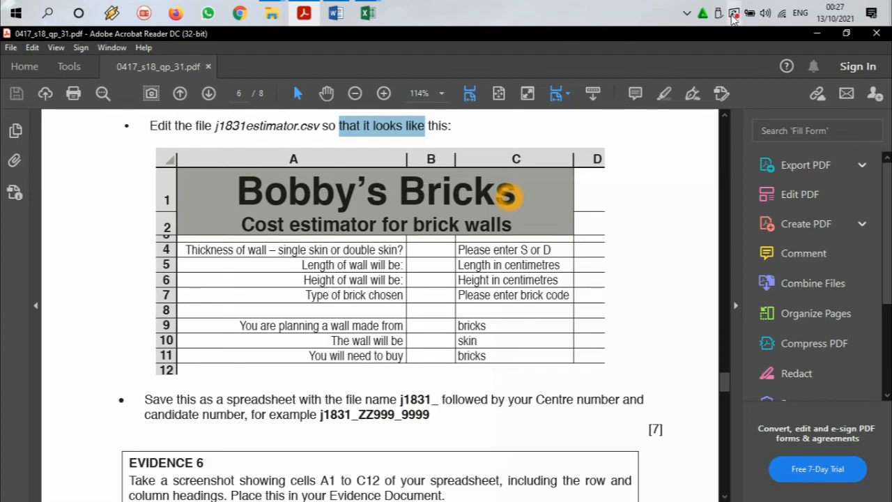
key("alt+Tab")
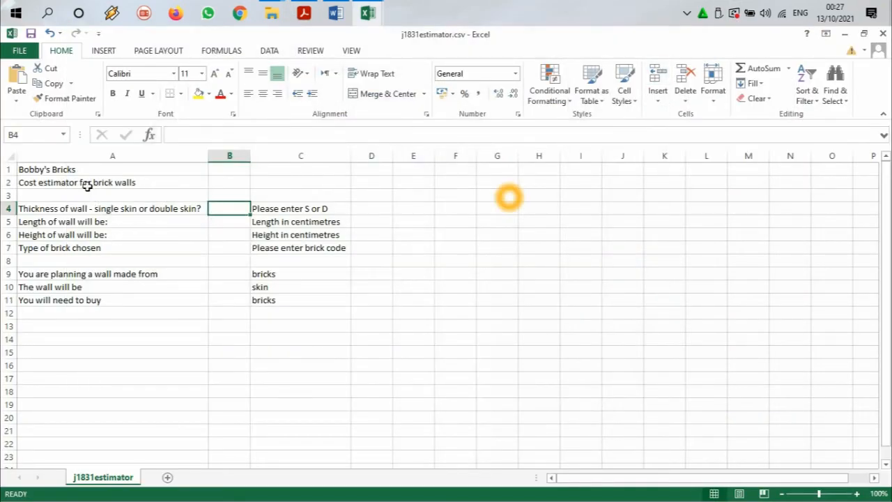
left_click_drag(88, 171, 281, 171)
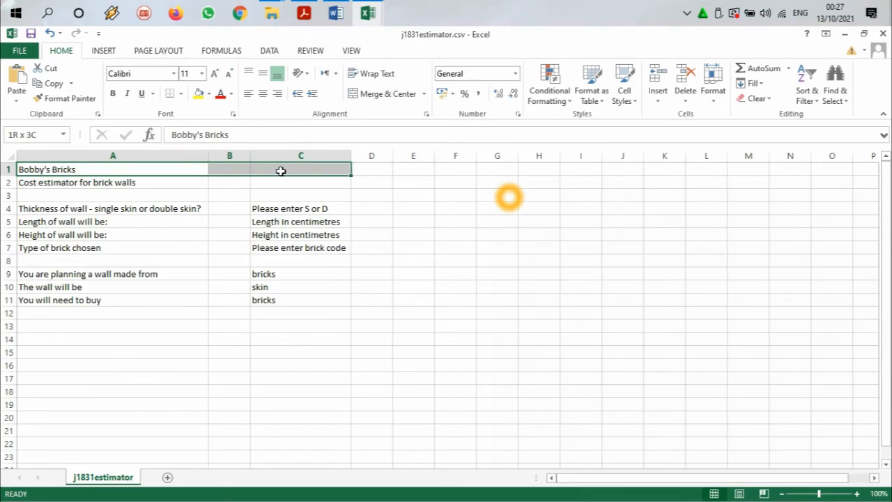
left_click(381, 94)
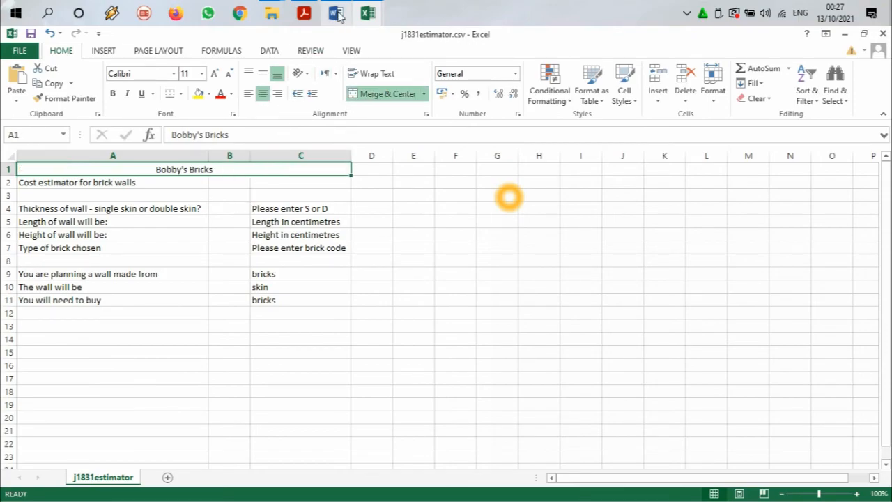
Step: Following the exam paper's layout, make the Bobby's Bricks title in row 1 bold and give it a grey fill
left_click(304, 14)
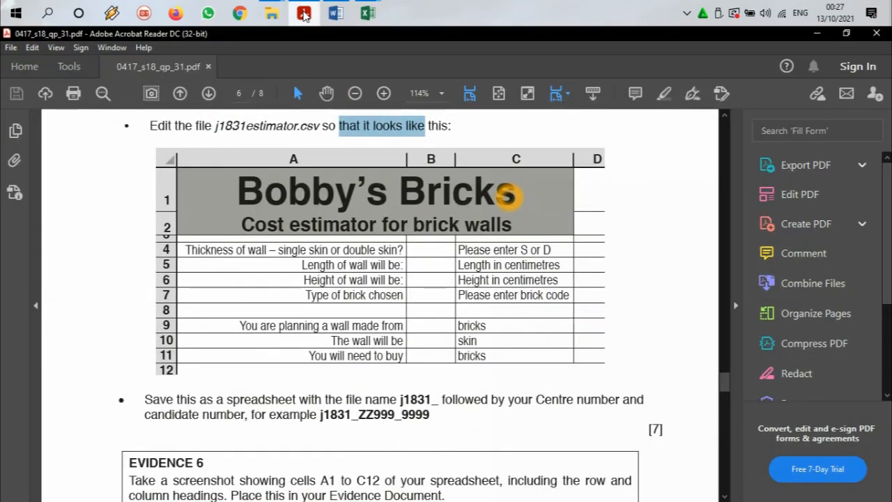
left_click(304, 13)
left_click(304, 13)
left_click(304, 13)
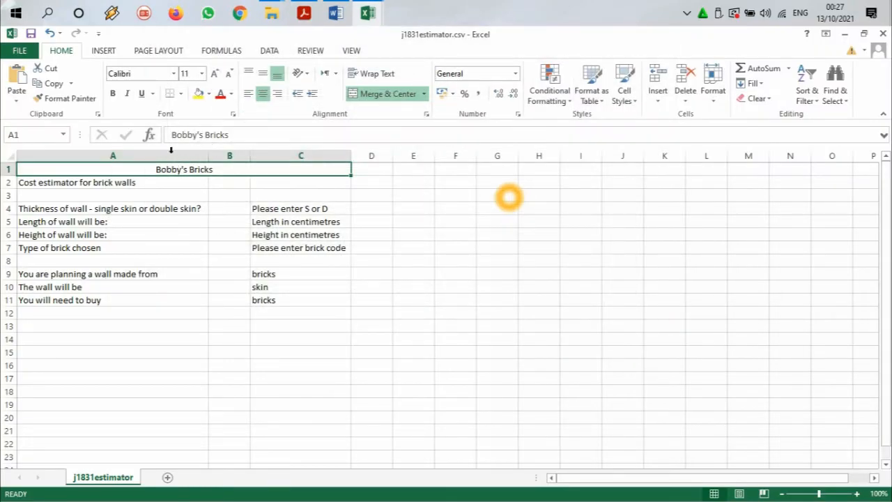
left_click(112, 93)
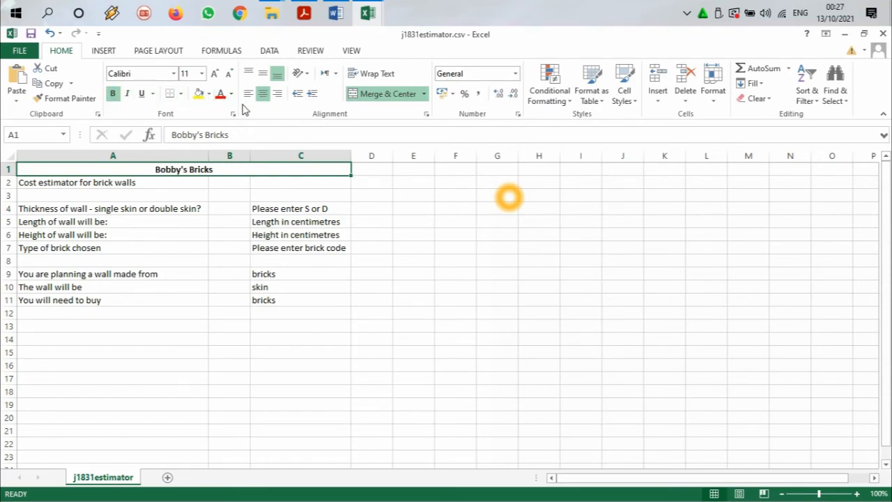
left_click(209, 95)
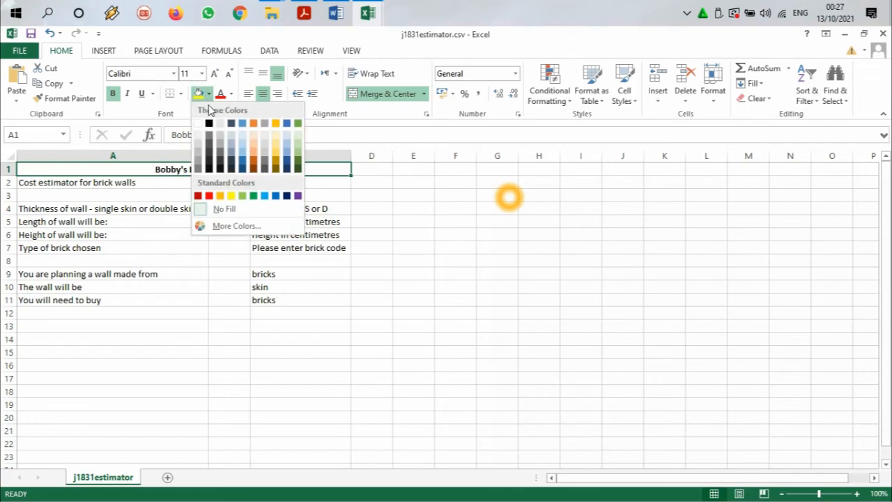
left_click(199, 155)
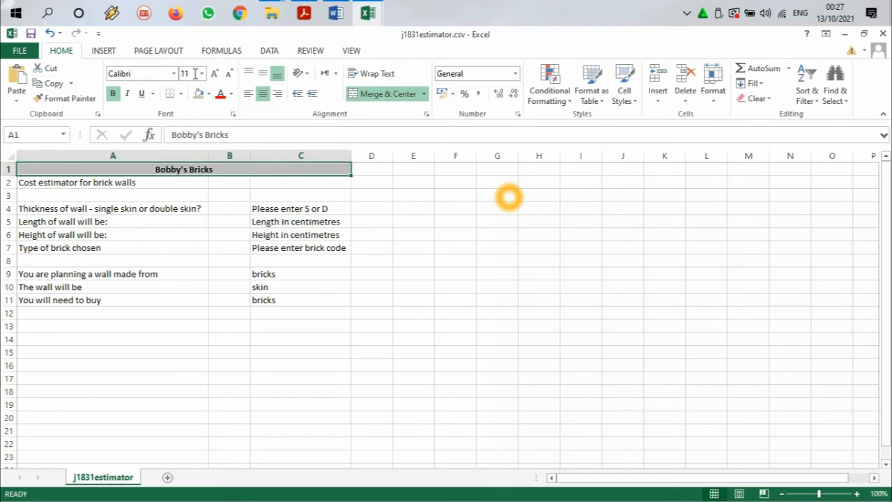
Step: Compare the title with the exam paper's picture and enlarge the Bobby's Bricks text in row 1 to font size 48
left_click(313, 10)
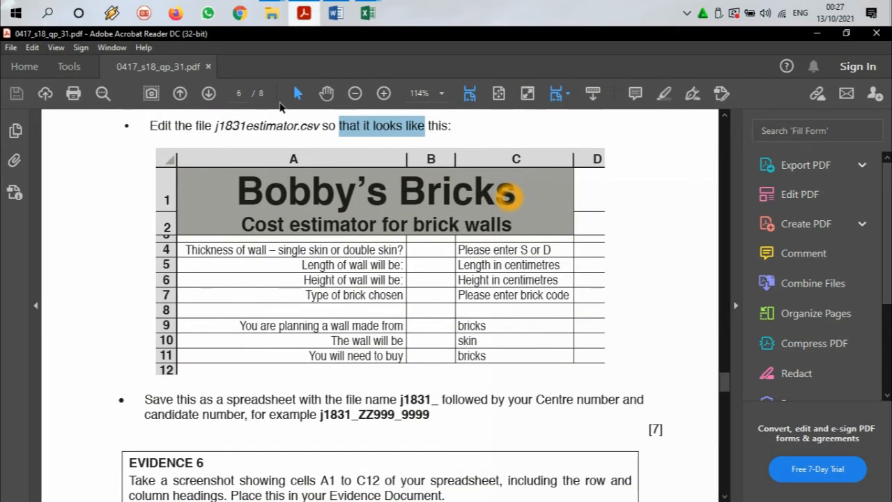
left_click(243, 184)
left_click_drag(243, 184, 496, 187)
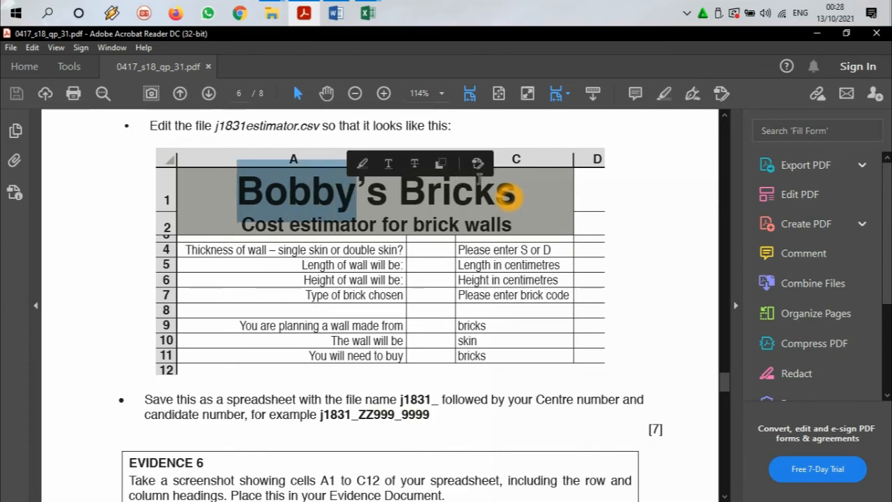
left_click(514, 188)
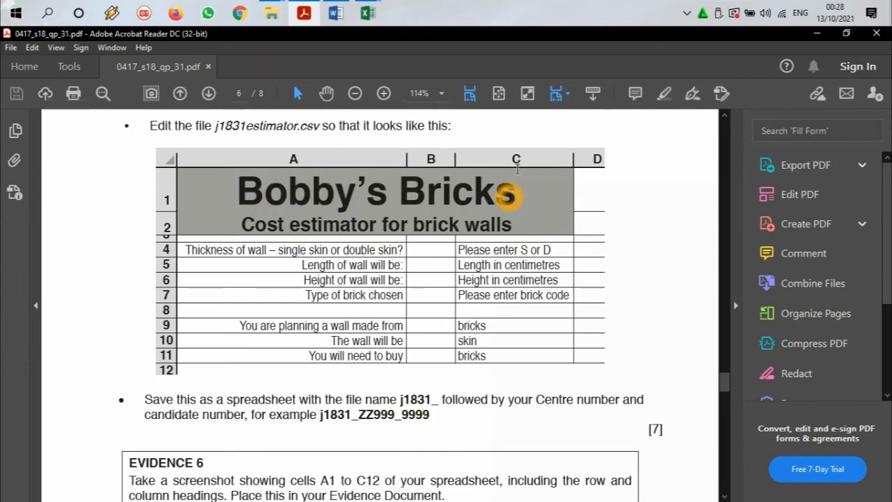
left_click(301, 12)
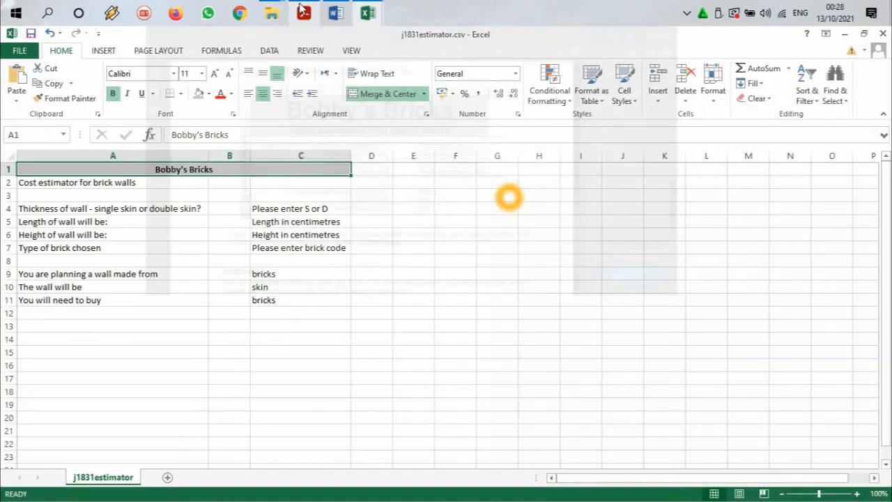
left_click(216, 76)
left_click(216, 75)
left_click(216, 75)
left_click(216, 75)
left_click(216, 75)
left_click(216, 76)
left_click(217, 76)
left_click(216, 75)
left_click(216, 76)
left_click(216, 75)
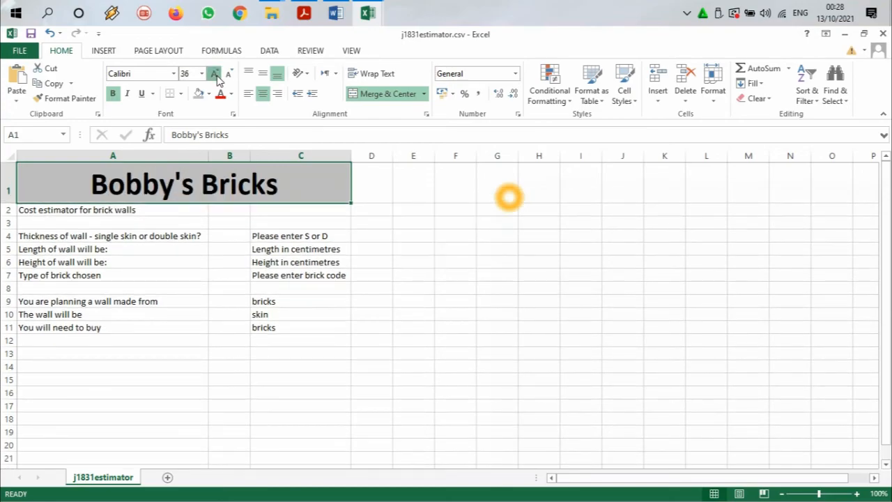
left_click(216, 75)
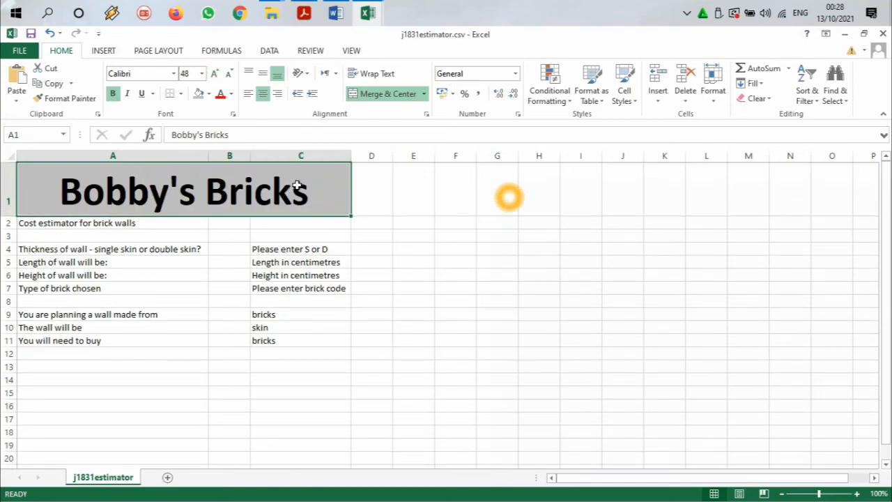
Step: Recheck the exam paper, change the Bobby's Bricks title font to Arial and reduce its size to 36
left_click(305, 11)
left_click(305, 12)
left_click(173, 74)
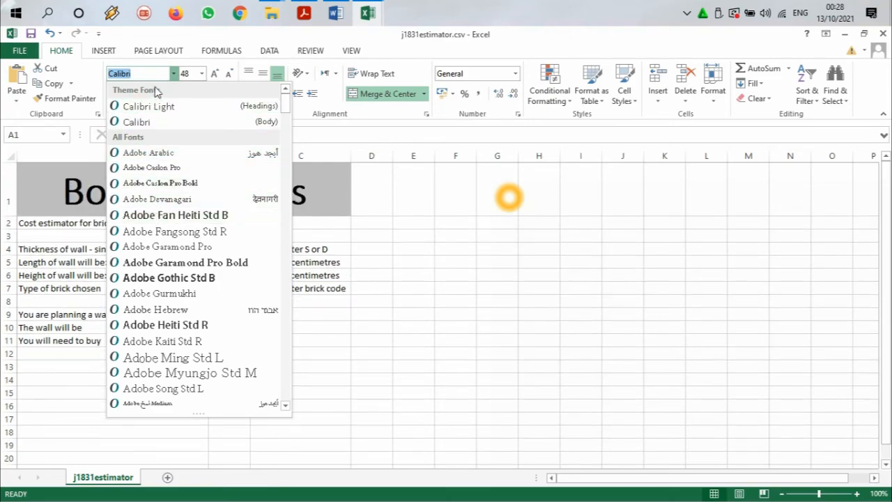
type("ar")
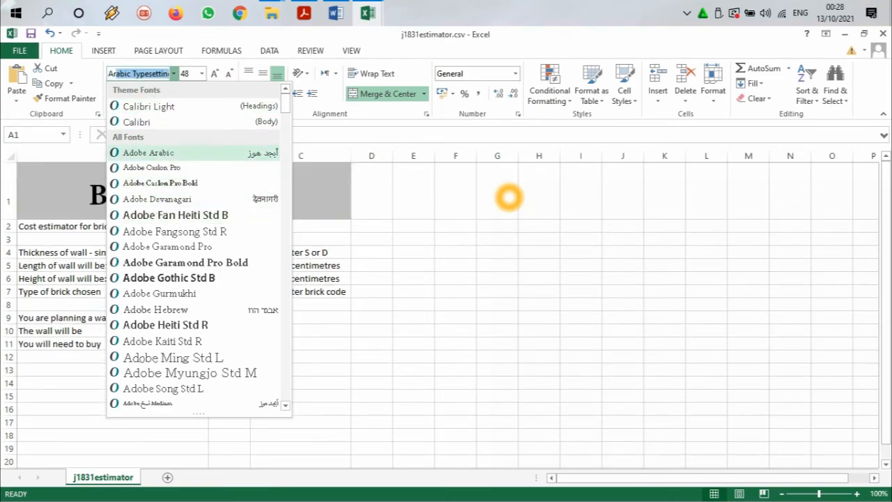
type("i")
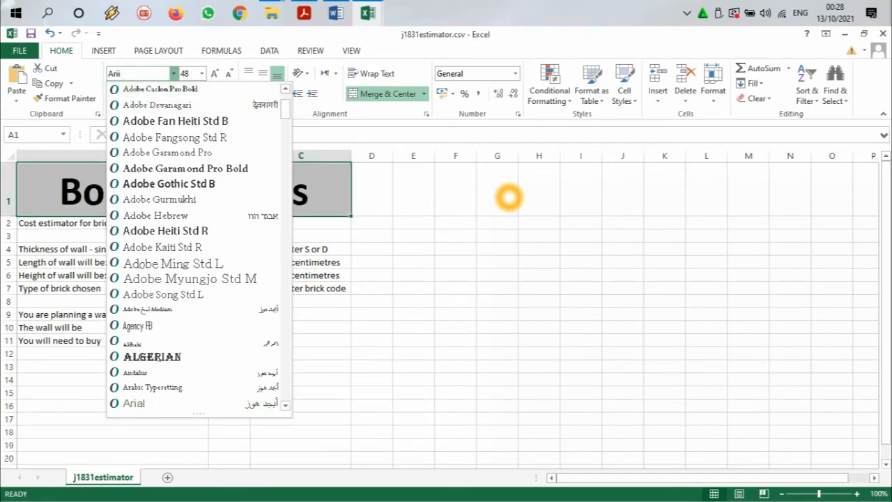
type("al")
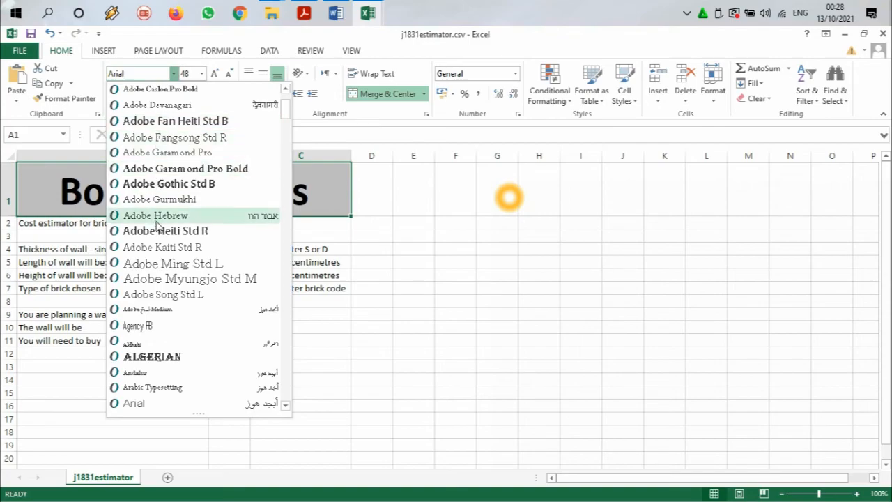
left_click(136, 403)
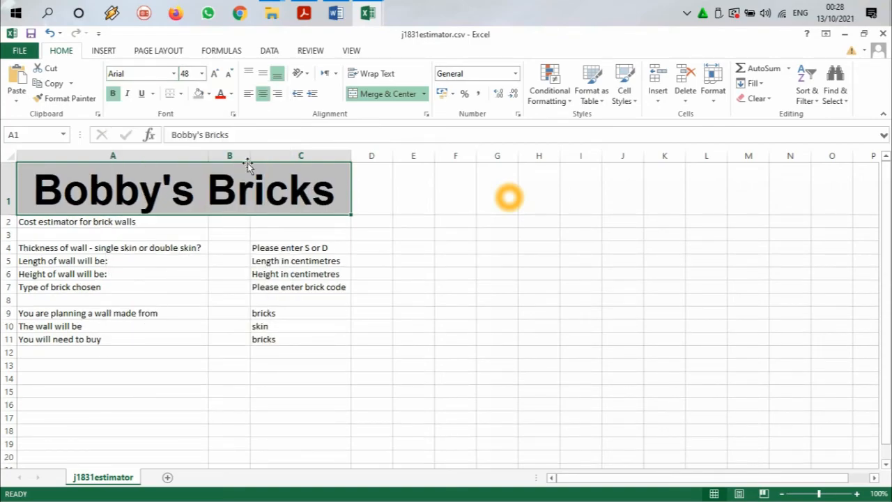
left_click(229, 74)
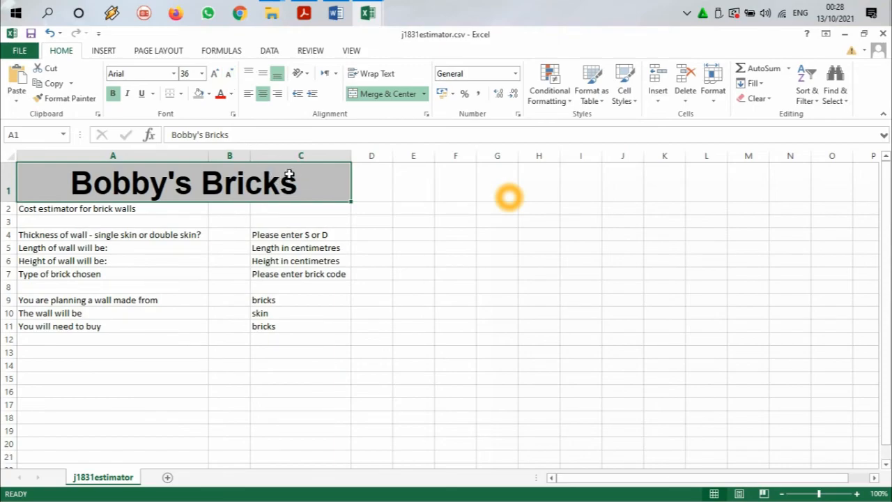
Step: Check the subtitle in the exam paper, and merge and centre Cost estimator for brick walls across A2:C2
left_click(310, 12)
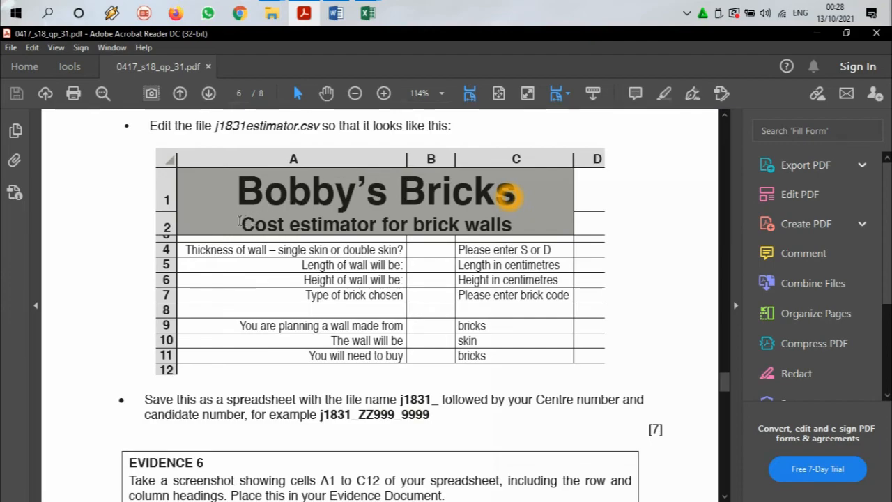
left_click_drag(237, 220, 401, 221)
left_click(427, 217)
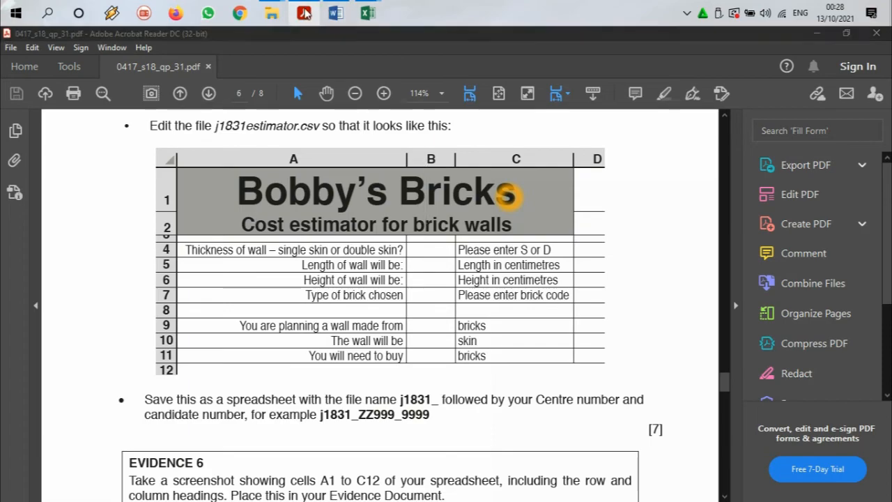
left_click(369, 12)
left_click_drag(37, 207, 272, 207)
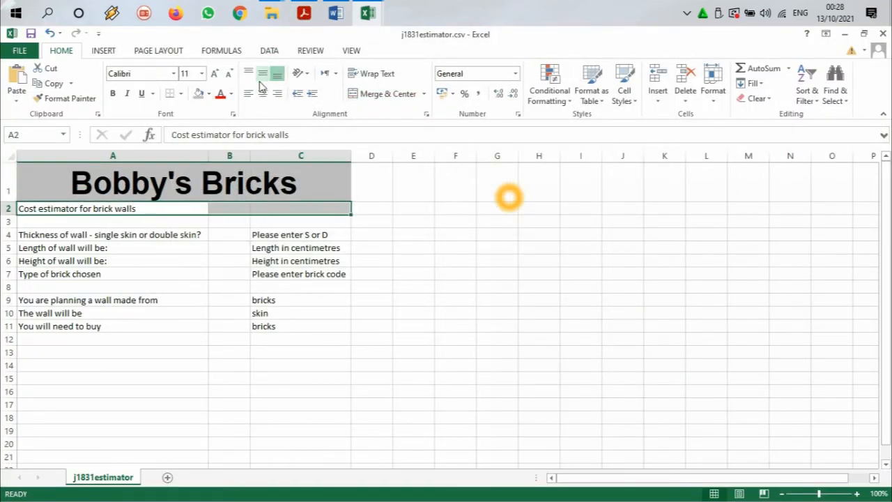
left_click(370, 95)
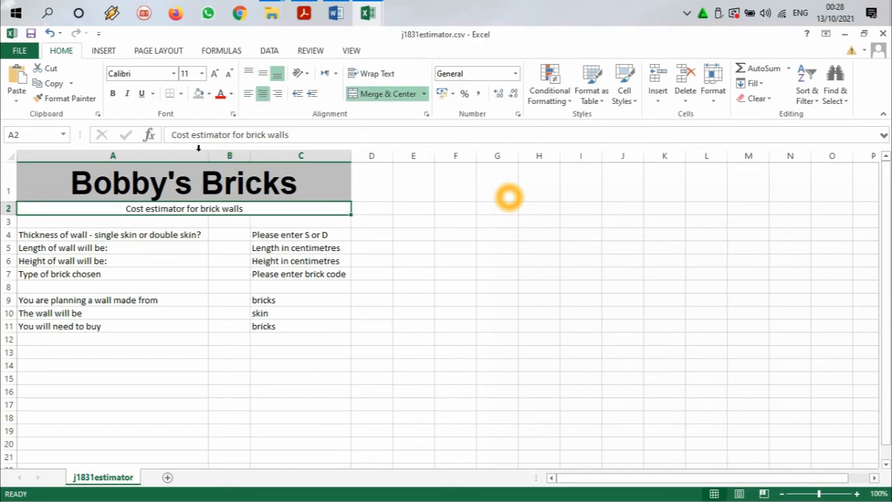
Step: Make the Cost estimator for brick walls subtitle in row 2 bold and set its font to Arial
left_click(113, 95)
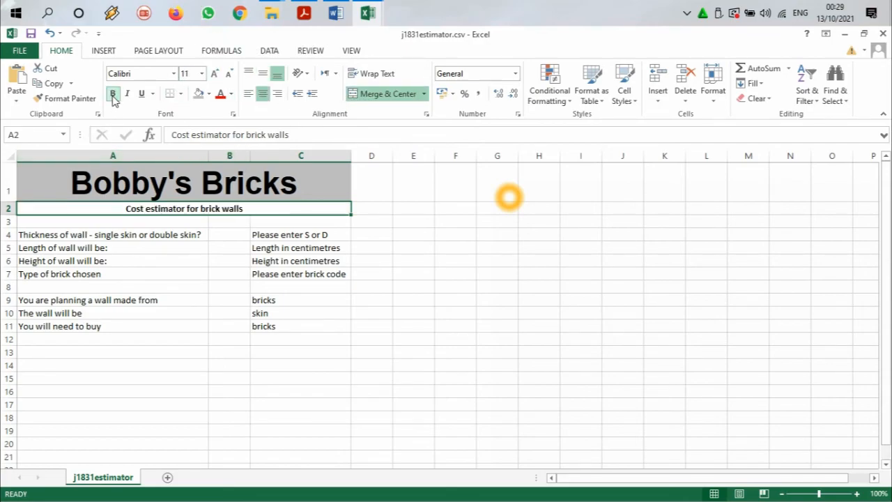
left_click(173, 73)
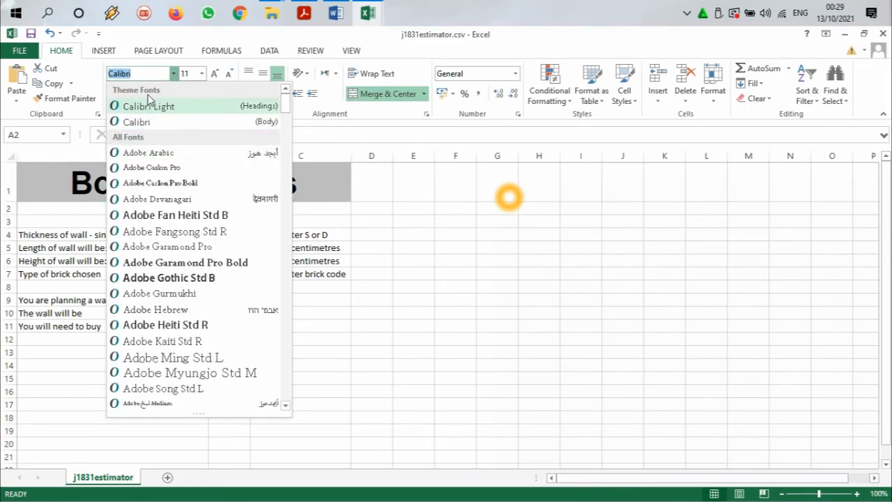
key("Down")
type("Arial")
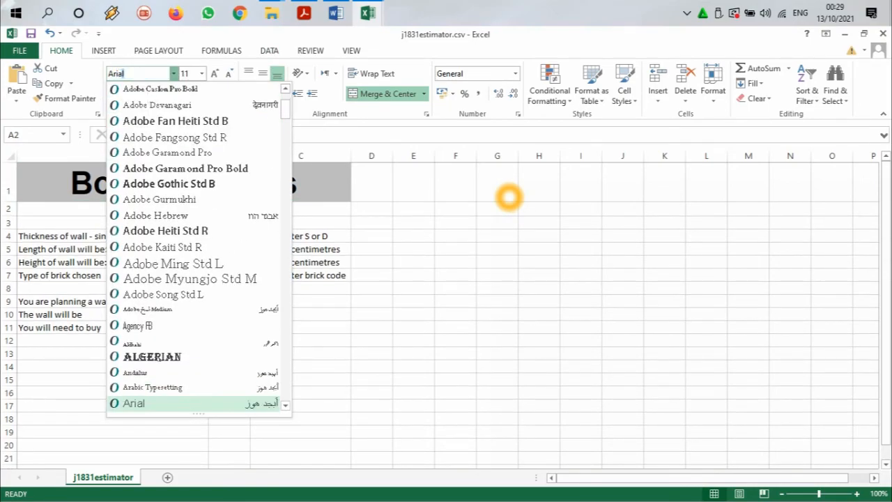
left_click(154, 405)
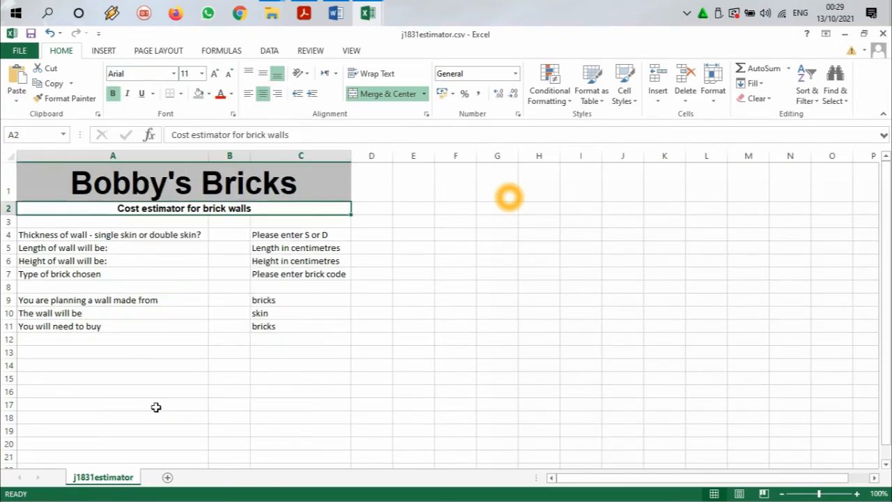
Step: Check the exam paper and enlarge the Cost estimator for brick walls subtitle to font size 18
left_click(304, 12)
key("alt+Tab")
left_click(215, 73)
left_click(215, 73)
left_click(215, 73)
left_click(215, 74)
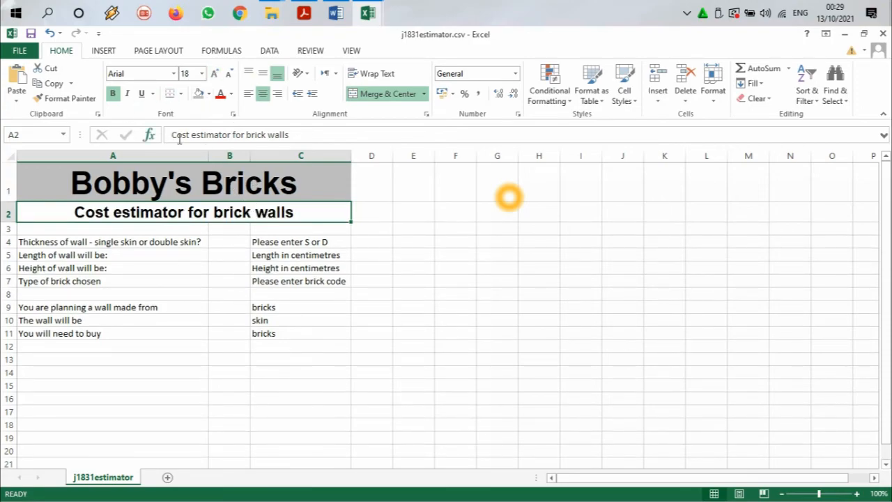
Step: Fill the merged subtitle cell A2:C2 with the same grey as the Bobby's Bricks title
left_click(60, 174)
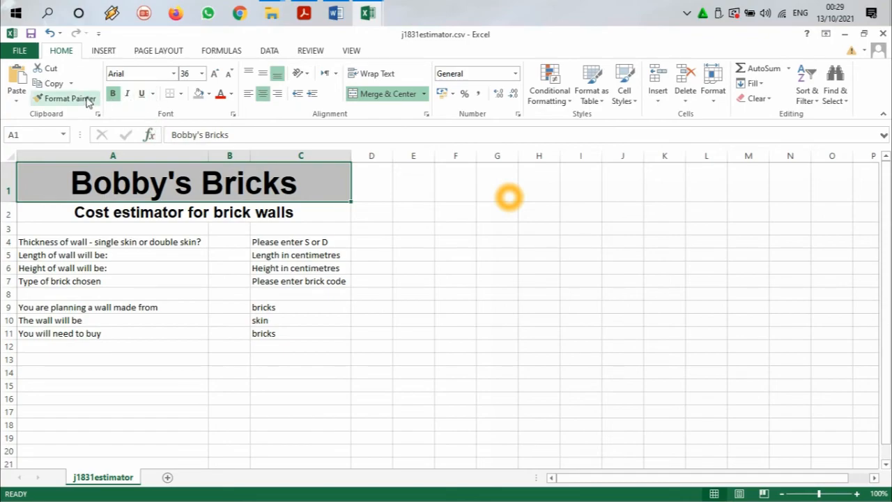
left_click(167, 213)
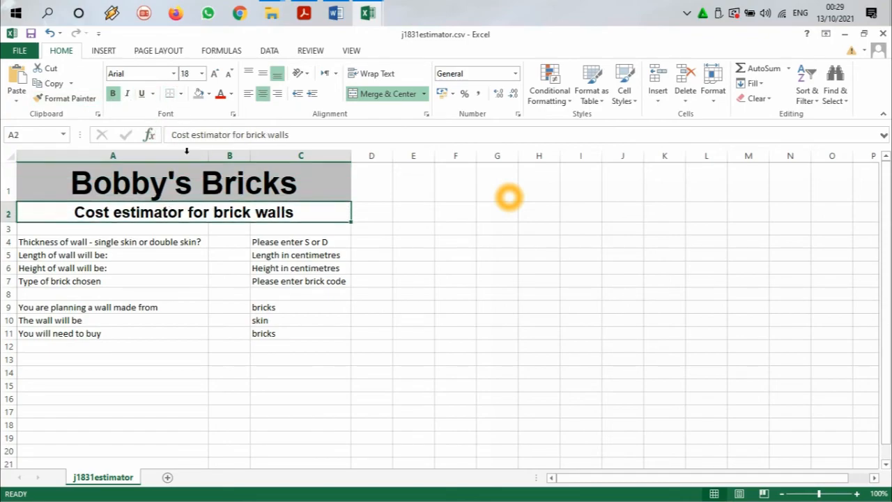
left_click(208, 93)
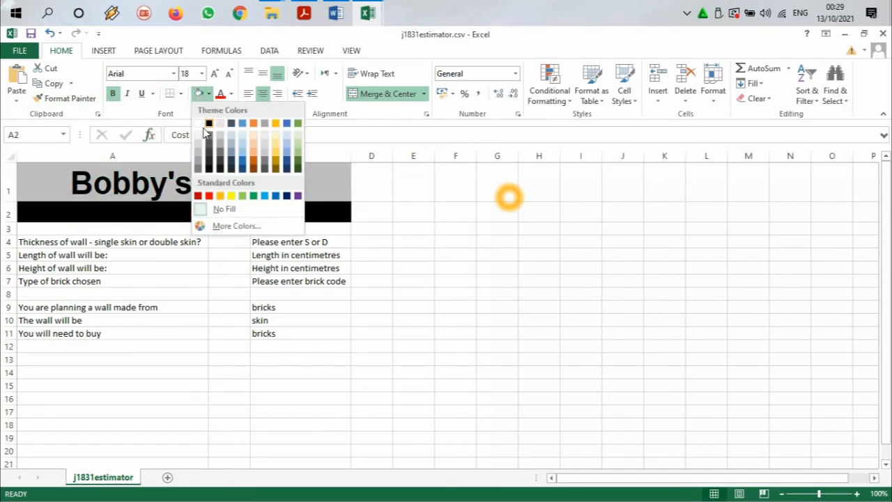
left_click(198, 148)
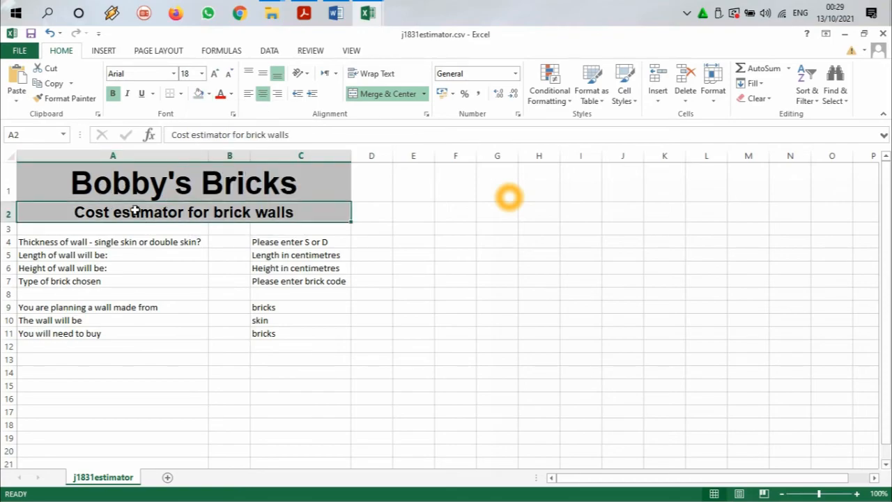
left_click(388, 191)
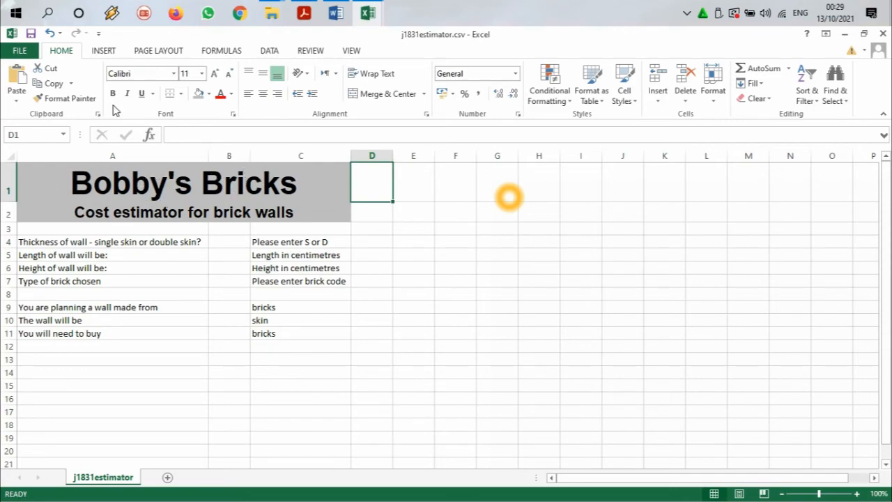
Step: Compare the row heights with the exam paper's picture and shrink row 3 to a narrow gap
left_click(306, 13)
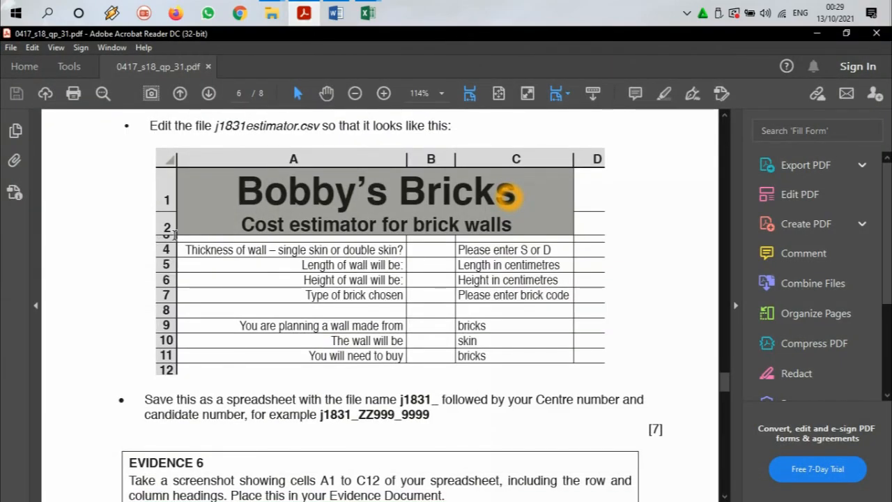
left_click(368, 14)
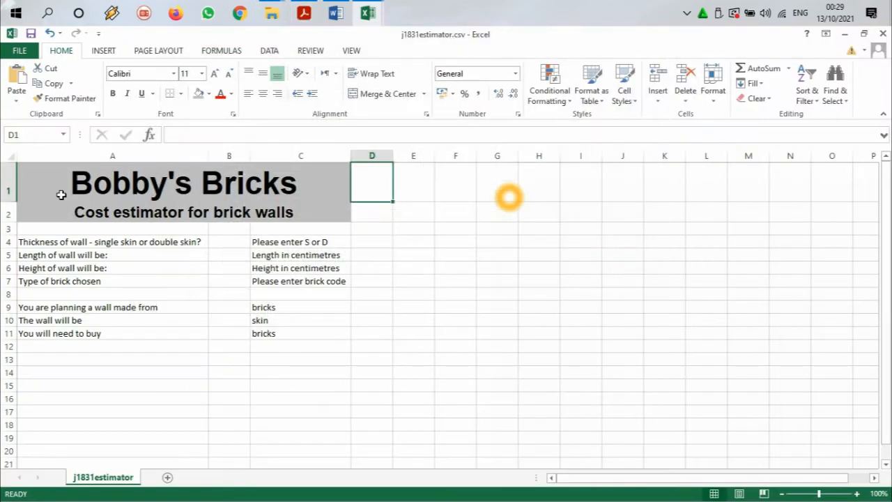
left_click_drag(7, 232, 7, 227)
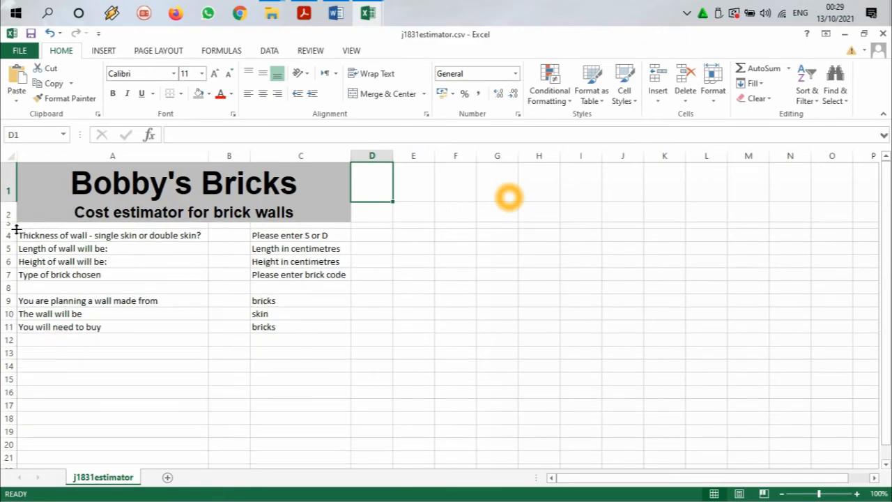
left_click_drag(7, 228, 14, 226)
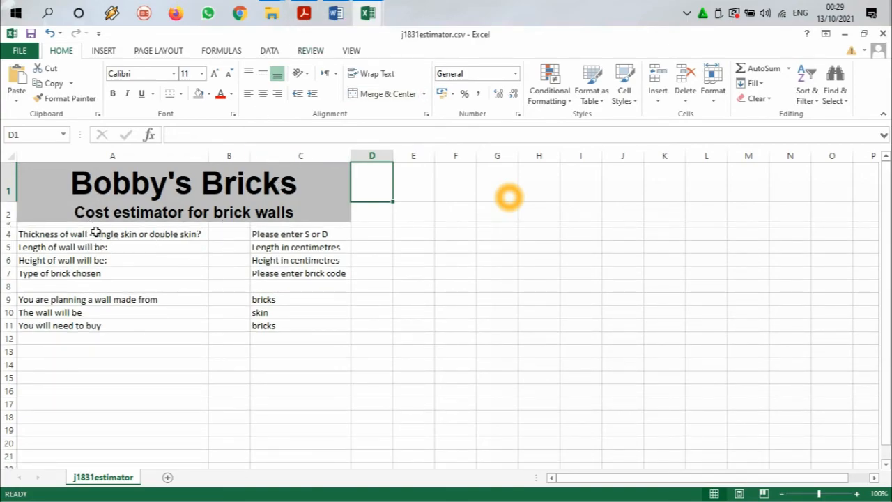
Step: Check the label alignment in the exam paper and right-align cells A4:A11
left_click(303, 14)
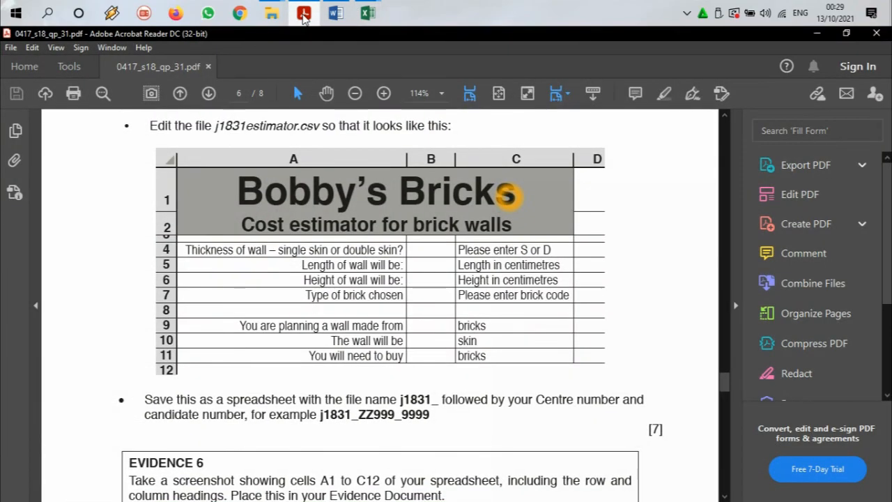
left_click(368, 12)
left_click_drag(160, 234, 168, 327)
left_click(278, 93)
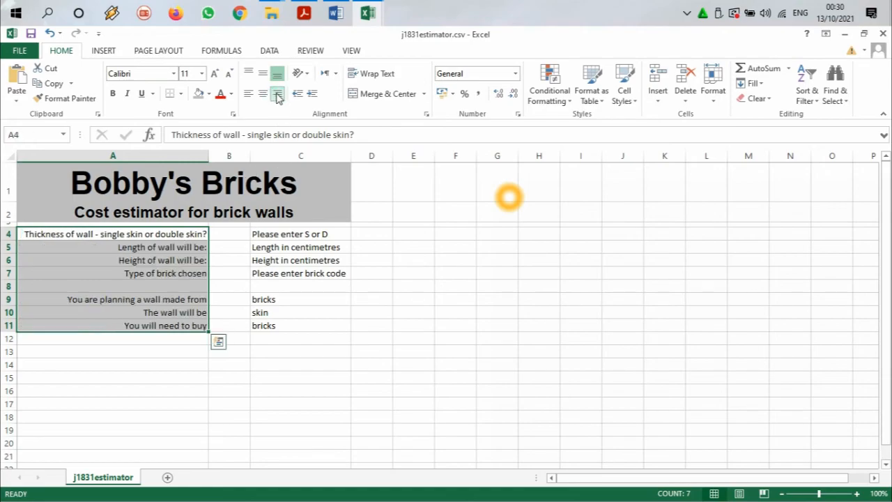
Step: Check column C in the exam paper and left-align cells C4:C11
left_click(304, 13)
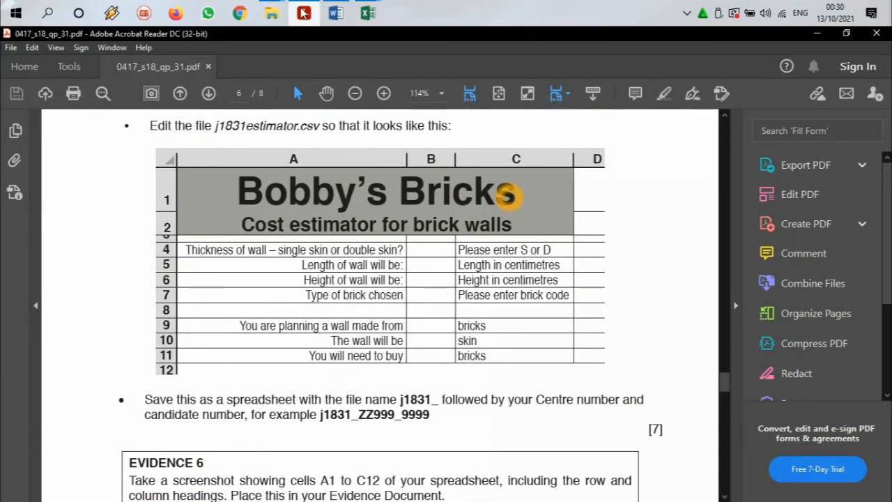
left_click(304, 12)
left_click_drag(260, 233, 266, 323)
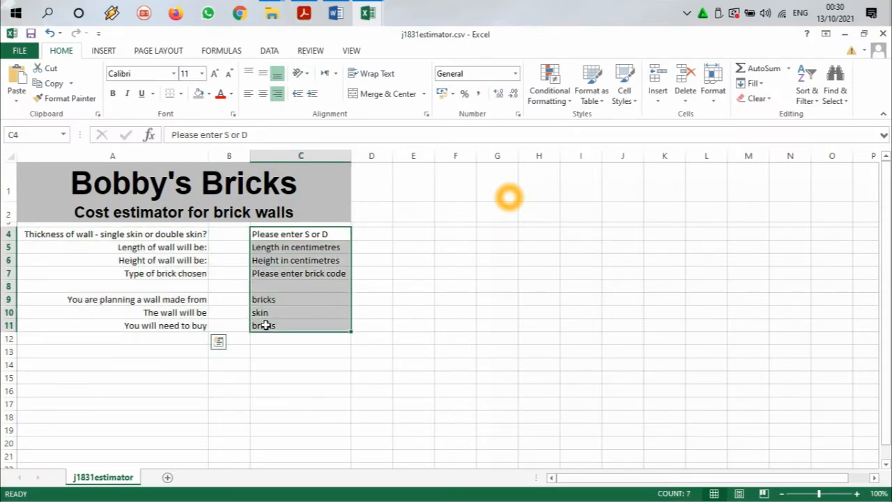
left_click(249, 96)
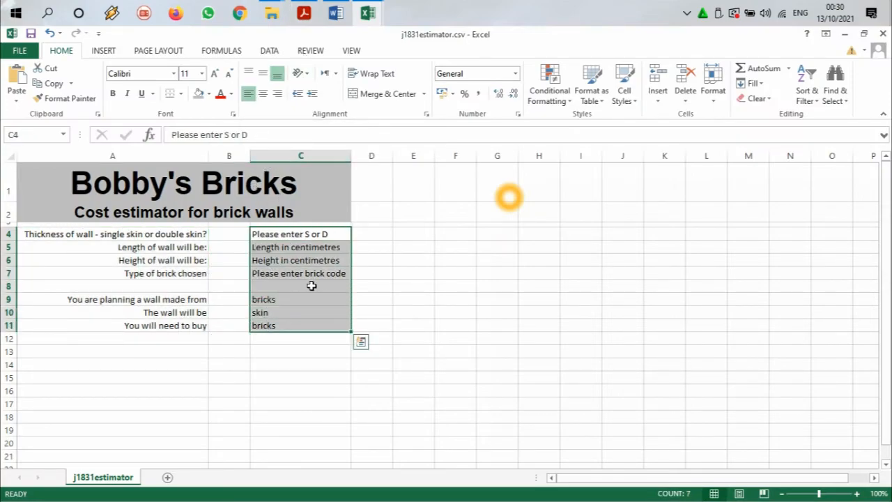
Step: Recheck the exam paper's picture and change the font of the labels in A4:A11 to Arial
left_click(304, 12)
left_click(304, 13)
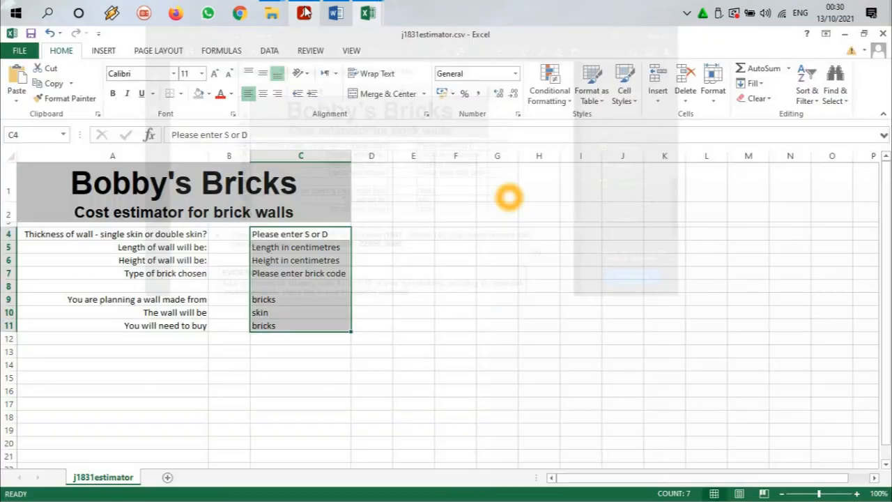
key("alt+Tab")
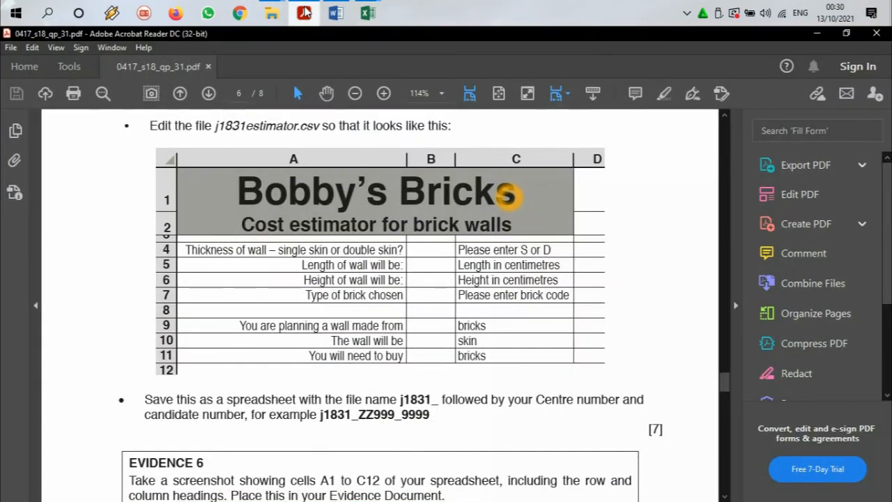
left_click(305, 12)
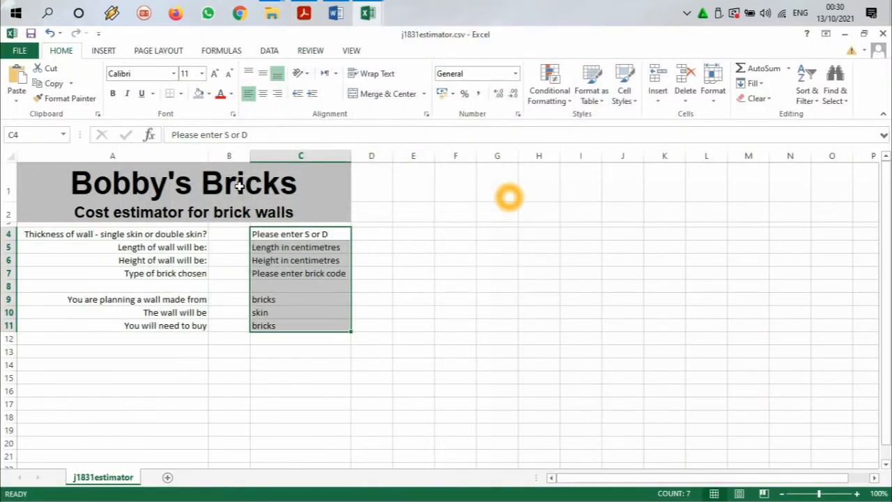
left_click_drag(169, 232, 173, 326)
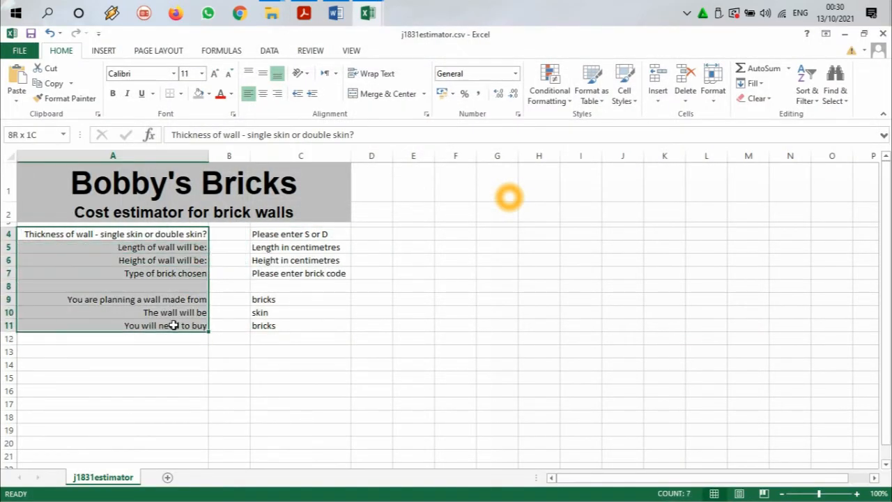
left_click(173, 73)
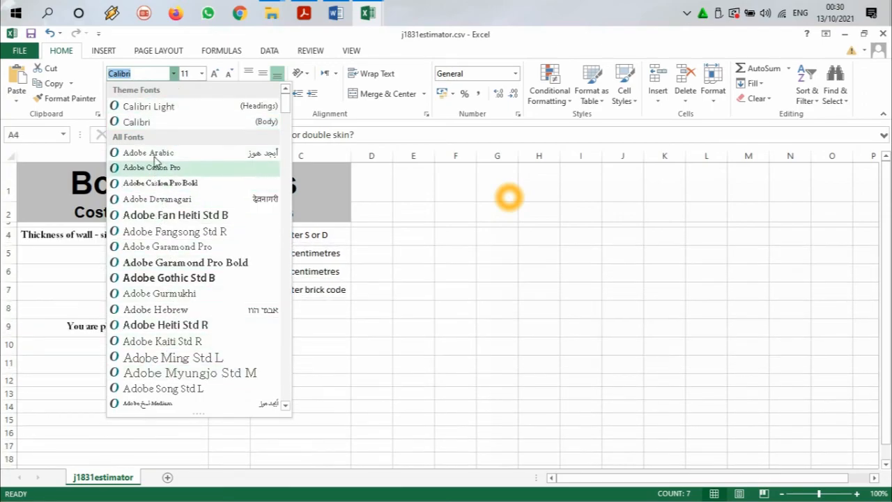
key("Down")
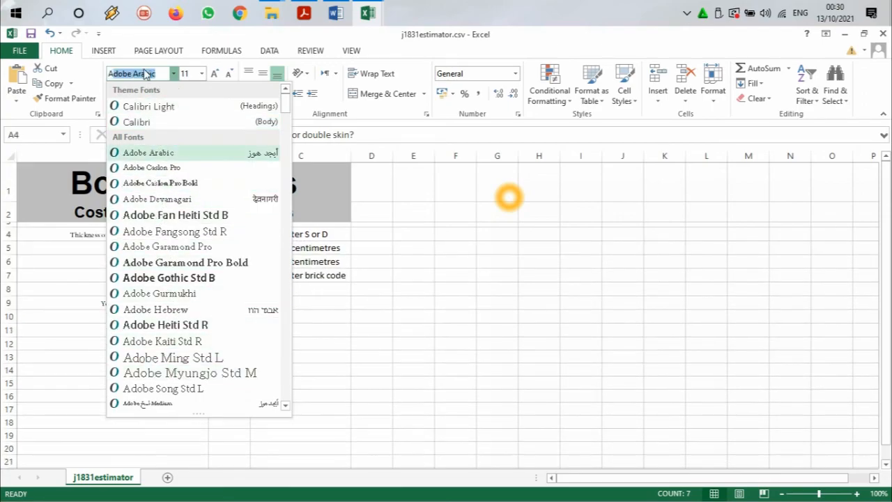
type("l")
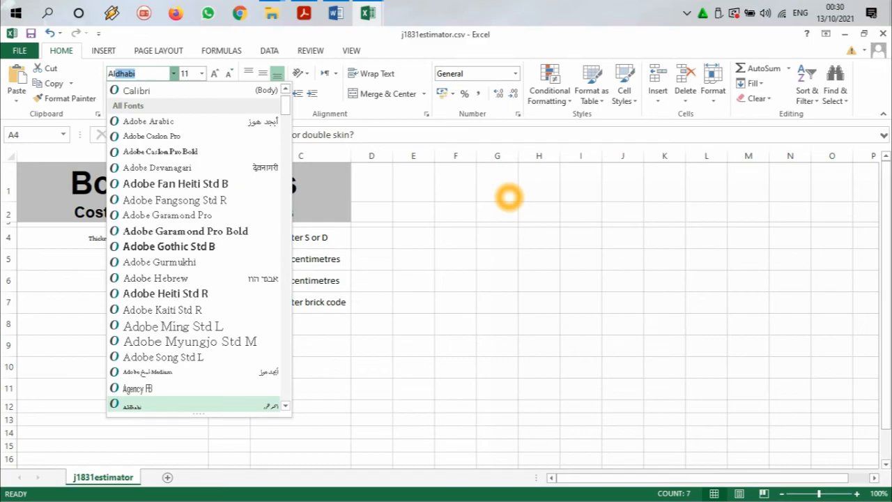
key("BackSpace")
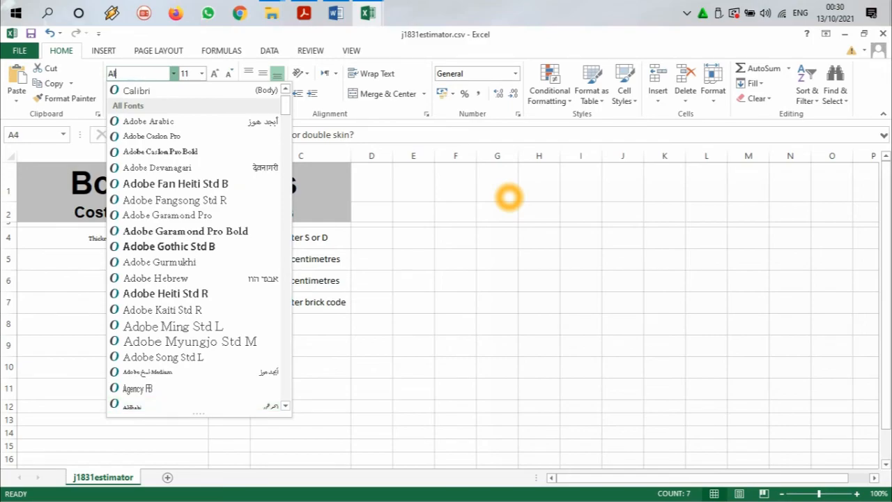
type("rial")
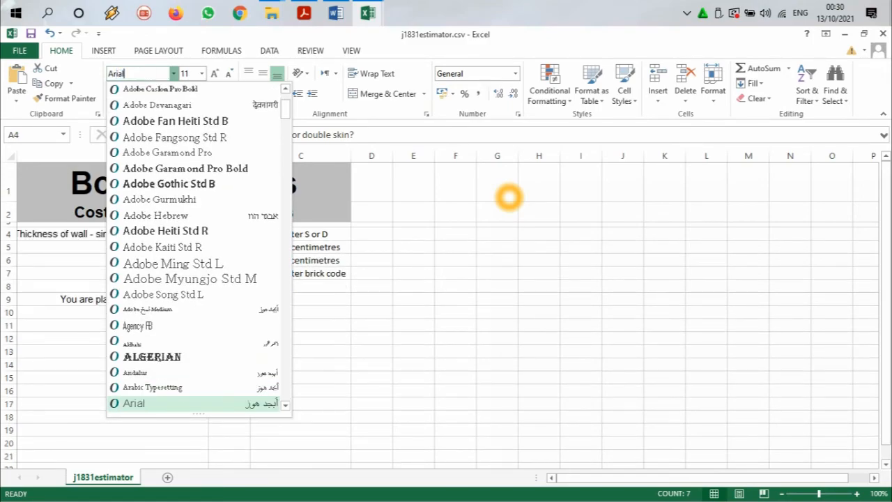
left_click(179, 403)
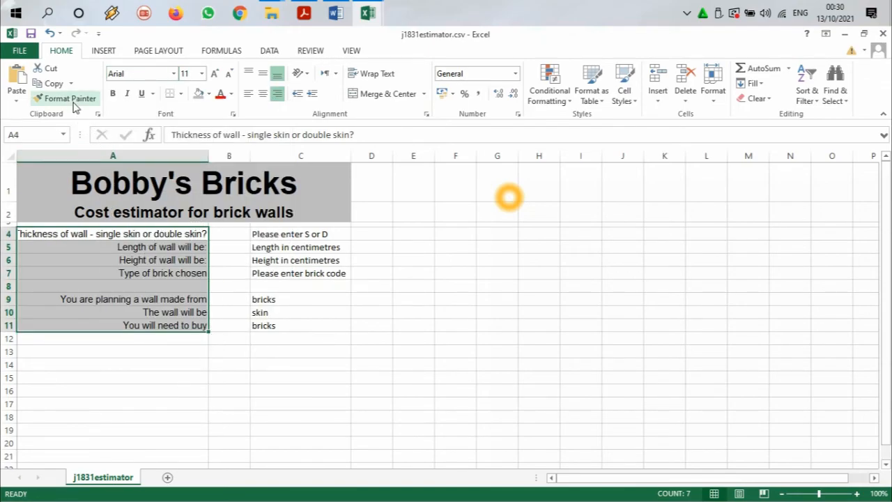
Step: Change the font of cells C4:C11 to Arial
left_click_drag(262, 235, 285, 326)
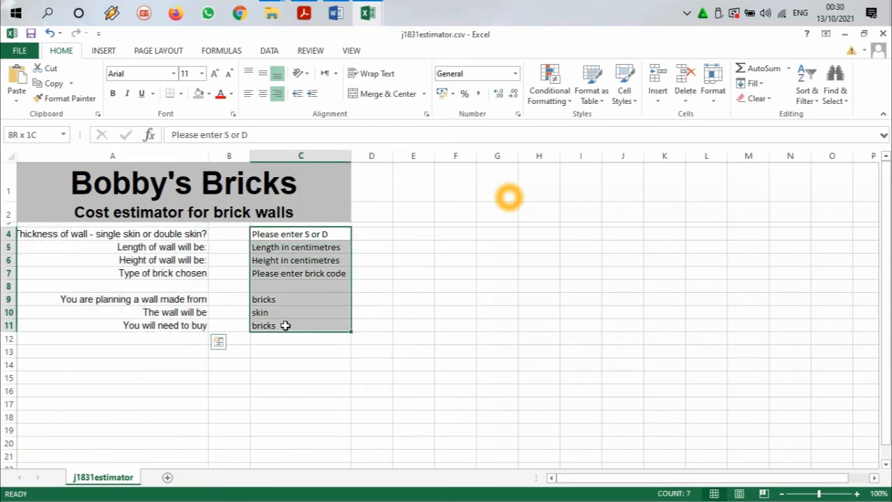
left_click(158, 71)
type("Arial")
key("Delete")
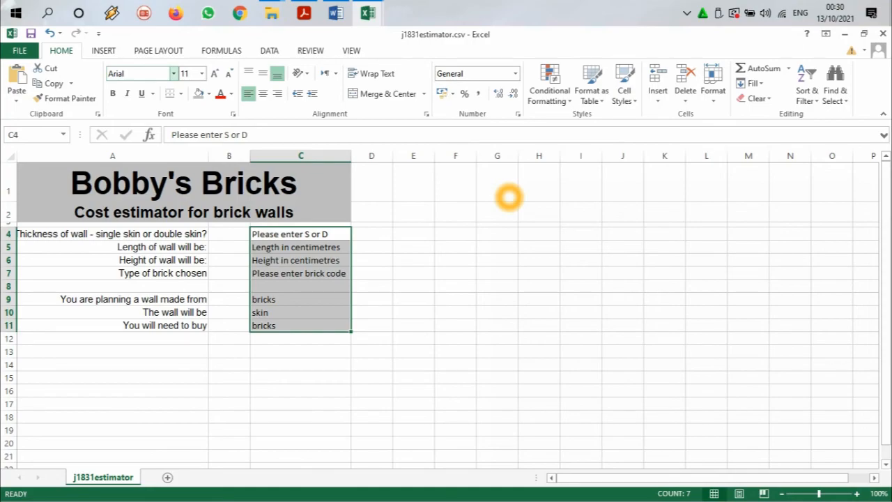
key("Return")
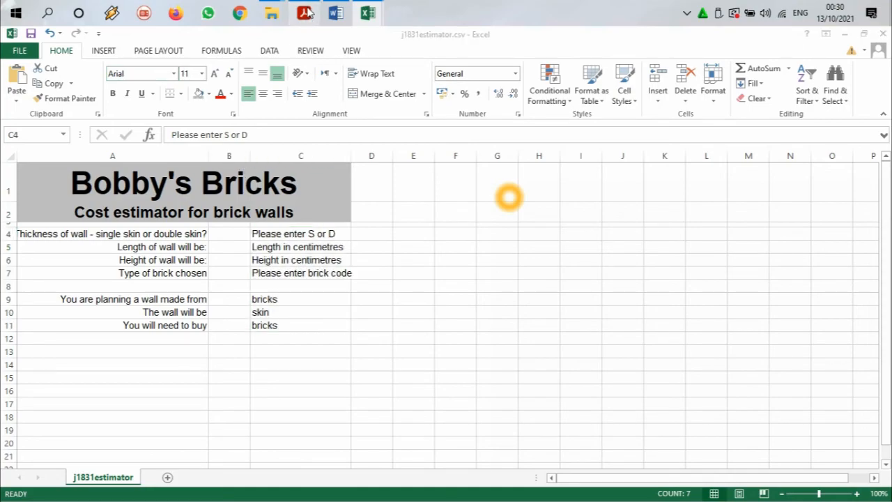
Step: Check the column widths in the exam paper and auto-fit columns C and A to their text
left_click(305, 12)
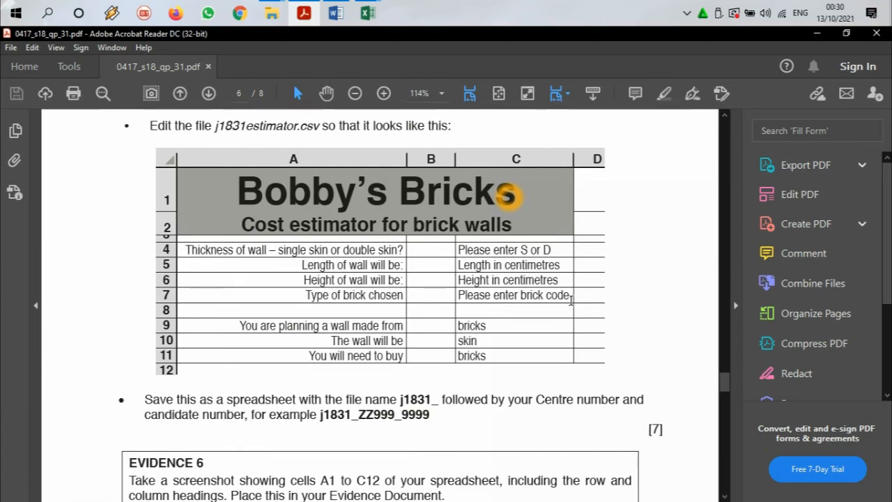
left_click(308, 5)
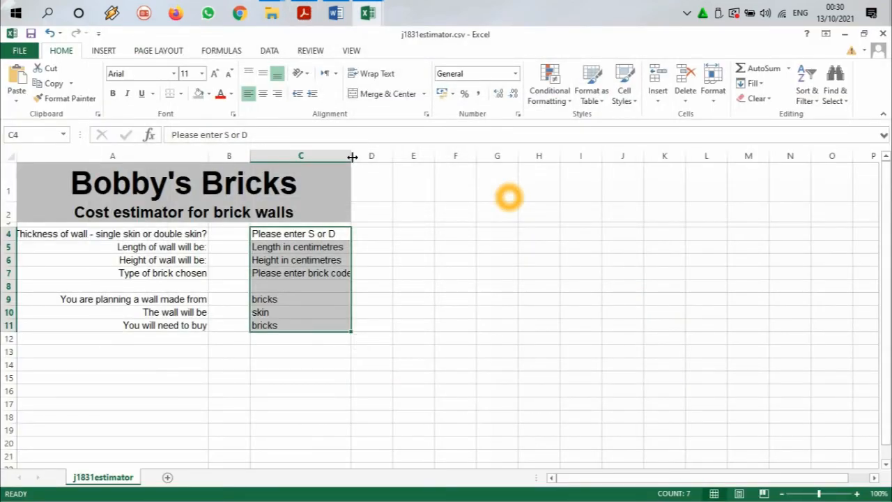
double_click(353, 157)
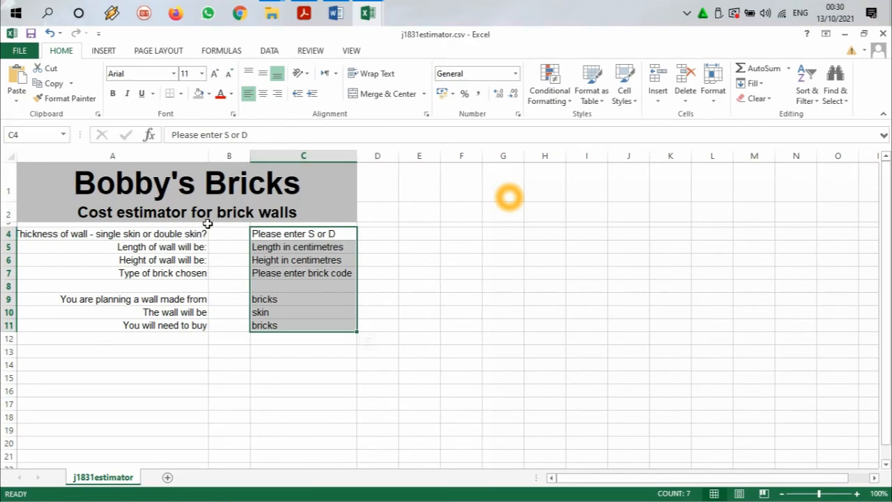
double_click(210, 151)
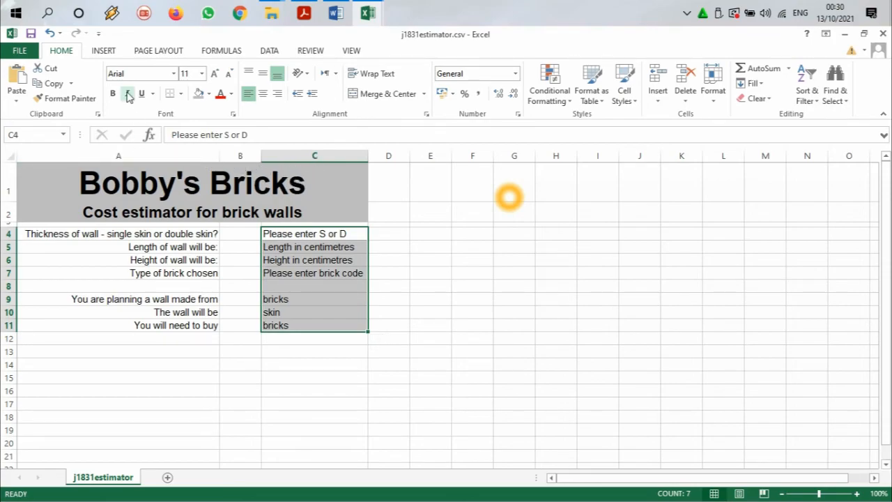
Step: Set the font size of the Bobby's Bricks title in row 1 to 38
left_click(214, 75)
key("ctrl+z")
left_click(208, 180)
left_click(214, 75)
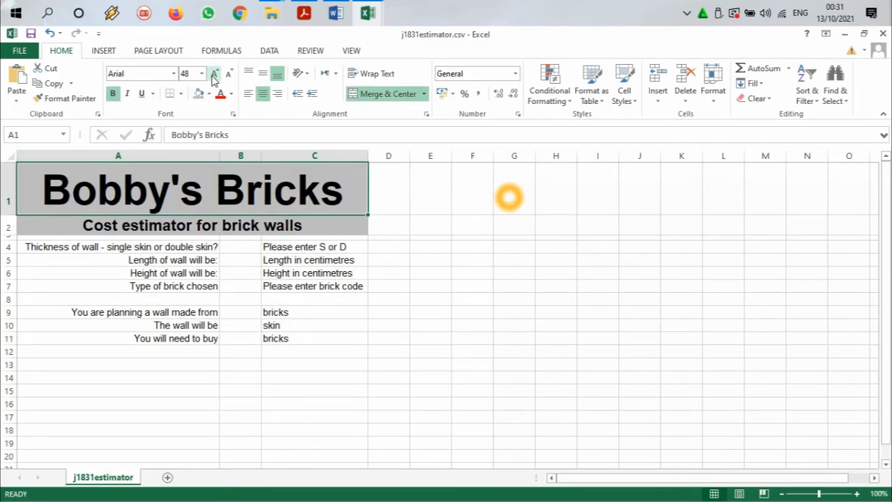
left_click(228, 74)
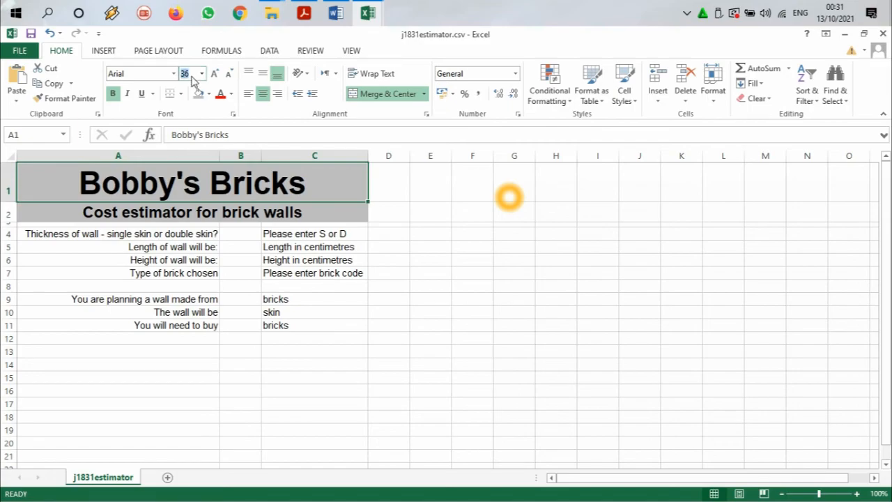
left_click(184, 75)
type("3")
key("Return")
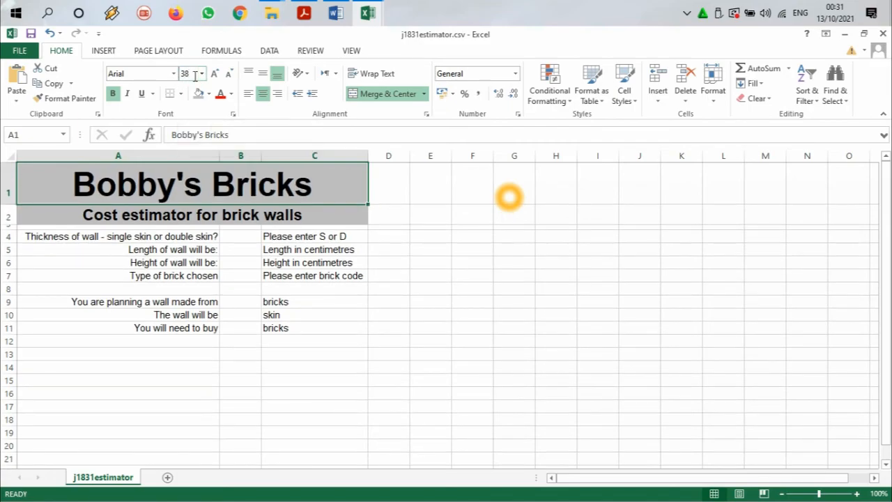
Step: Set the font size of the Cost estimator for brick walls subtitle in row 2 to 19
left_click(256, 214)
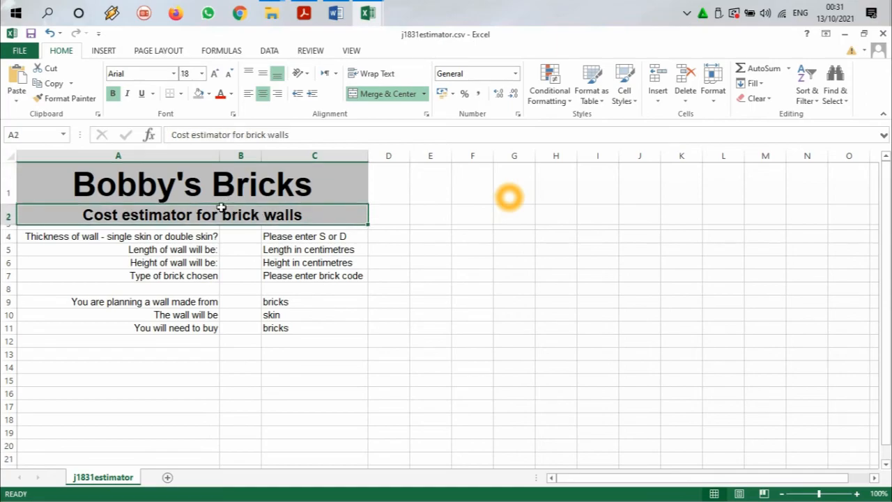
left_click(191, 73)
type("19")
key("Return")
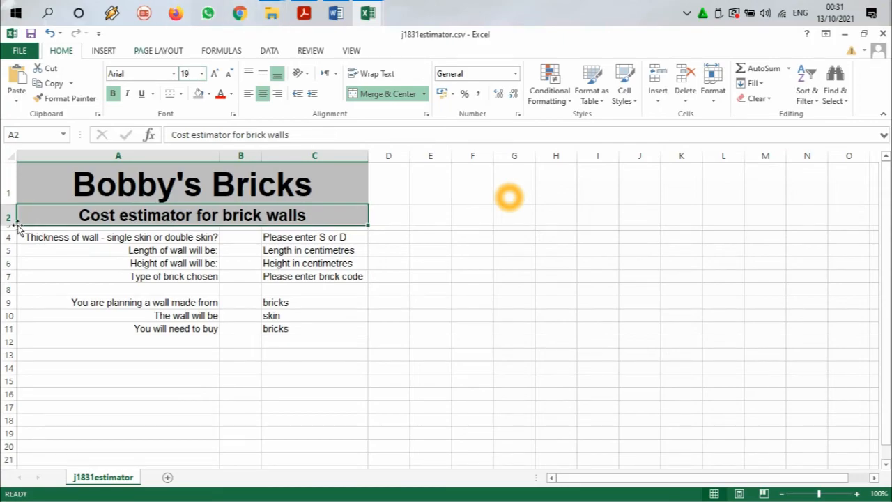
Step: Check the required file name in the exam paper, copy its 1831_ prefix and return to the spreadsheet
left_click(307, 10)
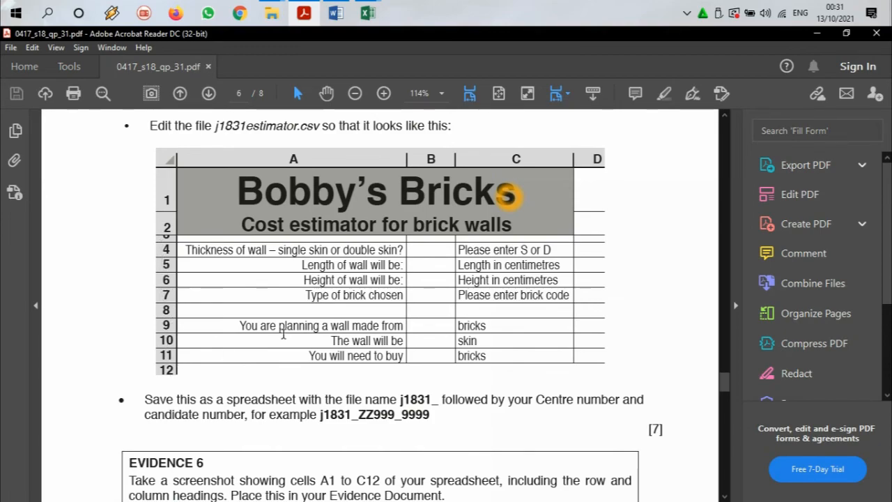
scroll(395, 372, "down", 3)
left_click_drag(213, 243, 341, 242)
left_click_drag(401, 243, 438, 245)
right_click(436, 246)
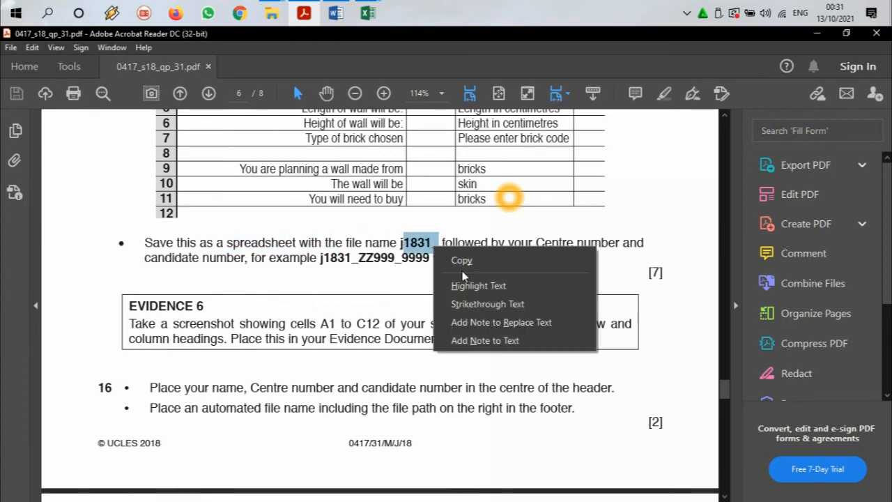
left_click(462, 261)
key("alt+Tab")
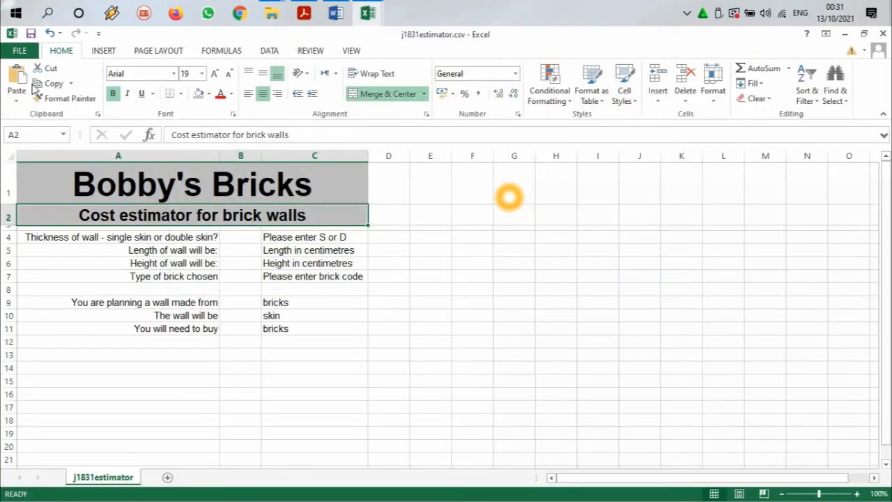
Step: Save the file as an Excel Workbook named 1831_ followed by the Centre number and candidate number, separated by an underscore
left_click(21, 50)
left_click(42, 179)
left_click(410, 167)
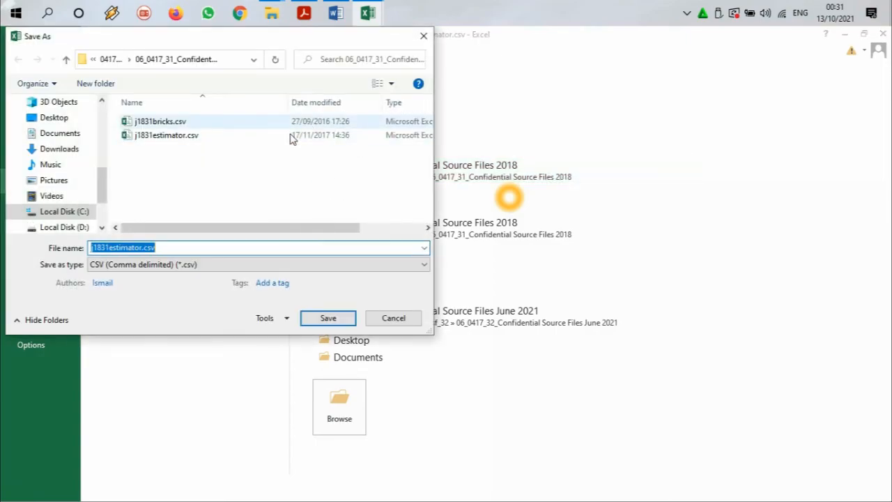
left_click(209, 265)
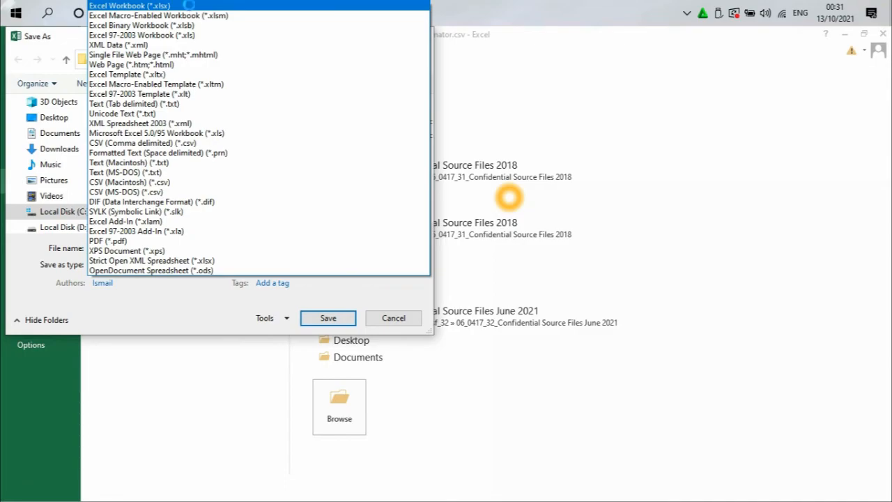
left_click(188, 5)
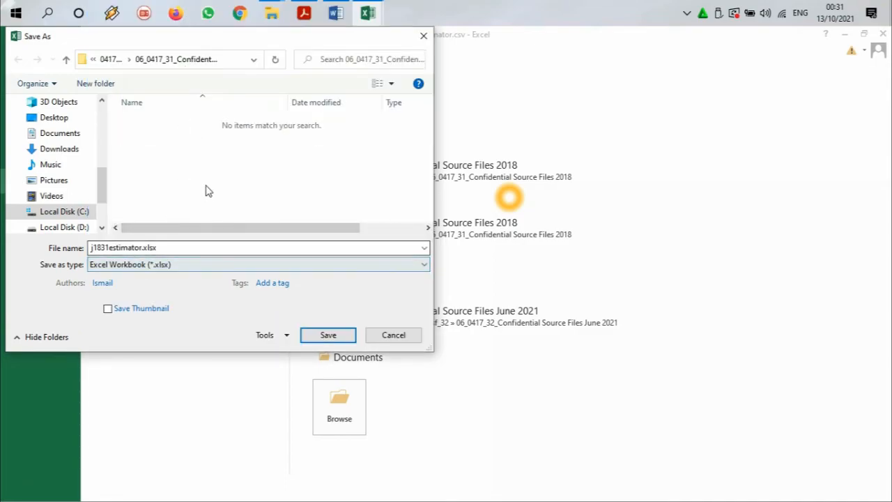
double_click(124, 244)
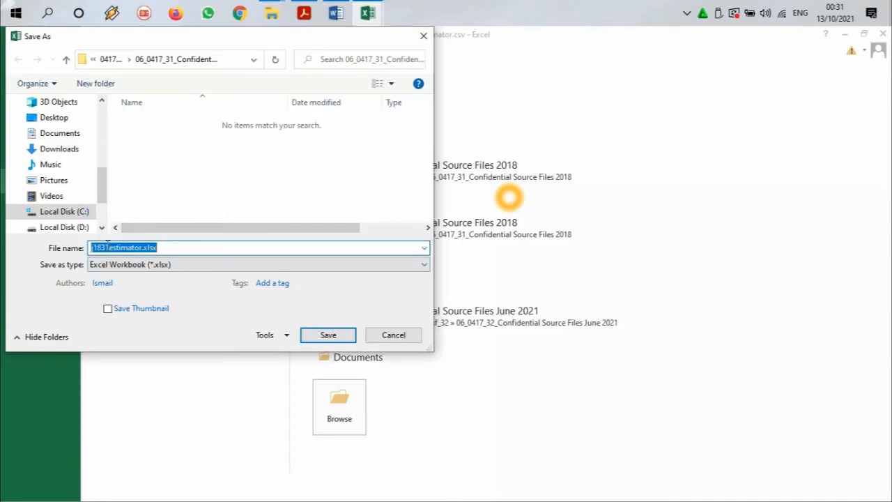
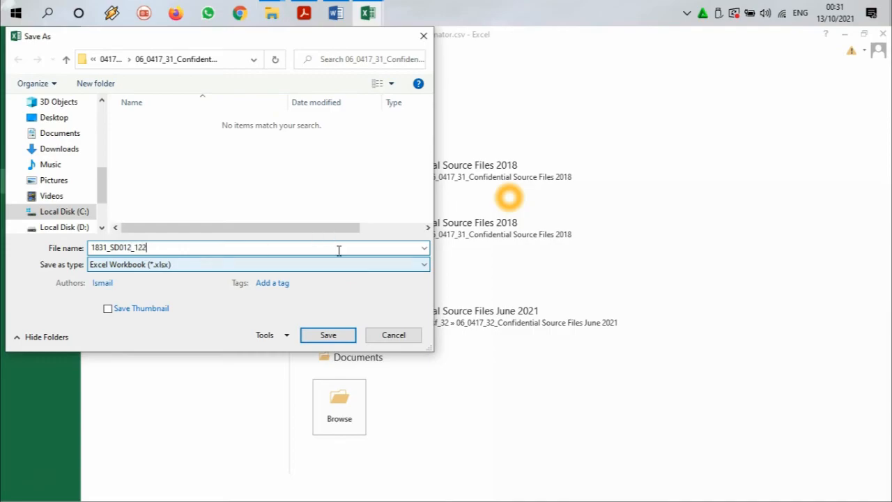
left_click(336, 338)
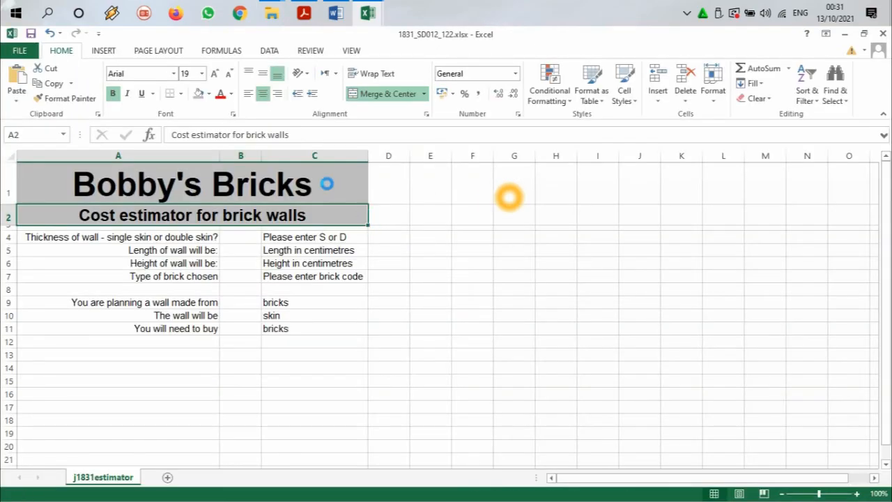
Step: Check the Evidence 6 instructions in the exam paper and snip cells A1 to C12 with their row and column headings
left_click(335, 13)
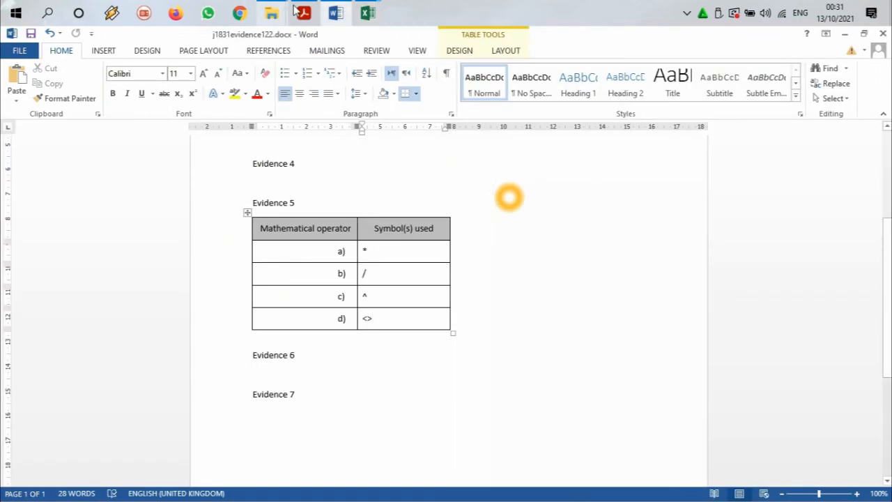
left_click(297, 12)
scroll(284, 222, "down", 1)
scroll(283, 222, "up", 1)
left_click_drag(159, 229, 344, 244)
left_click(47, 13)
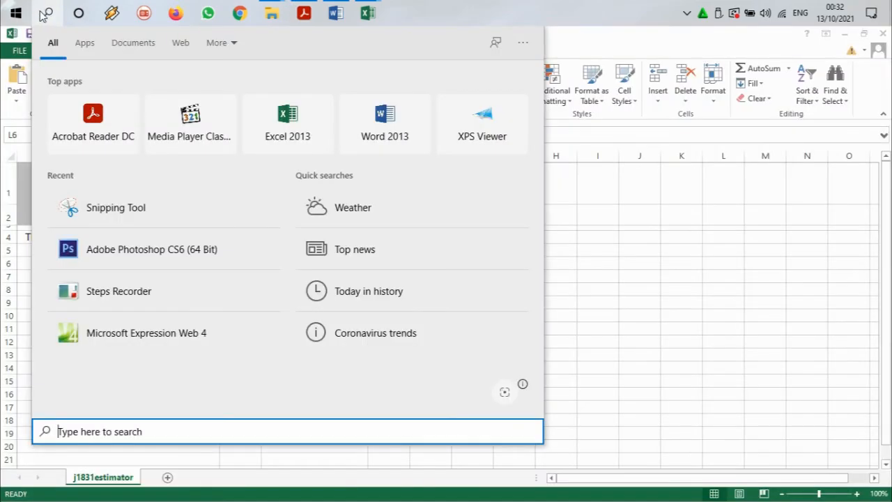
left_click(139, 217)
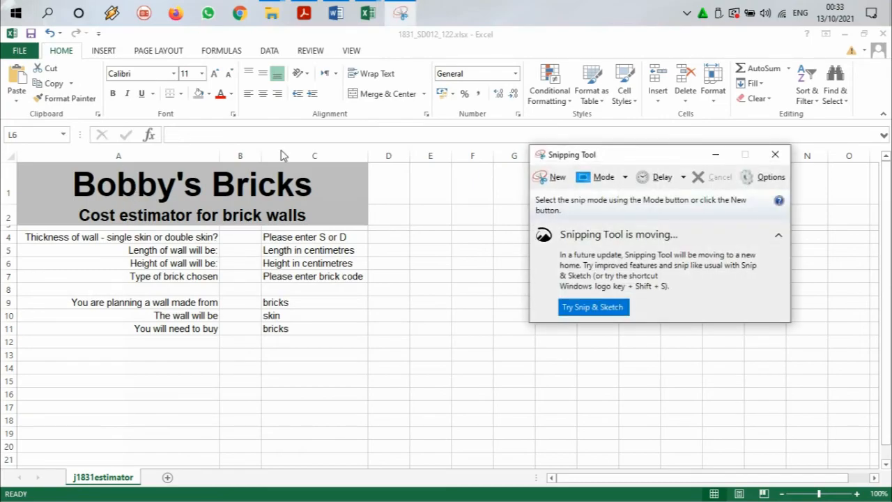
left_click(550, 177)
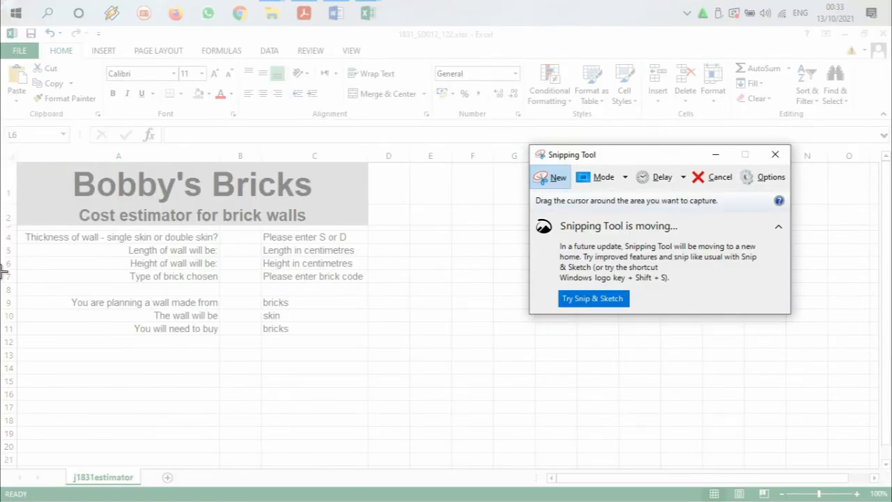
left_click_drag(1, 144, 369, 351)
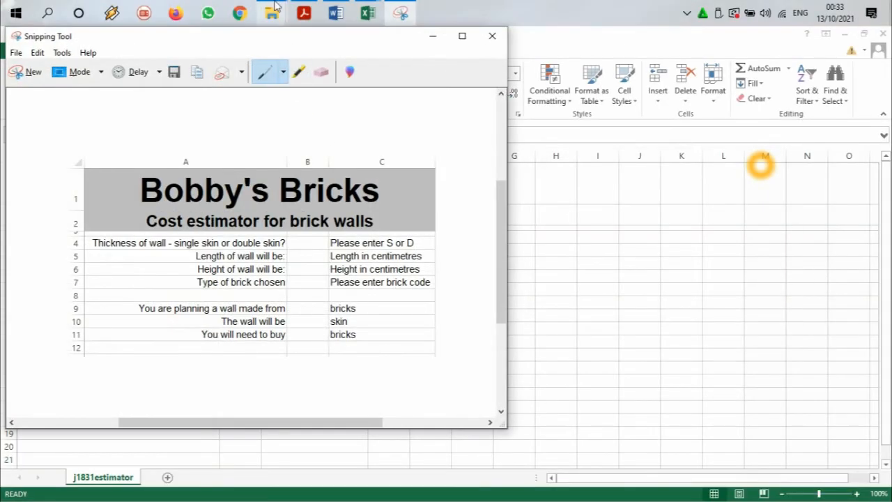
Step: Paste the spreadsheet screenshot under the Evidence 6 heading in the Word evidence document
left_click(302, 12)
left_click(301, 10)
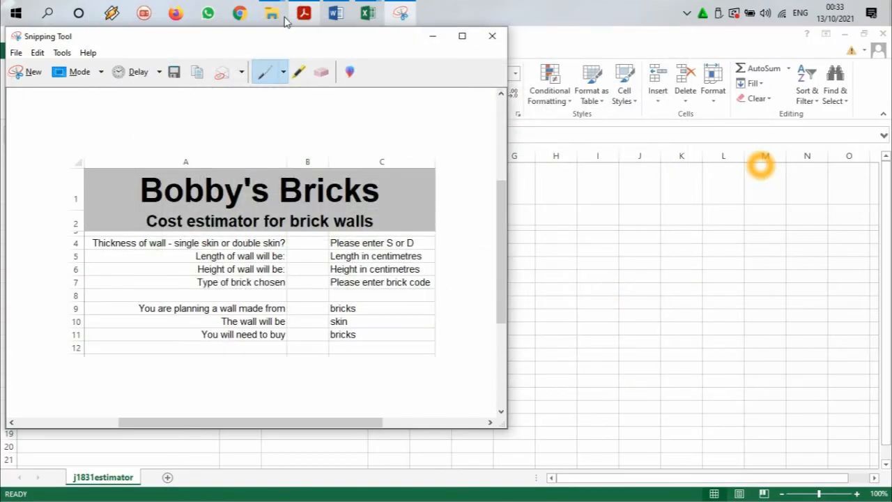
left_click(336, 11)
left_click(302, 375)
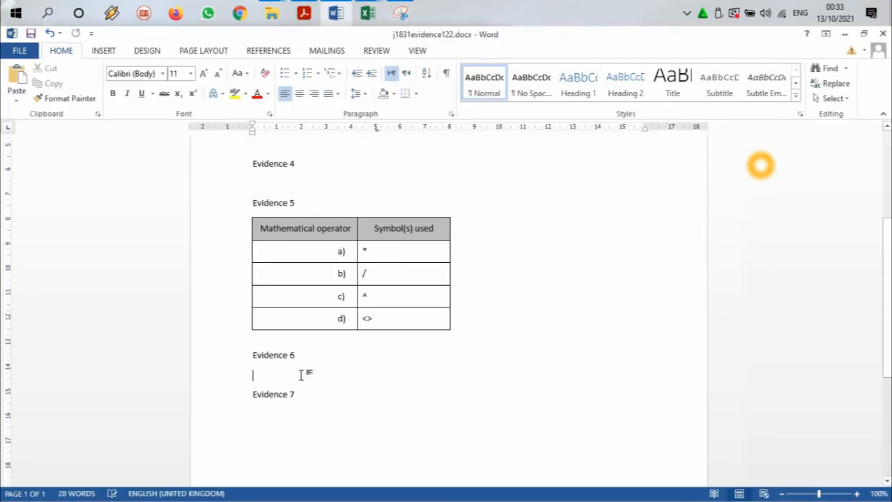
key("ctrl+v")
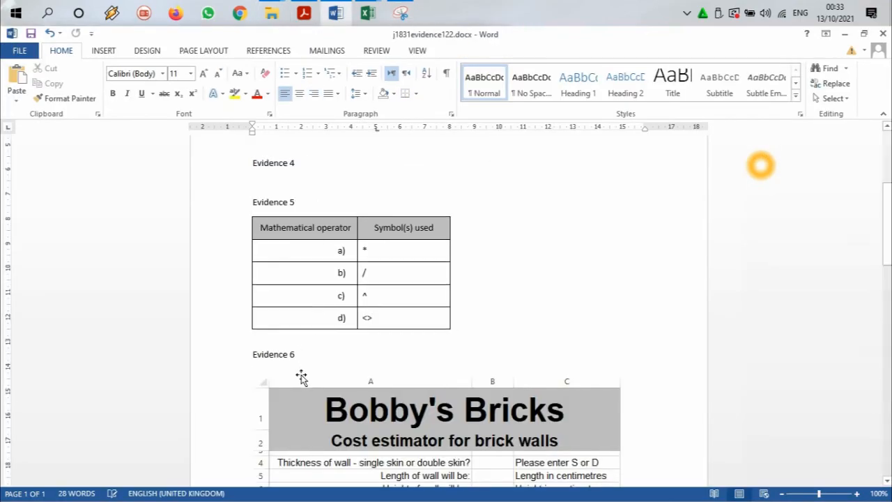
scroll(432, 285, "down", 2)
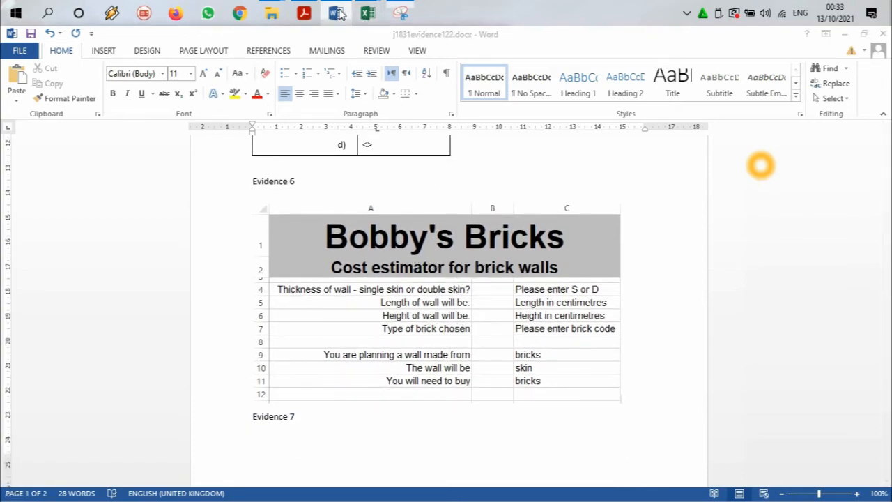
Step: Read the header requirement of question 16 in the exam paper and insert a header and footer in the Excel worksheet
left_click(368, 12)
left_click(305, 15)
scroll(315, 261, "down", 4)
scroll(119, 155, "down", 1)
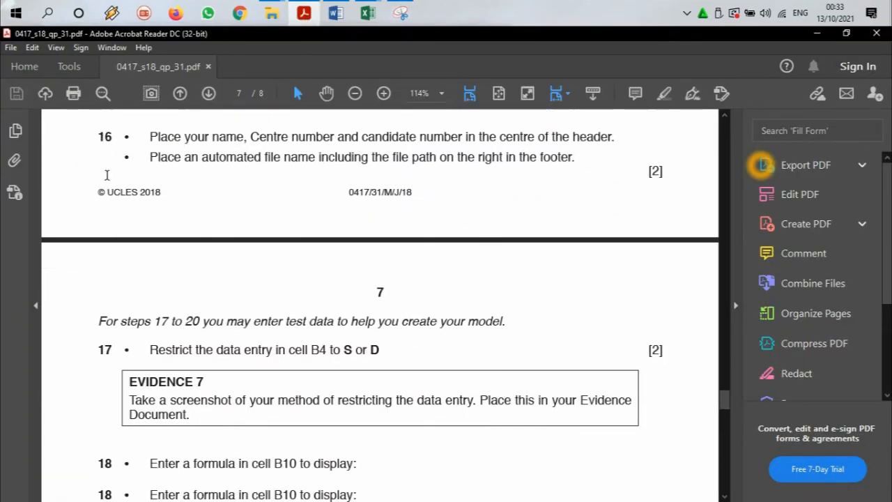
left_click_drag(152, 136, 458, 134)
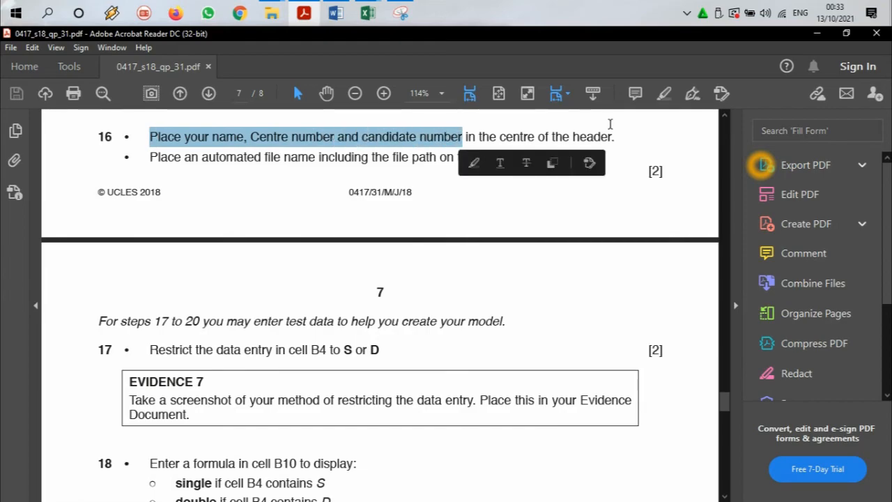
left_click(818, 34)
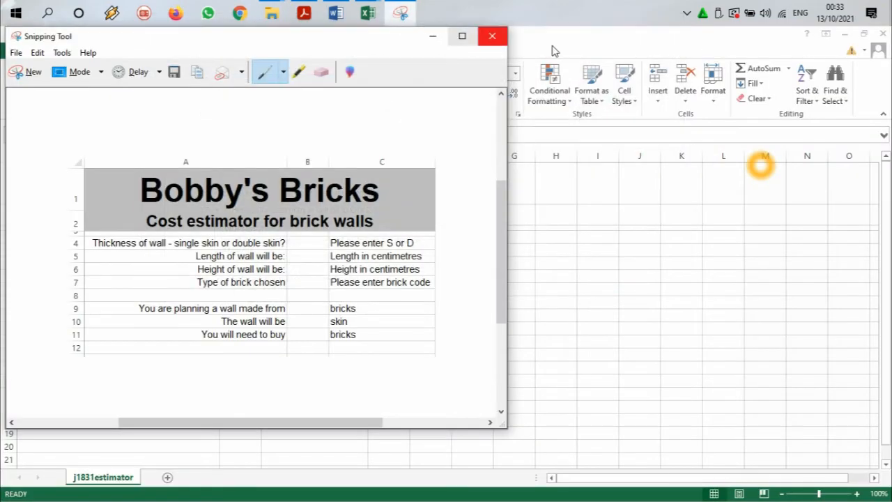
left_click(628, 43)
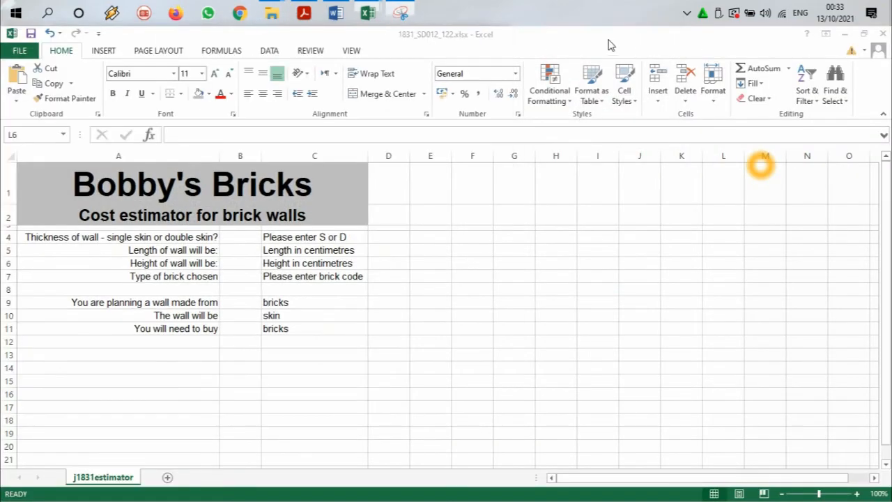
left_click(103, 51)
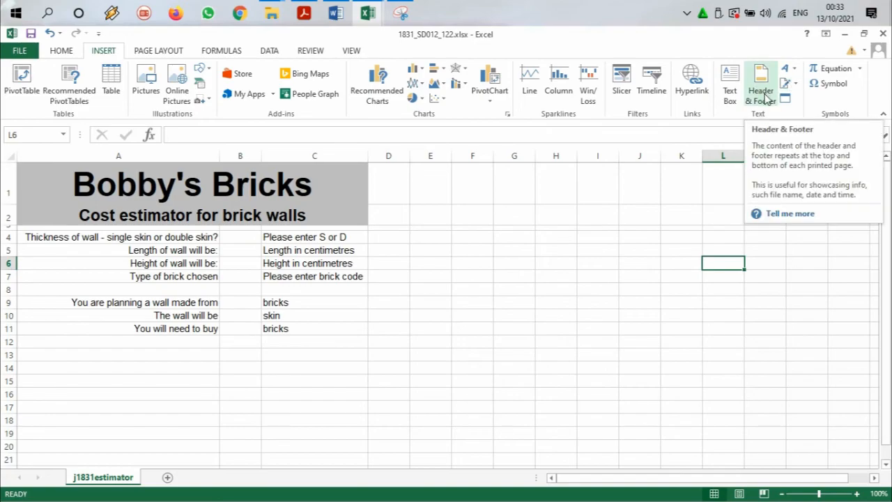
left_click(763, 94)
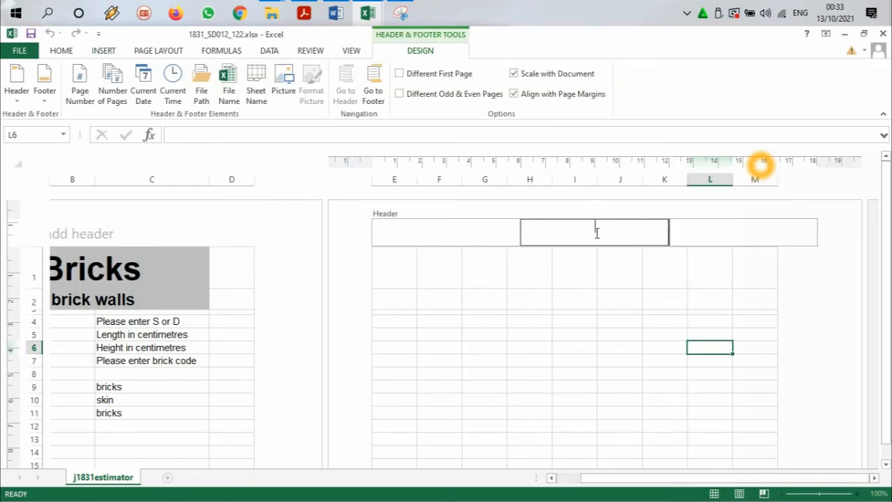
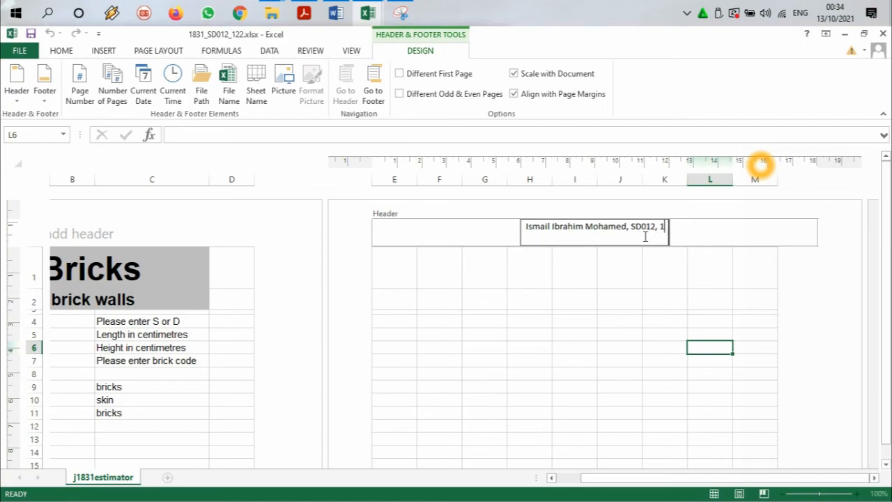
Step: Enter the candidate's full name, Centre number and candidate number in the centre section of the header, separated by commas
left_click(702, 244)
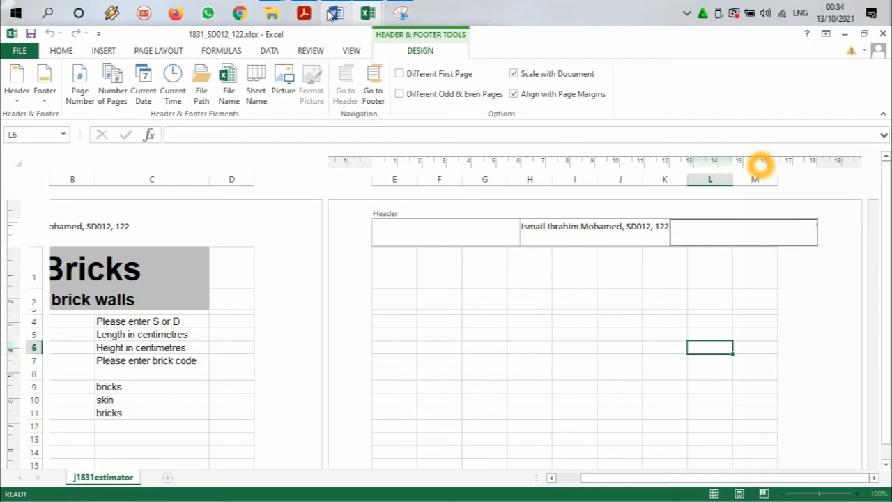
Step: Check question 16's footer requirement in the exam paper and insert the automated file path and name in the worksheet footer's right section
left_click(304, 12)
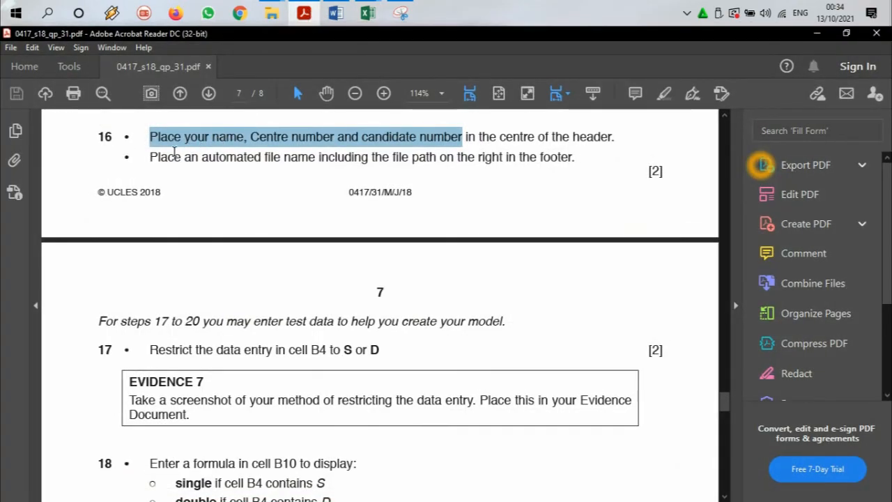
left_click_drag(168, 157, 574, 158)
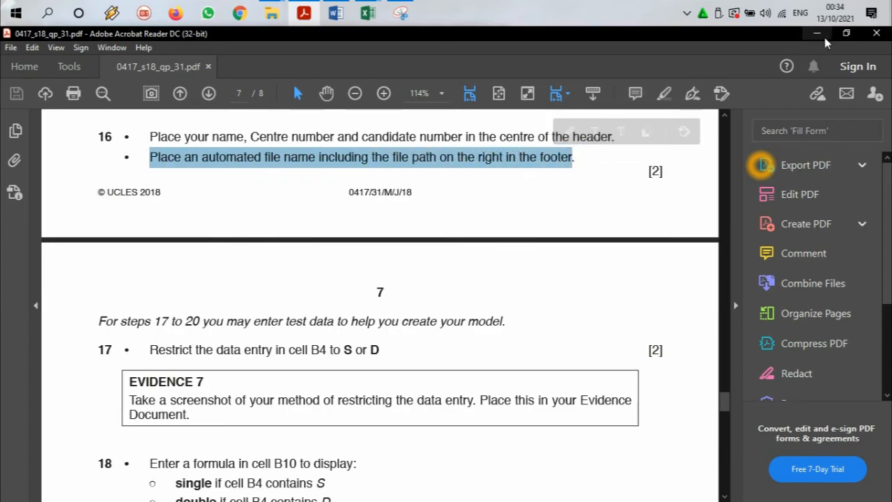
left_click(817, 34)
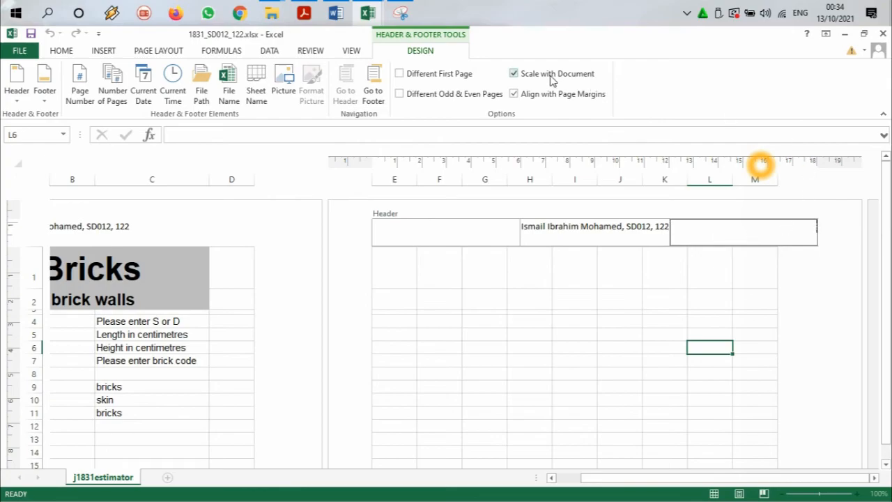
left_click(373, 89)
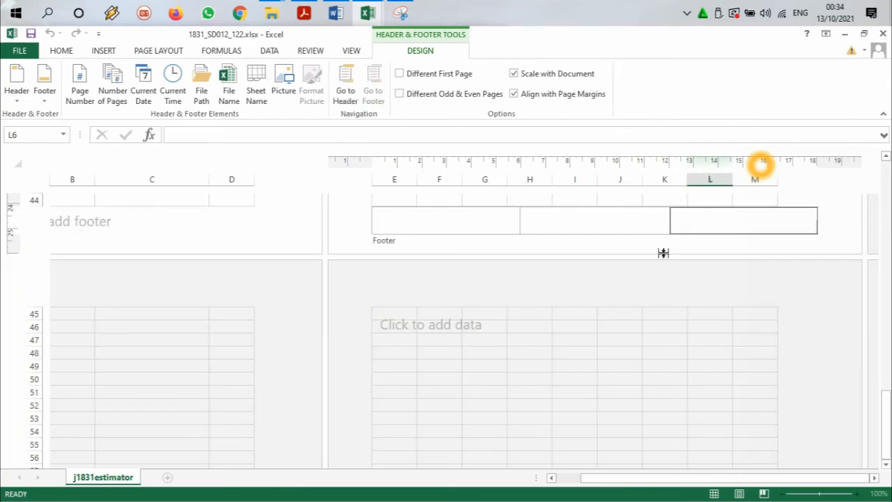
left_click(307, 14)
left_click(306, 14)
left_click(201, 84)
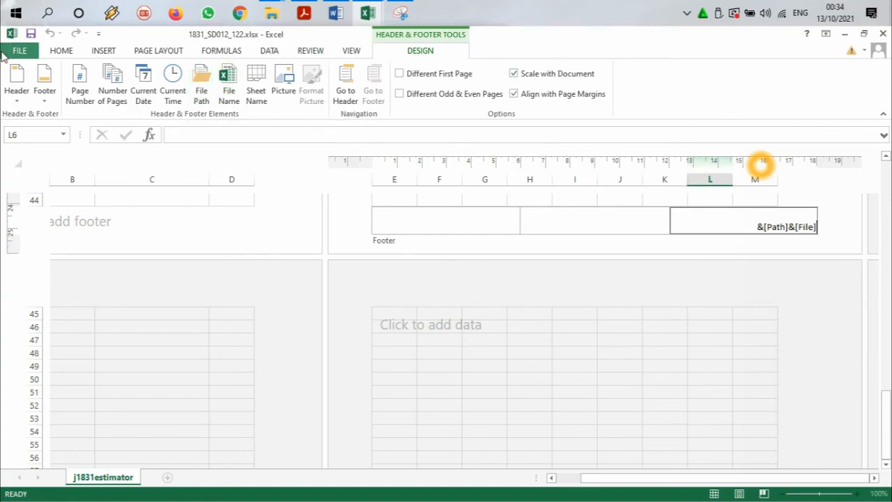
Step: Save the workbook and return the worksheet to Normal view, showing the Bobby's Bricks estimator from cell A1
left_click(31, 33)
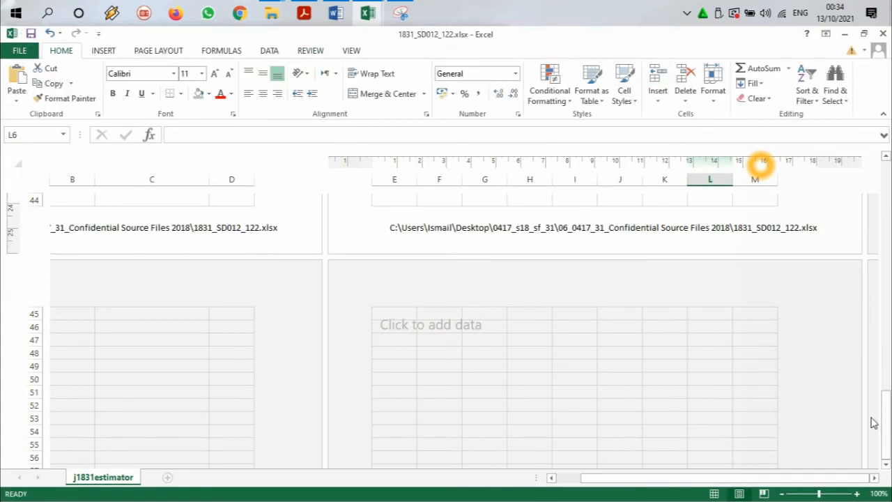
left_click(715, 494)
left_click(350, 50)
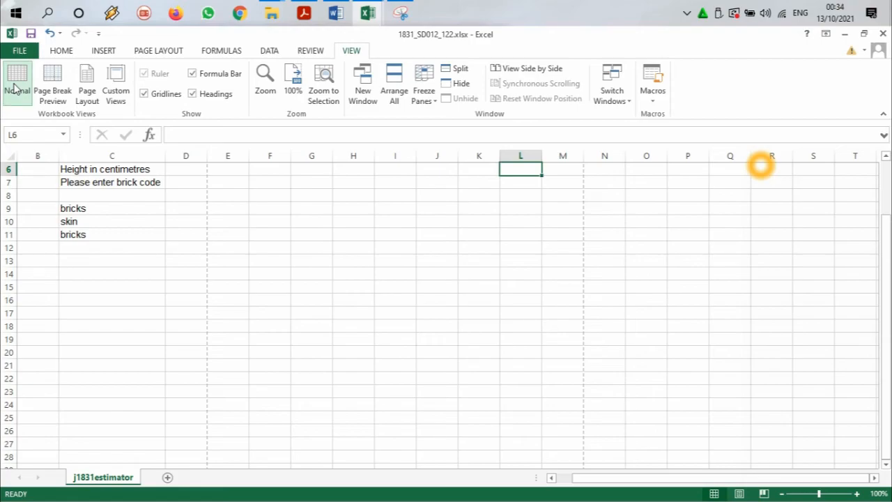
scroll(234, 282, "up", 2)
left_click_drag(786, 481, 737, 481)
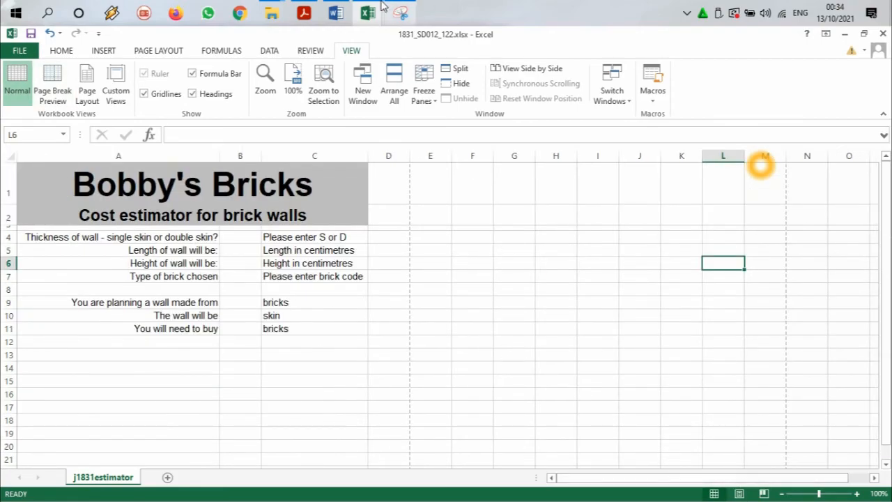
Step: Read the test data note and question 17's data entry restriction for cell B4 in the exam paper
left_click(304, 12)
scroll(349, 264, "down", 3)
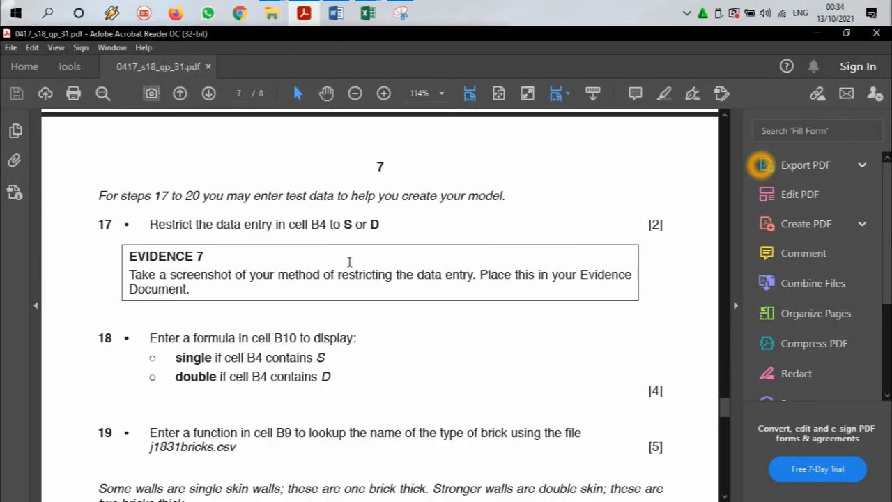
scroll(349, 261, "down", 1)
left_click_drag(101, 164, 227, 168)
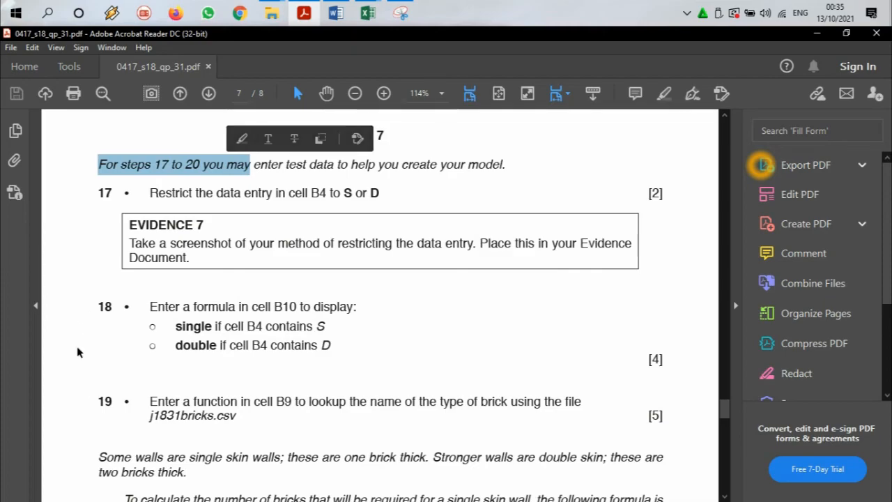
left_click_drag(302, 168, 504, 165)
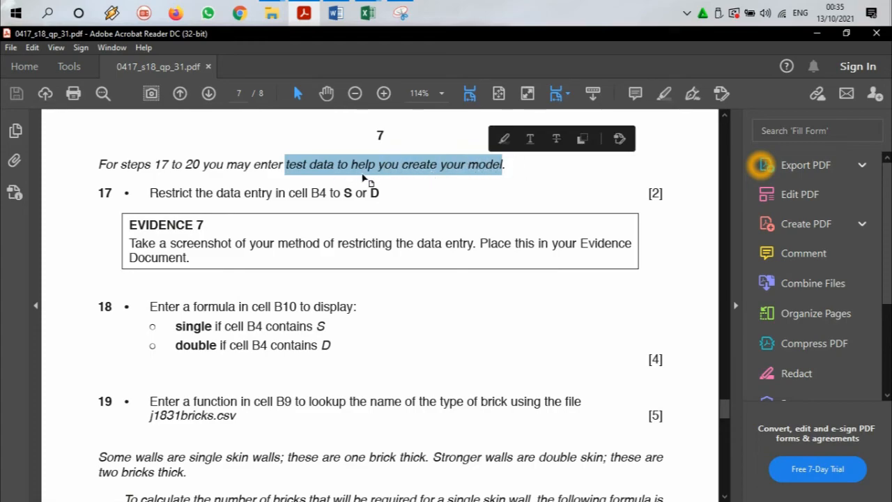
scroll(363, 180, "down", 1)
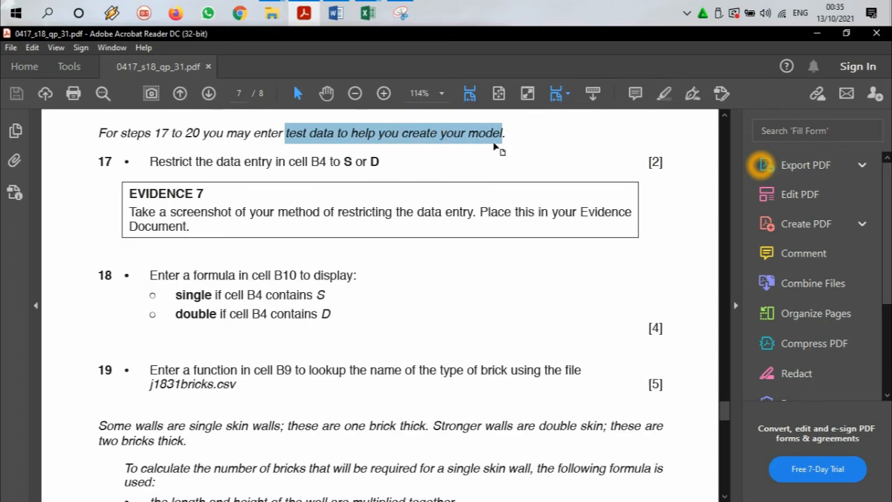
scroll(405, 178, "down", 1)
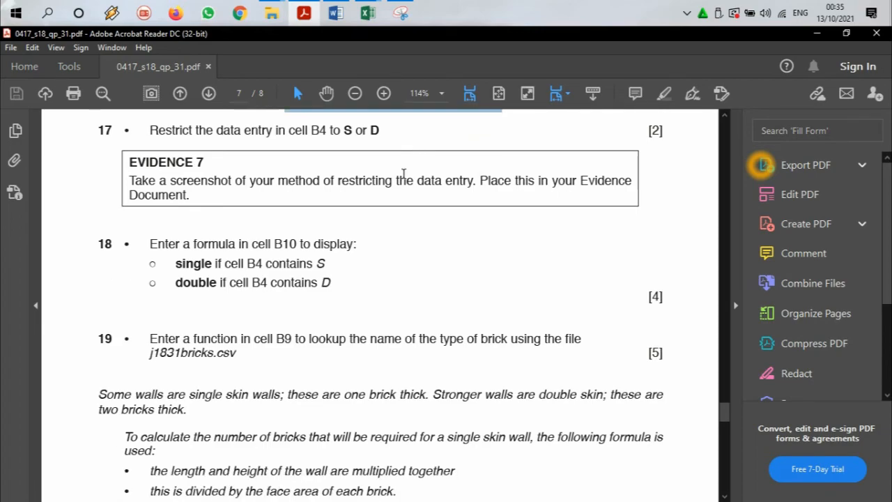
left_click_drag(148, 130, 380, 131)
Step: Restrict cell B4 in the estimator workbook with a List data validation using the source values S, D
left_click(368, 13)
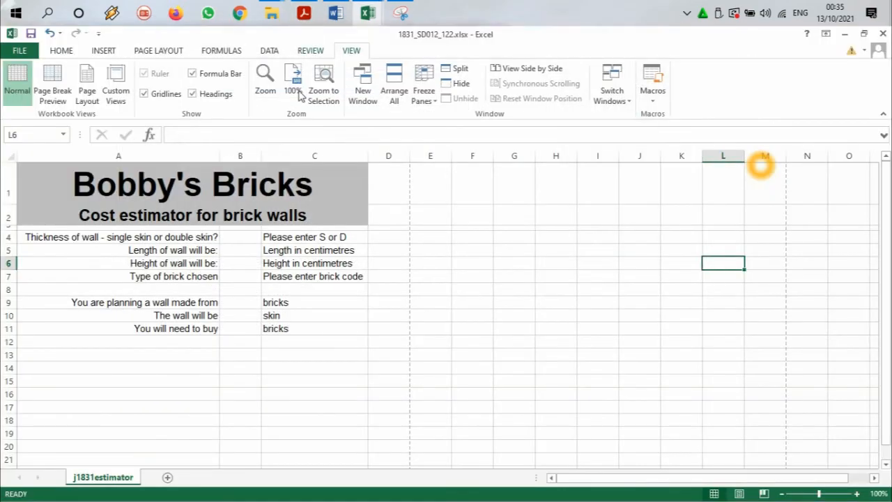
left_click(239, 239)
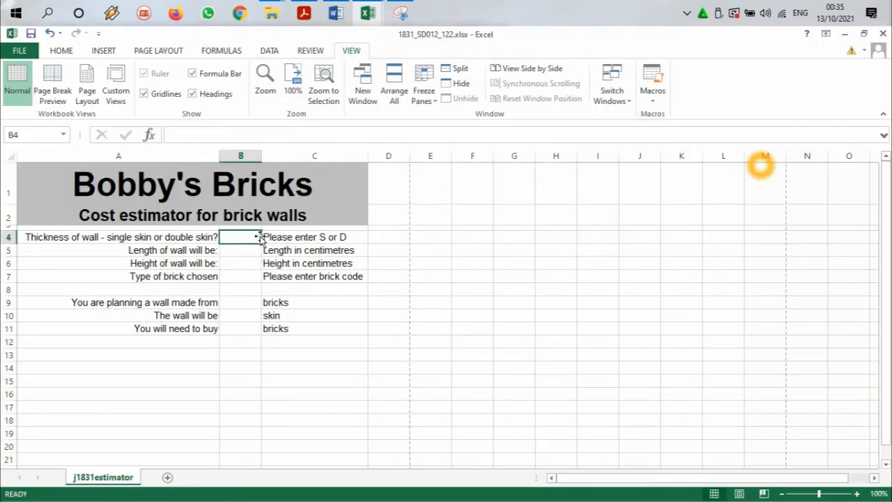
scroll(257, 237, "up", 2, "ctrl")
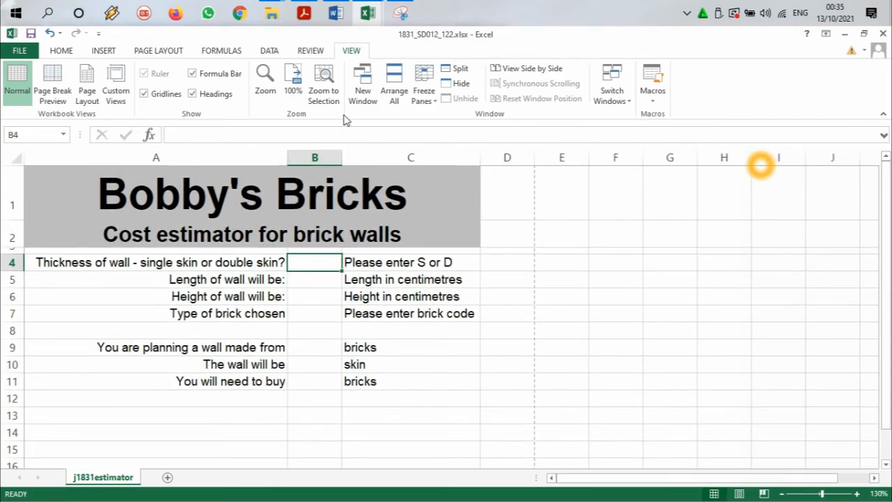
left_click(269, 51)
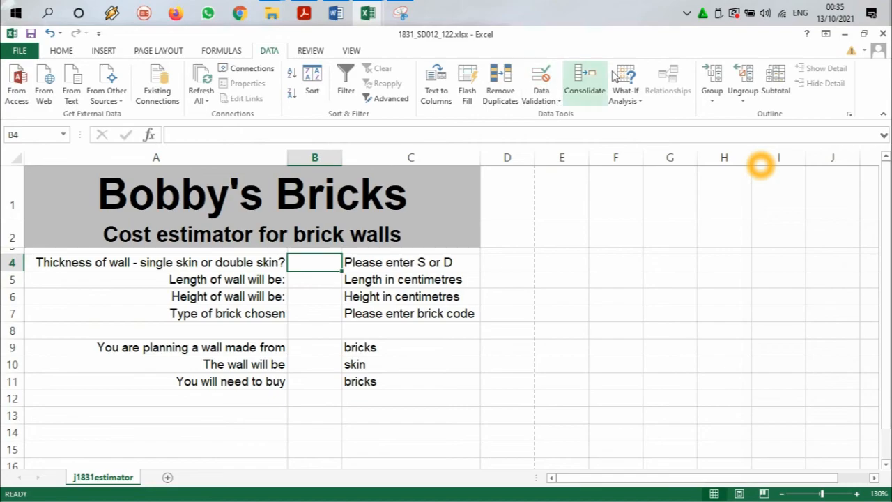
left_click(538, 103)
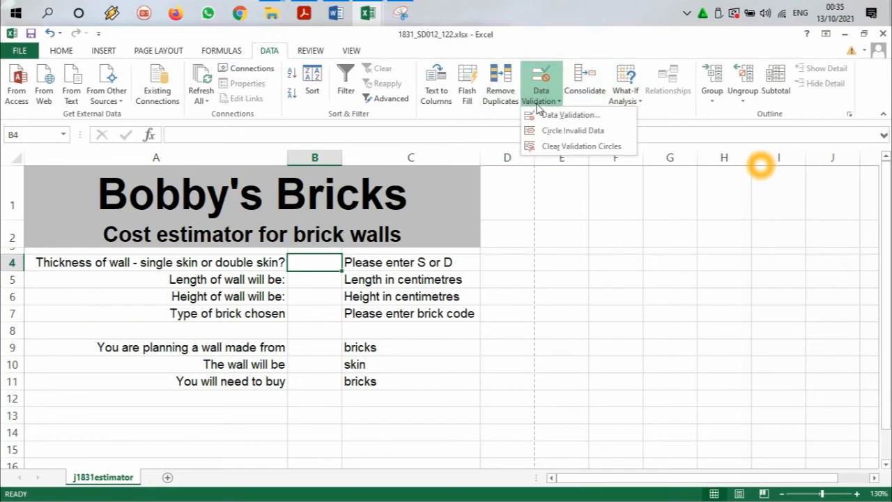
left_click(551, 115)
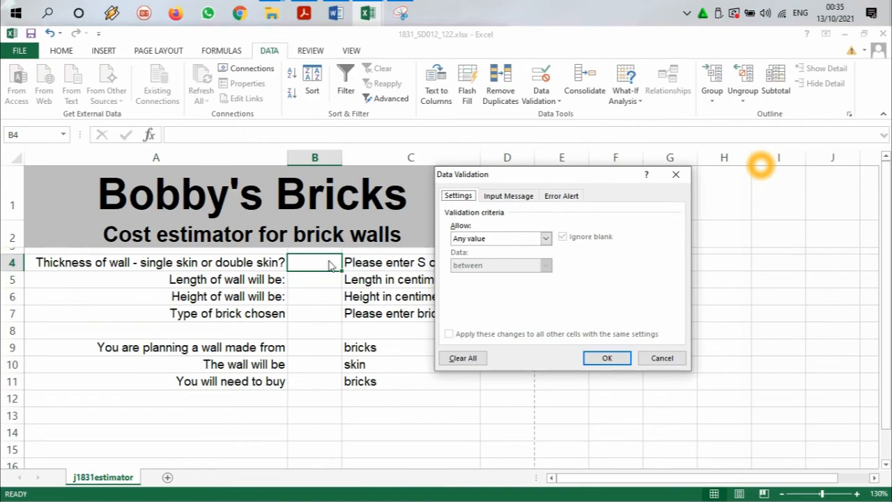
left_click(546, 238)
left_click(502, 277)
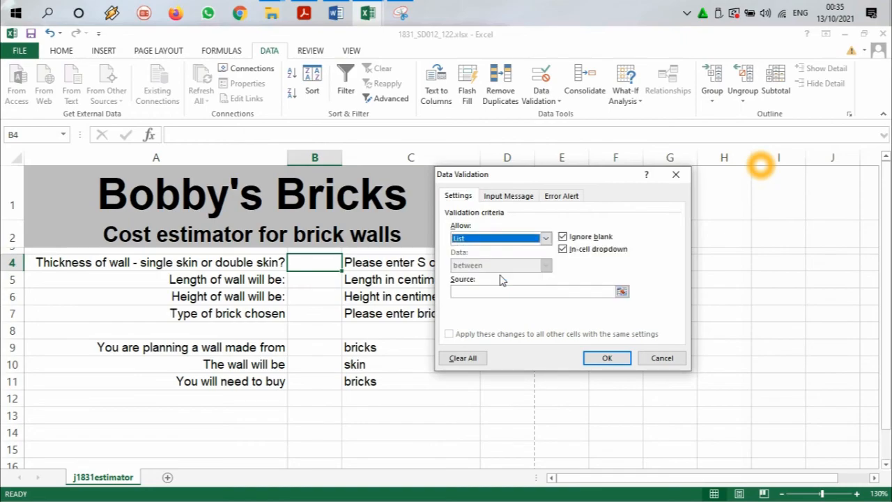
left_click(488, 291)
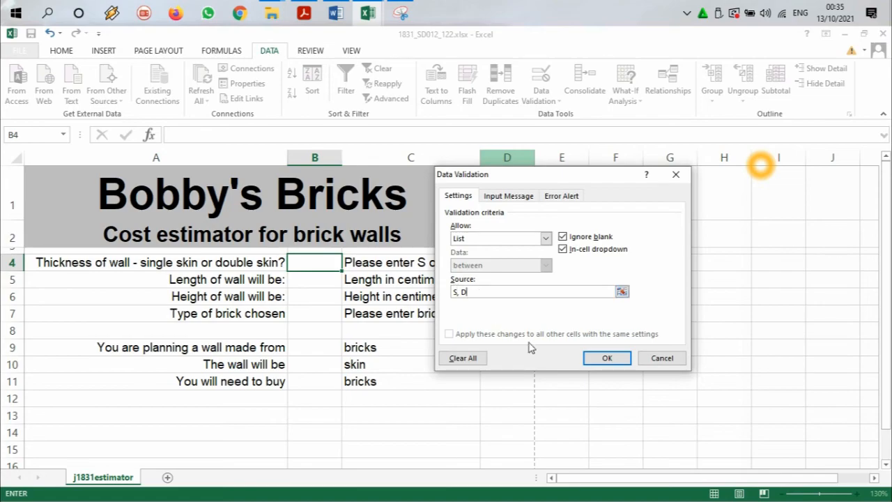
left_click(606, 358)
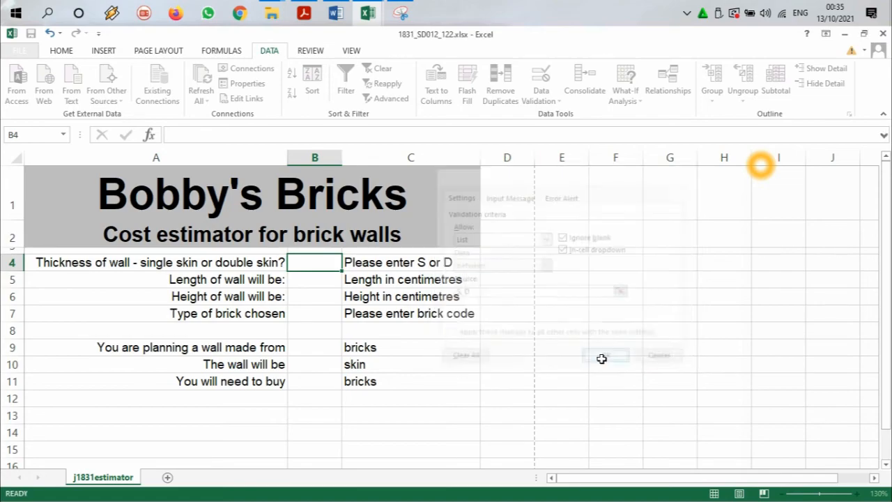
Step: Test the validation in cell B4 by opening its list and trying to enter h, and cancel the entry
left_click(349, 260)
left_click(335, 260)
left_click(348, 265)
left_click(336, 266)
double_click(326, 263)
type("h")
key("Return")
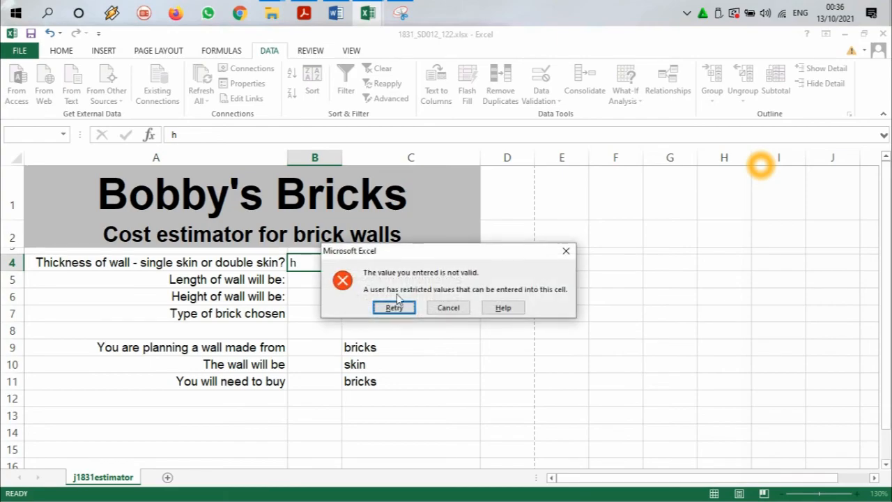
left_click(449, 304)
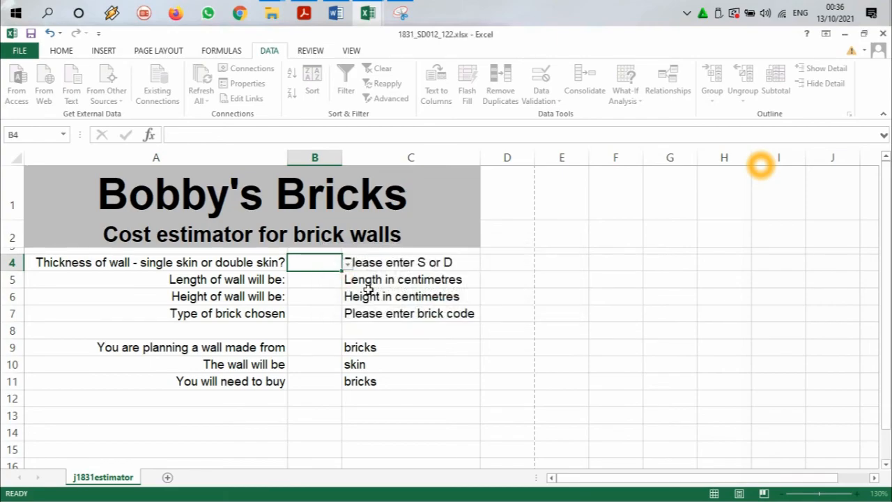
Step: Add an input message to B4's data validation with the title Warning and the text "only S or D accepted"
left_click(548, 101)
left_click(551, 116)
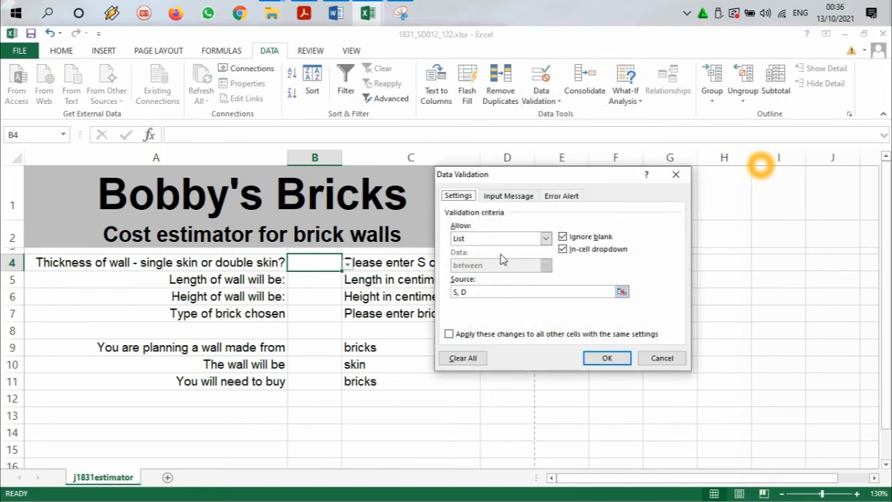
left_click(508, 195)
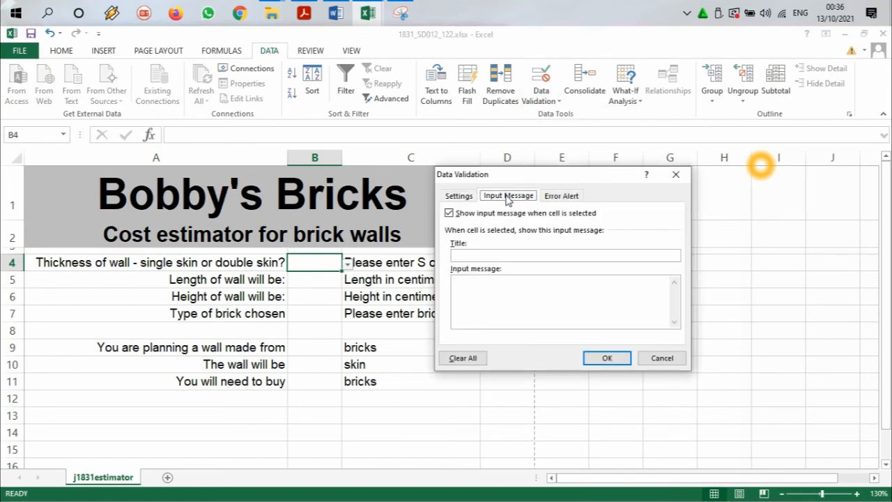
left_click(484, 255)
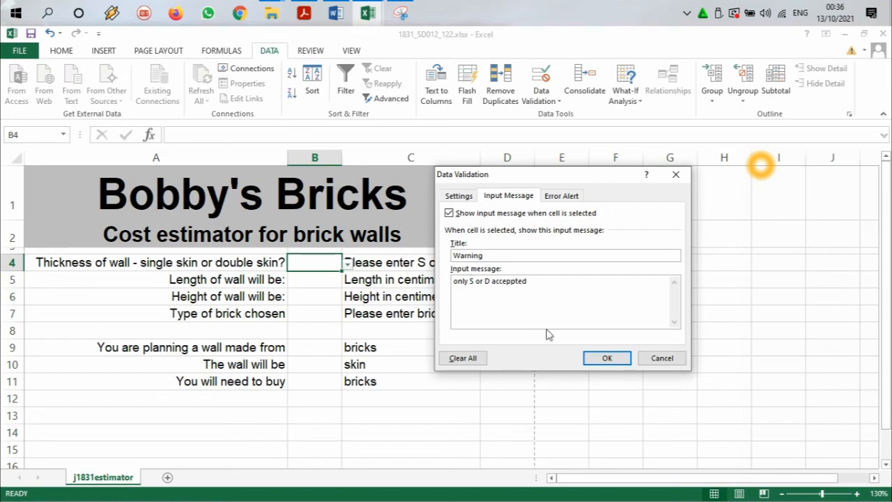
key("Delete")
left_click(607, 357)
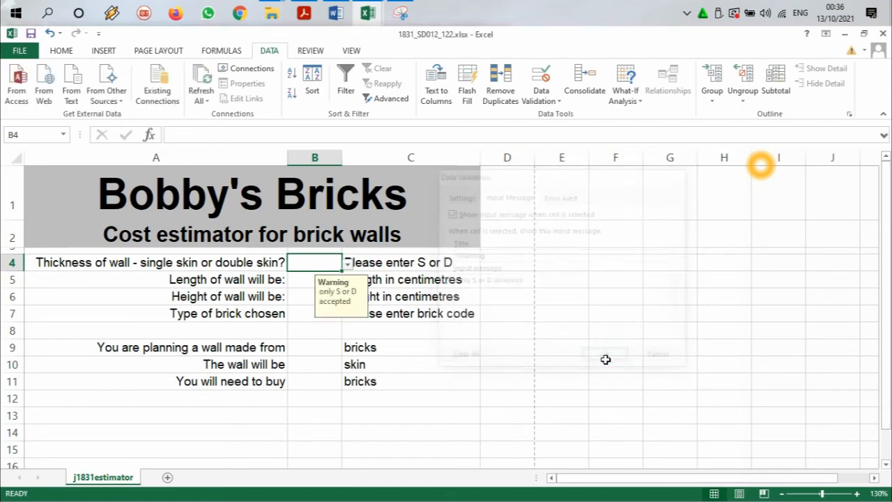
Step: Test the restriction on cell B4 again by trying to enter e, and clear the entry
double_click(324, 265)
type("e")
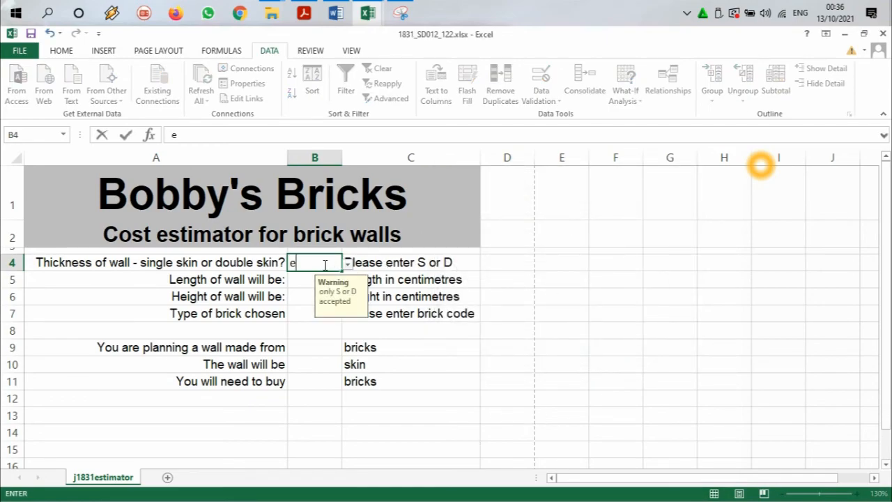
key("Return")
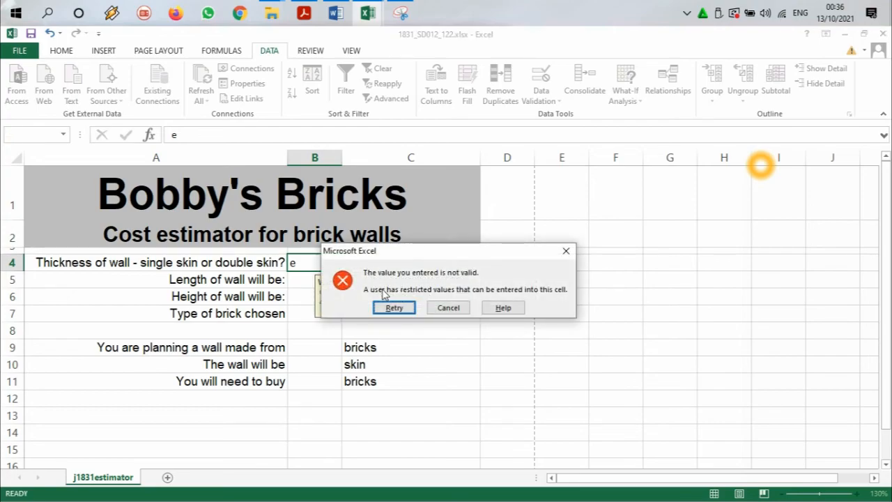
left_click(396, 308)
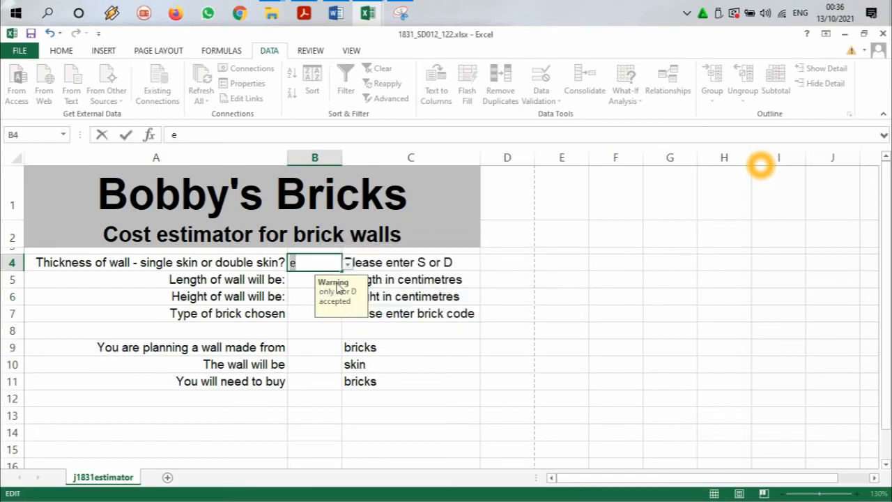
key("BackSpace")
left_click(307, 5)
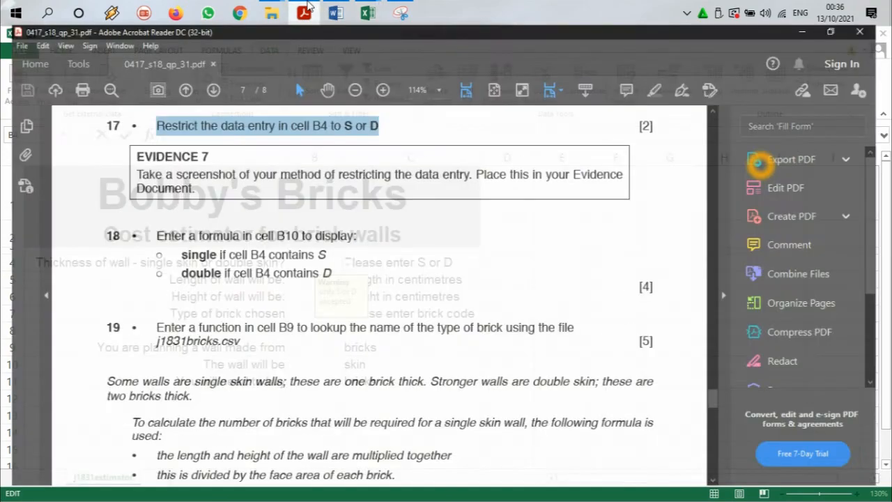
left_click_drag(158, 180, 631, 181)
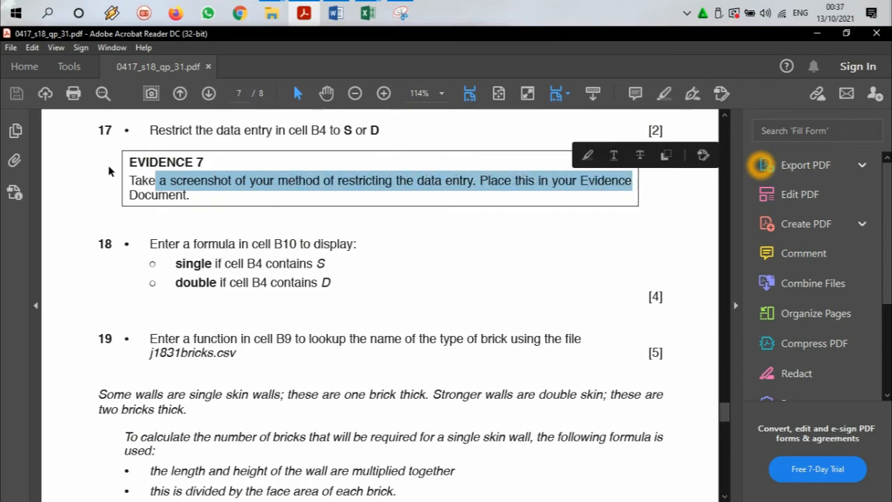
left_click(368, 12)
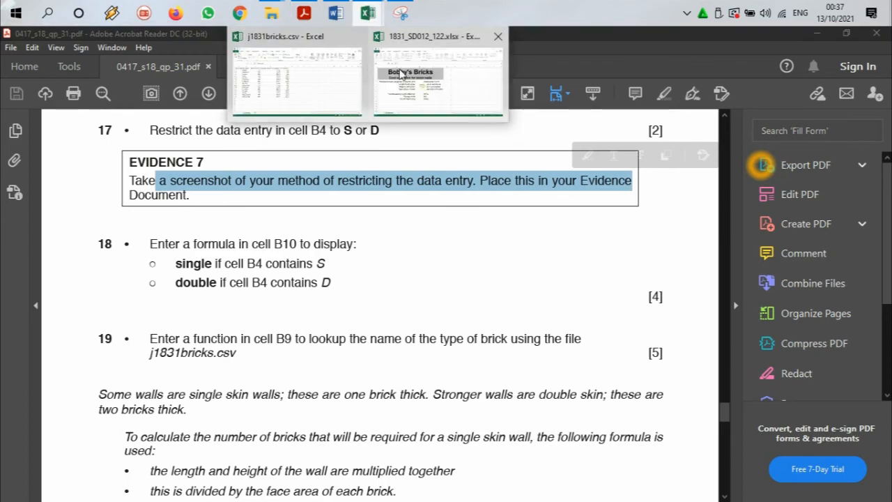
left_click(421, 104)
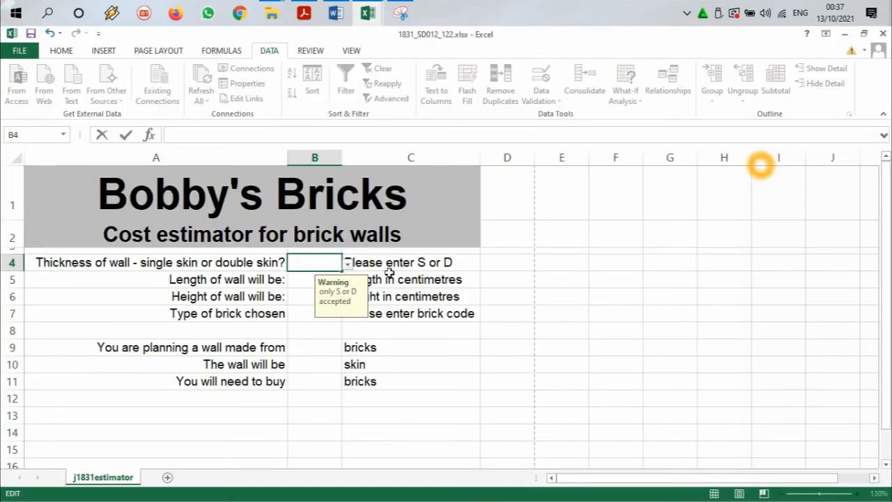
left_click(533, 263)
left_click(331, 259)
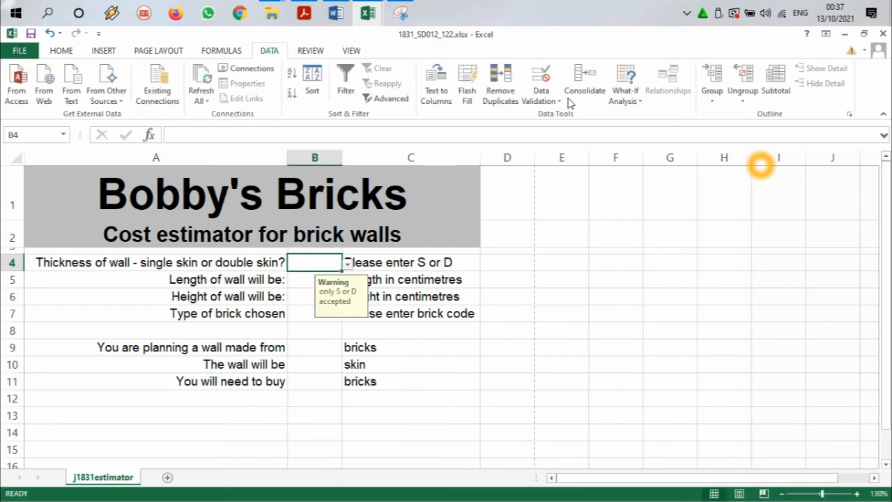
left_click(554, 101)
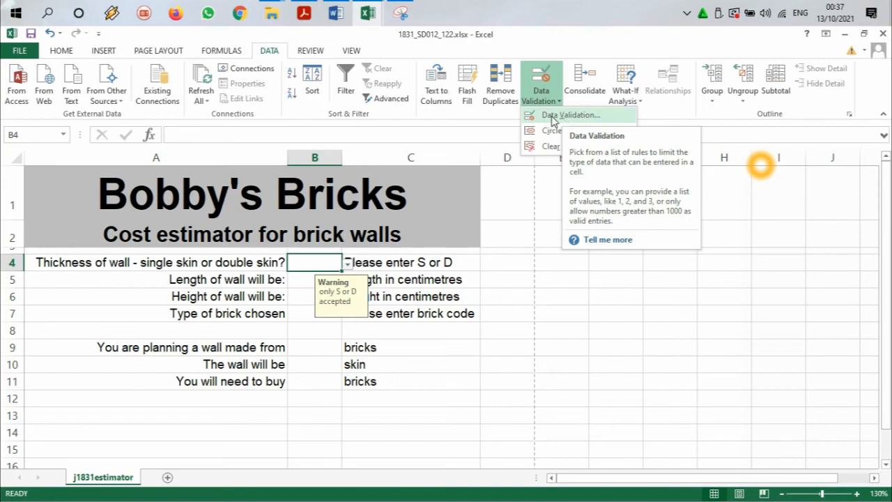
left_click(562, 116)
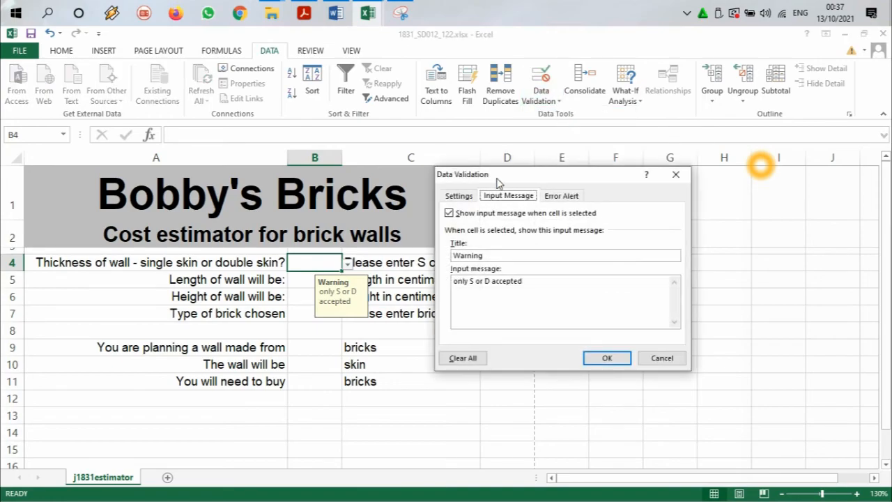
left_click(458, 196)
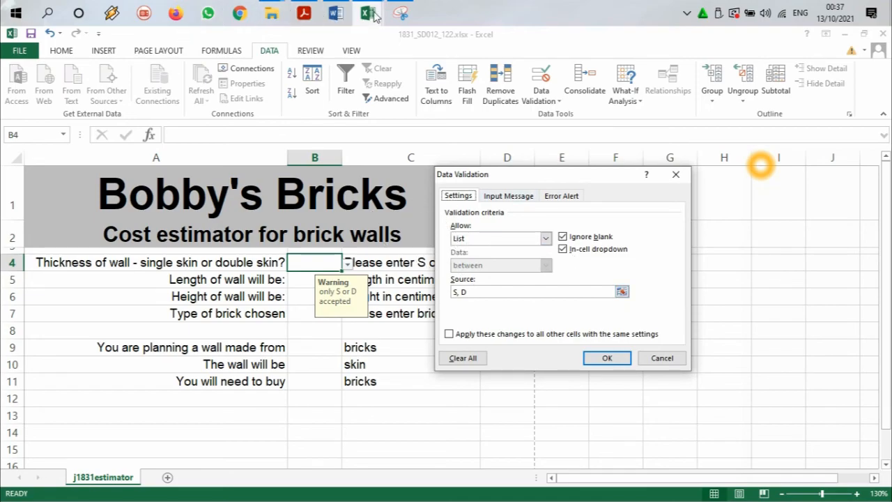
Step: Capture B4's data validation settings, including the List criterion and the S, D source, with Snipping Tool
left_click(400, 13)
left_click(33, 76)
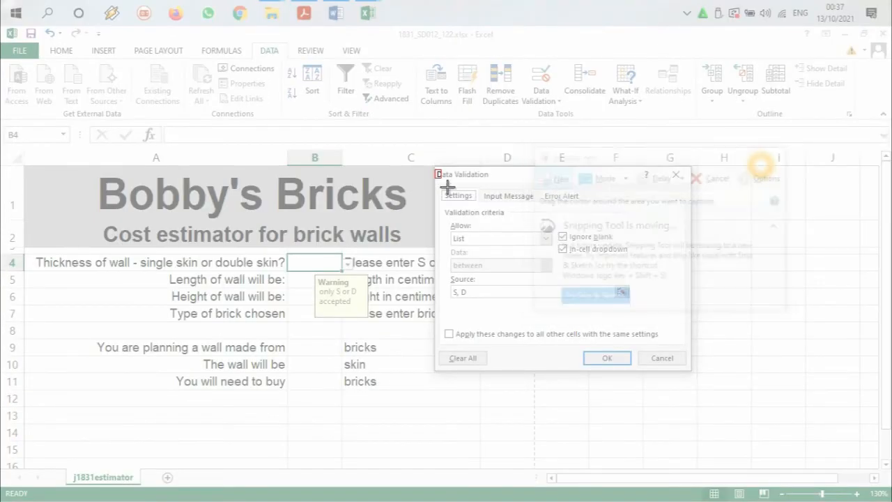
left_click_drag(448, 186, 640, 300)
Step: Move the Evidence 7 heading to the second page of the Word evidence document and paste the validation screenshot below it
left_click(338, 13)
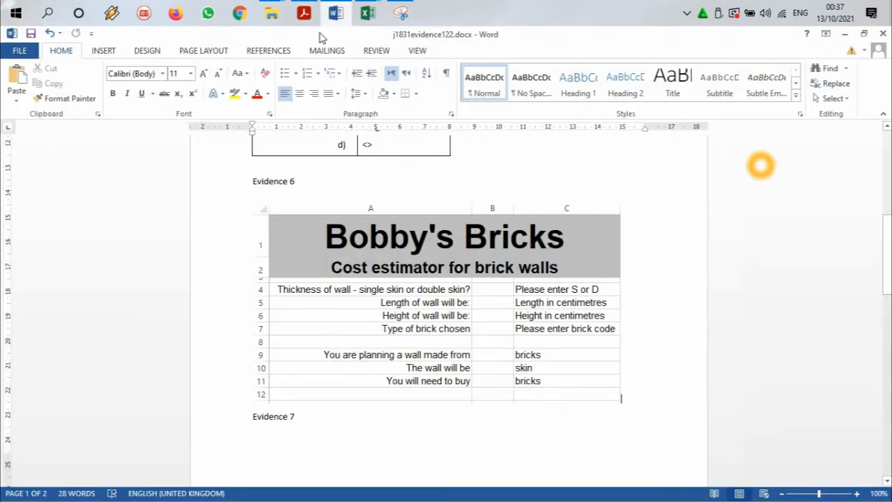
scroll(335, 306, "down", 5)
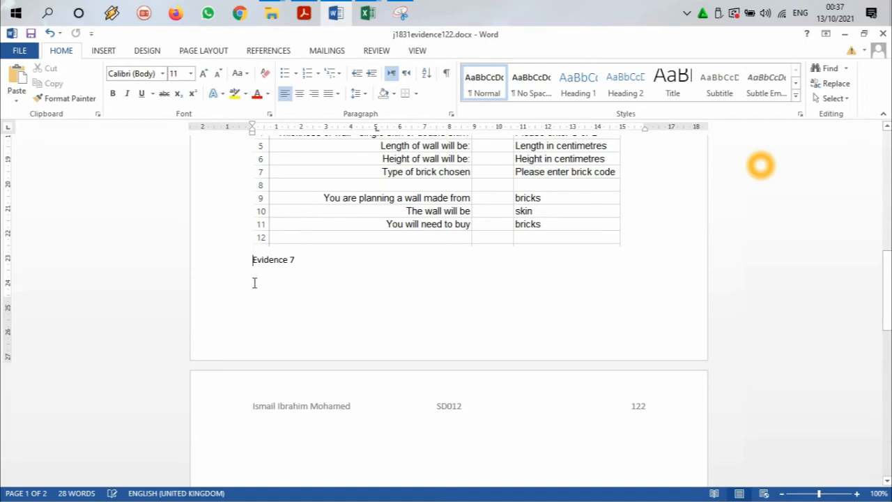
key("Return")
key("Return")
scroll(337, 375, "down", 3)
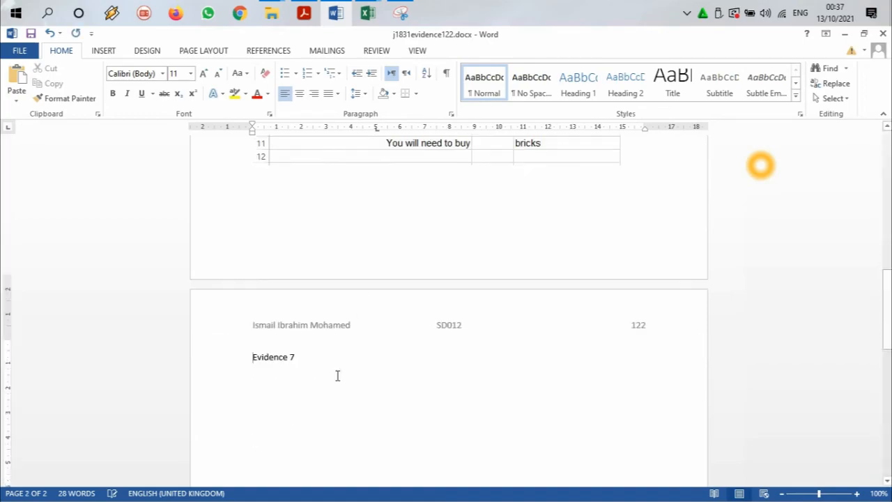
key("Return")
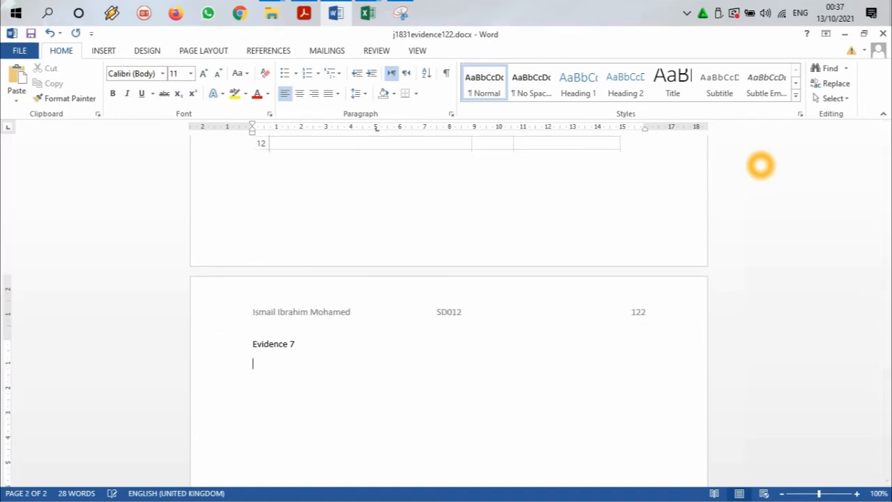
key("ctrl+v")
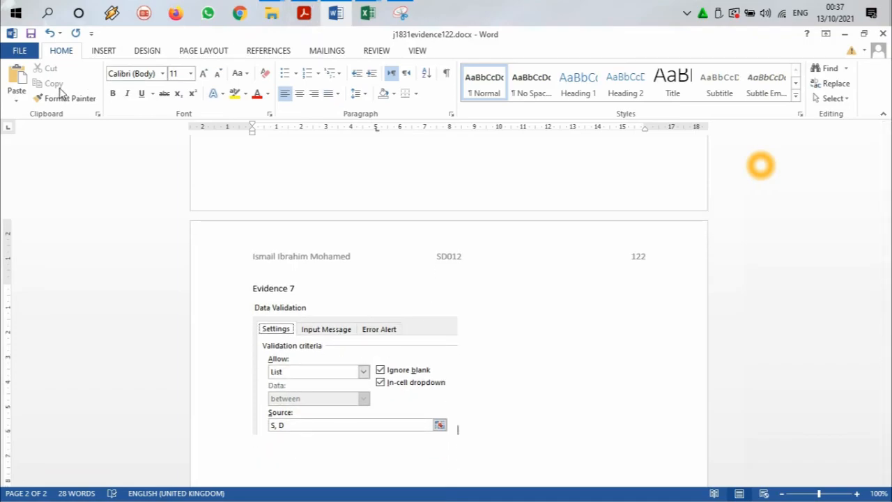
Step: Read task 18 in the question paper PDF to identify the cell that needs a formula
left_click(303, 13)
scroll(304, 211, "down", 2)
scroll(304, 211, "down", 2)
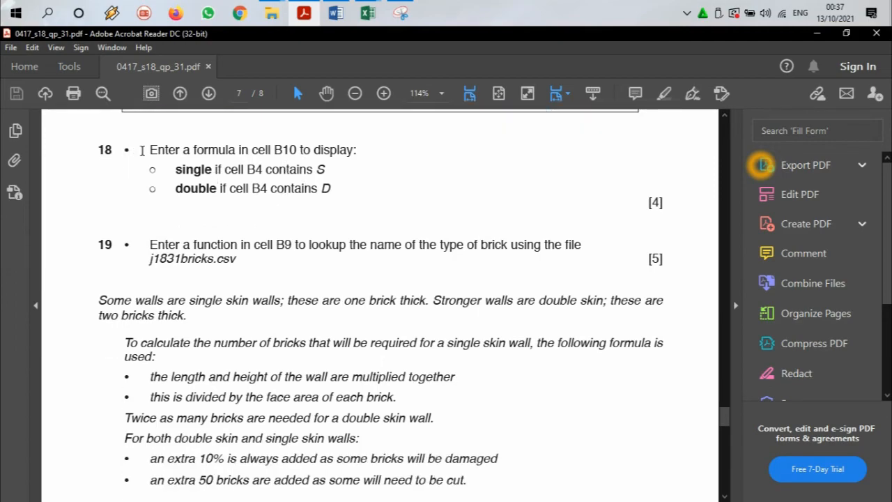
left_click_drag(273, 149, 297, 151)
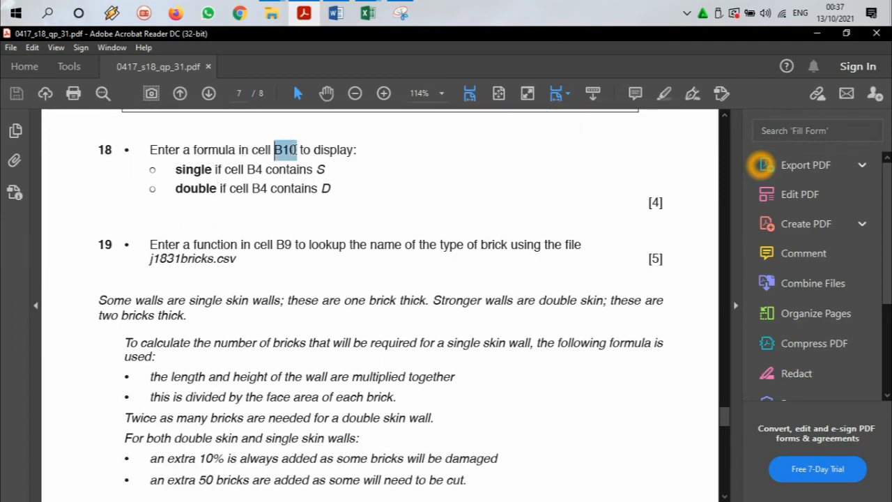
left_click(304, 13)
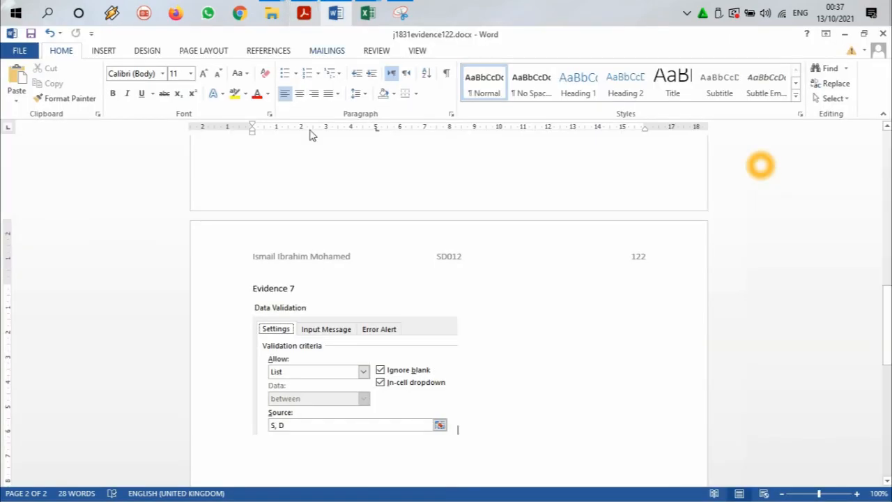
Step: Return to the estimator workbook in Excel, accept B4's data validation settings, and select cell B10
mouse_move(367, 13)
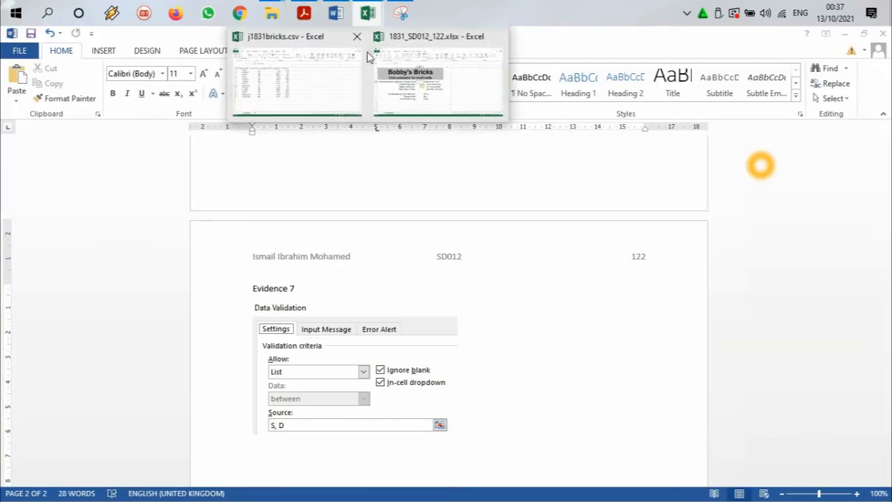
left_click(410, 86)
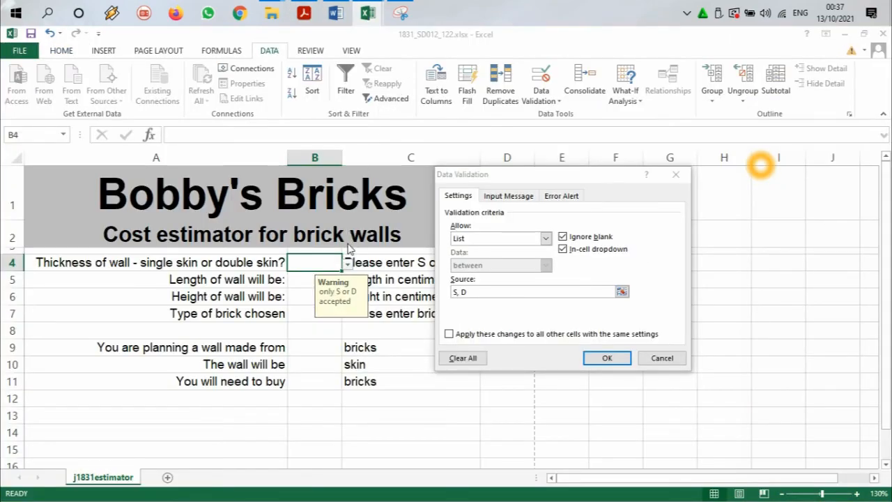
left_click(605, 357)
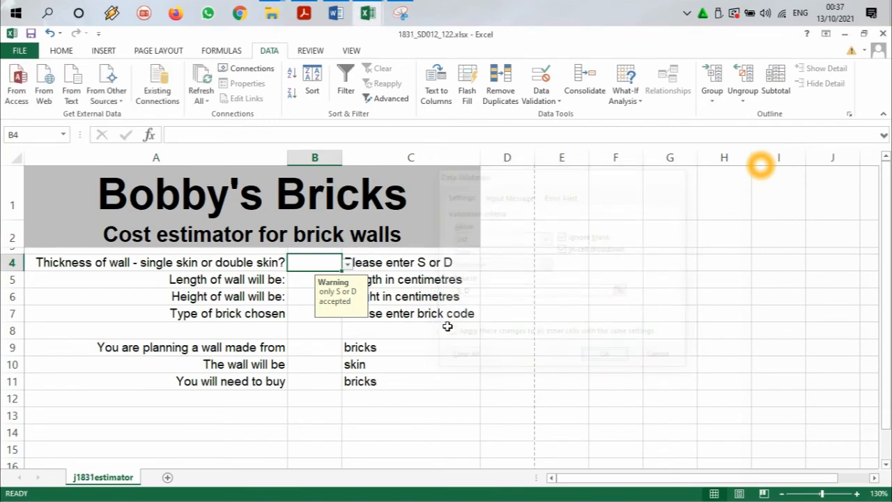
left_click(315, 353)
left_click(314, 367)
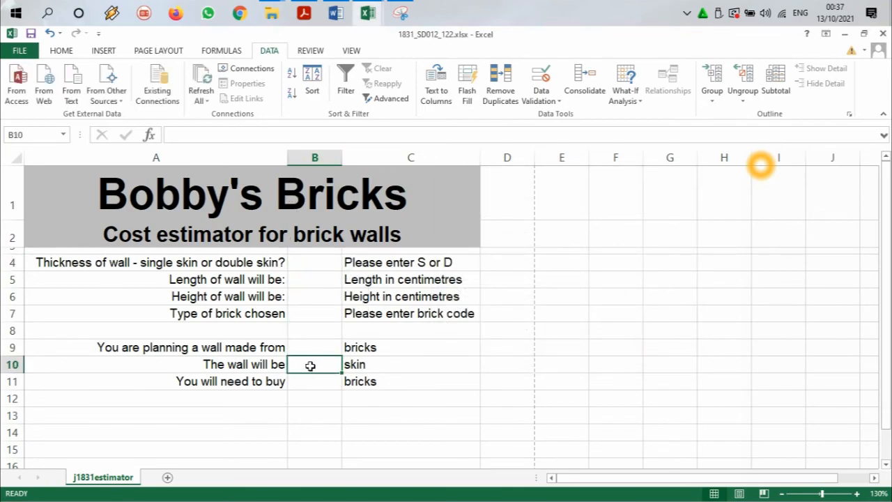
Step: Examine task 18 in the question paper PDF for the words B10 must display when B4 contains S or D
left_click(304, 12)
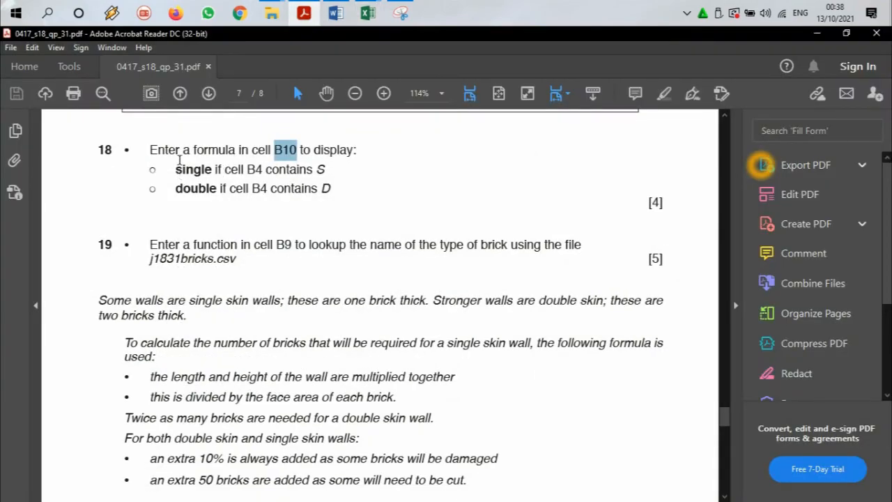
left_click_drag(311, 149, 341, 150)
left_click_drag(172, 166, 216, 170)
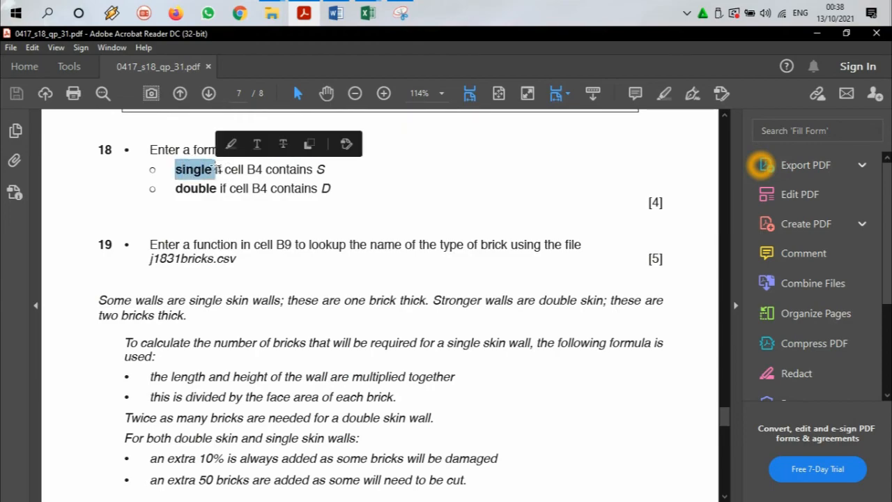
left_click_drag(315, 169, 326, 170)
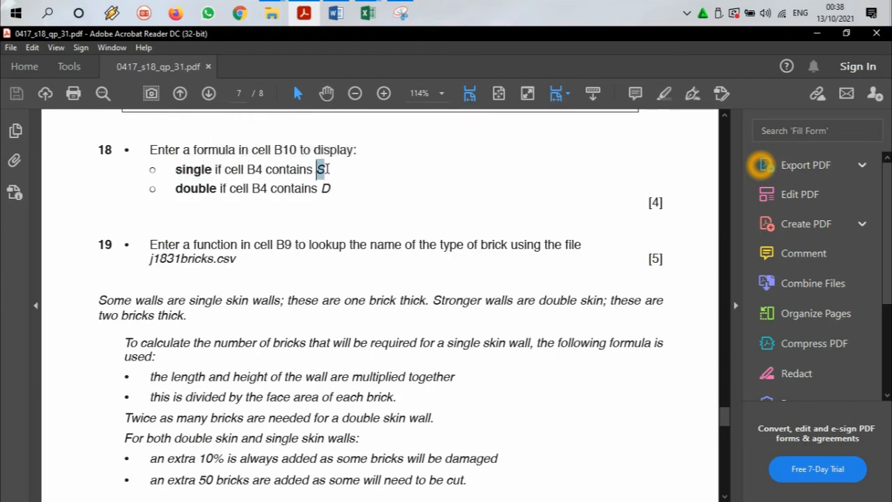
left_click_drag(168, 188, 210, 189)
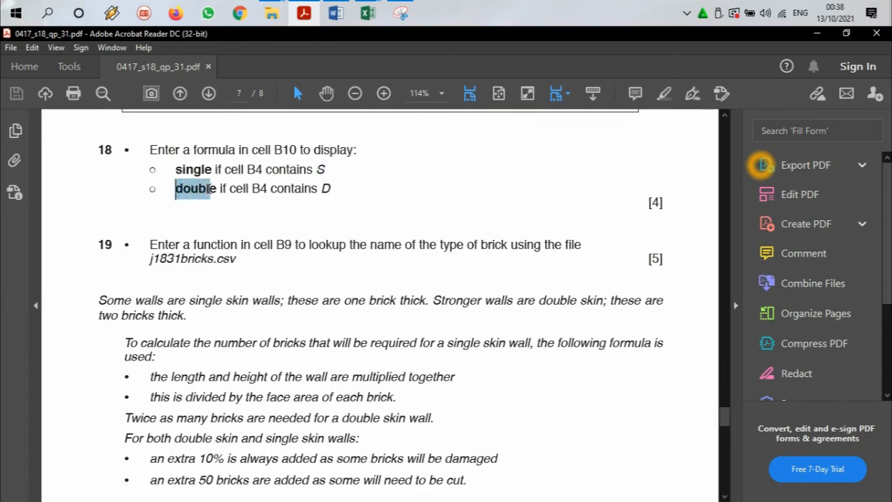
left_click_drag(318, 189, 331, 189)
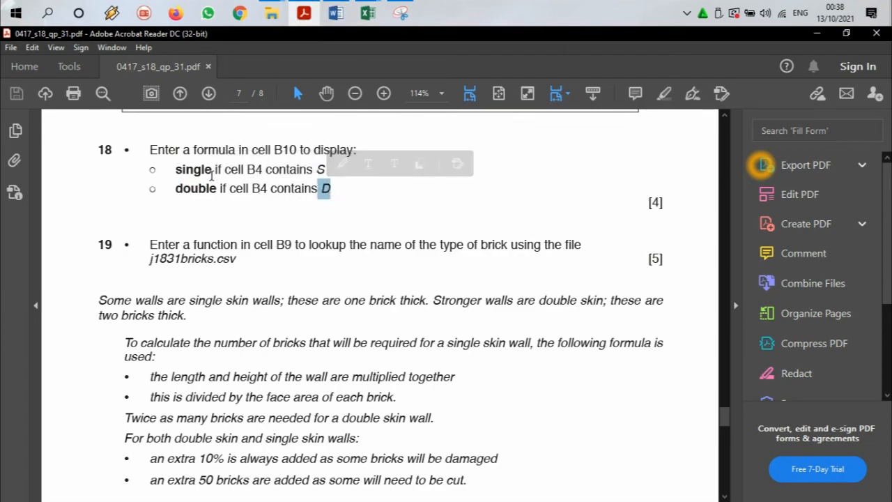
left_click_drag(172, 169, 202, 169)
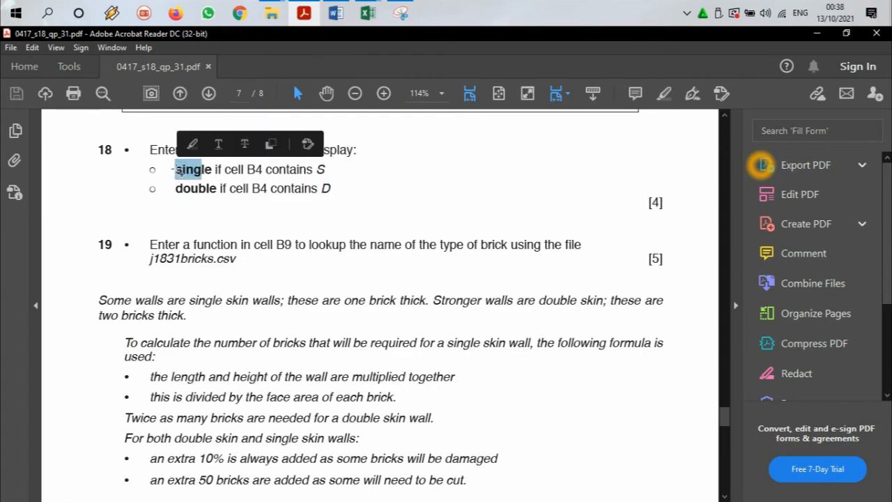
left_click(174, 183)
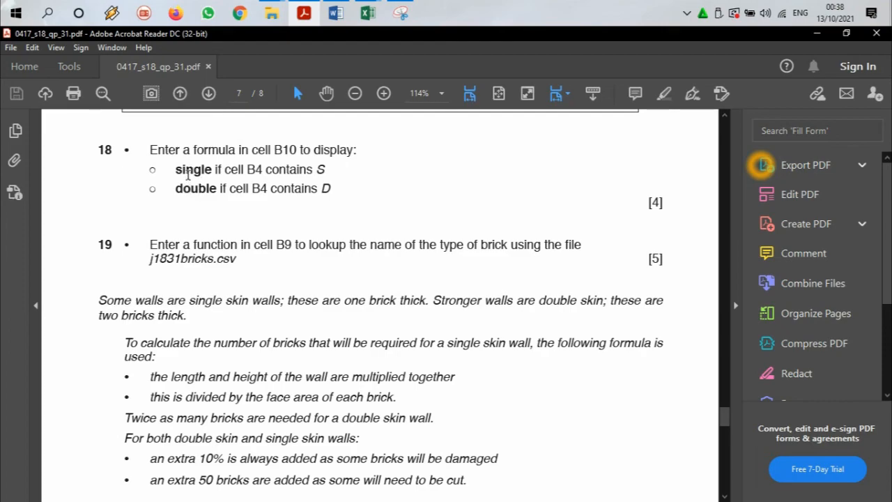
Step: Switch to the estimator workbook in Excel and choose S as the wall thickness in cell B4
left_click(193, 170)
double_click(253, 170)
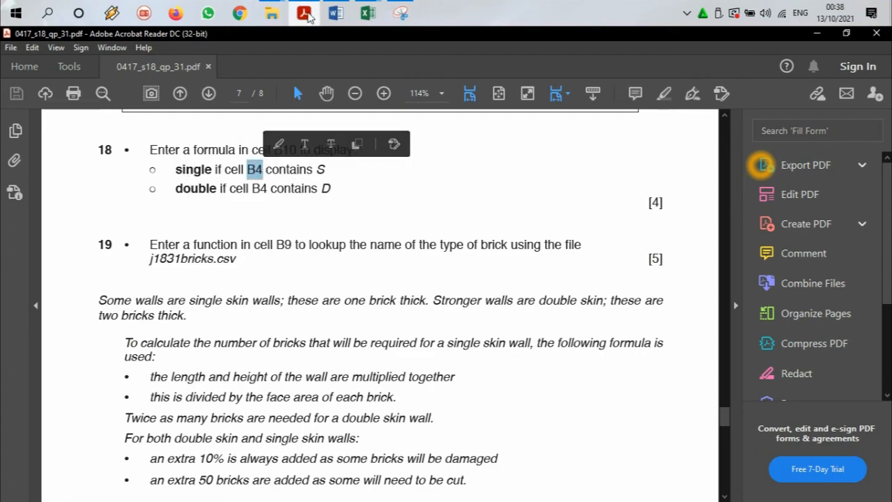
left_click(368, 13)
left_click(327, 264)
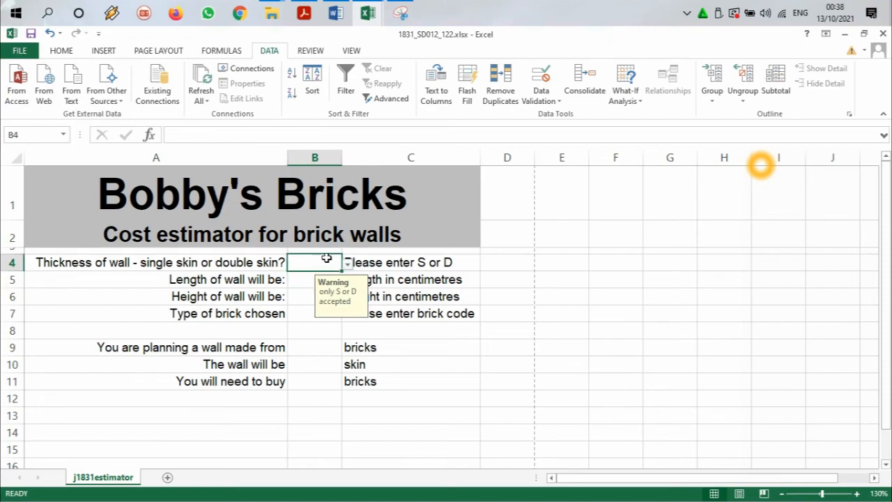
left_click(345, 264)
left_click(333, 278)
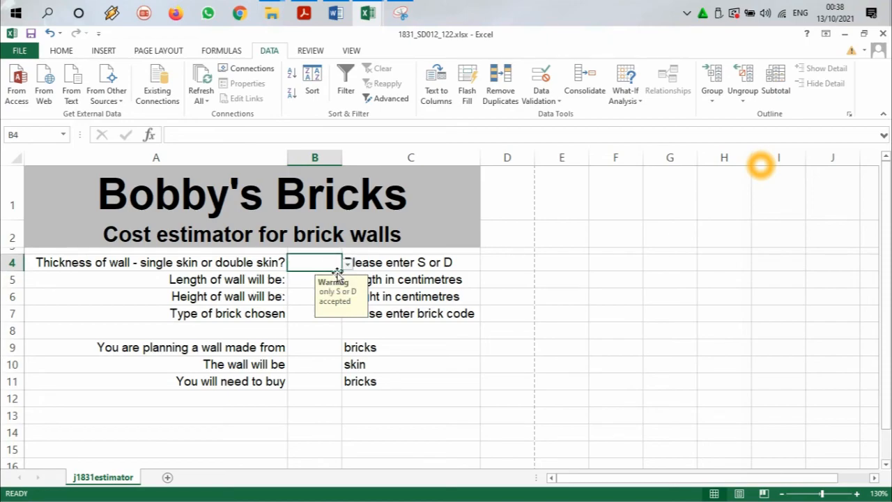
Step: Enter the formula =IF(B4="S","Single","Double") in cell B9 of the estimator sheet
left_click(321, 347)
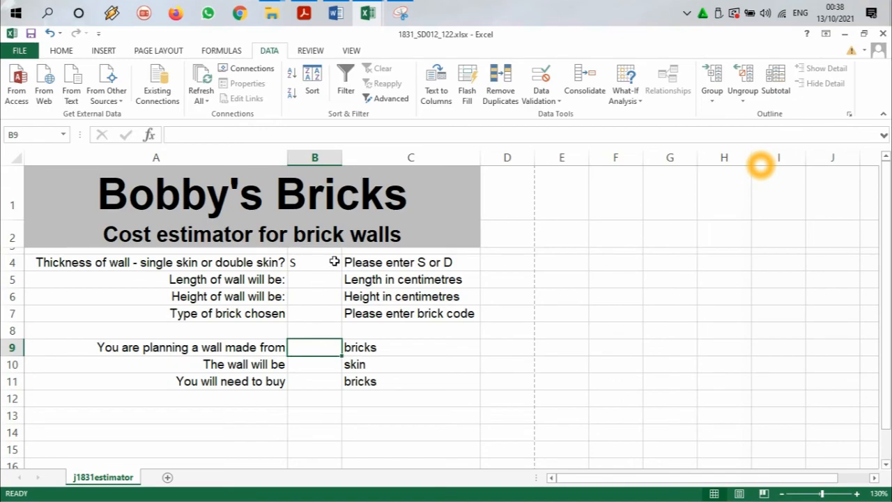
double_click(329, 349)
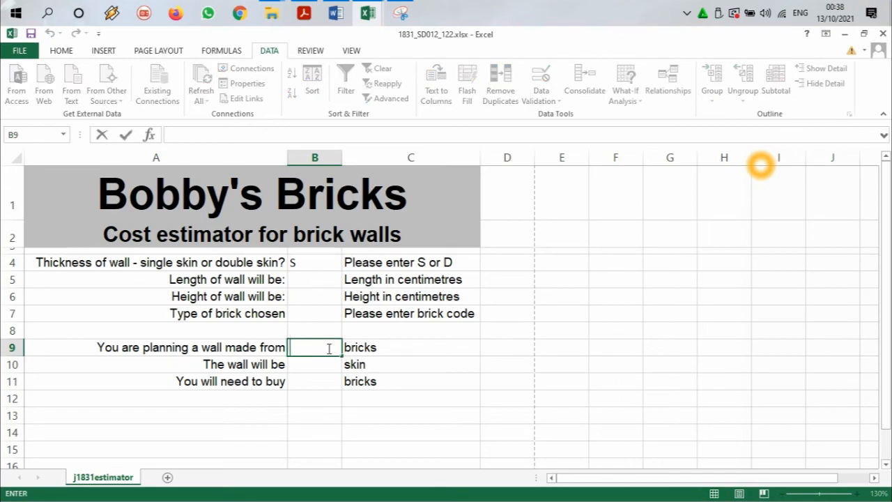
type("=if")
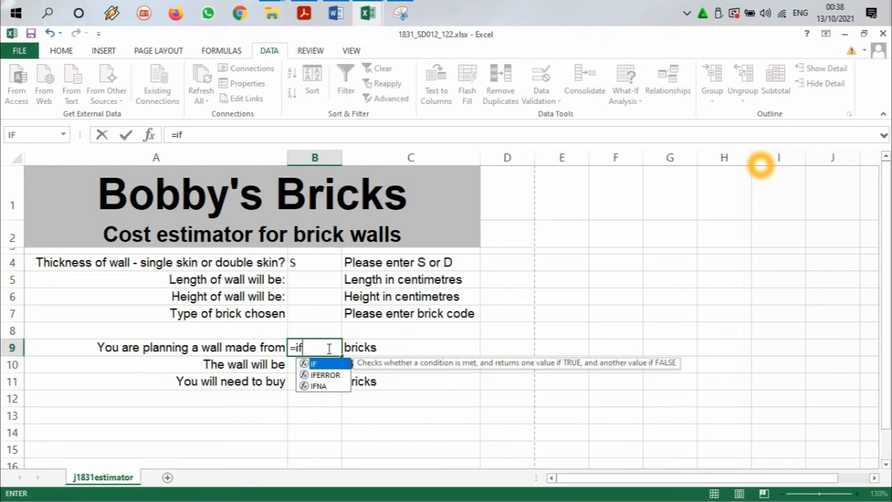
type("(")
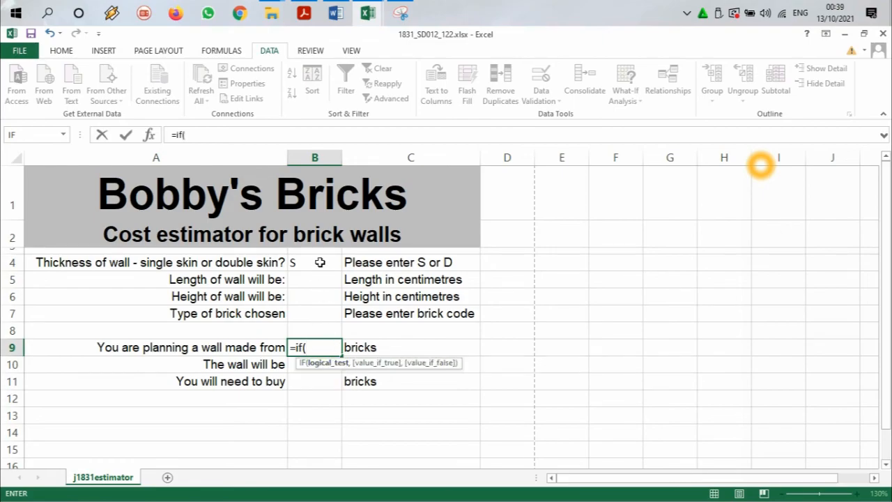
left_click(319, 265)
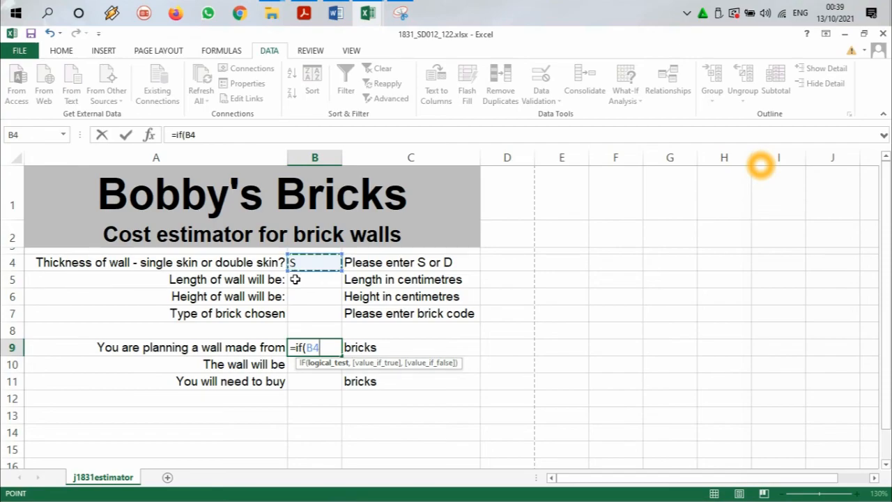
type("=")
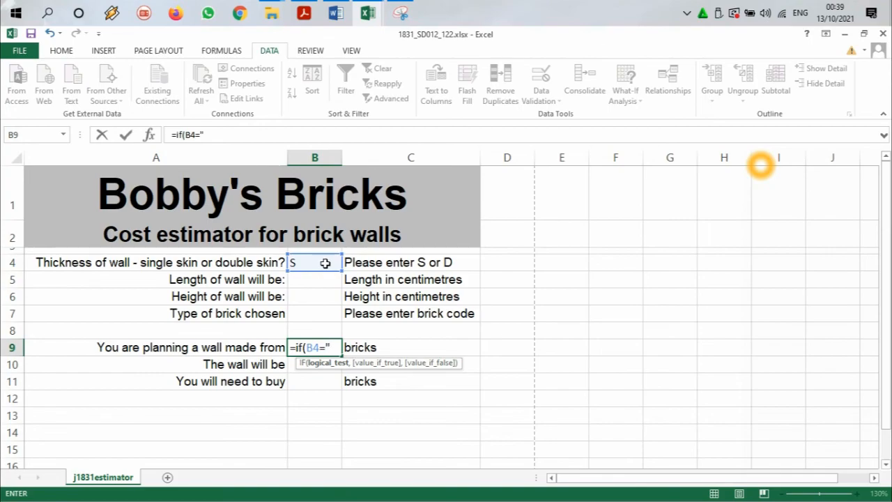
type("\"S\",")
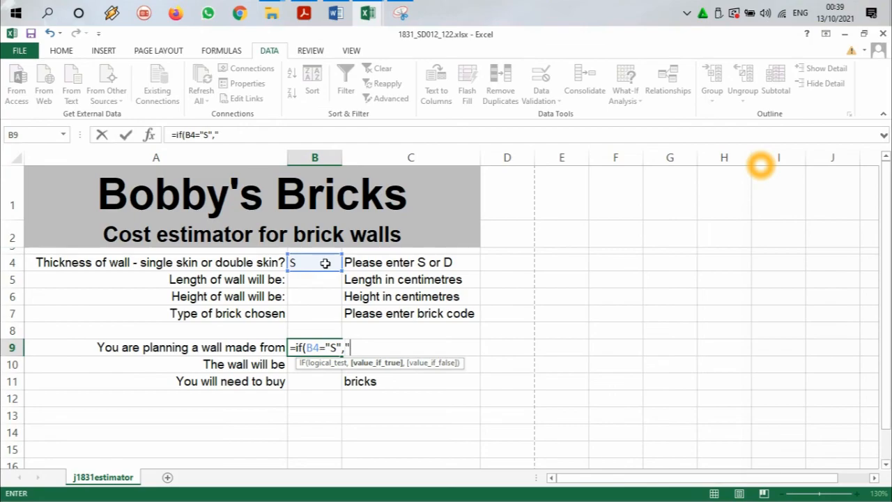
type("Single")
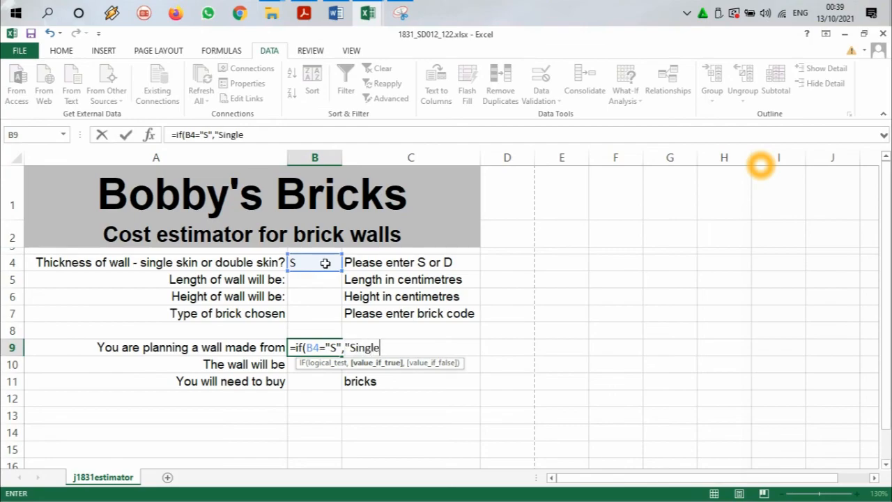
type("\",")
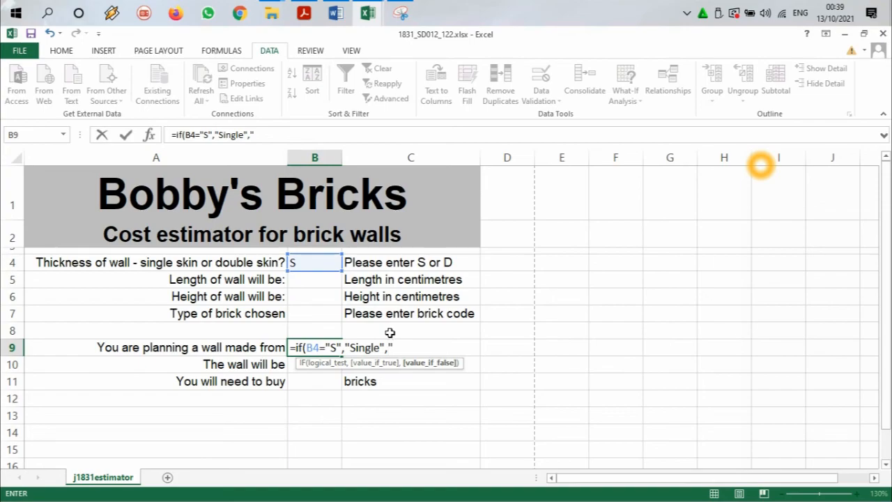
type("Double")
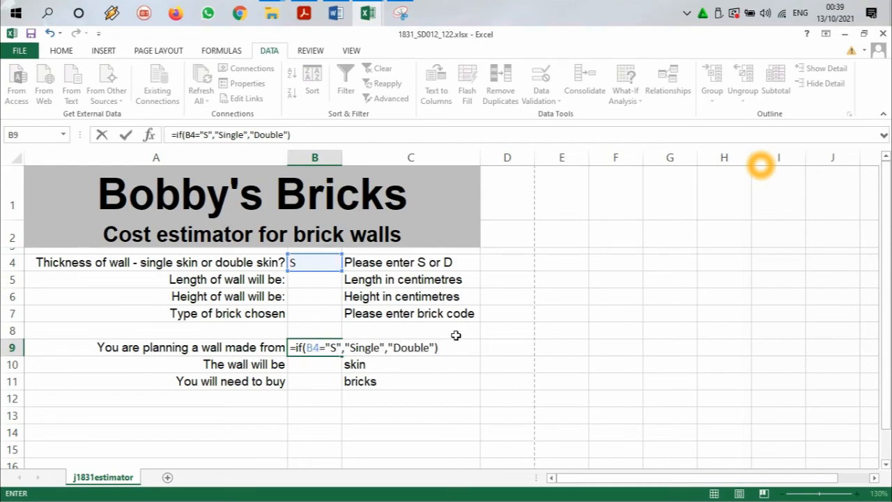
key("Return")
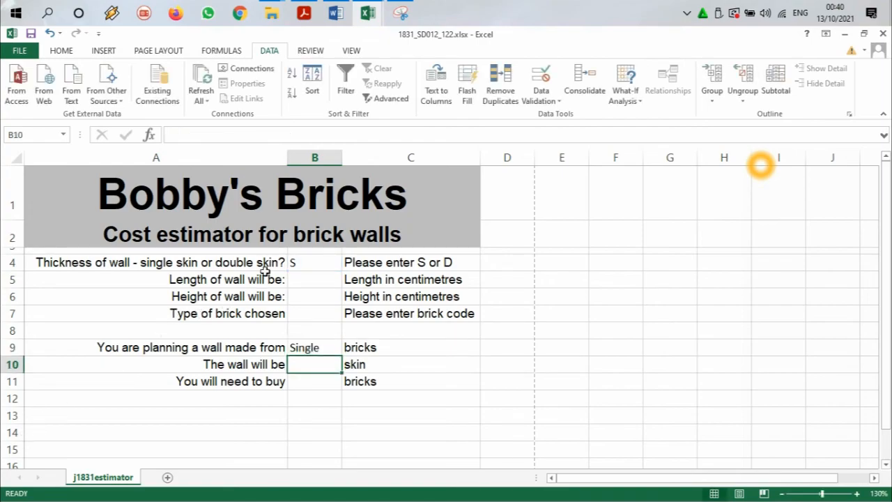
Step: Change the wall thickness in B4 to D to test the IF formula
left_click(326, 265)
left_click(354, 266)
left_click(327, 264)
left_click(348, 263)
left_click(304, 289)
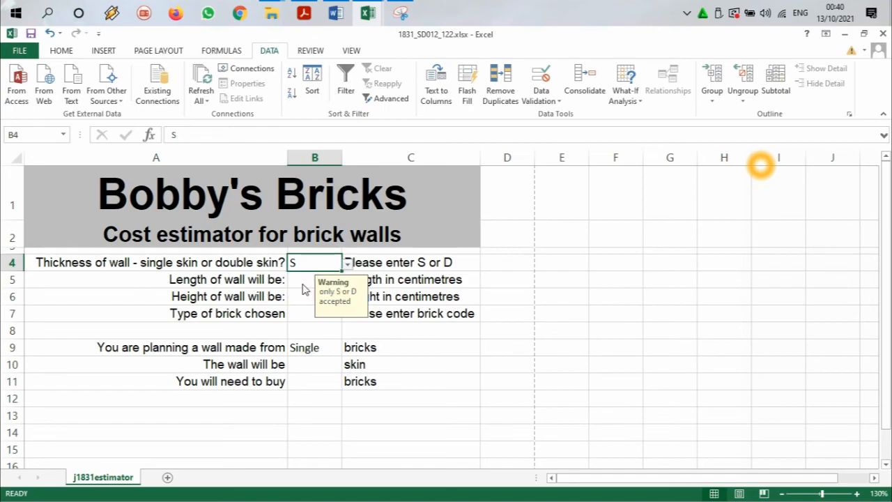
Step: Highlight task 18 in the question paper PDF and read task 19 for the cell that needs the lookup function
left_click(304, 12)
scroll(311, 219, "down", 1)
left_click_drag(337, 161, 215, 122)
left_click(664, 97)
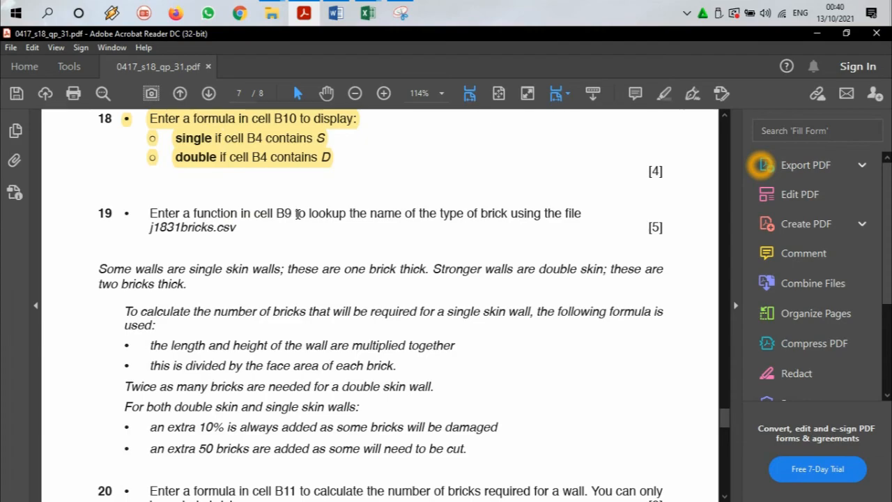
scroll(326, 222, "down", 2)
left_click_drag(659, 436, 648, 431)
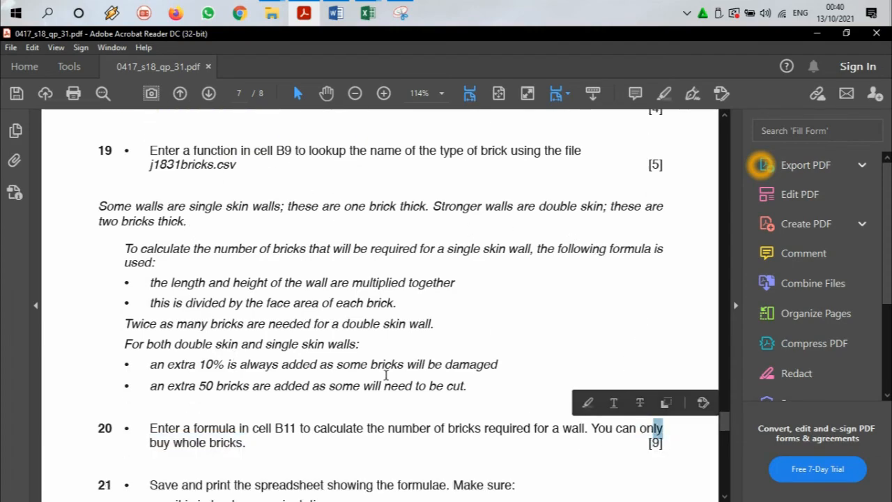
scroll(311, 230, "up", 1)
scroll(305, 212, "down", 1)
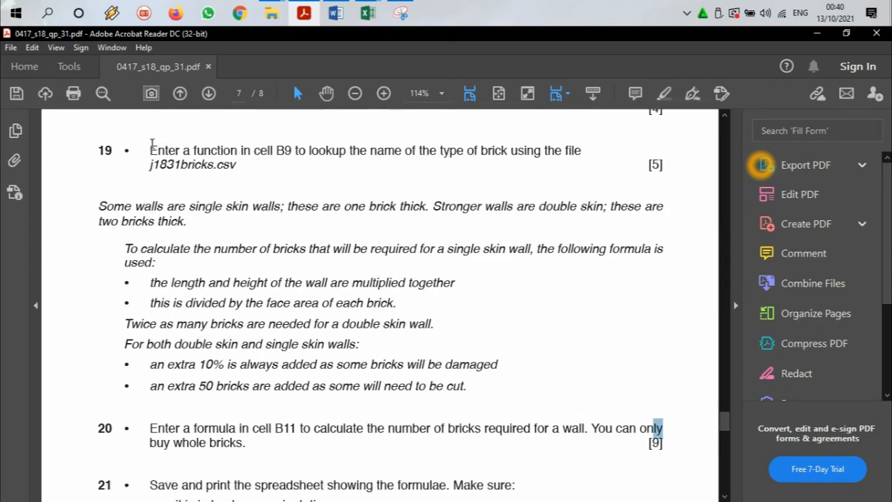
left_click_drag(149, 151, 292, 152)
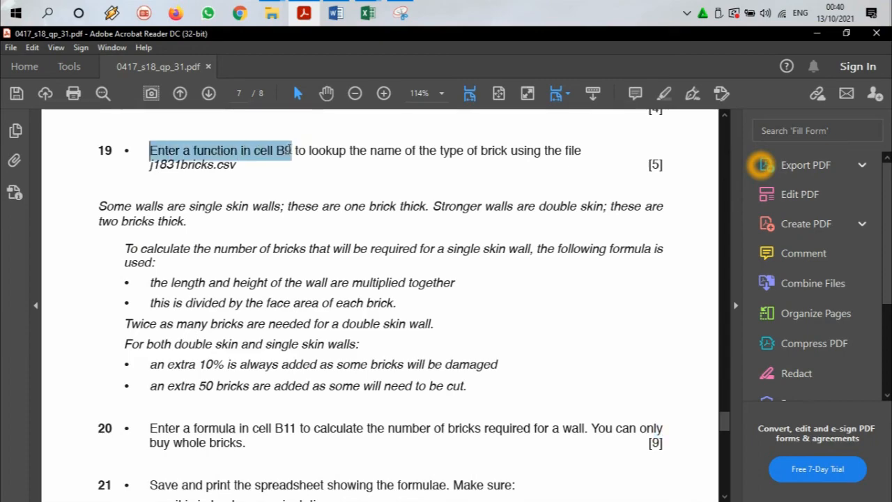
Step: Return to the estimator workbook in Excel and move the IF formula text from B9 to B10
left_click(367, 12)
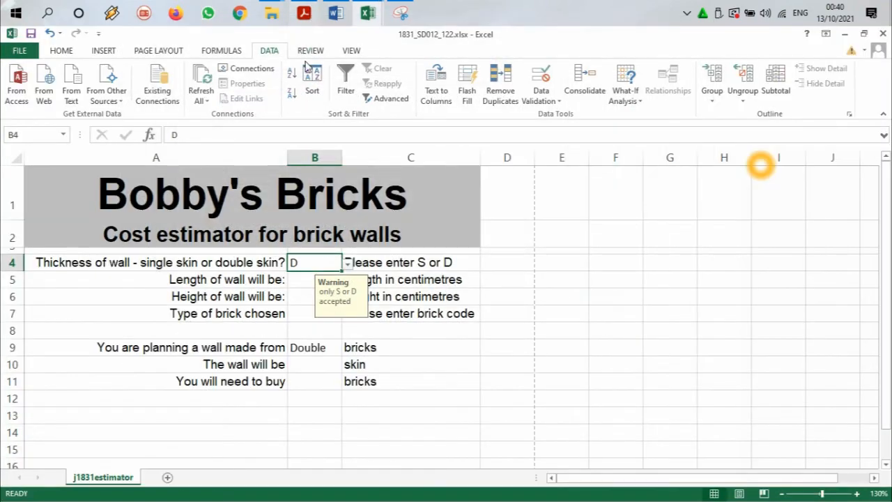
left_click(323, 347)
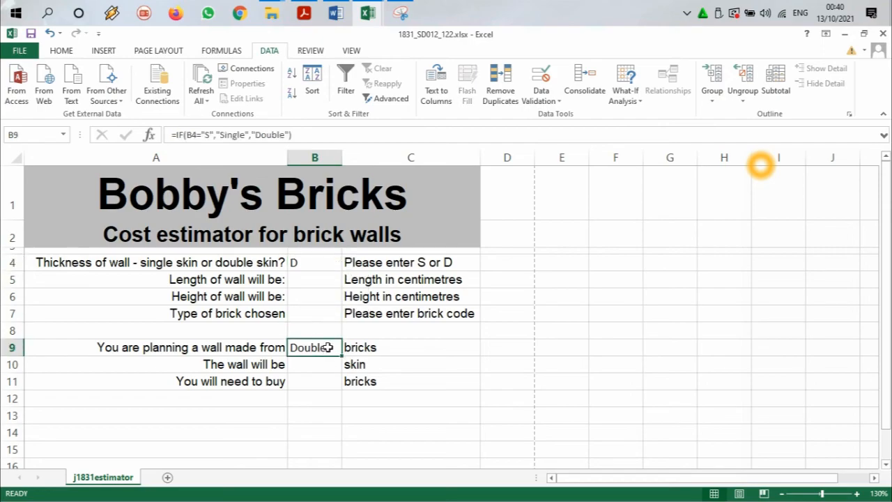
double_click(328, 347)
left_click_drag(454, 349, 292, 347)
key("ctrl+c")
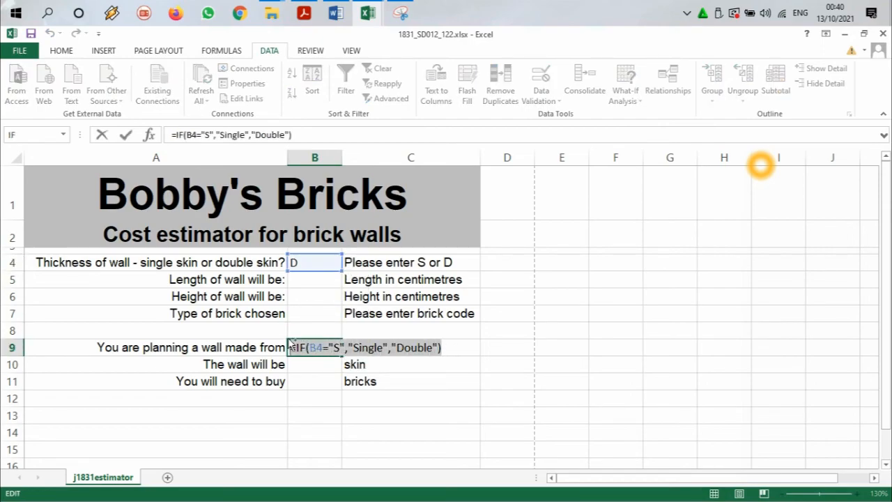
key("BackSpace")
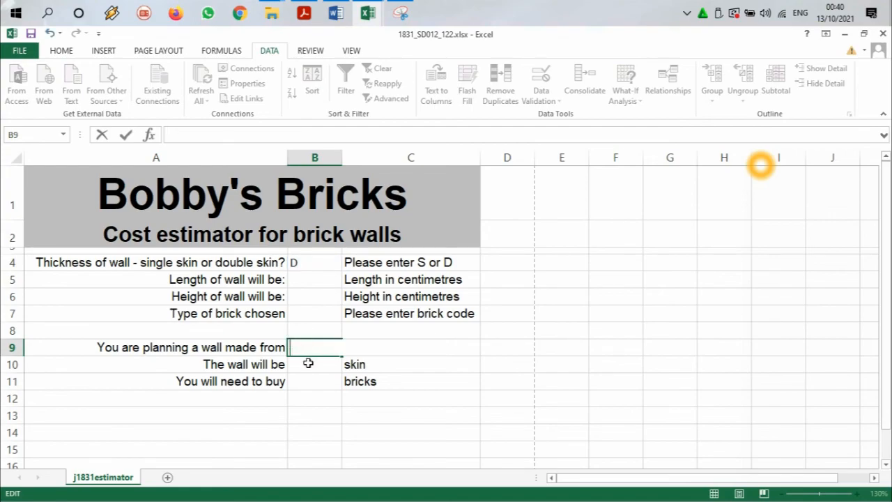
key("Return")
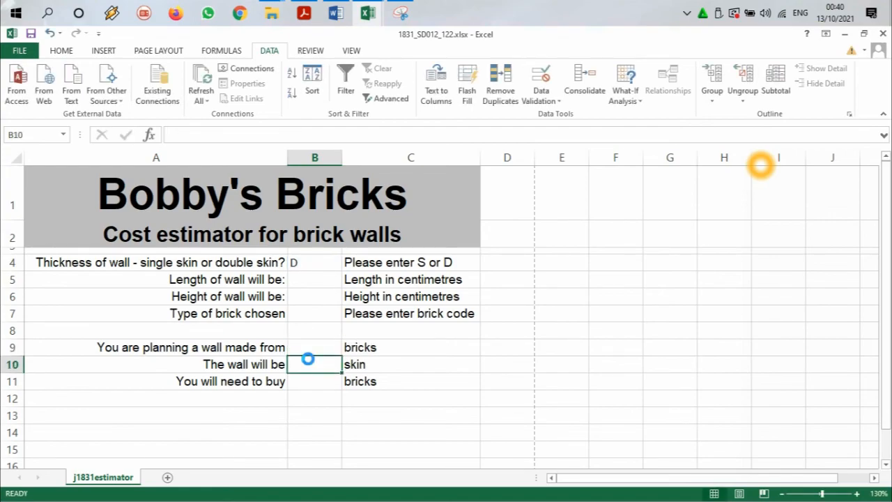
key("ctrl+v")
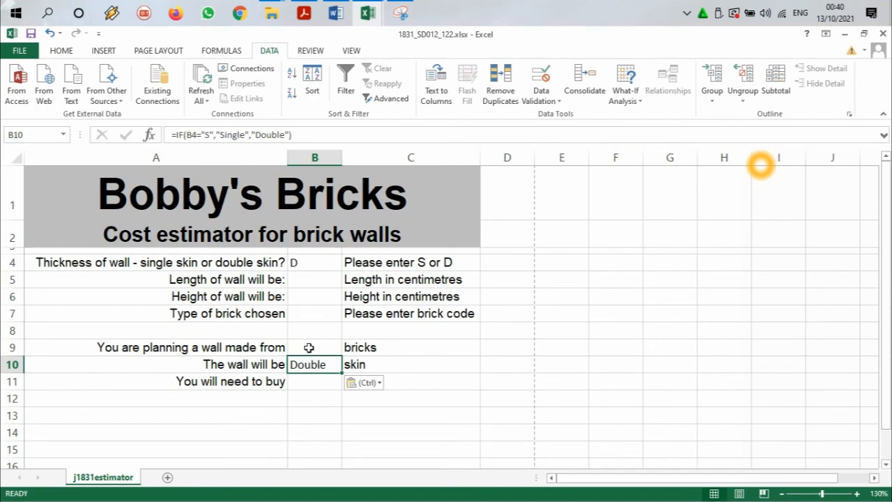
Step: Begin an entry in cell B9 and check task 19 in the question paper PDF for what the function must look up
left_click(323, 347)
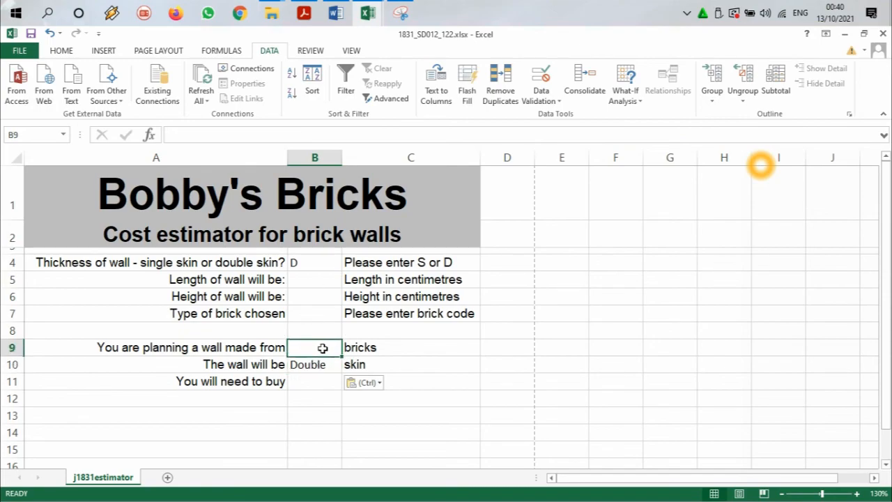
double_click(322, 347)
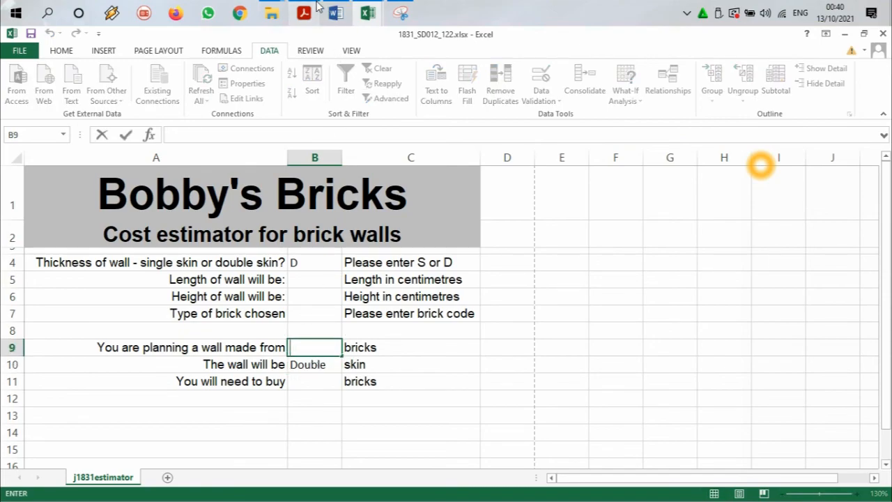
left_click(304, 13)
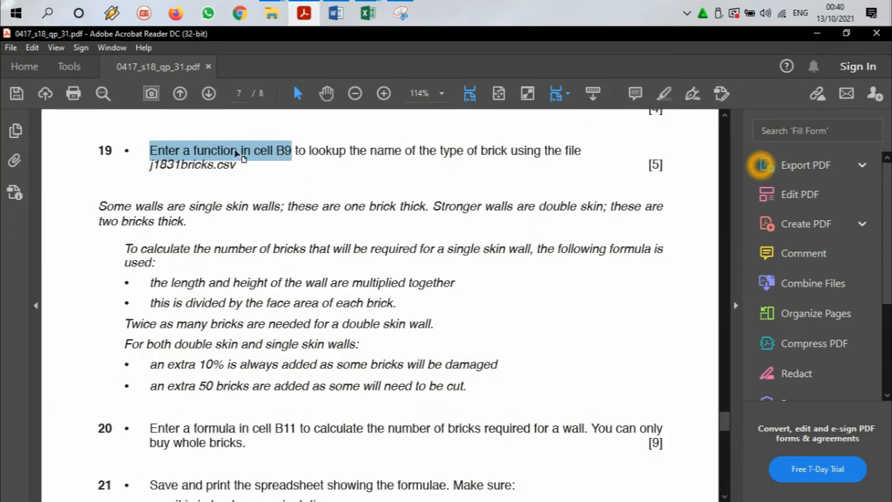
left_click_drag(309, 148, 562, 149)
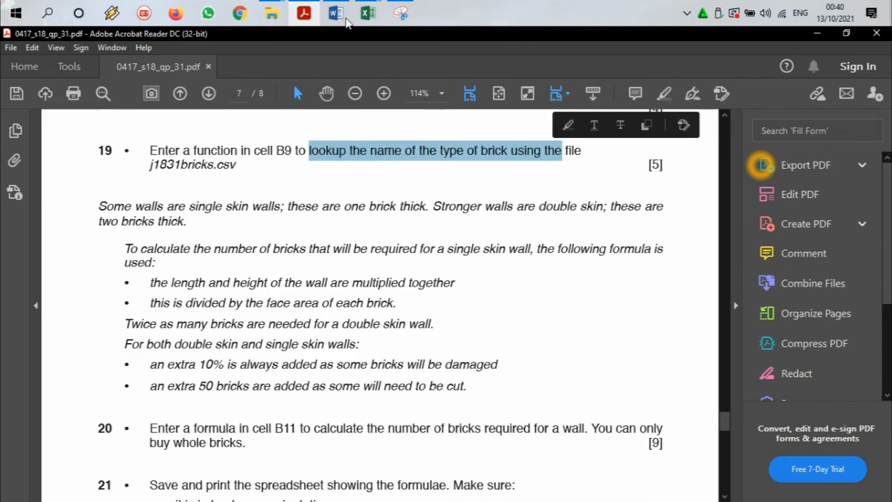
Step: Switch to j1831bricks.csv in Excel and examine its column headings, especially Brick code and Brick name, for the lookup
left_click(368, 13)
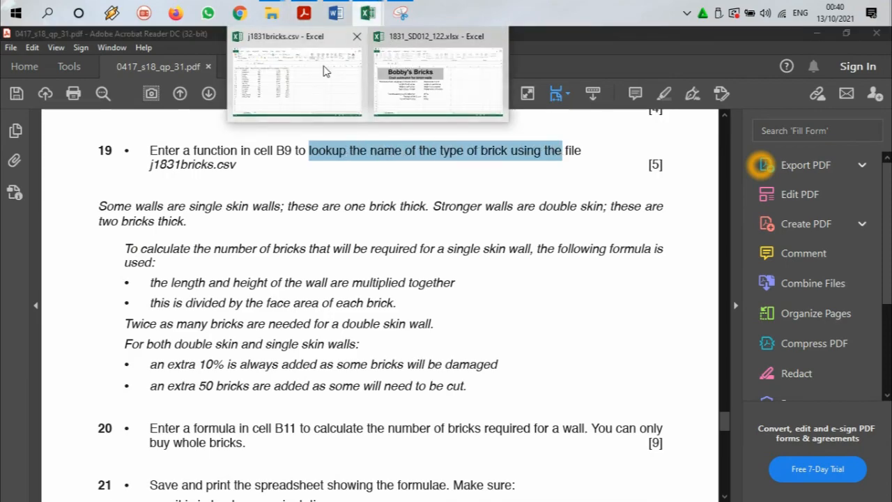
left_click(297, 77)
key("ctrl+a")
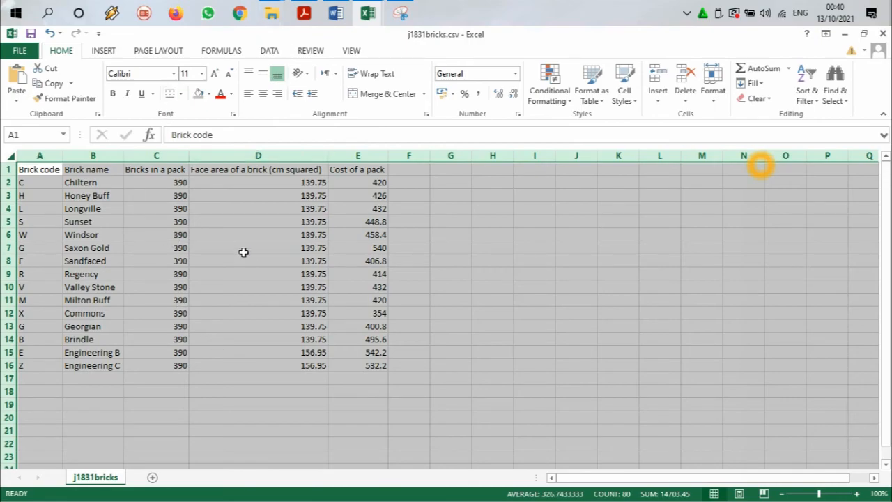
scroll(359, 245, "up", 2)
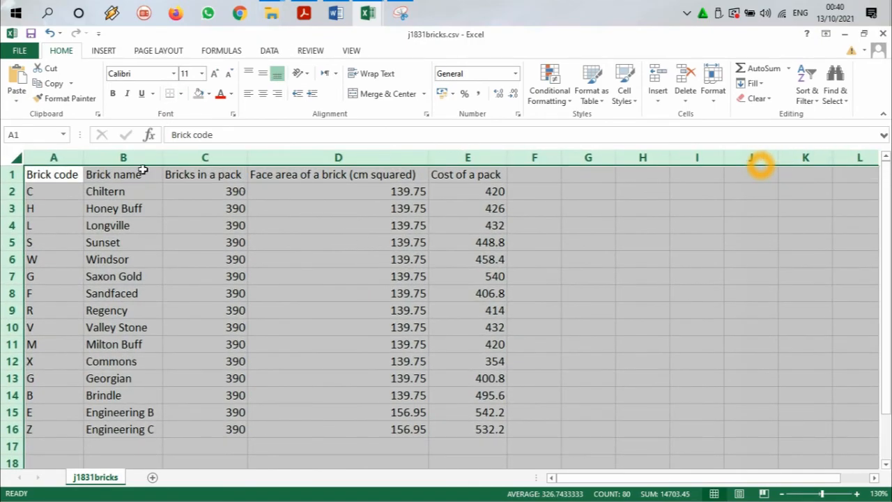
left_click(103, 181)
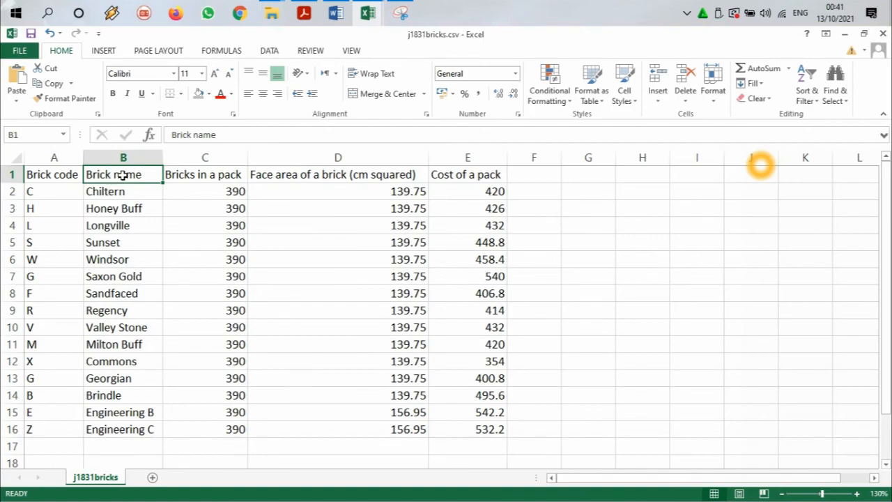
left_click(455, 176)
left_click(320, 176)
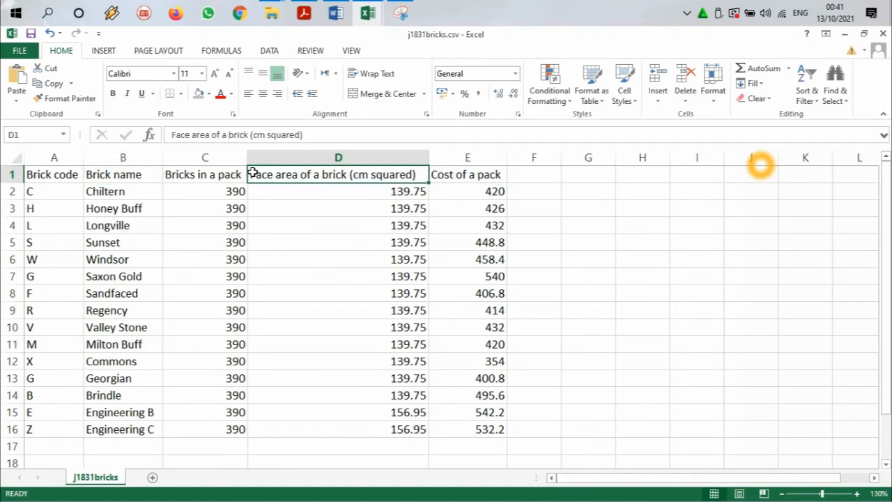
left_click(216, 174)
left_click(128, 180)
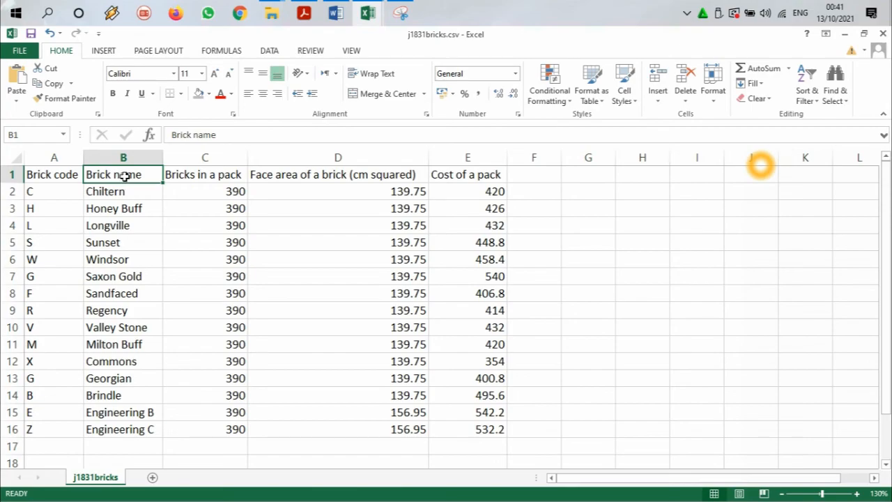
left_click(55, 174)
left_click(120, 174)
left_click(62, 176)
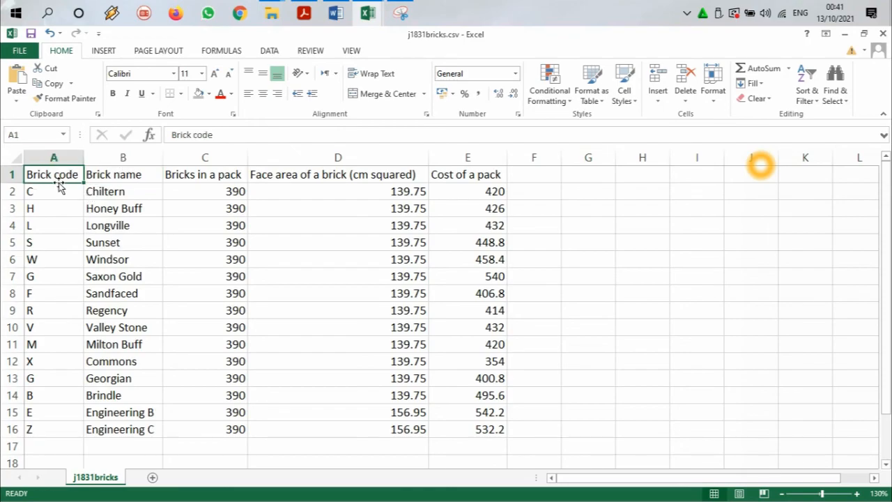
Step: Examine the individual brick codes in column A of j1831bricks.csv that the lookup has to match
left_click(58, 193)
left_click(58, 223)
left_click(56, 260)
left_click(60, 290)
left_click(60, 308)
left_click(63, 195)
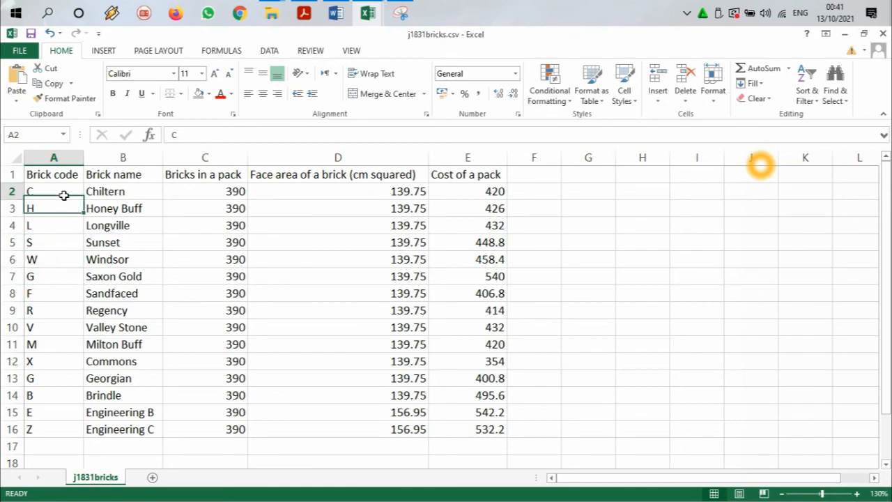
left_click(370, 18)
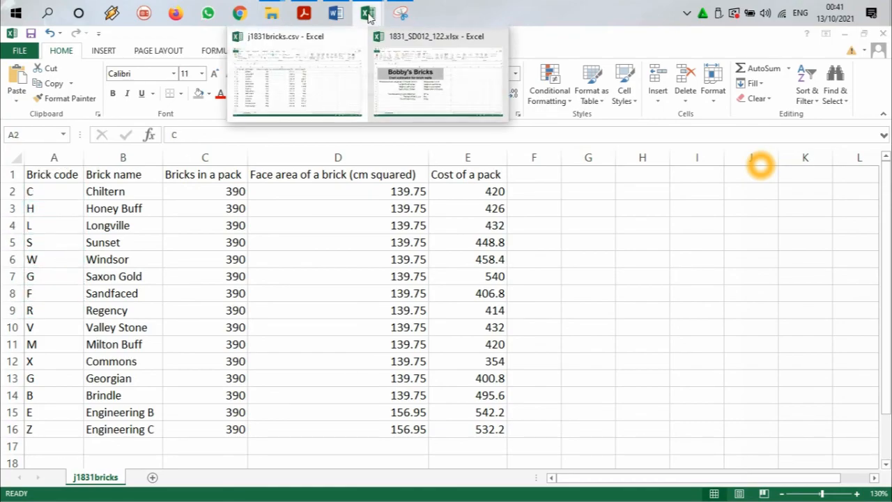
left_click(416, 97)
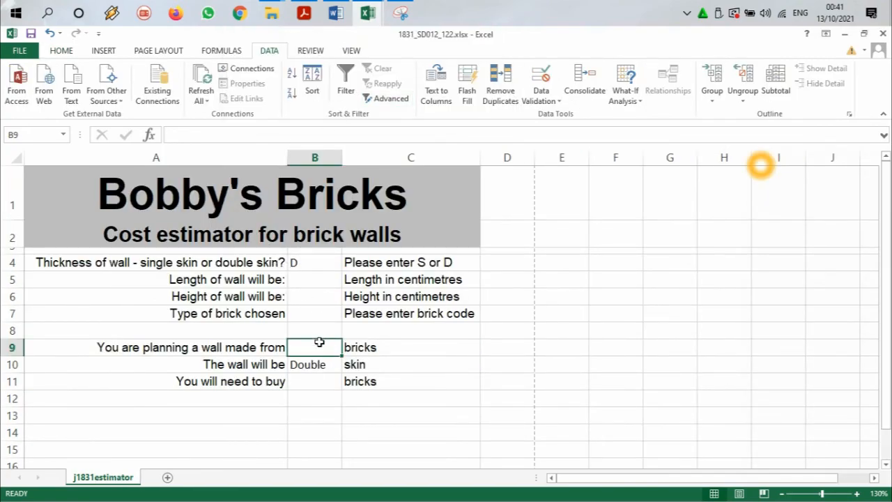
left_click(322, 313)
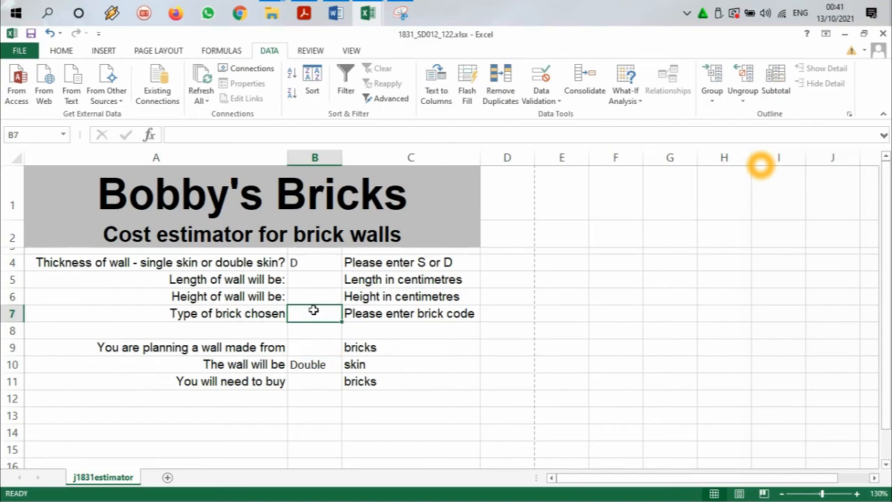
double_click(308, 348)
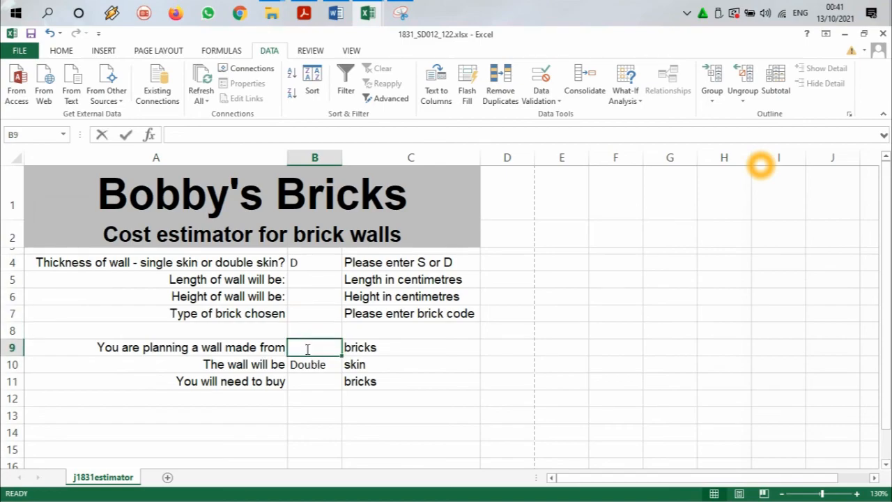
type("=vl")
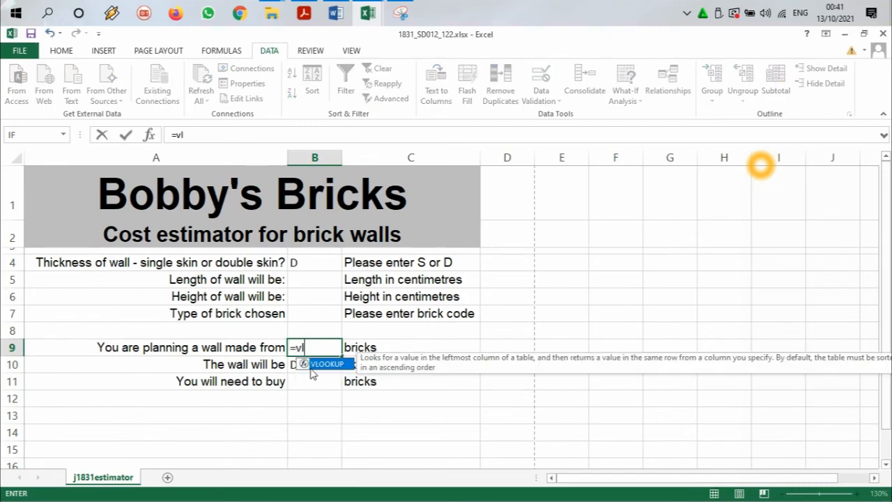
double_click(321, 365)
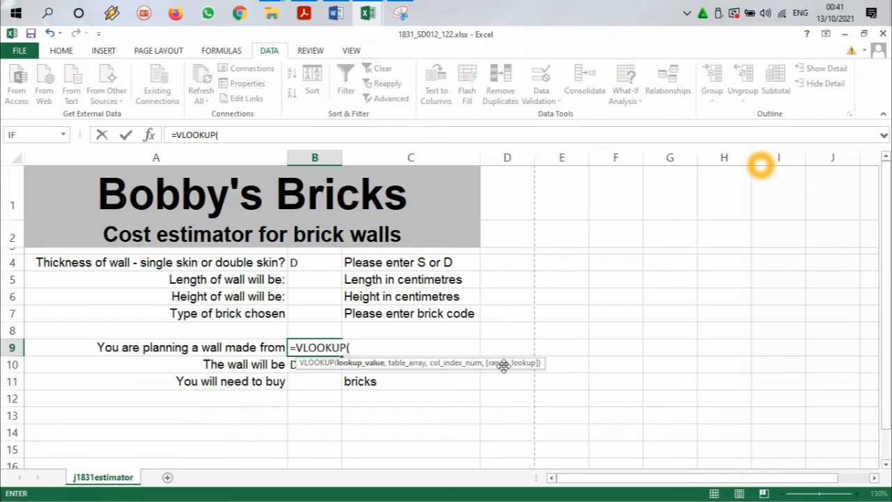
left_click(326, 315)
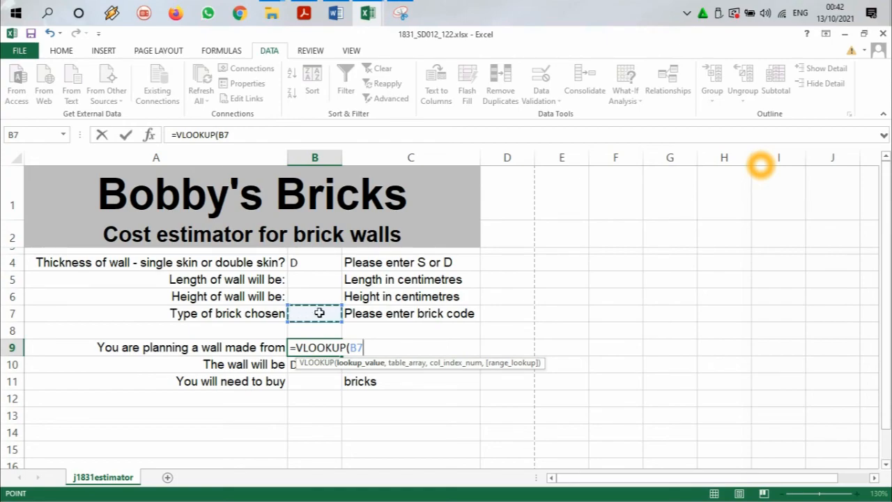
type(",")
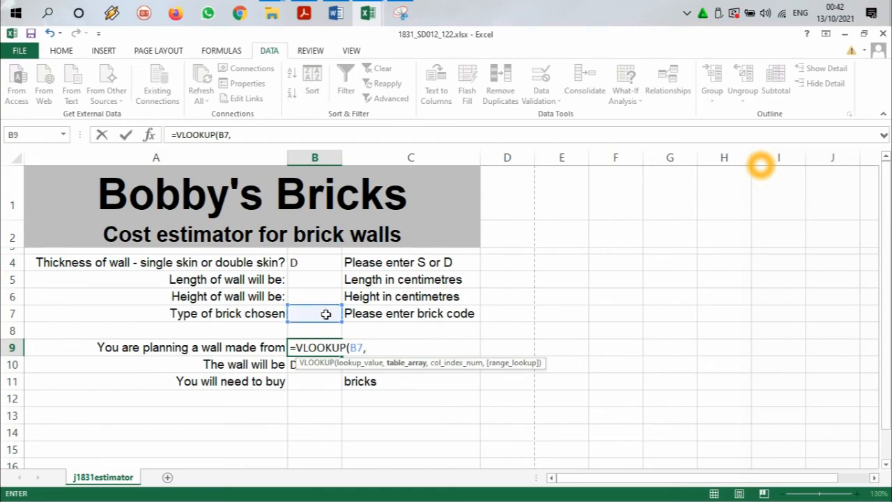
Step: Set the VLOOKUP table array to the brick codes and names in A2:B16 of j1831bricks.csv, returning to the estimator workbook
left_click(369, 7)
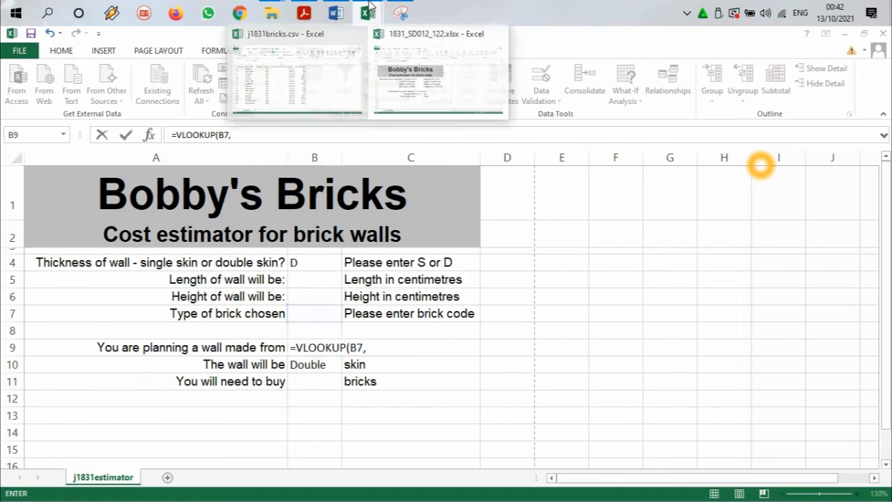
left_click(318, 85)
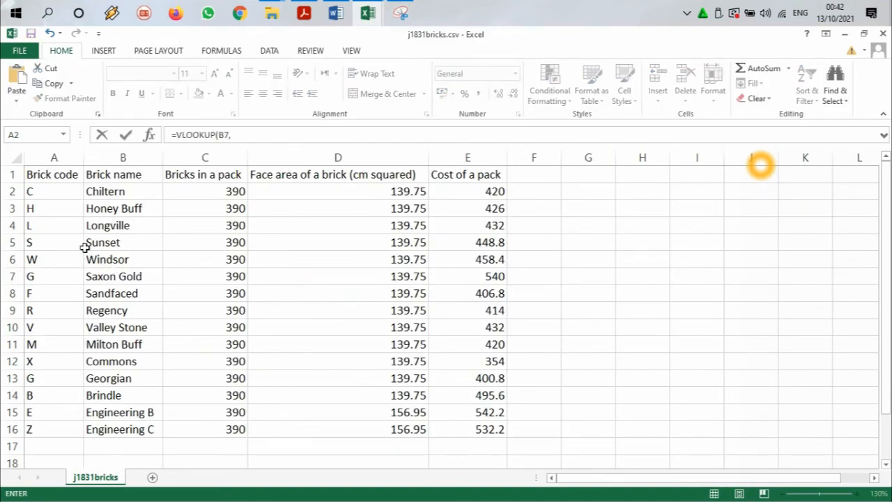
mouse_move(62, 191)
left_mouse_down()
mouse_move(528, 227)
mouse_move(181, 209)
mouse_move(123, 191)
mouse_move(52, 191)
left_mouse_up()
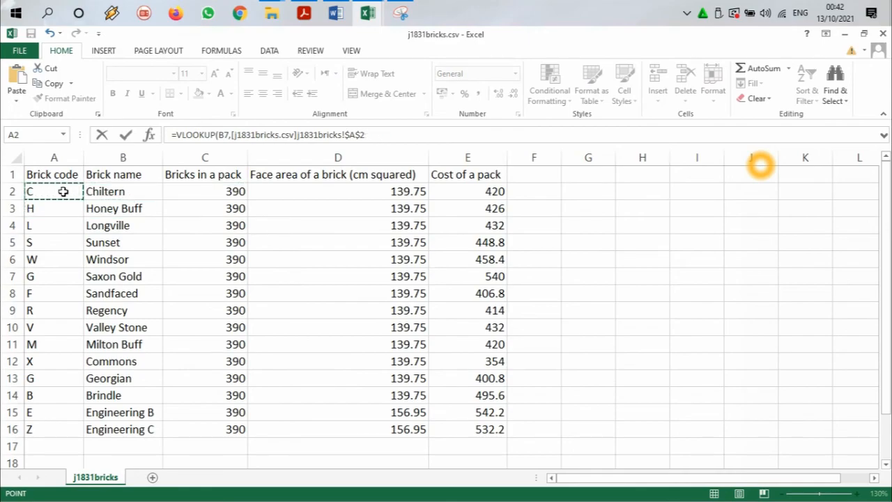
left_click_drag(86, 191, 137, 424)
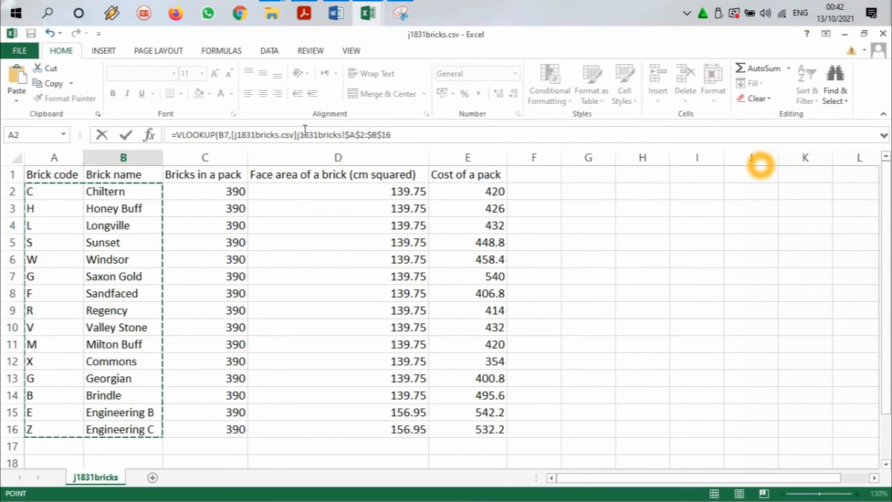
mouse_move(370, 15)
left_click(406, 82)
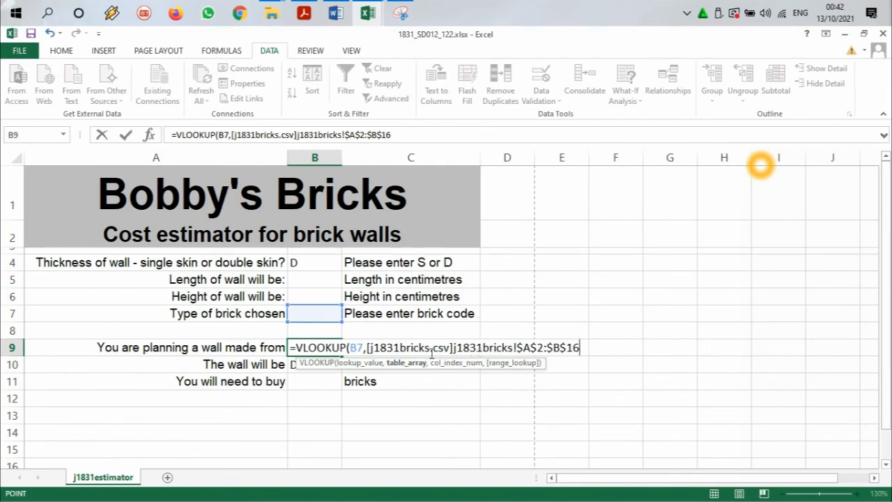
type(",")
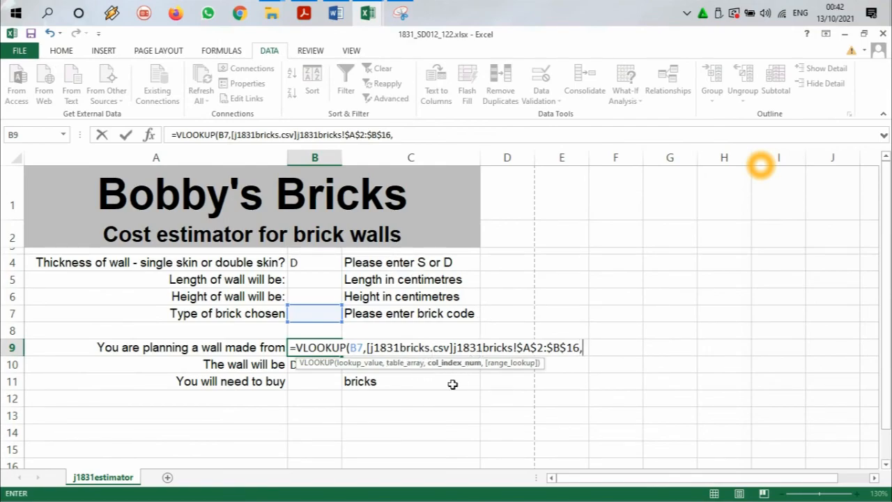
Step: Check the brick name column's position in j1831bricks.csv and complete the B9 formula with column index 2 and FALSE for exact match
left_click(368, 12)
left_click(348, 94)
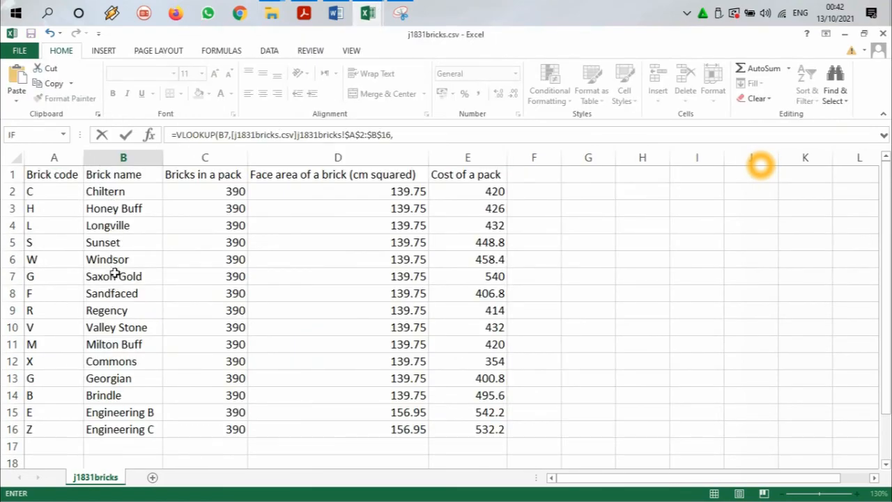
mouse_move(368, 15)
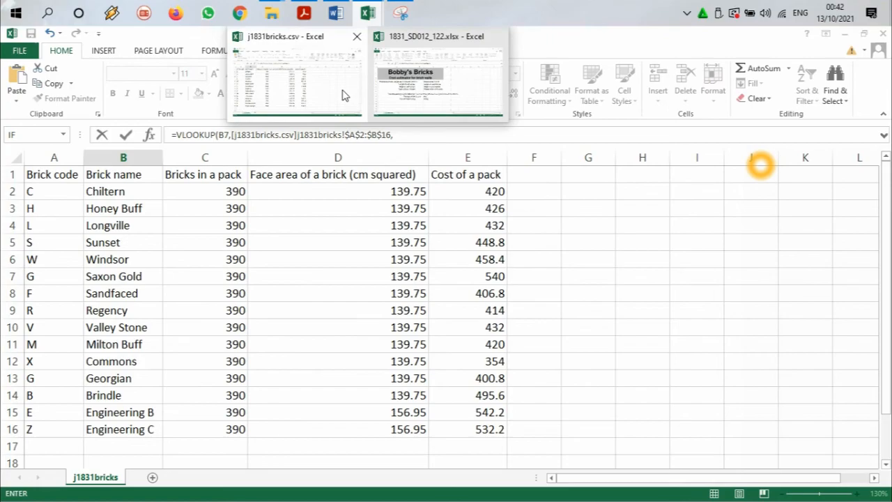
left_click(403, 95)
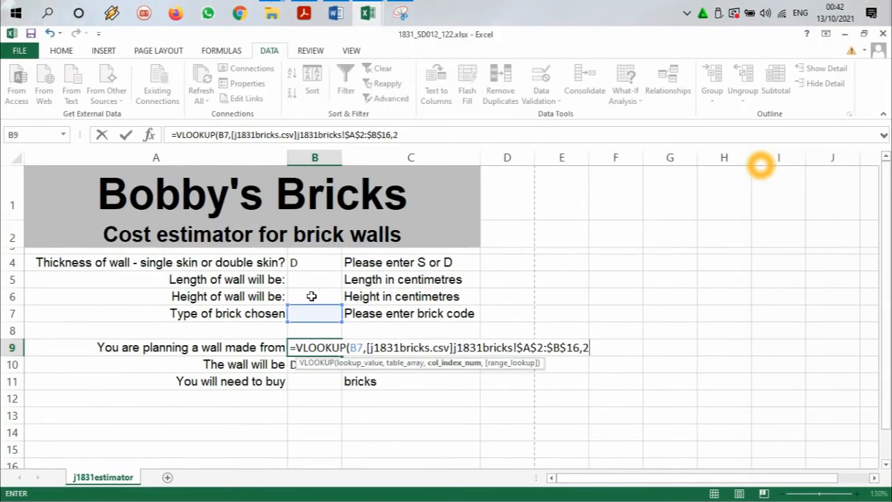
type(",")
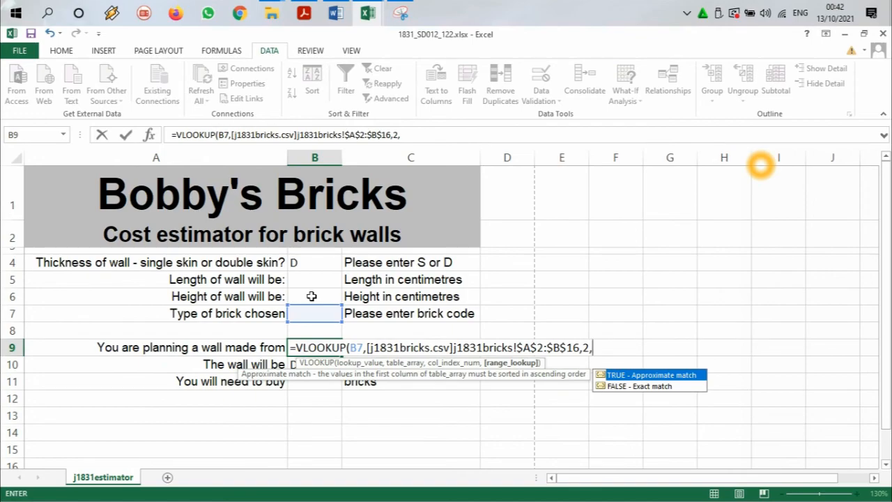
type("f")
double_click(637, 386)
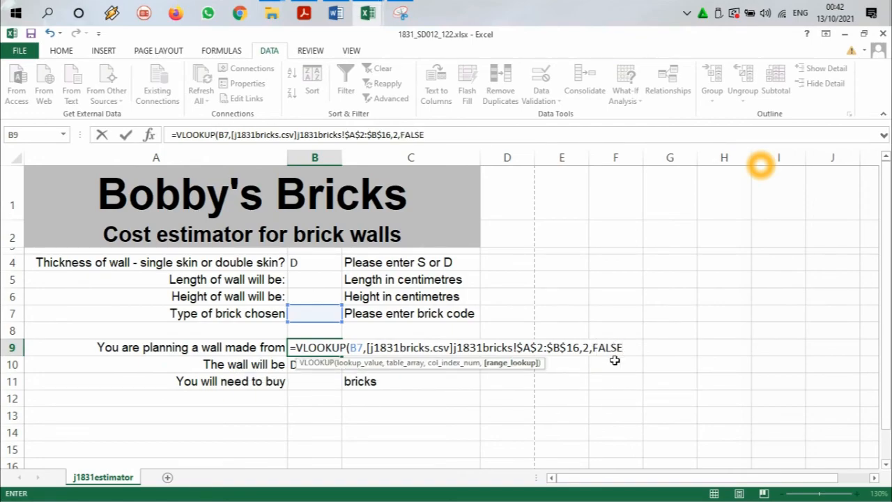
key("Return")
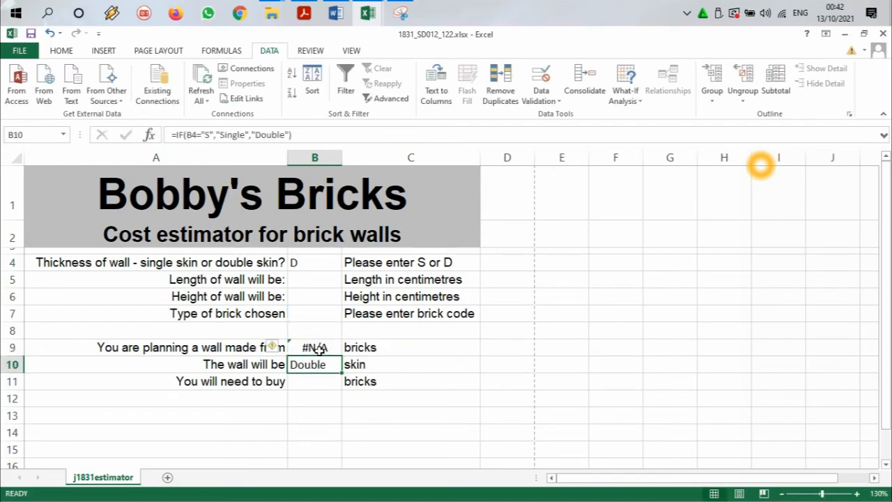
Step: Check the finished VLOOKUP formula in B9 and enter brick code c in cell B7 to test it
left_click(323, 346)
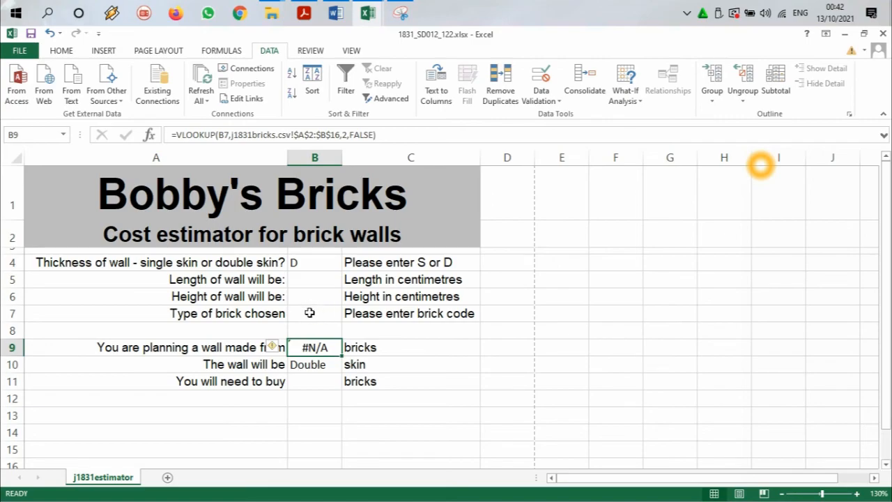
left_click(314, 314)
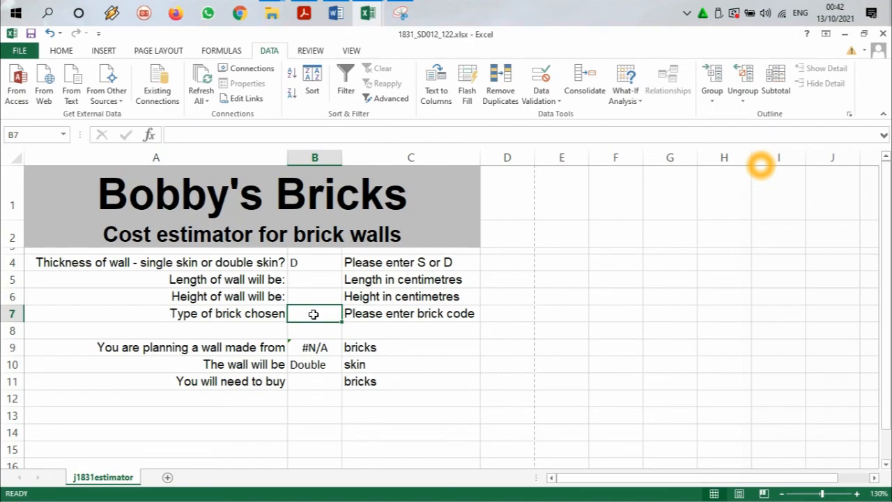
type("c")
key("Return")
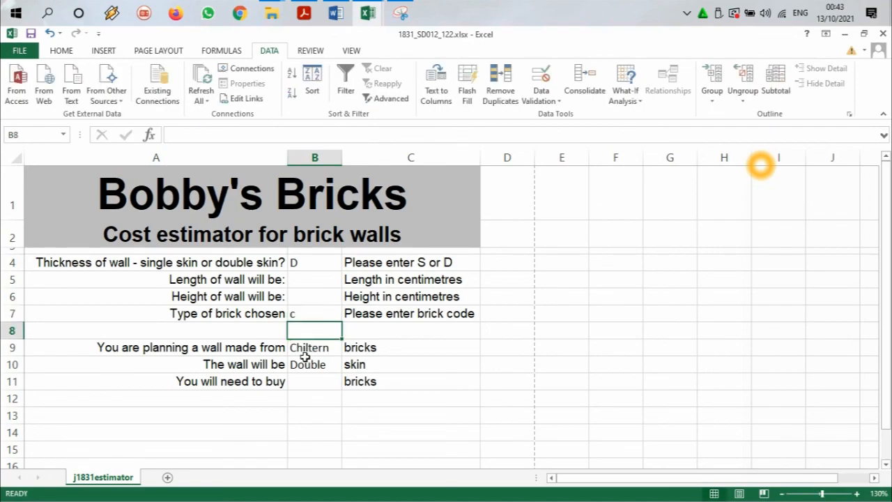
Step: Compare the lookup result for the code in B7 with the range A2:B16 in j1831bricks.csv, and return to the estimator workbook
left_click(309, 311)
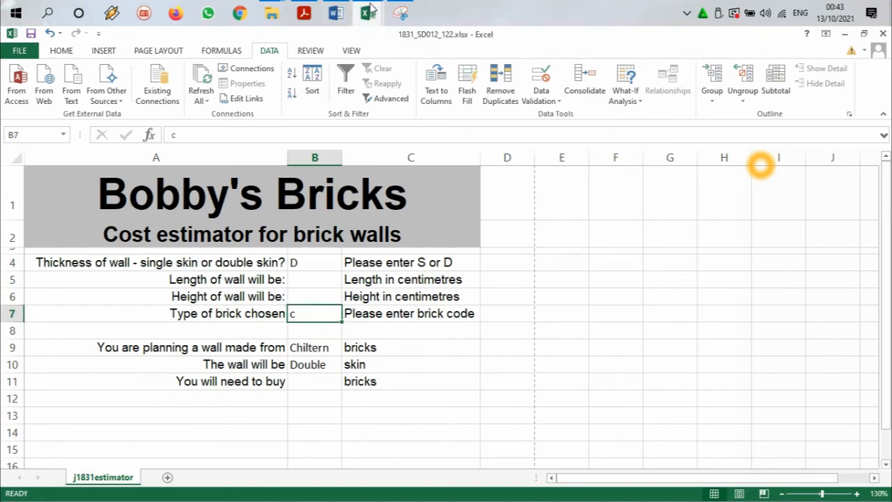
mouse_move(372, 8)
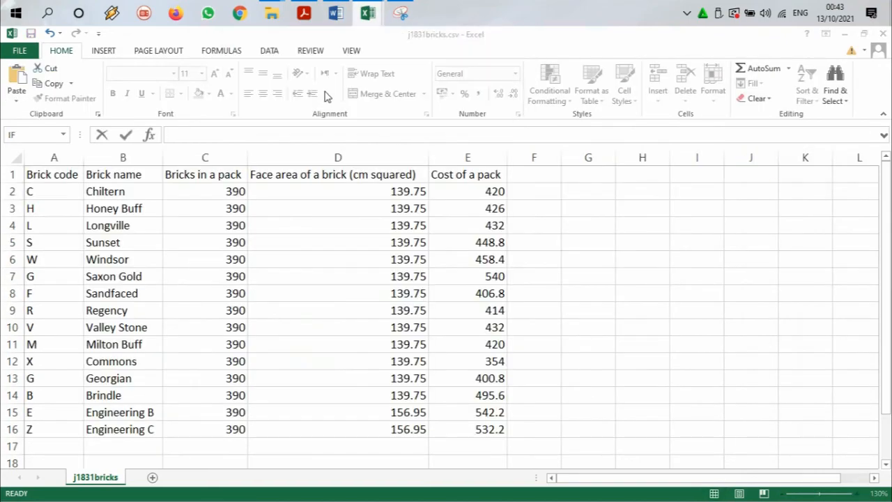
left_click(328, 76)
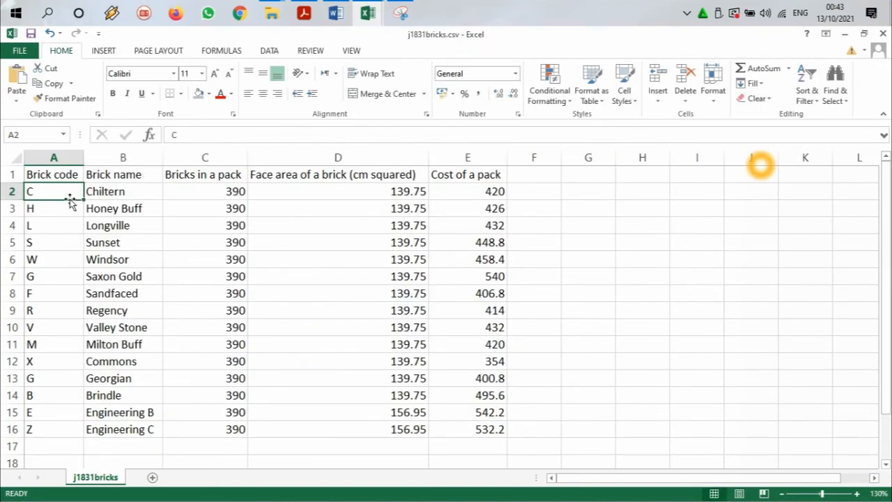
left_click_drag(53, 201, 117, 433)
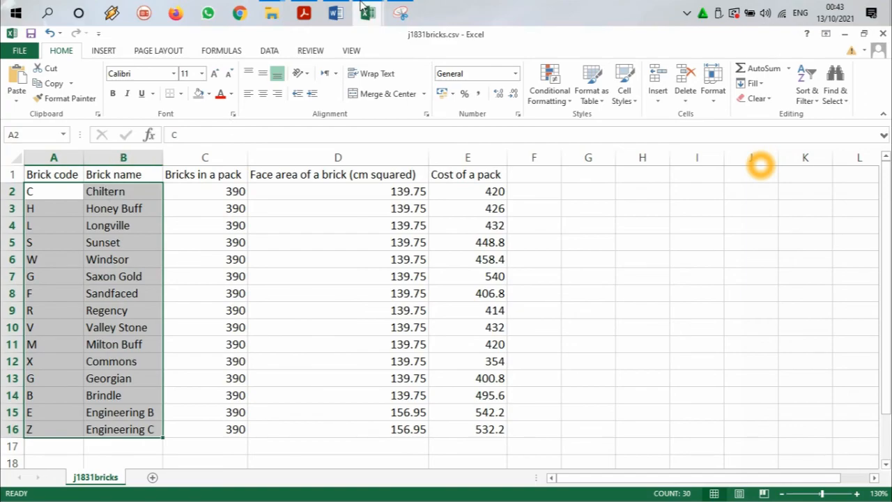
mouse_move(363, 5)
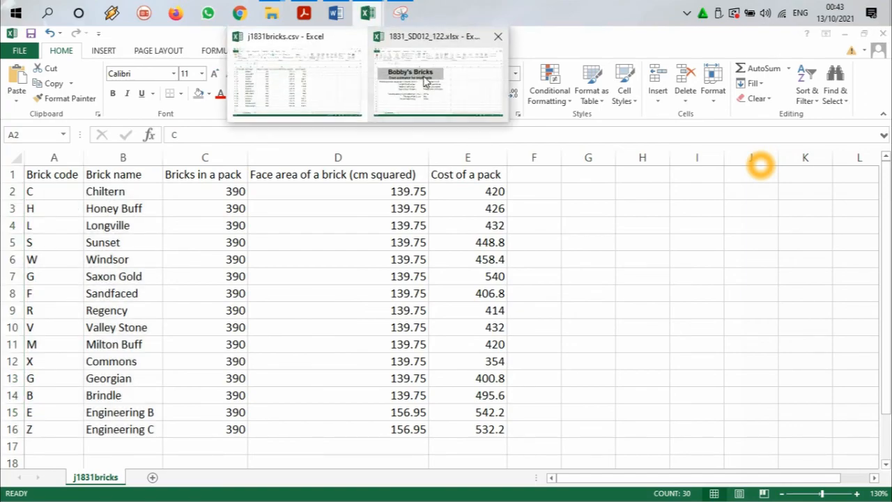
left_click(427, 80)
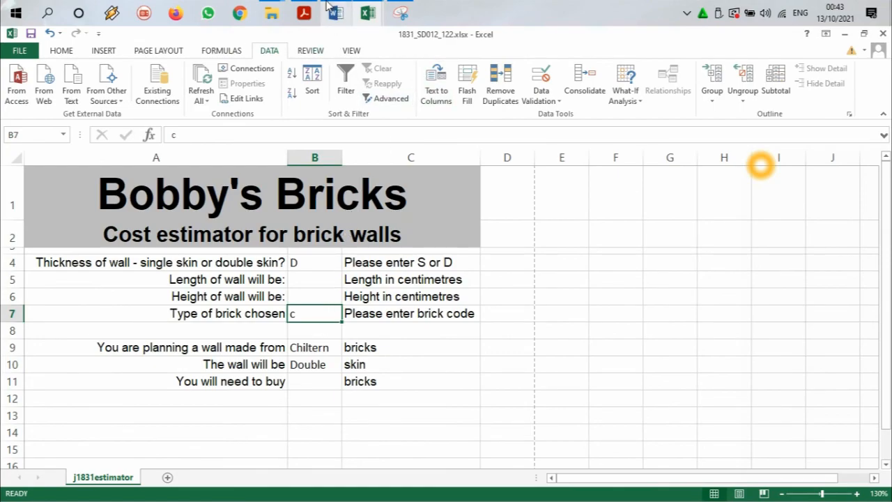
Step: Switch to the question paper in Adobe Acrobat Reader and highlight the full text of task 19
left_click(303, 12)
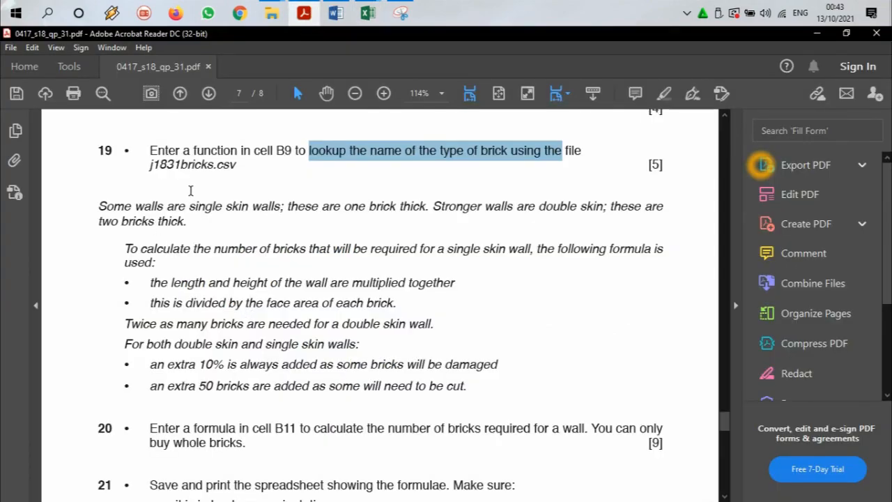
left_click_drag(242, 167, 213, 165)
left_click_drag(149, 148, 247, 175)
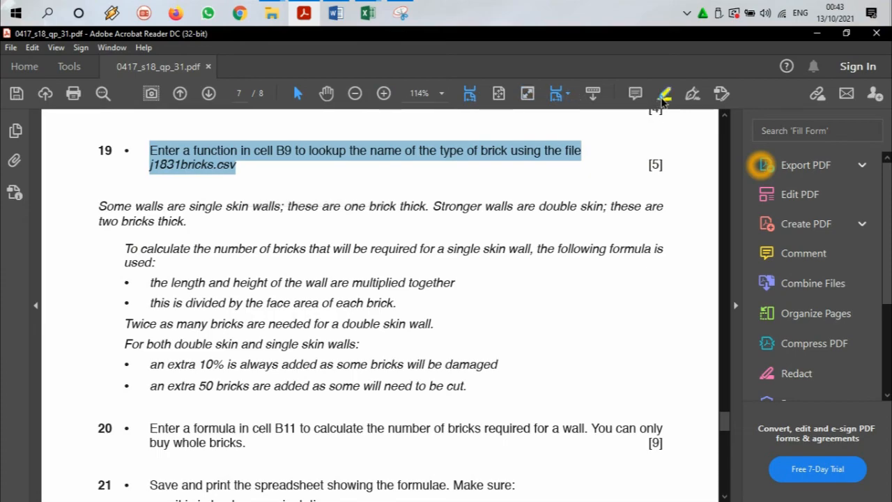
left_click(663, 97)
Step: Read the question paper's notes on single and double skin walls and the rule for multiplying the wall's length and height
scroll(247, 225, "down", 1)
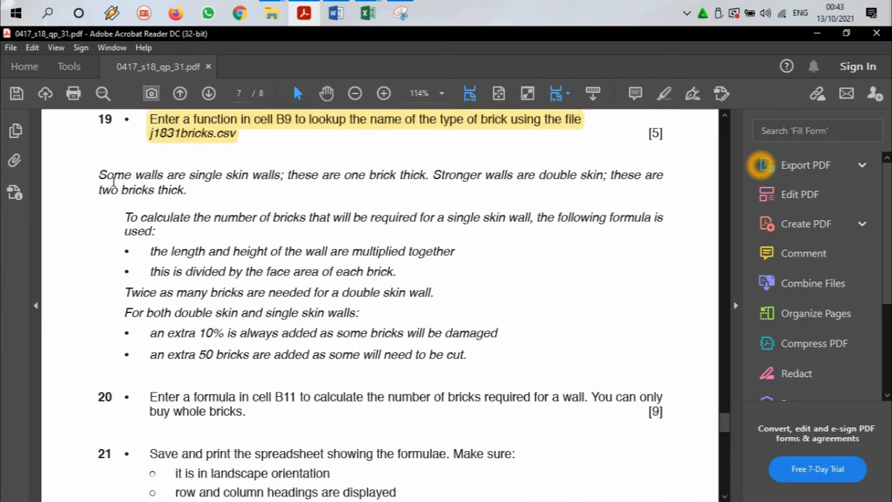
left_click_drag(112, 176, 200, 181)
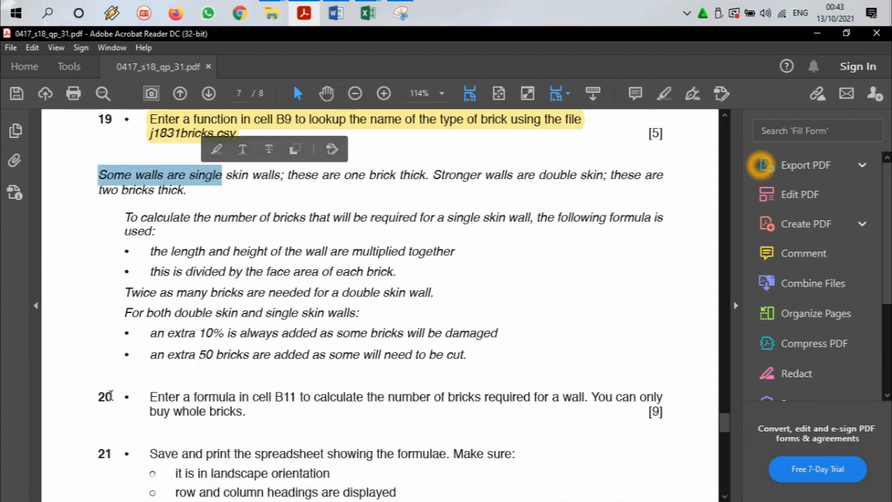
left_click(137, 201)
left_click_drag(100, 175, 409, 175)
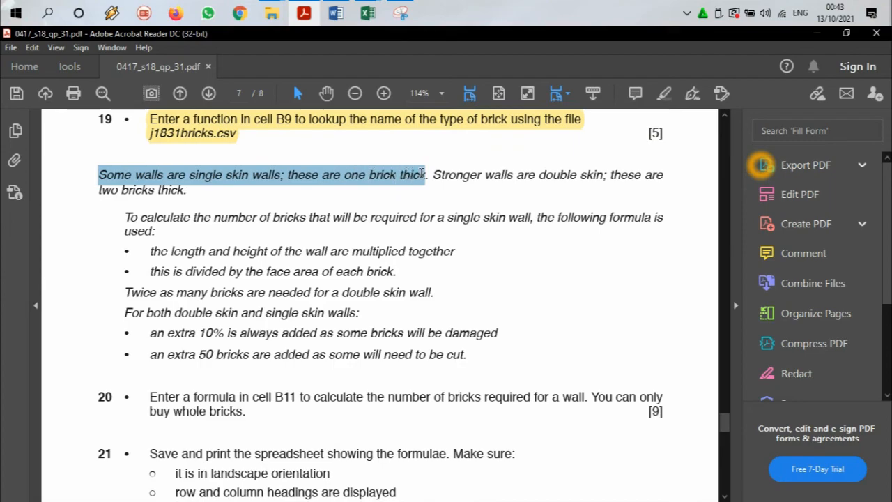
left_click_drag(422, 175, 223, 191)
scroll(425, 187, "down", 1)
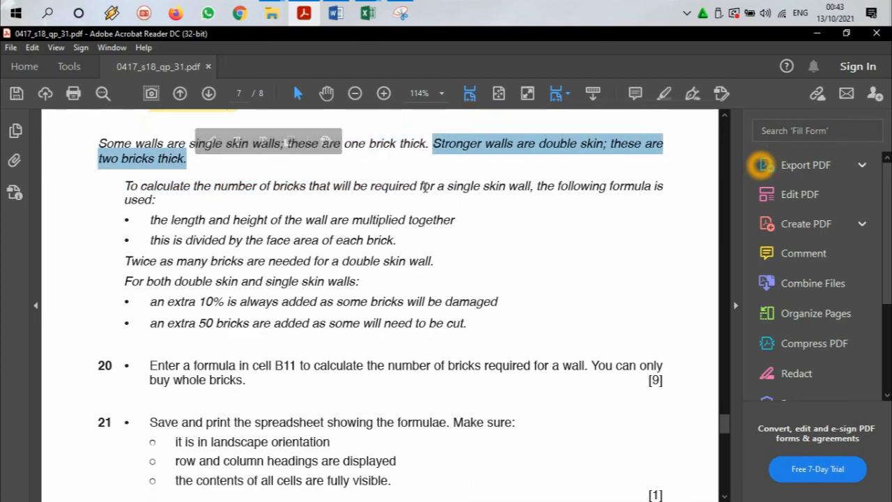
left_click_drag(183, 187, 548, 190)
left_click_drag(609, 186, 633, 188)
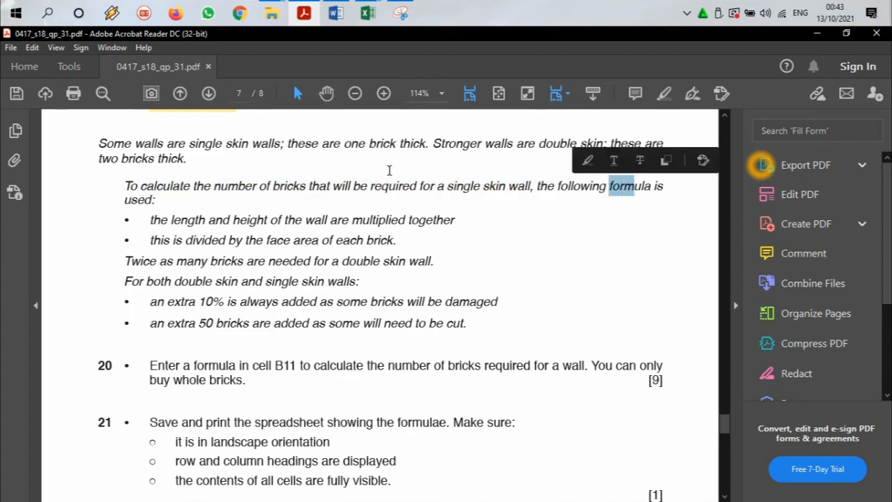
left_click(157, 198)
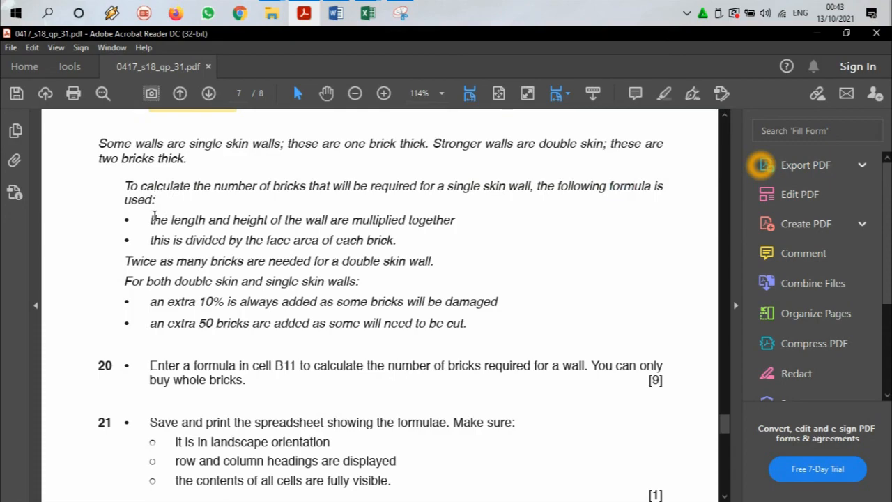
left_click_drag(145, 219, 457, 220)
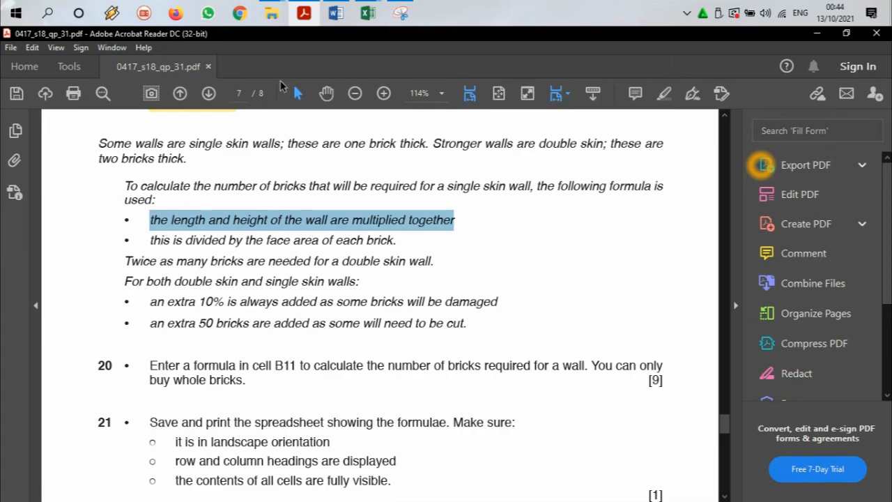
Step: Switch to the estimator workbook in Excel and enter the formula =B5*B6 in cell B11
left_click(304, 9)
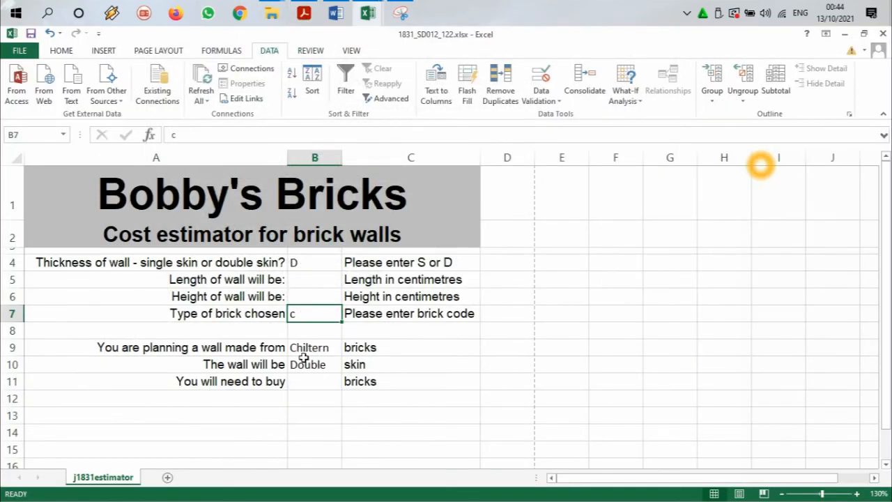
left_click(305, 382)
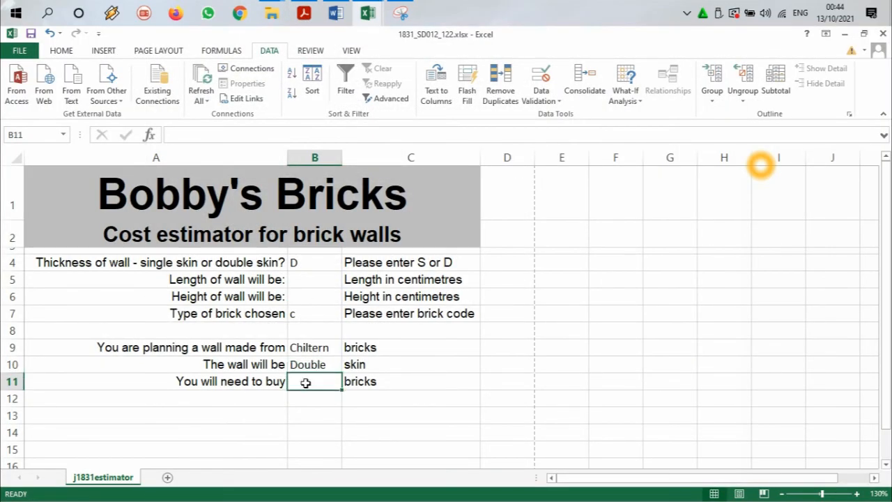
type("=")
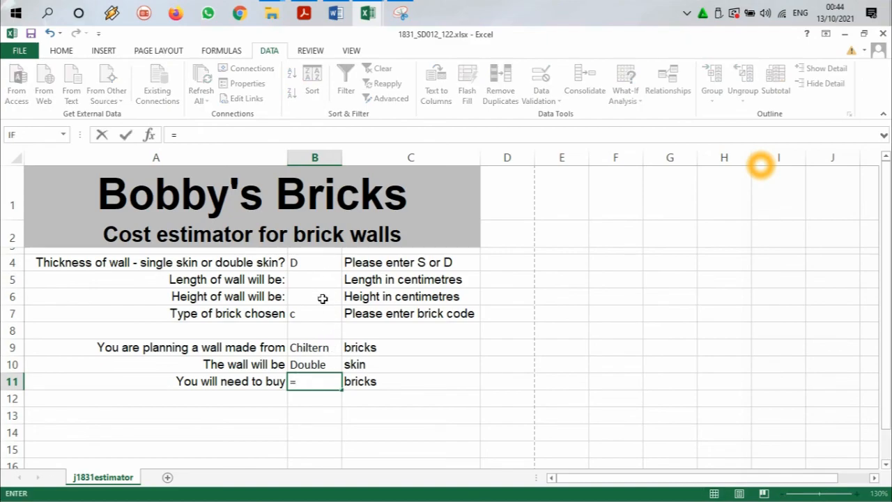
left_click(300, 281)
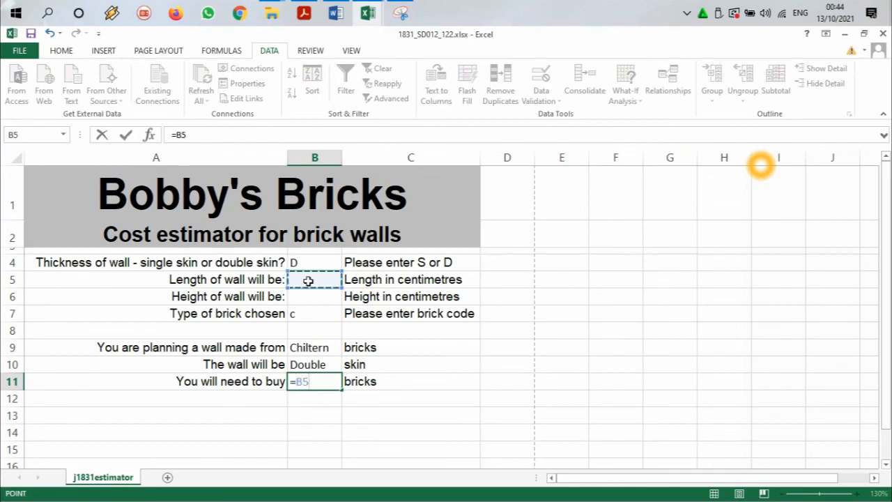
type("*")
left_click(309, 298)
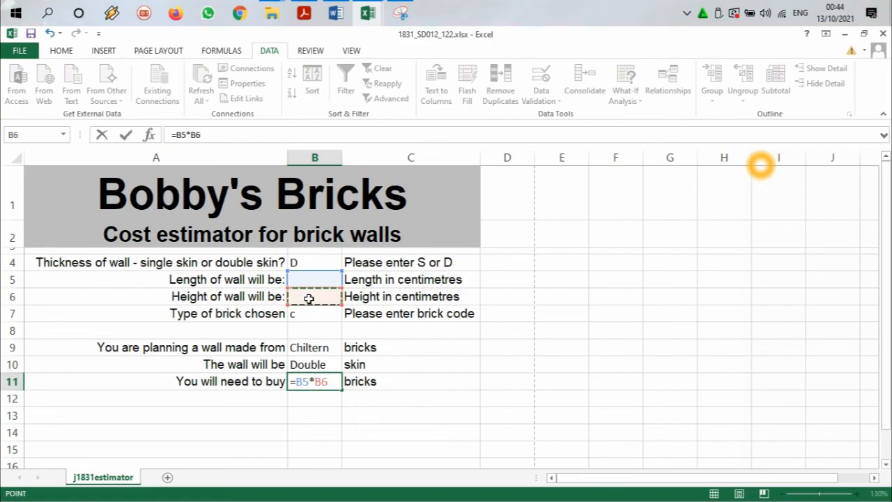
key("Return")
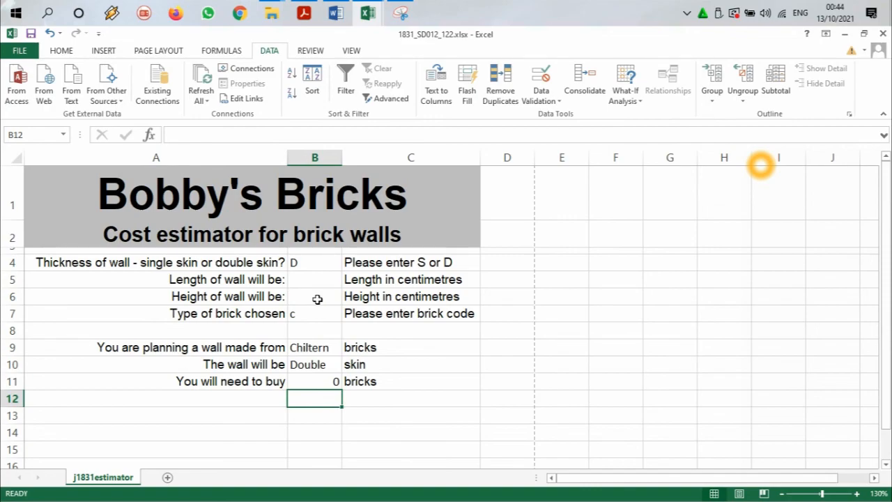
Step: Switch to the question paper in Adobe Acrobat Reader and look through the Task 3 pages for the face area of each brick
left_click(306, 9)
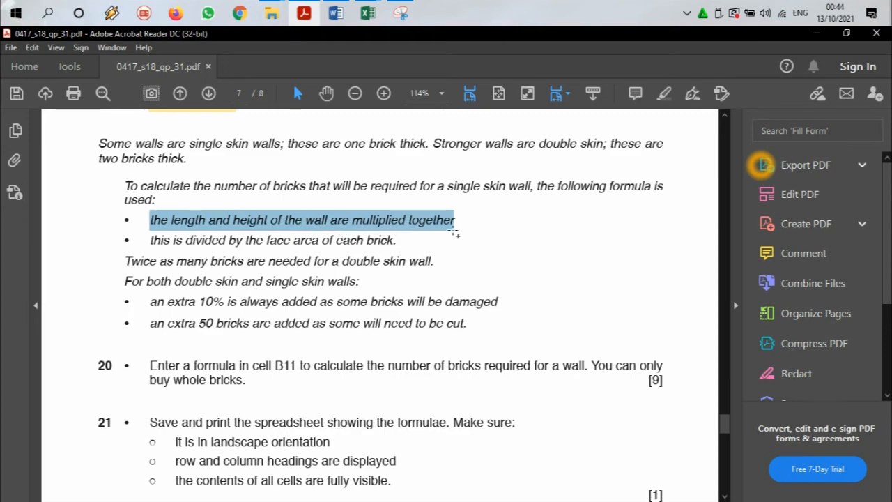
scroll(328, 314, "up", 15)
scroll(335, 317, "up", 15)
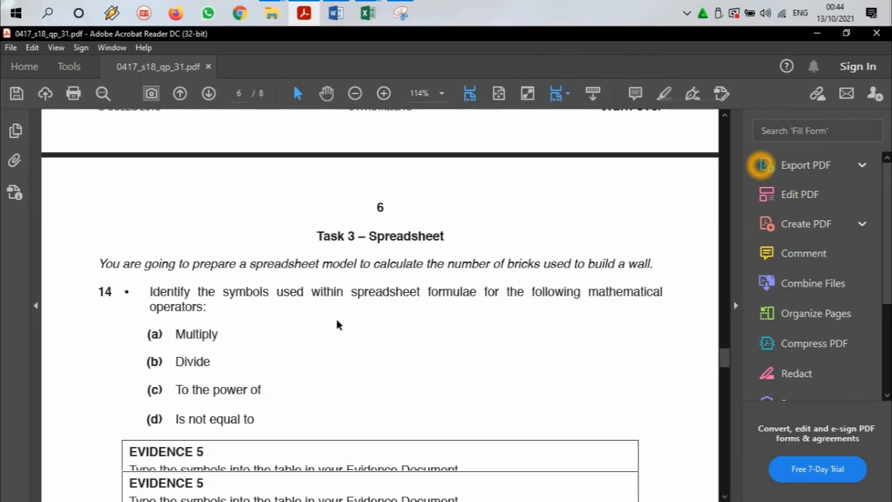
scroll(592, 288, "up", 3)
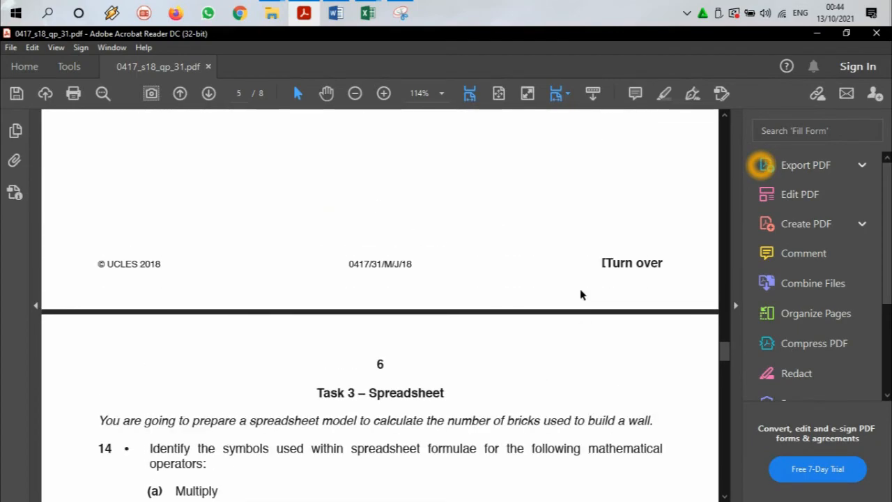
scroll(342, 306, "down", 15)
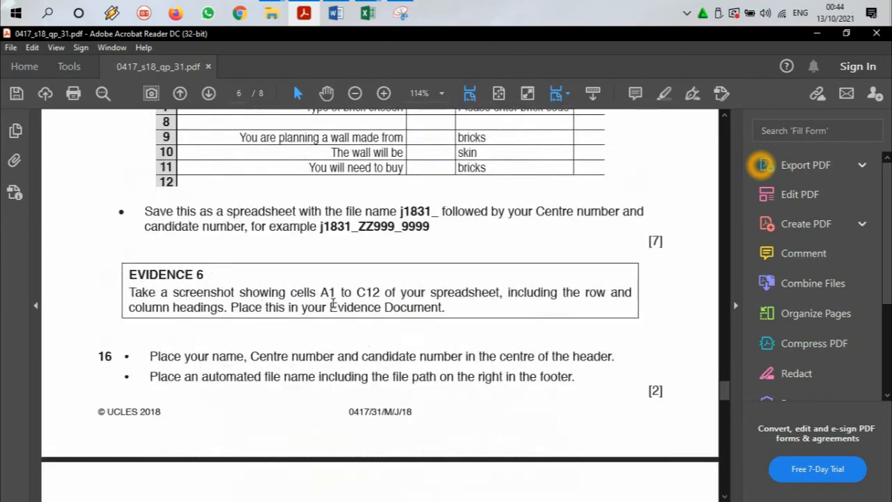
scroll(334, 307, "down", 3)
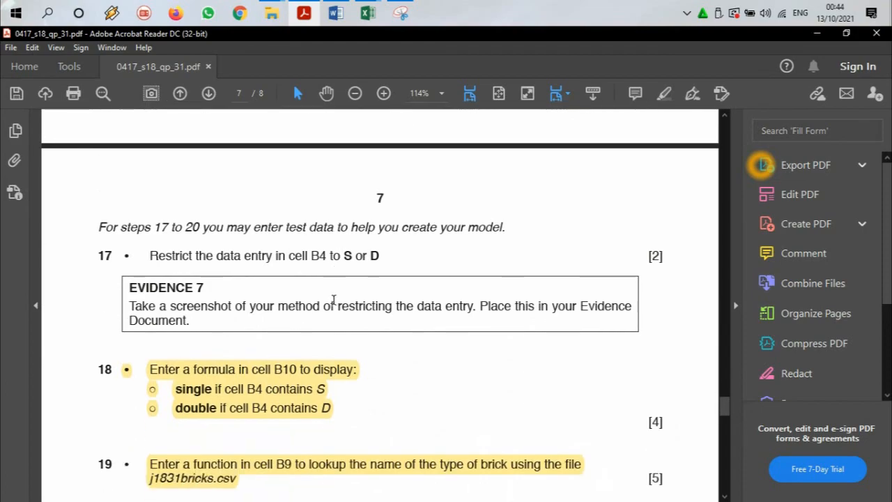
scroll(334, 301, "down", 8)
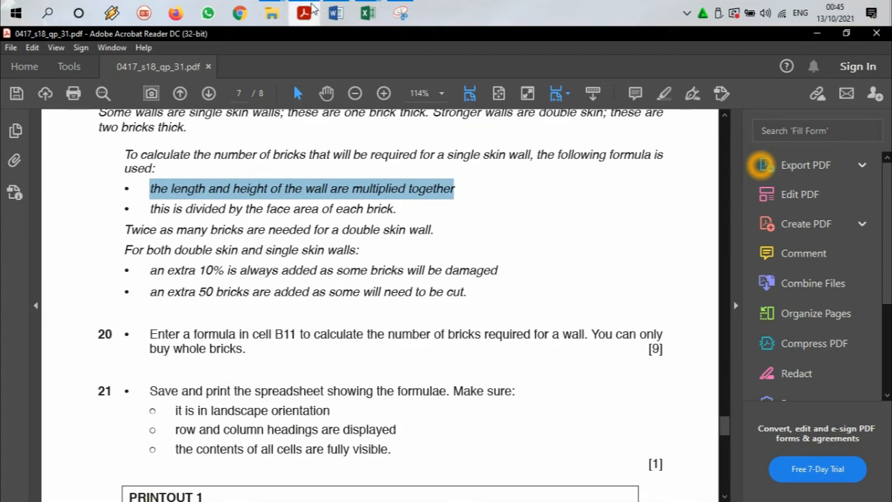
mouse_move(312, 9)
Step: Return to the estimator workbook in Excel and check its input cells and labels for a brick face area
left_click(368, 13)
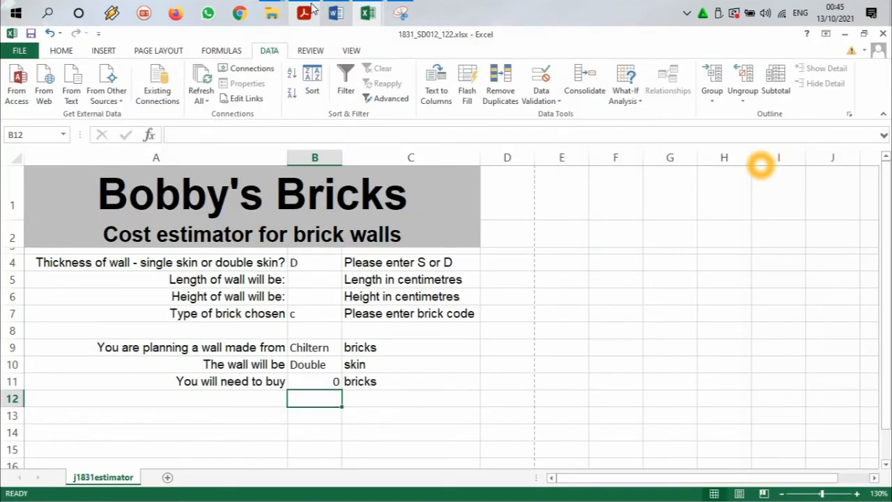
left_click(310, 275)
left_click(305, 299)
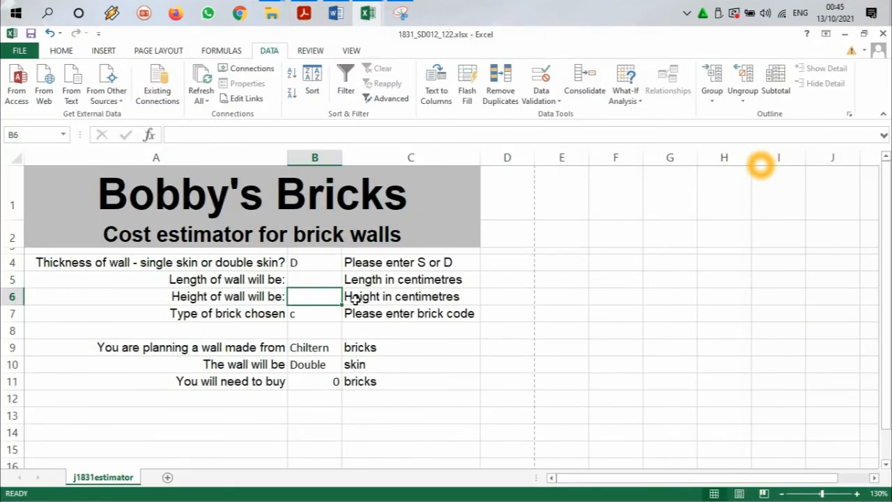
left_click(389, 279)
left_click(385, 297)
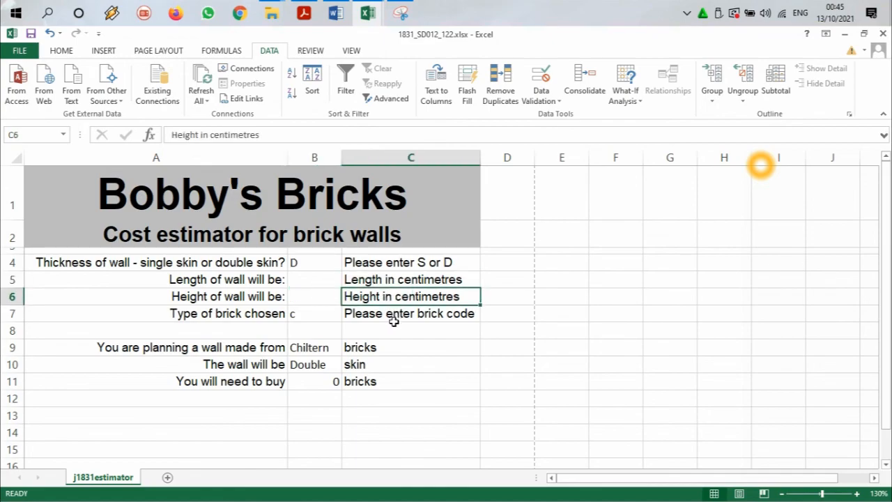
left_click(395, 314)
left_click(395, 264)
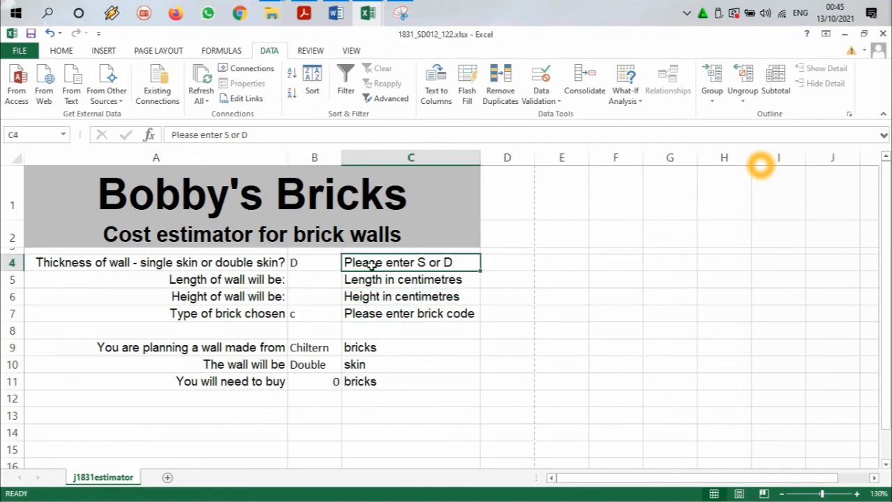
left_click(357, 352)
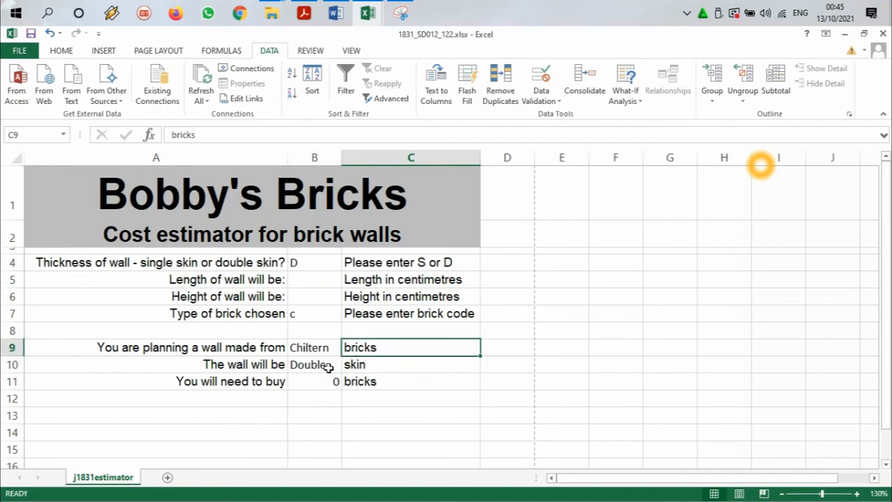
Step: Switch to j1831bricks.csv and examine the face area column and its value for brick code C
mouse_move(368, 12)
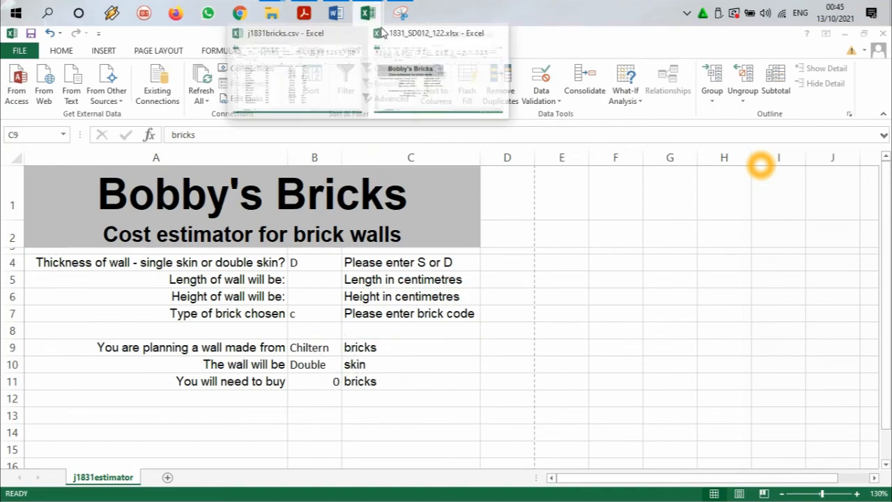
left_click(359, 88)
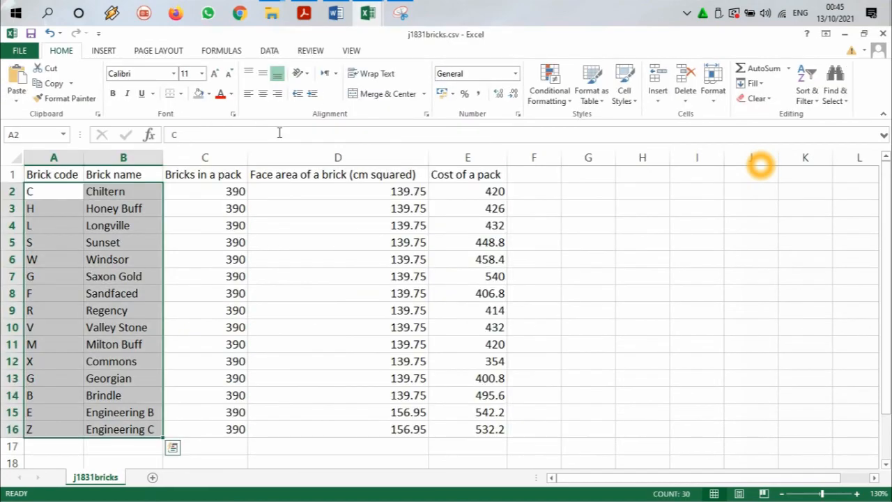
left_click(294, 178)
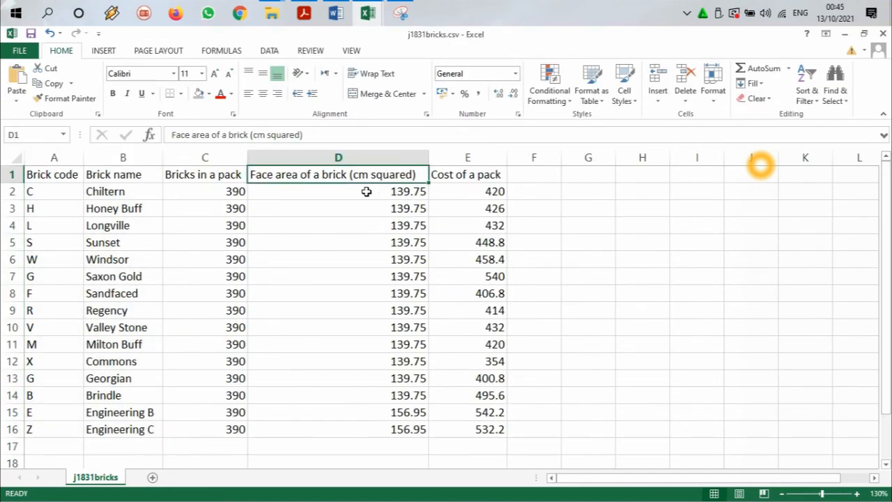
left_click(54, 192)
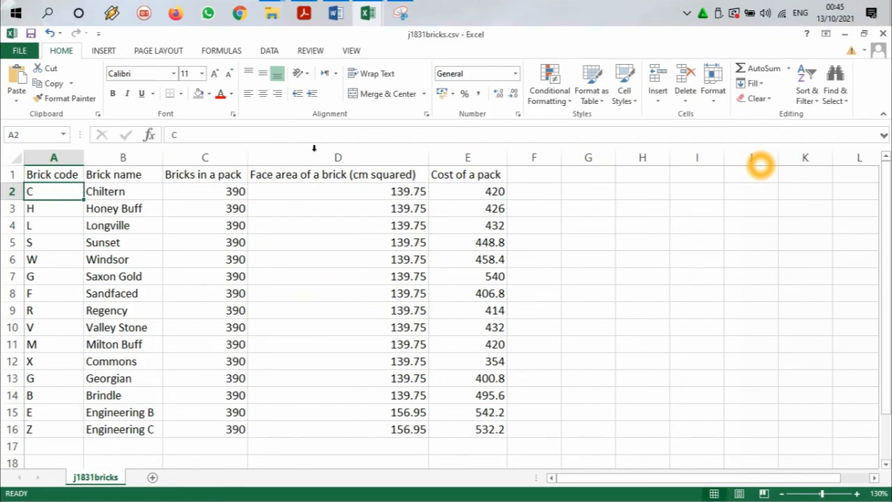
left_click(381, 196)
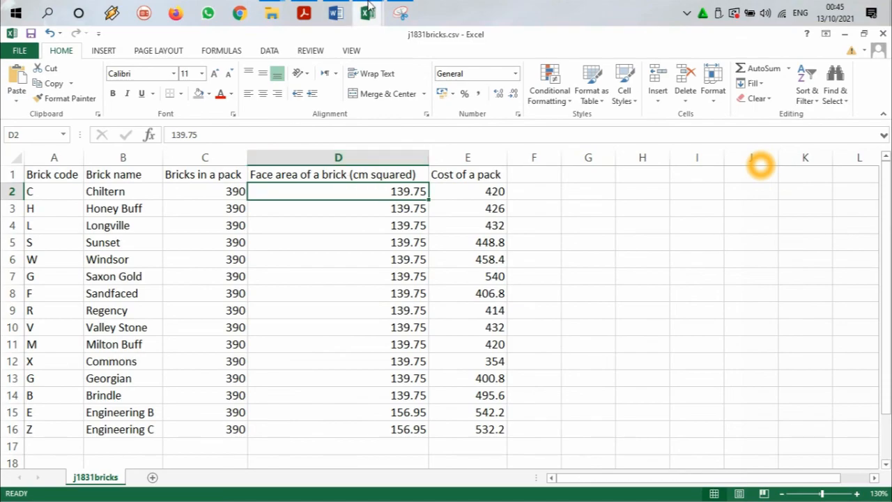
Step: Return to the estimator workbook and rewrite B11's formula to divide (B5*B6) by a VLOOKUP with B7 as the lookup value
mouse_move(368, 13)
left_click(415, 93)
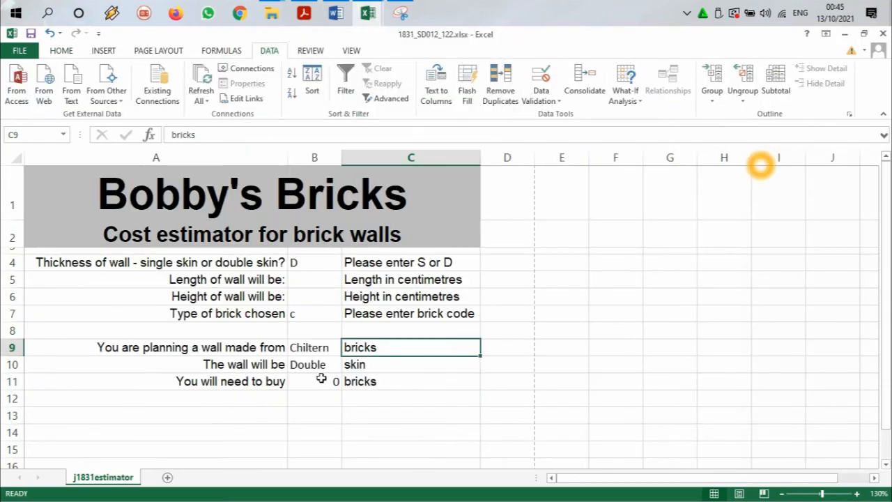
left_click(318, 382)
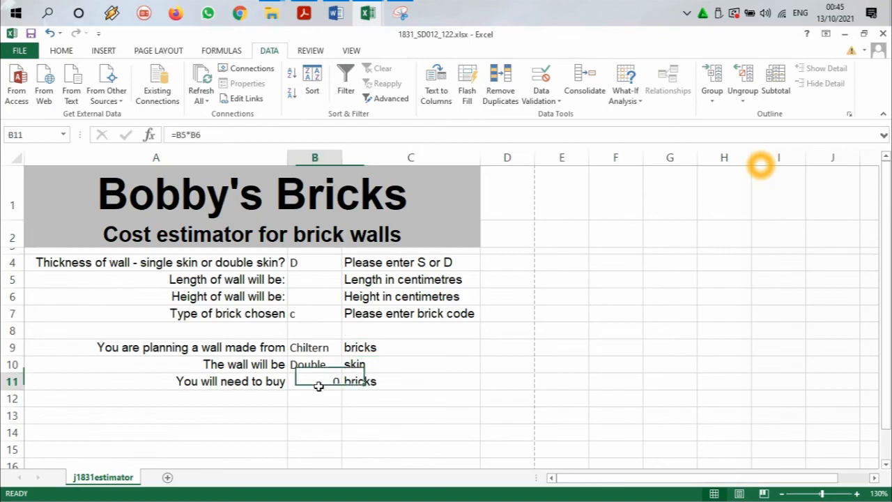
double_click(335, 385)
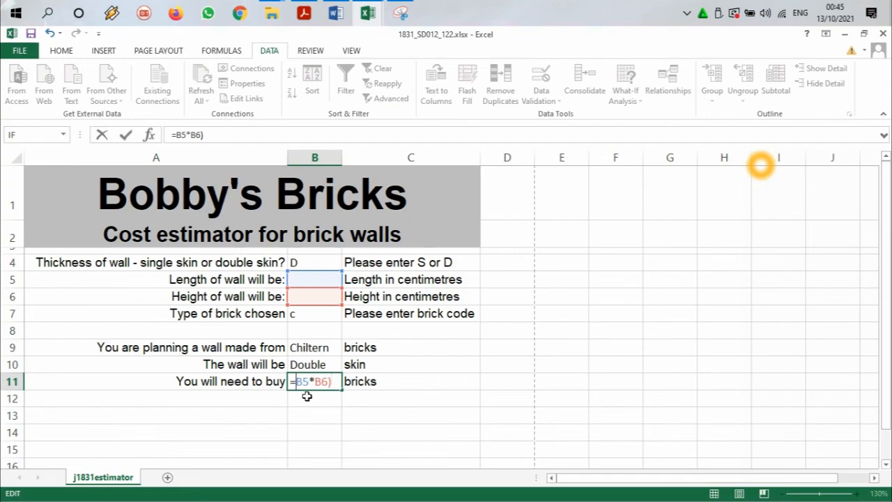
type("(")
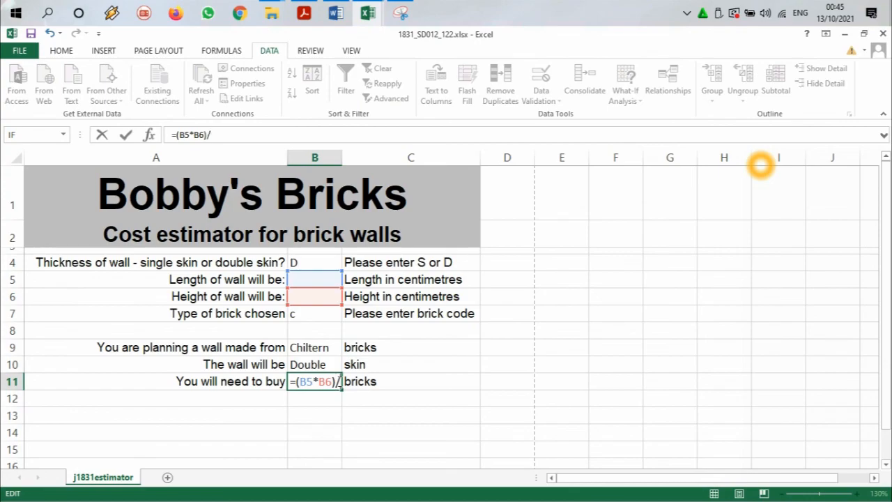
type("/vl")
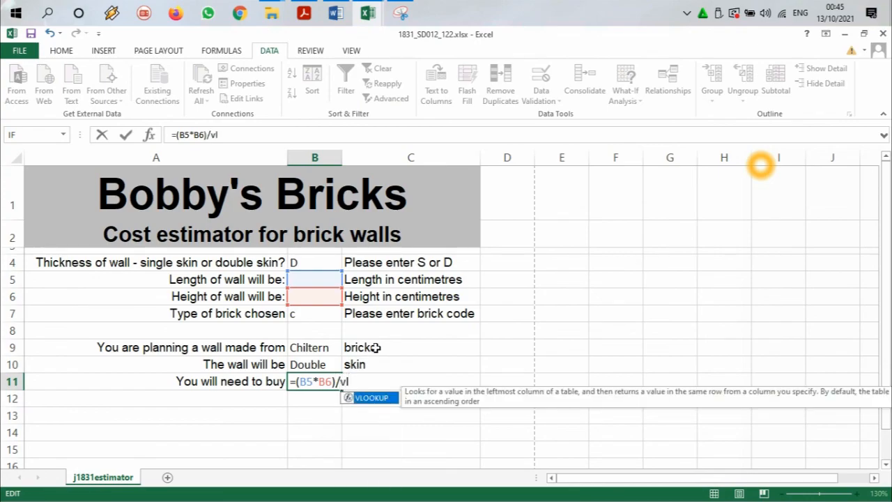
double_click(374, 399)
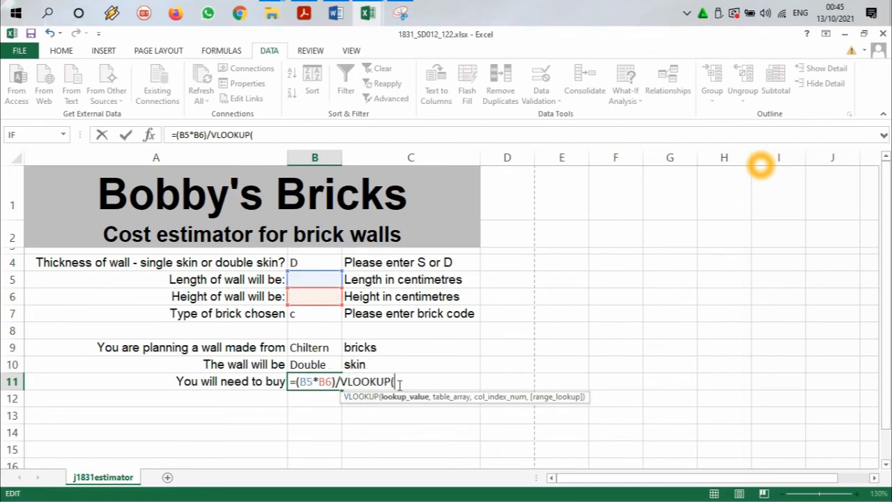
left_click(317, 316)
type(",")
Step: Complete B11's VLOOKUP with the table $A$2:$D$16 in j1831bricks.csv, column index 3 and FALSE, accepting the missing closing bracket
mouse_move(374, 28)
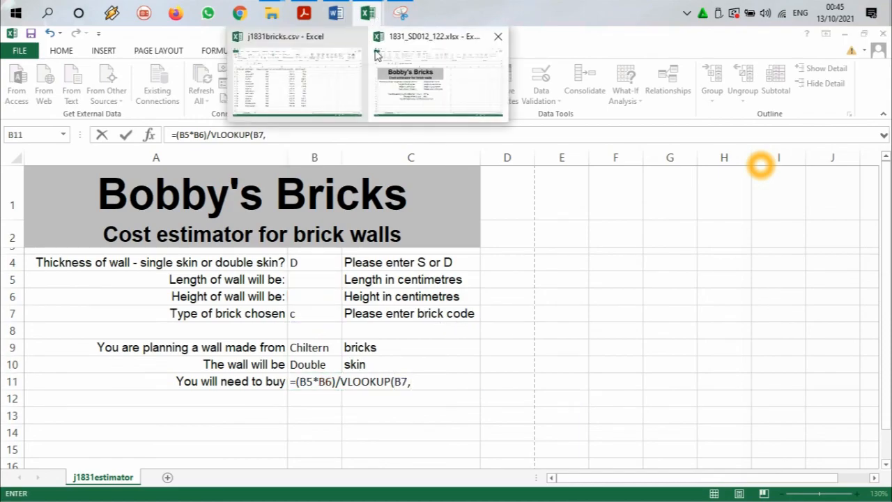
left_click(325, 80)
left_click_drag(51, 194, 408, 426)
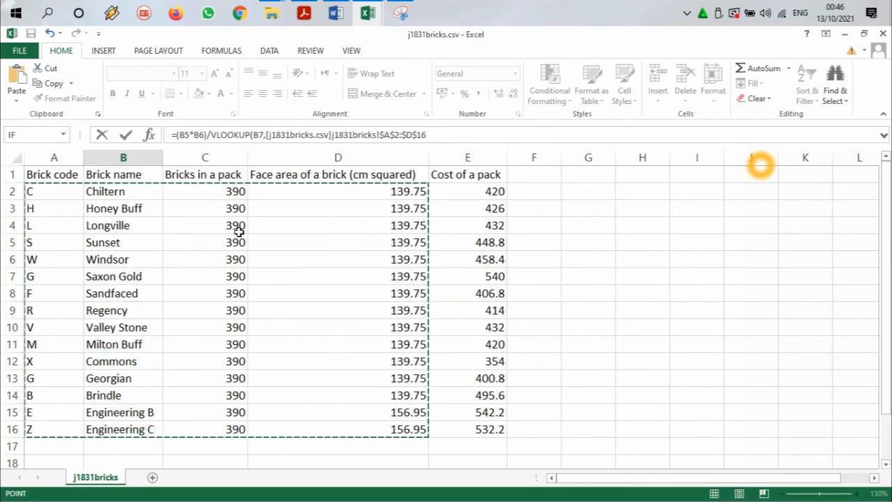
left_click(443, 136)
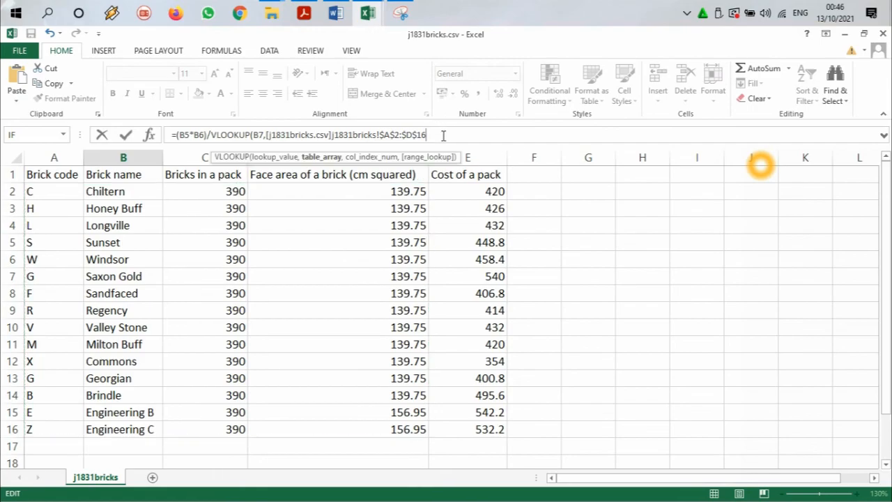
type(",")
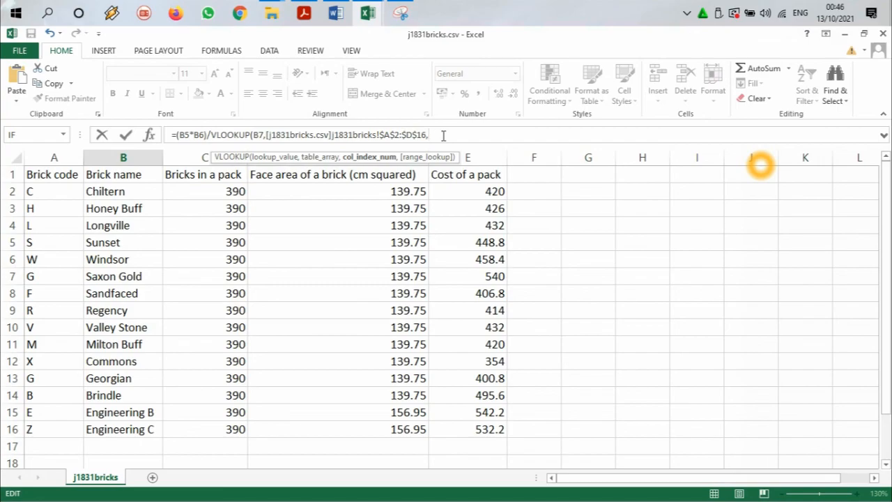
type("3,fal")
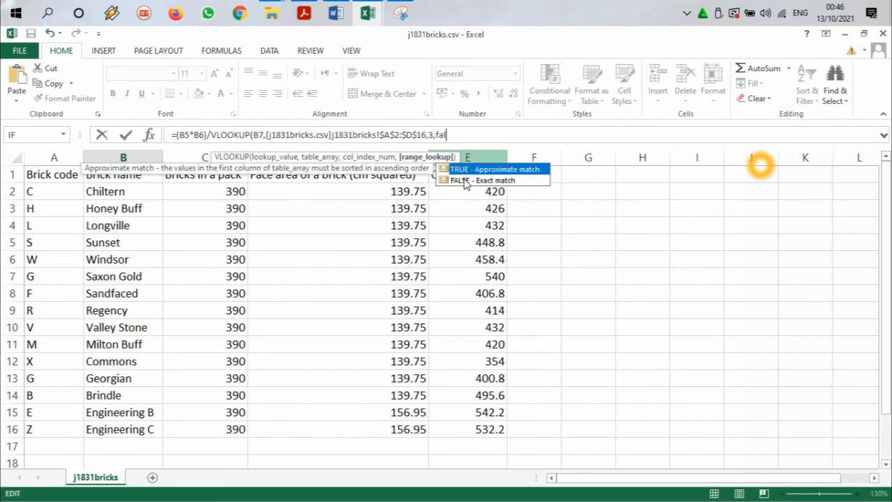
double_click(464, 180)
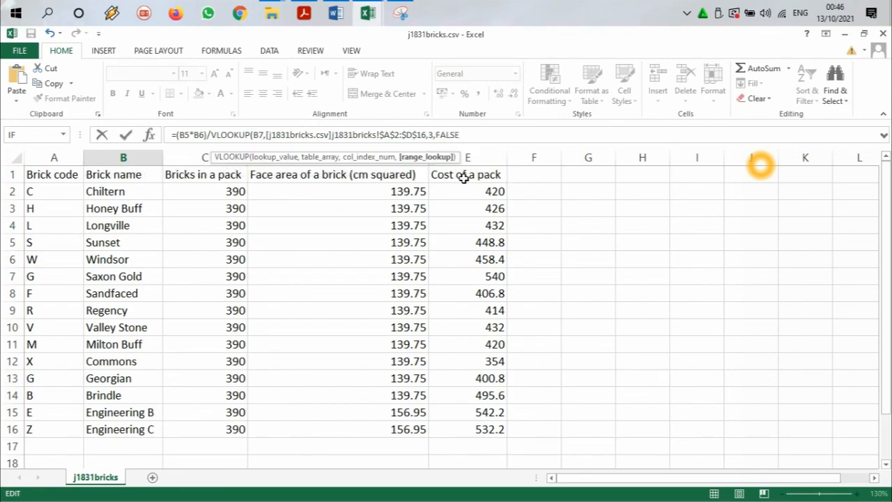
key("Return")
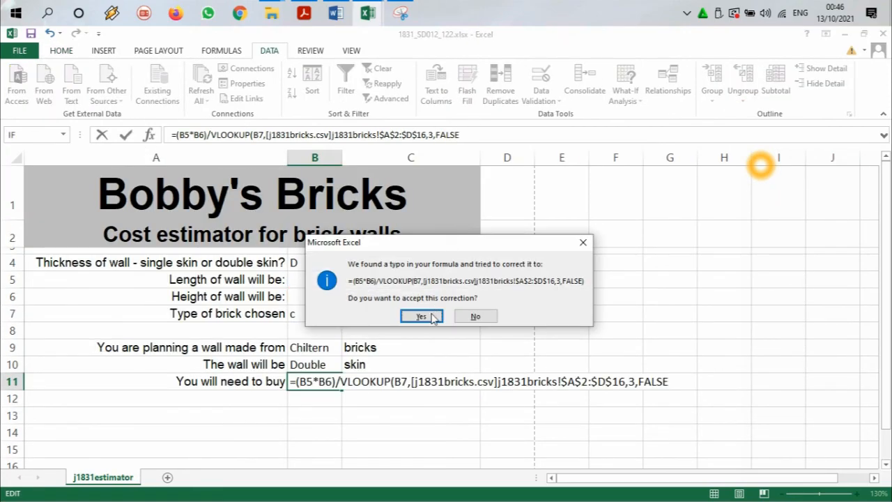
left_click(432, 318)
key("Return")
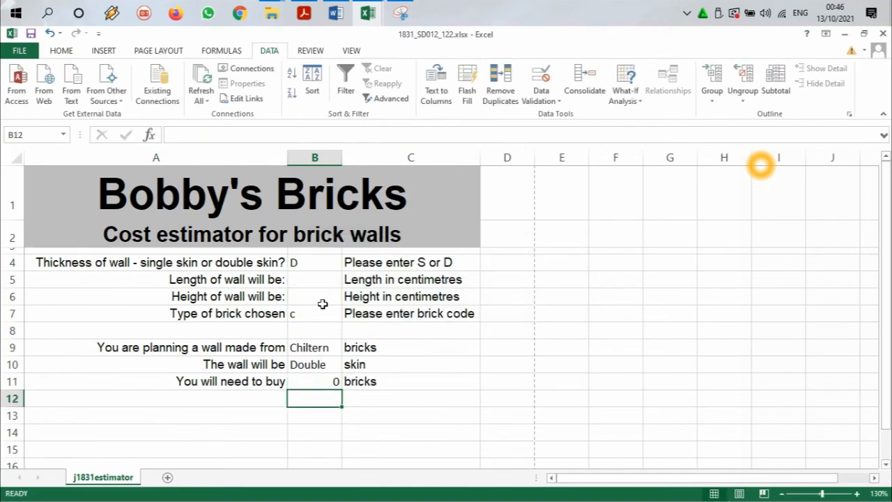
Step: Enter a wall length of 400 in B5 and a height of 200 in B6, and check the formula in B11
left_click(419, 282)
left_click(314, 282)
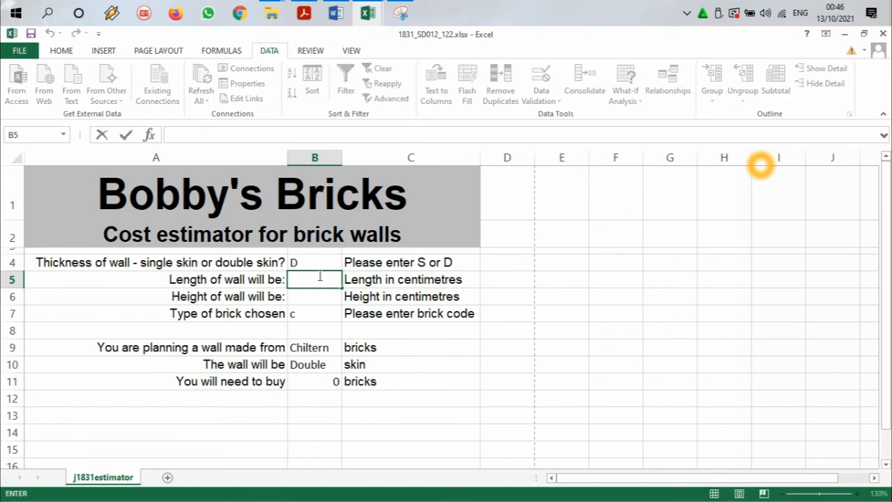
type("400")
key("Return")
double_click(327, 297)
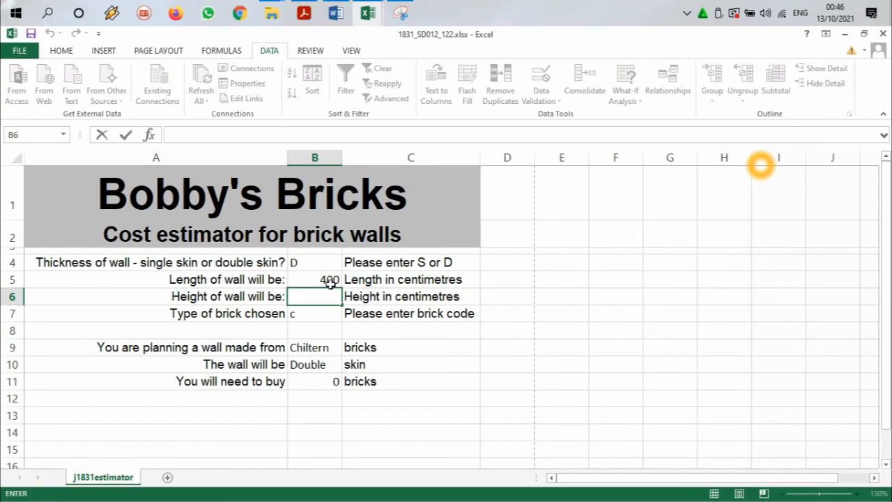
type("2")
type("oo")
type("00")
key("Return")
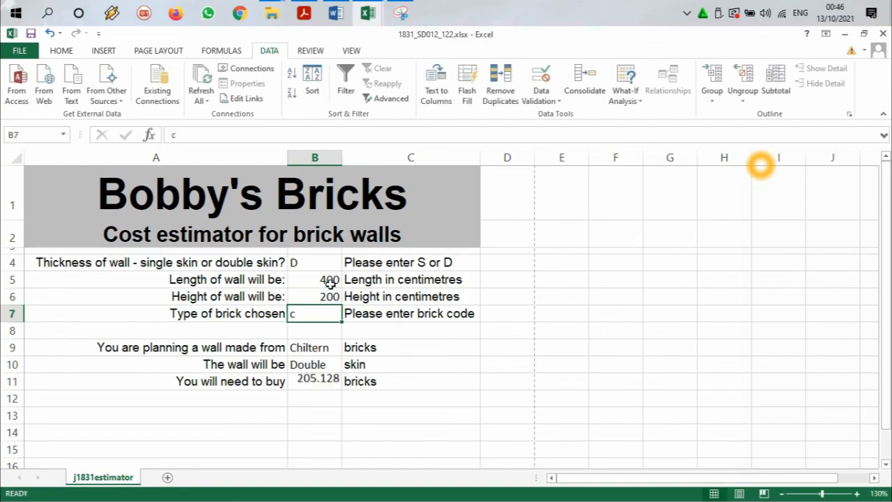
left_click(317, 384)
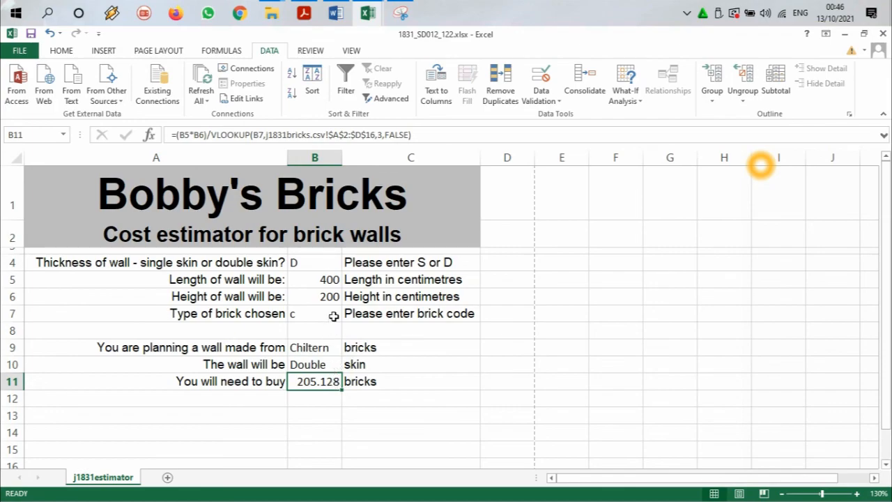
double_click(322, 389)
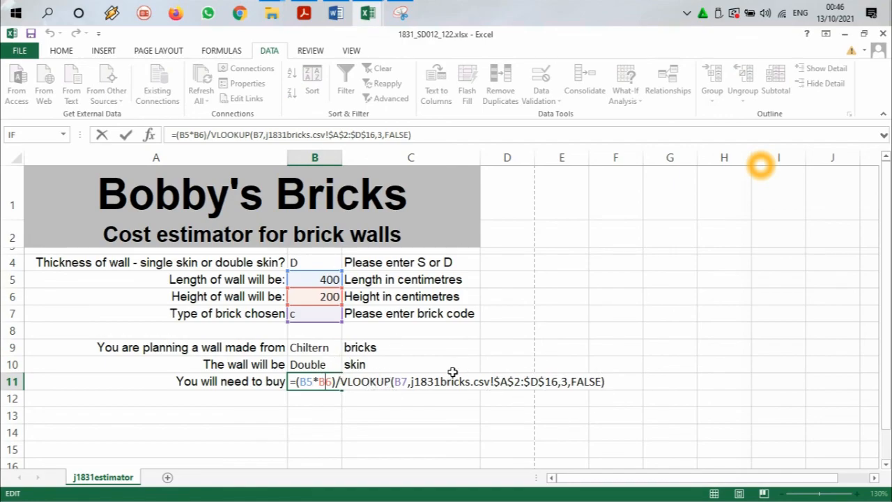
key("Return")
Step: Switch to the question paper in Adobe Acrobat Reader and highlight the wall length and height, face area and double skin rules above task 20
left_click(304, 13)
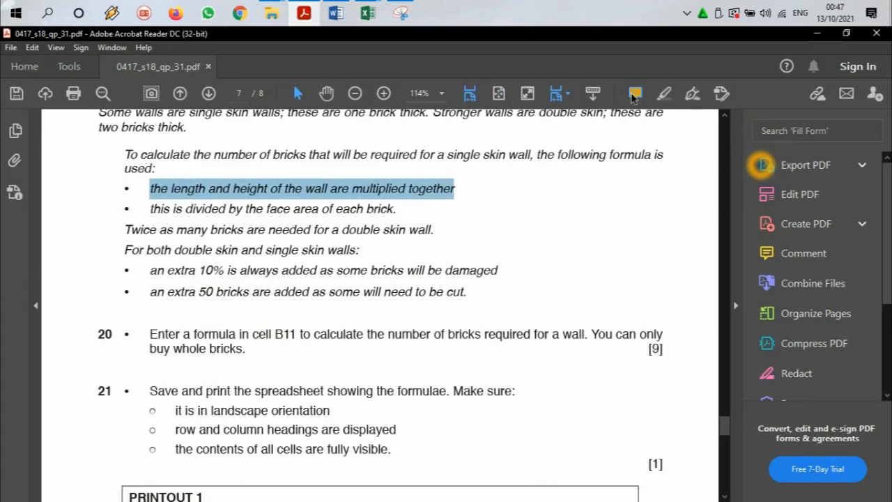
left_click(634, 94)
mouse_move(150, 209)
left_mouse_down()
mouse_move(339, 229)
mouse_move(409, 207)
mouse_move(396, 202)
left_mouse_up()
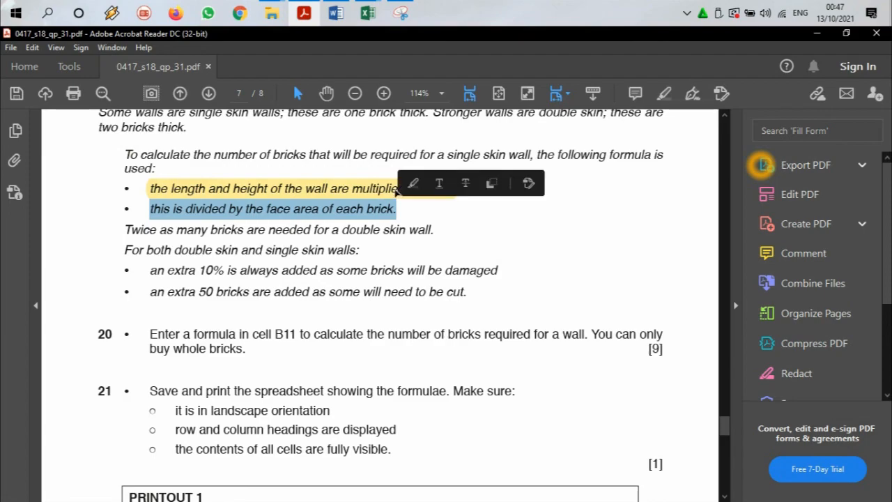
left_click_drag(120, 230, 126, 209)
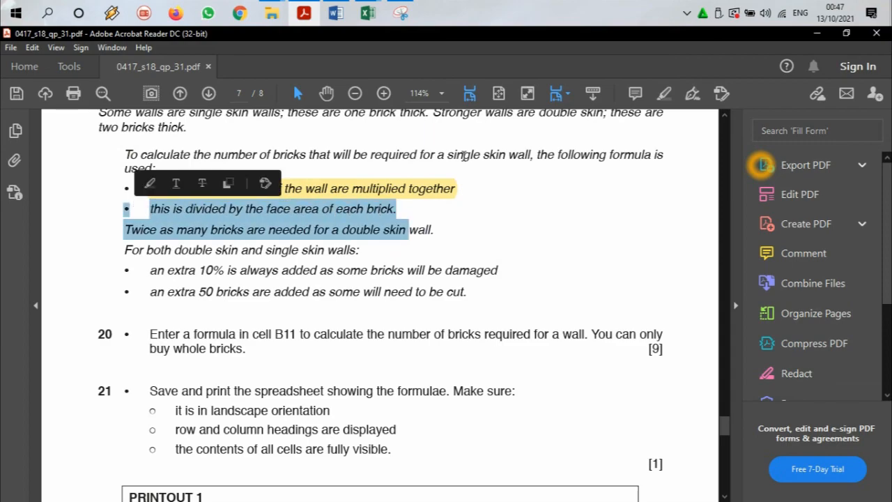
left_click(664, 93)
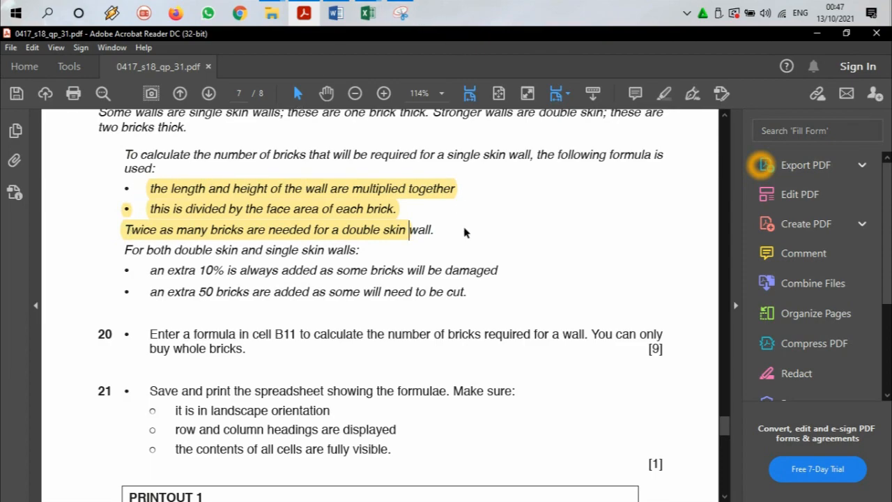
Step: Return to the estimator workbook in Excel, set the wall thickness in B4 to S and review B11's formula
left_click(304, 10)
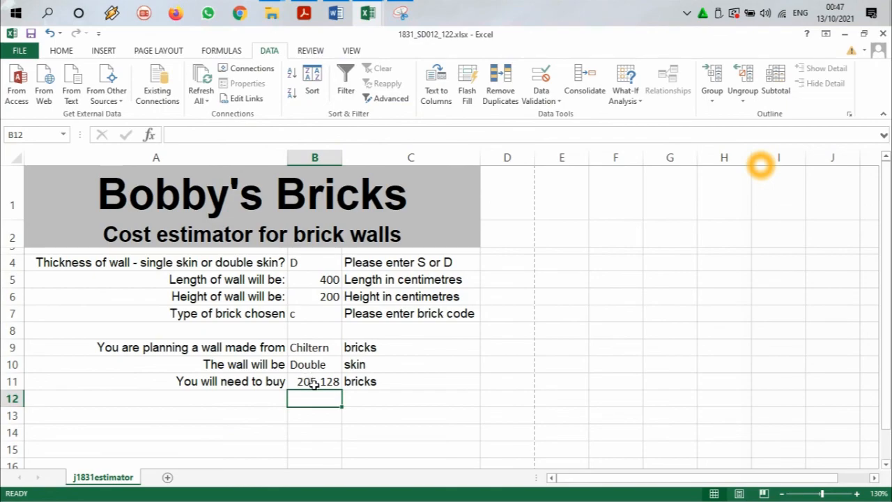
left_click(314, 385)
left_click(316, 263)
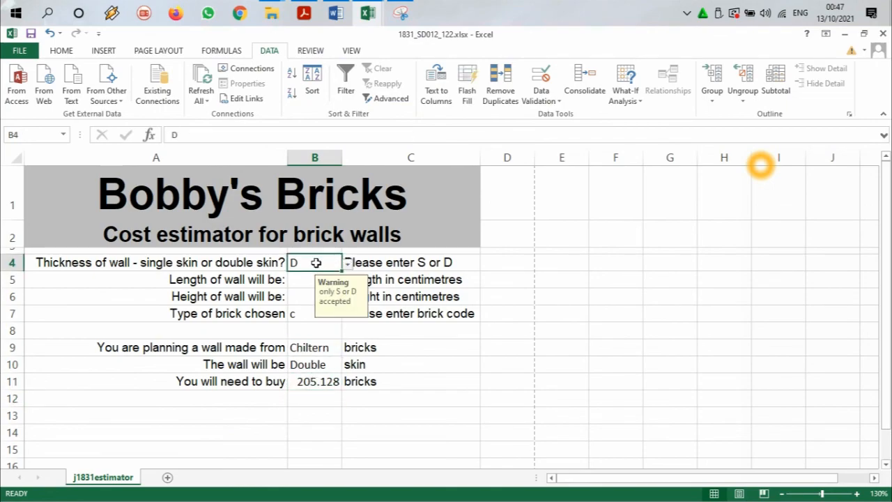
left_click(348, 265)
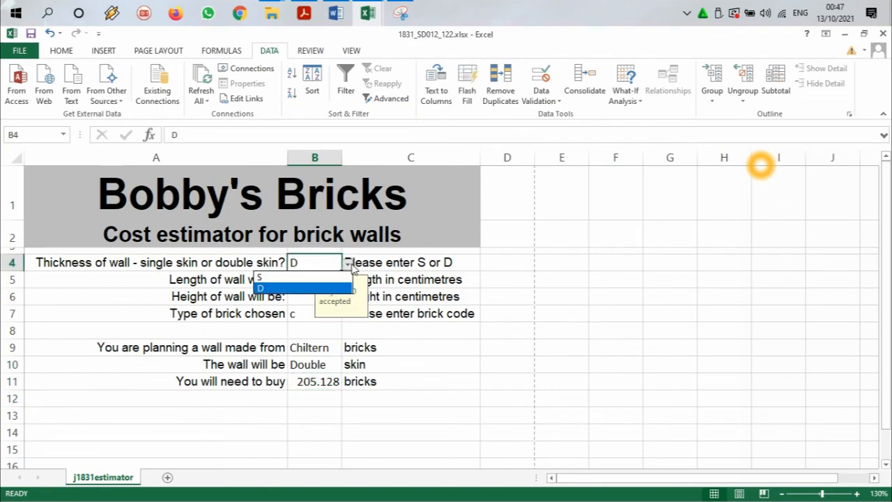
left_click(326, 278)
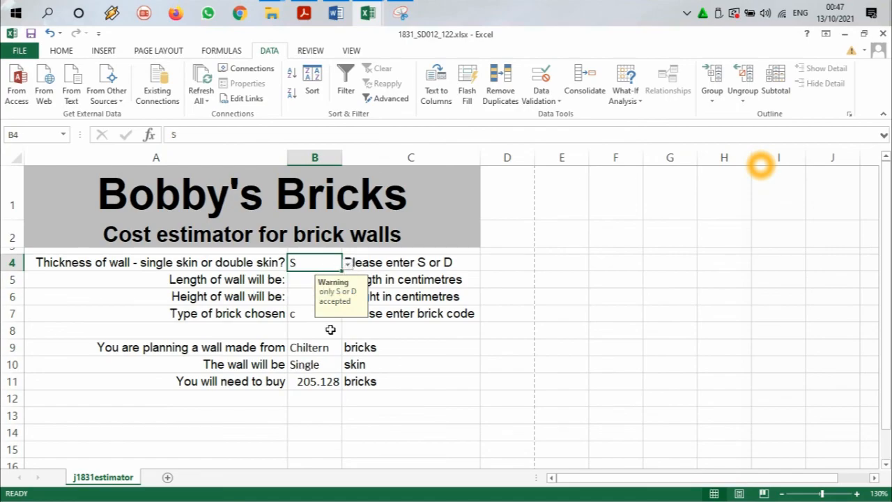
left_click(315, 384)
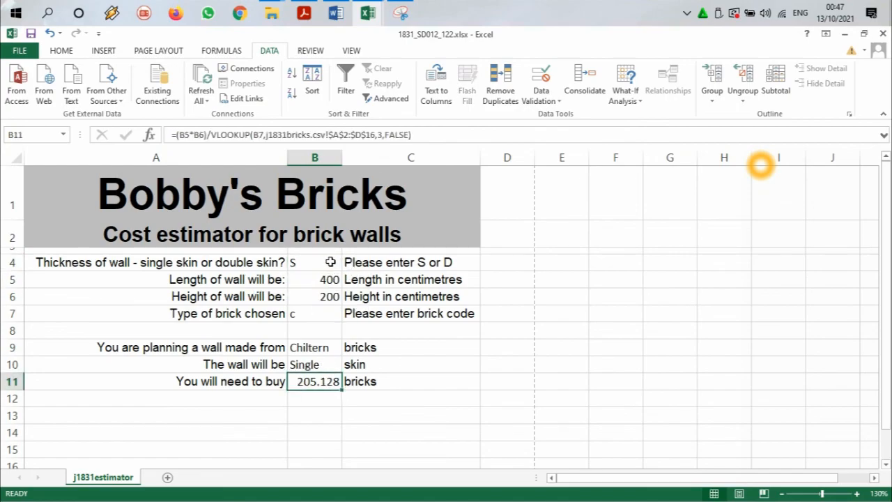
double_click(321, 382)
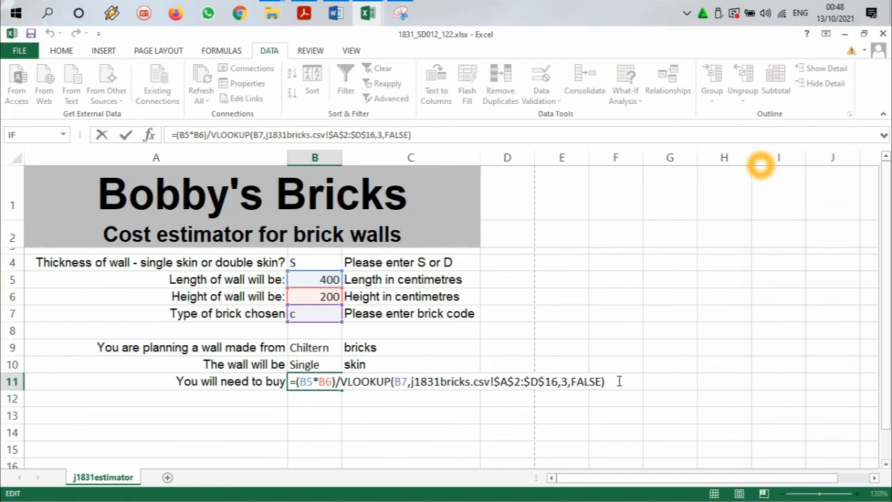
key("Escape")
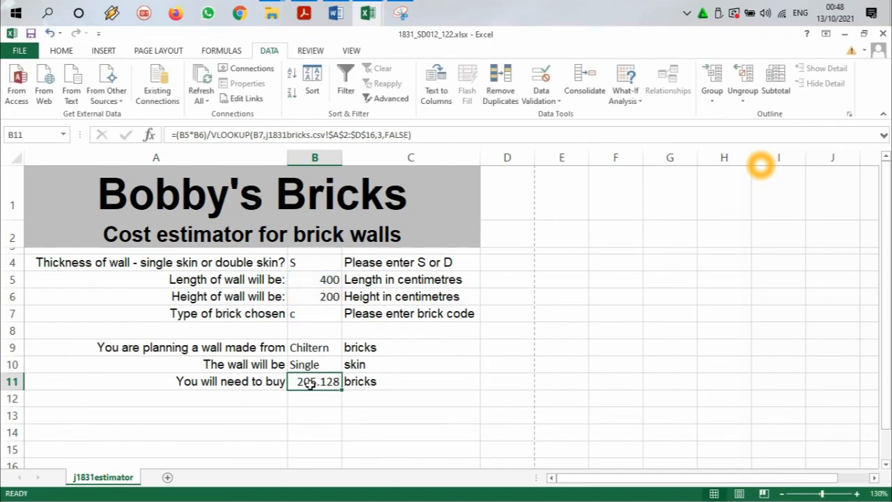
Step: Extend B11's formula by multiplying it by IF(B4="S",1,2), so double skin walls need twice the bricks
double_click(312, 381)
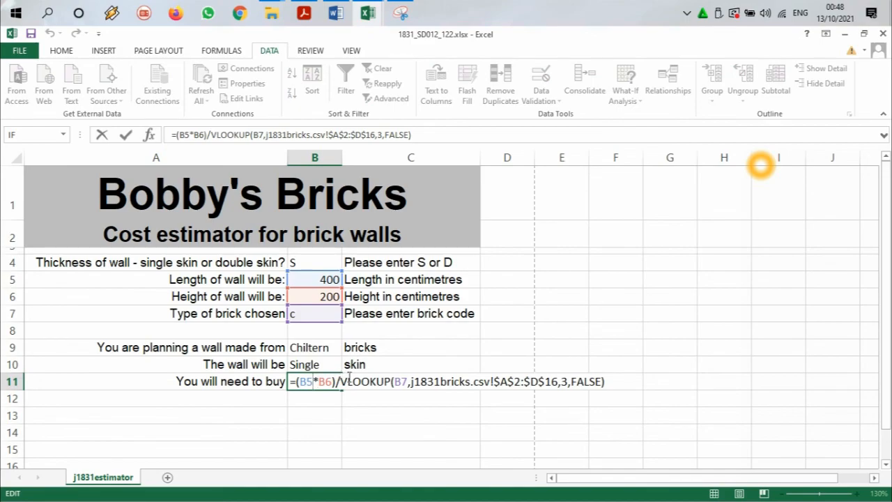
left_click(609, 381)
type("*if")
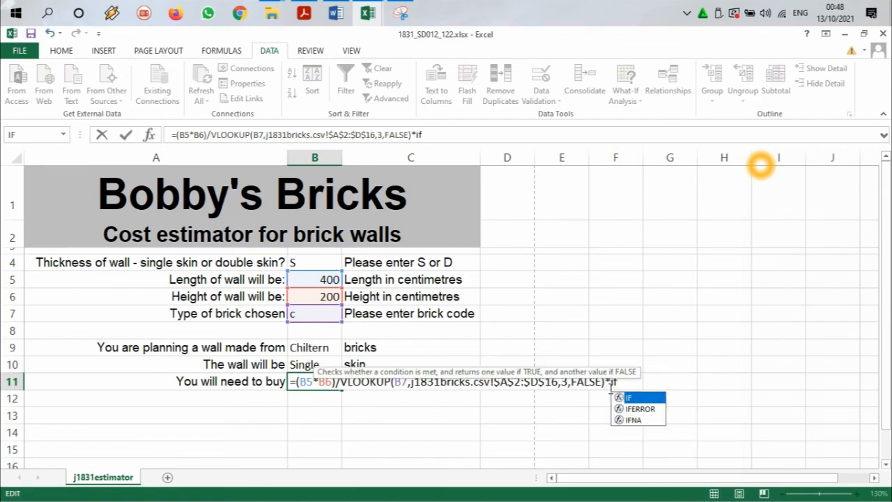
double_click(626, 399)
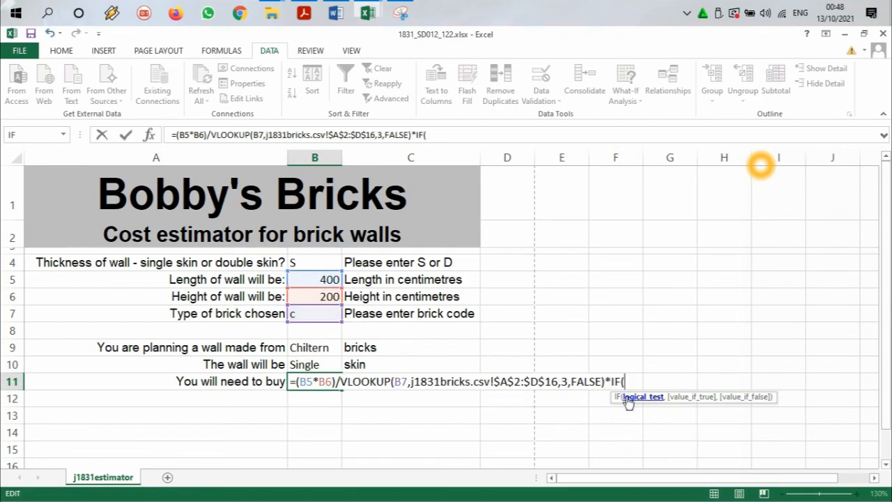
left_click(312, 263)
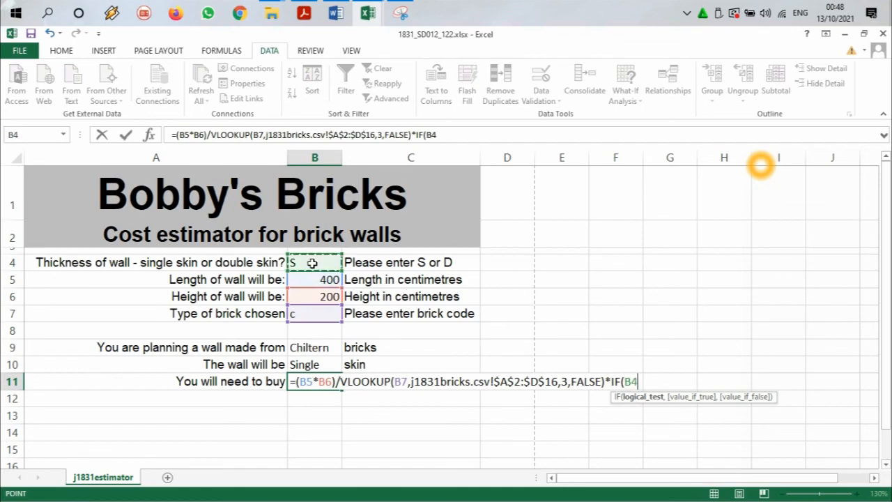
type("=\"S")
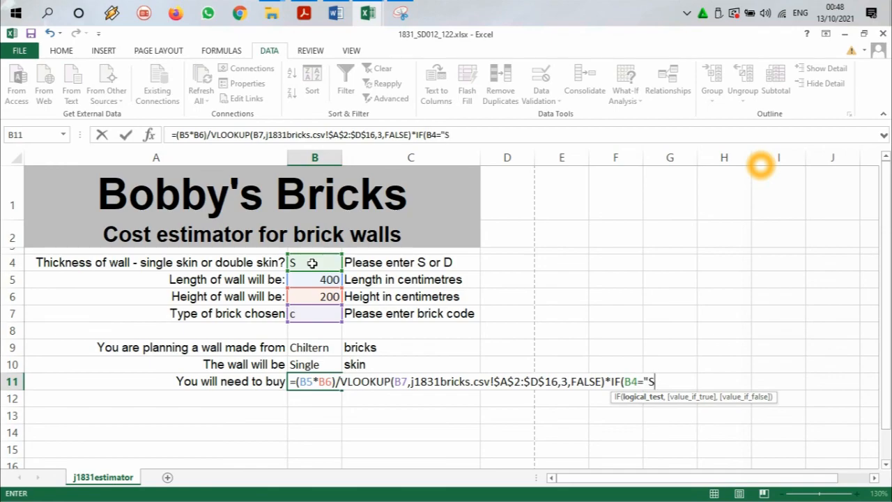
type("\",")
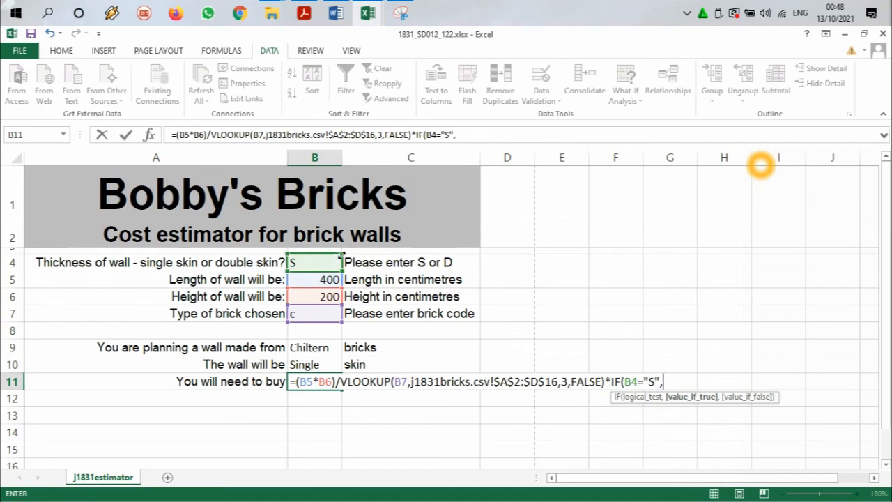
type("1")
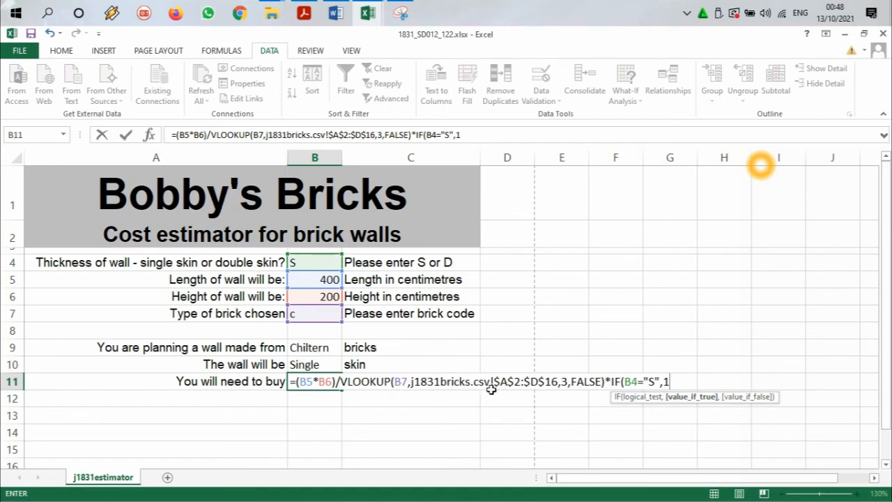
type(",")
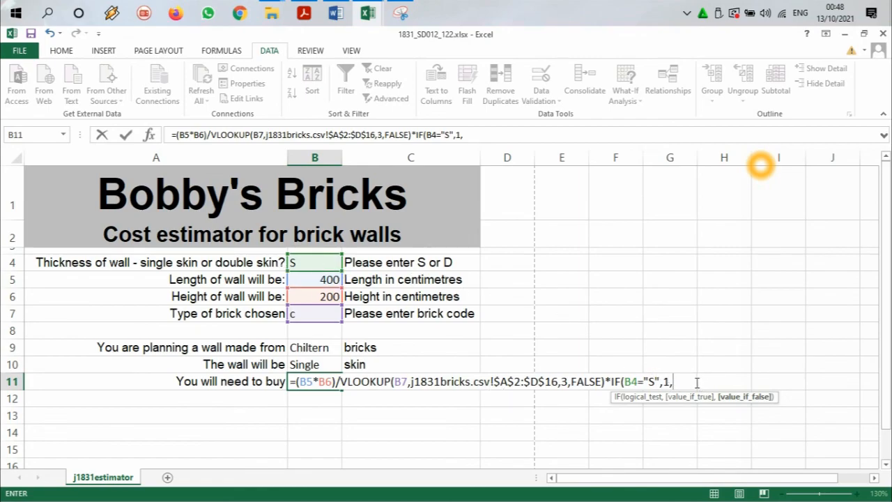
type("2")
key("Return")
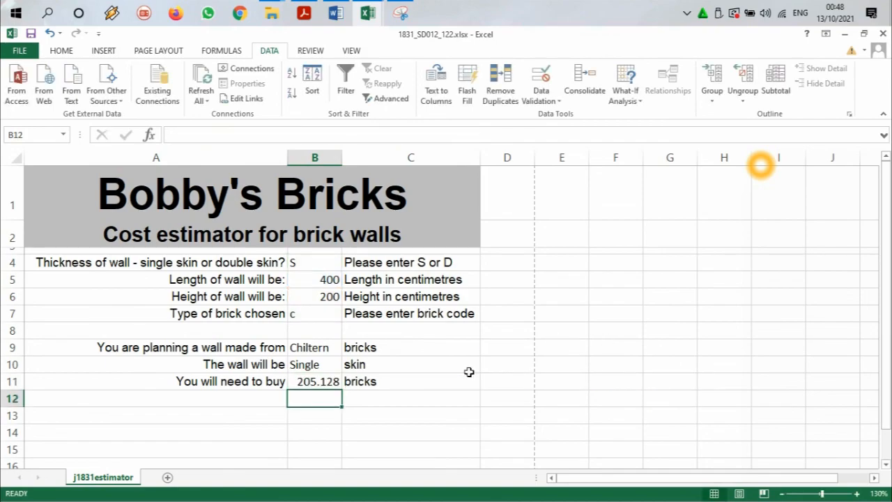
Step: Set the wall thickness in B4 to D and review the IF values for single and double skin in B11's formula
left_click(311, 261)
left_click(348, 264)
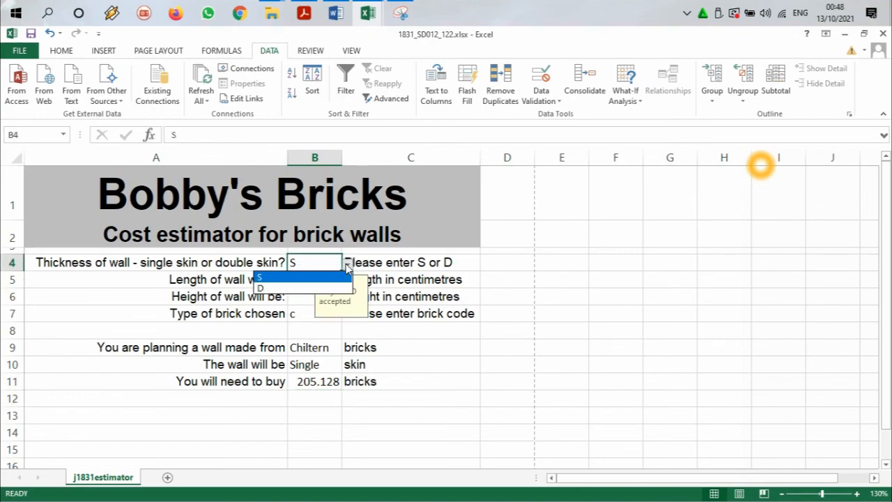
left_click(315, 288)
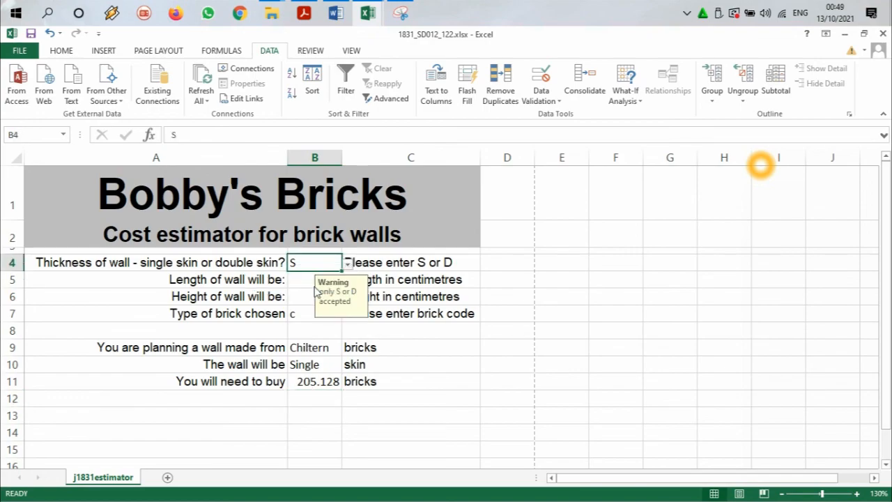
double_click(317, 380)
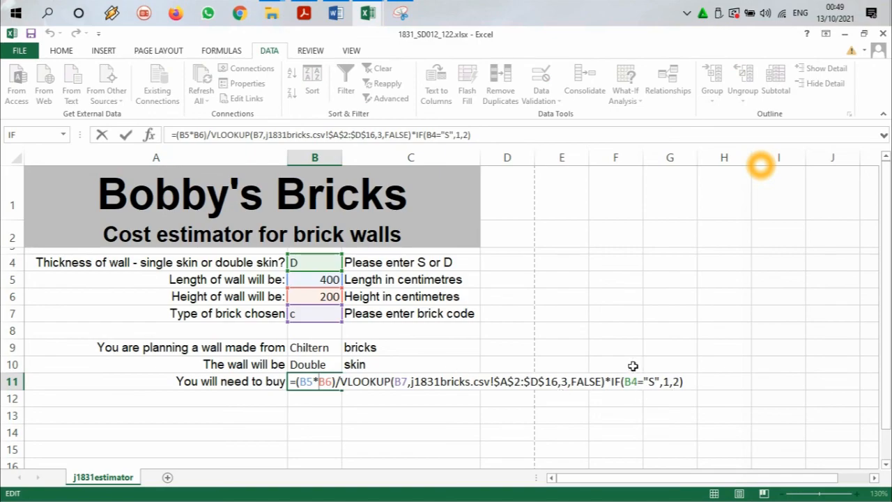
double_click(666, 382)
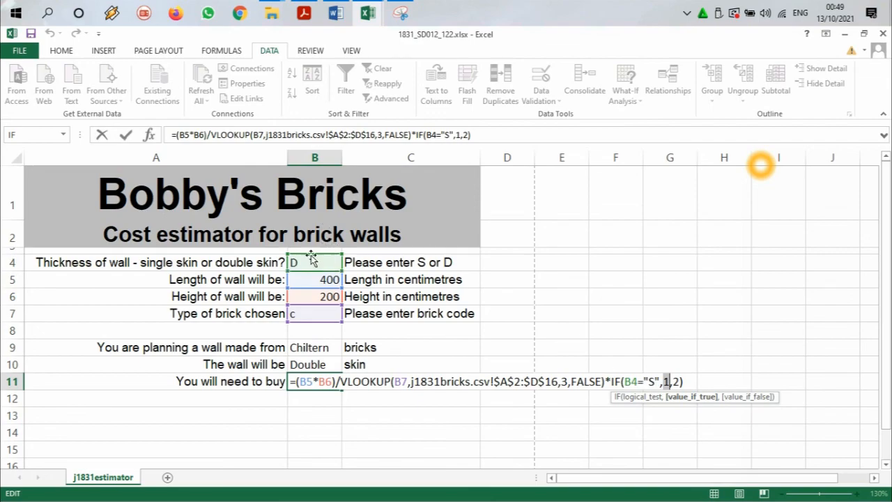
left_click(675, 382)
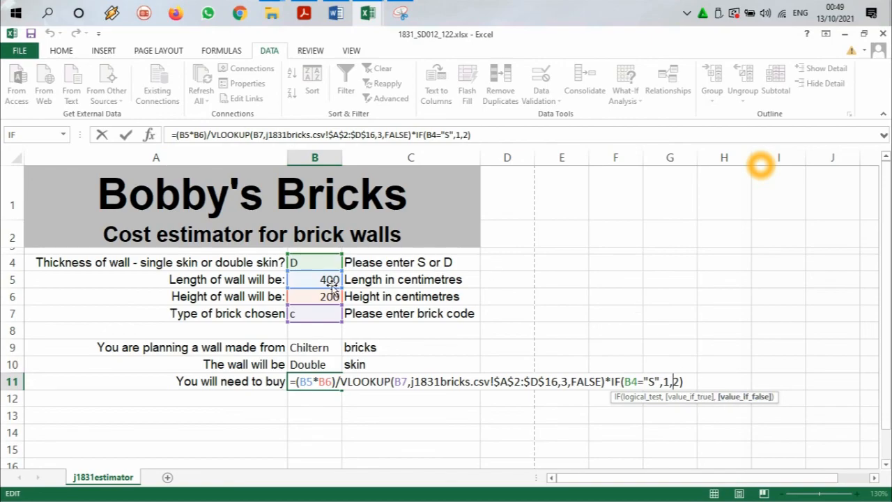
key("Return")
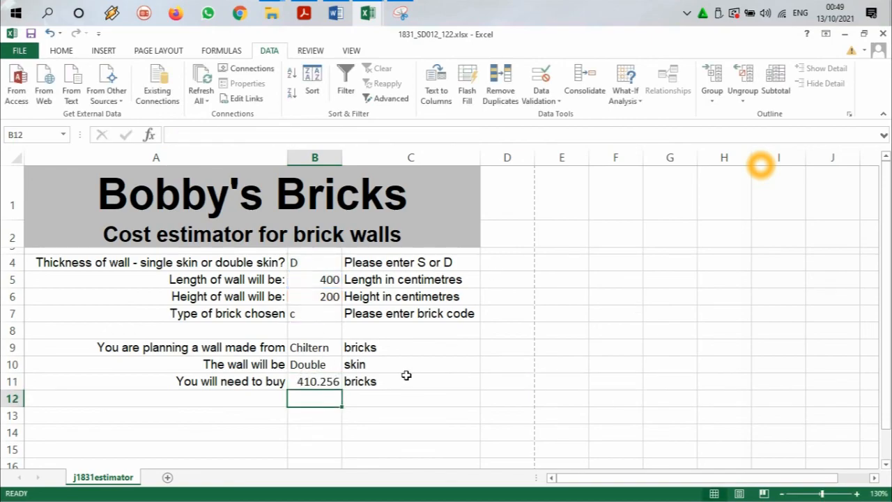
Step: Switch to the question paper in Adobe Acrobat Reader, highlight "For both double skin and single skin walls:" in green and select the extra 10% rule
left_click(304, 13)
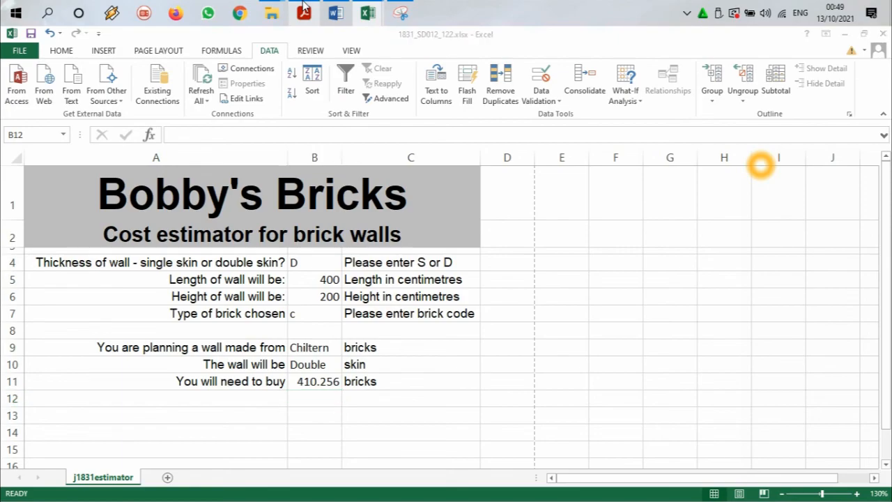
left_click_drag(124, 248, 360, 249)
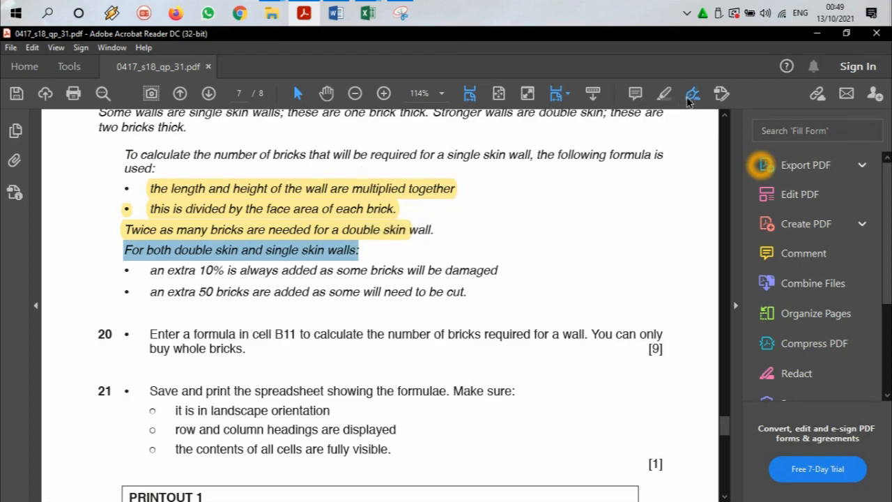
left_click(664, 93)
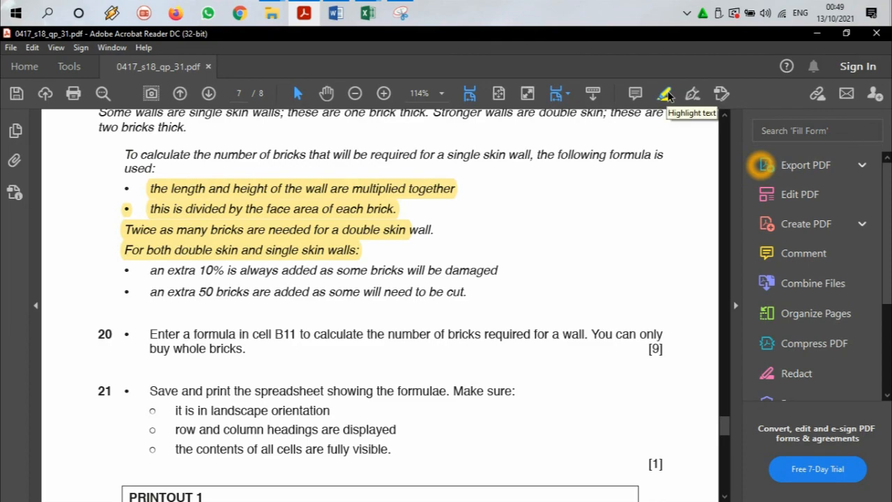
left_click(238, 252)
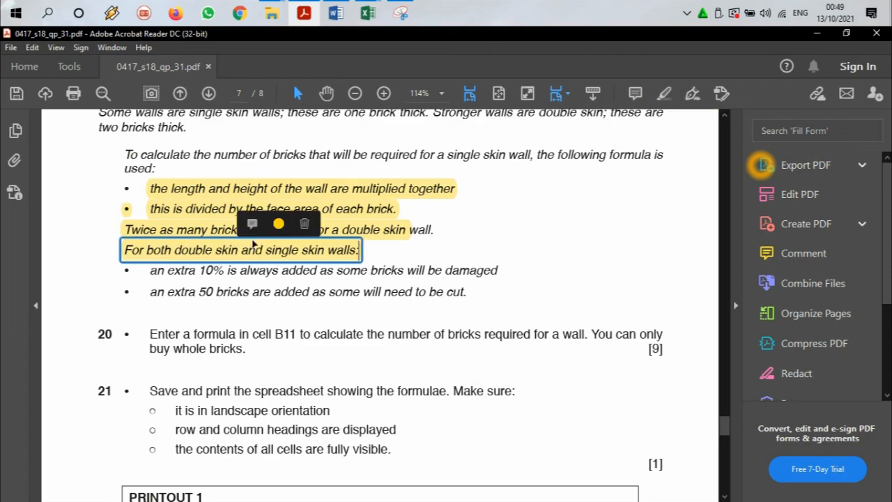
left_click(279, 227)
left_click(333, 171)
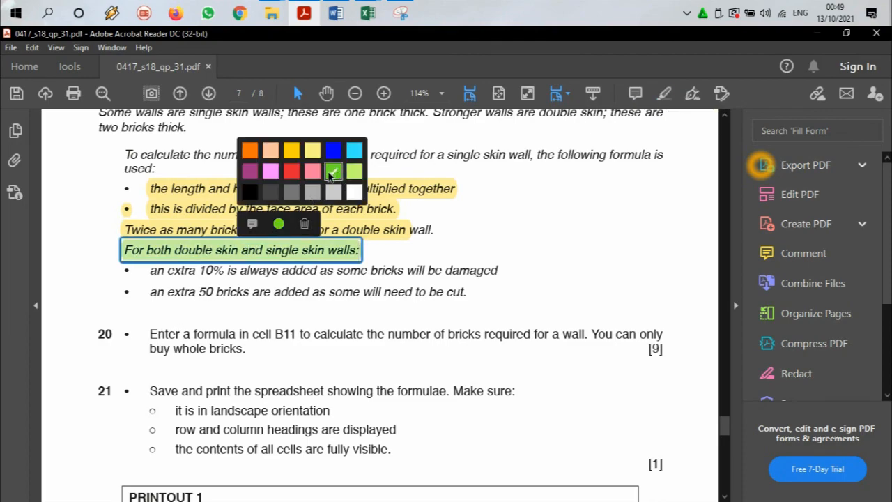
left_click_drag(150, 271, 463, 272)
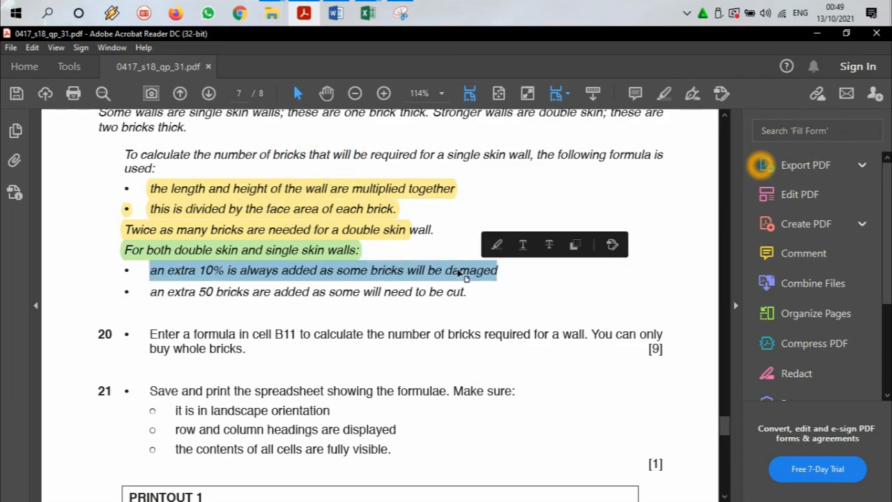
Step: Return to the estimator workbook in Excel, enclose B11's whole calculation in brackets and multiply it by 1.10
left_click(367, 12)
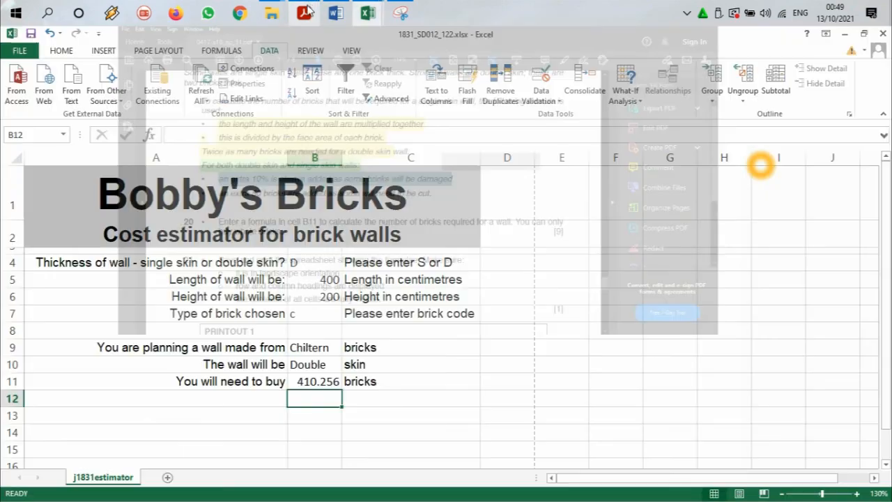
double_click(330, 383)
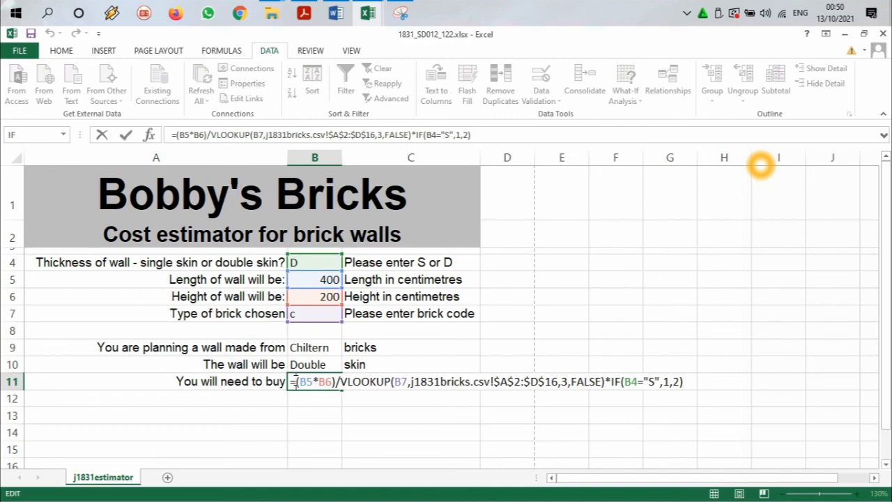
left_click(295, 381)
type("(")
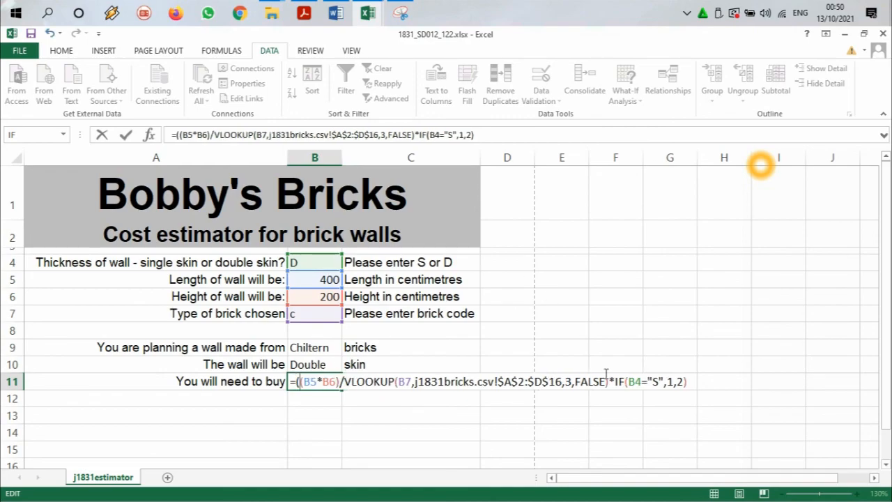
left_click(688, 381)
type(")*1.10")
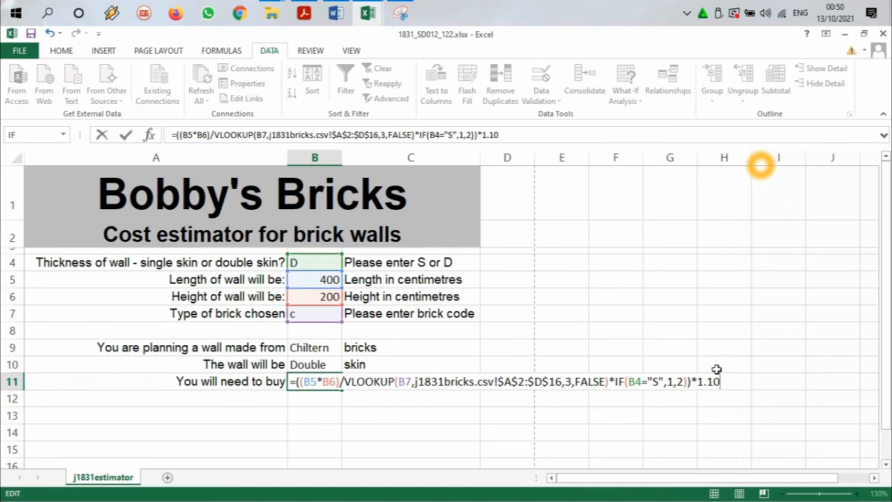
key("ctrl+Return")
key("Return")
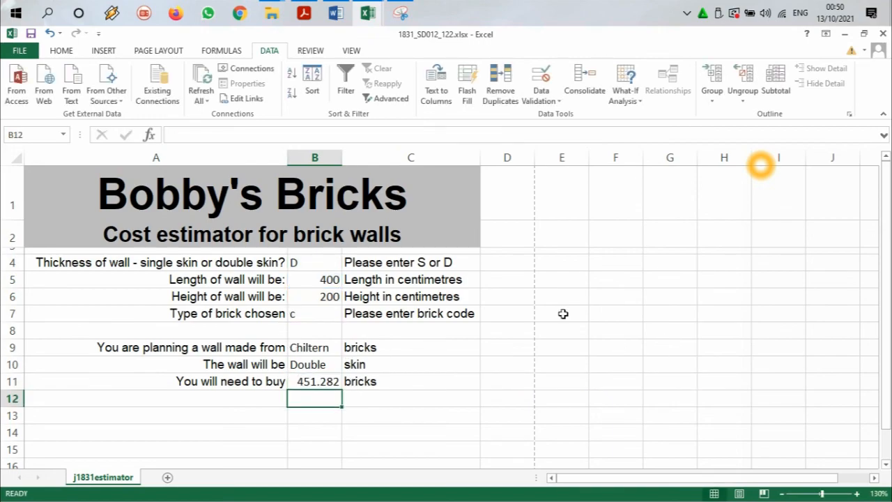
left_click(329, 382)
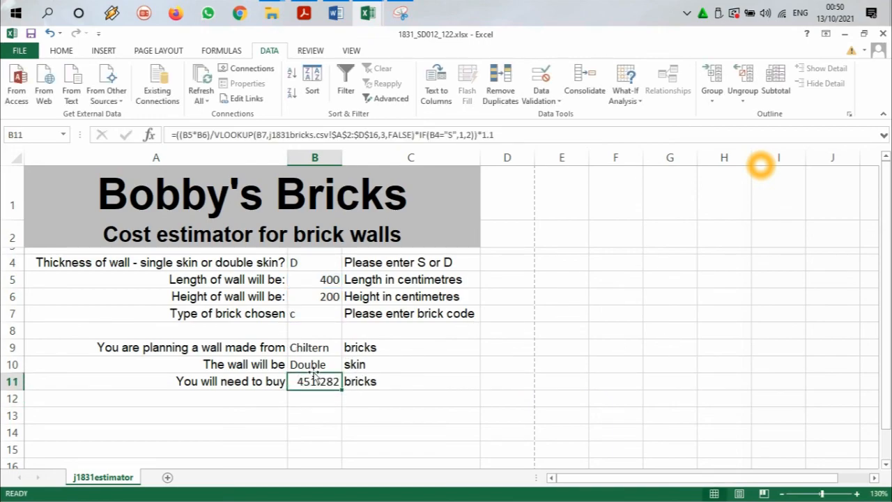
Step: Switch to the question paper in Adobe Acrobat Reader and highlight the extra 10% and extra 50 bricks rules in green
left_click(304, 12)
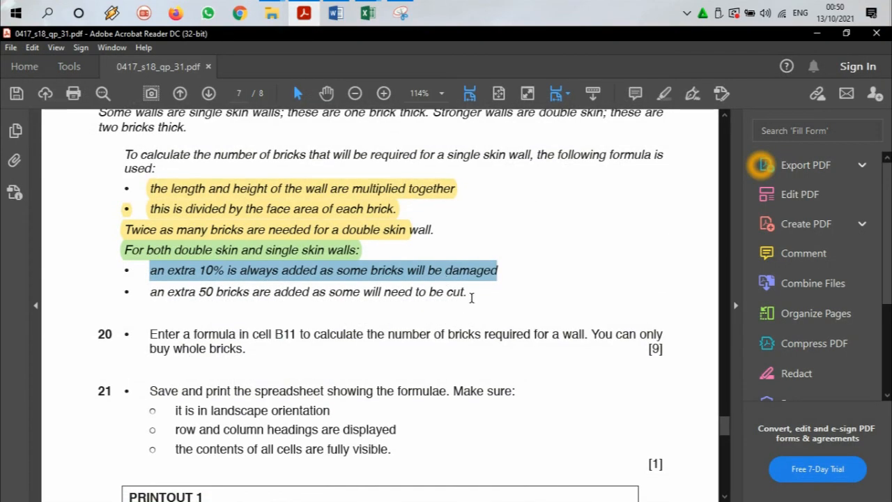
left_click_drag(150, 293, 409, 294)
left_click_drag(467, 293, 150, 271)
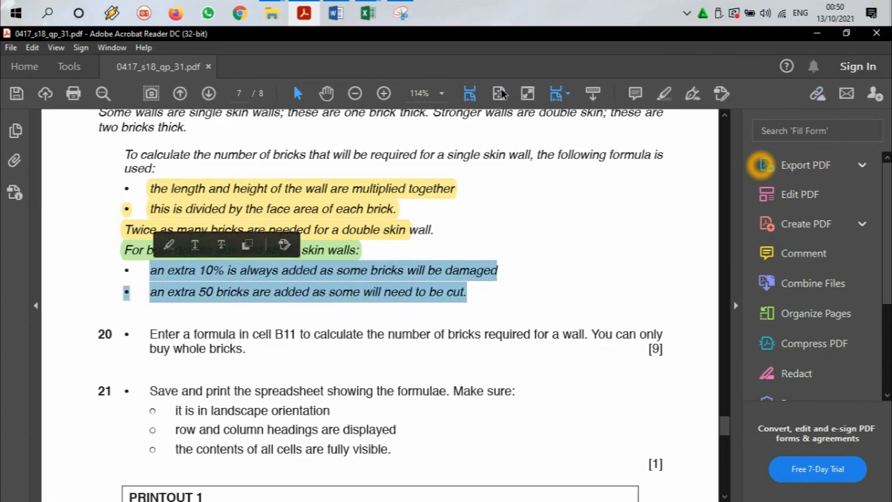
left_click(664, 96)
Step: Return to the estimator workbook in Excel and add 50 to the end of B11's formula
left_click(817, 33)
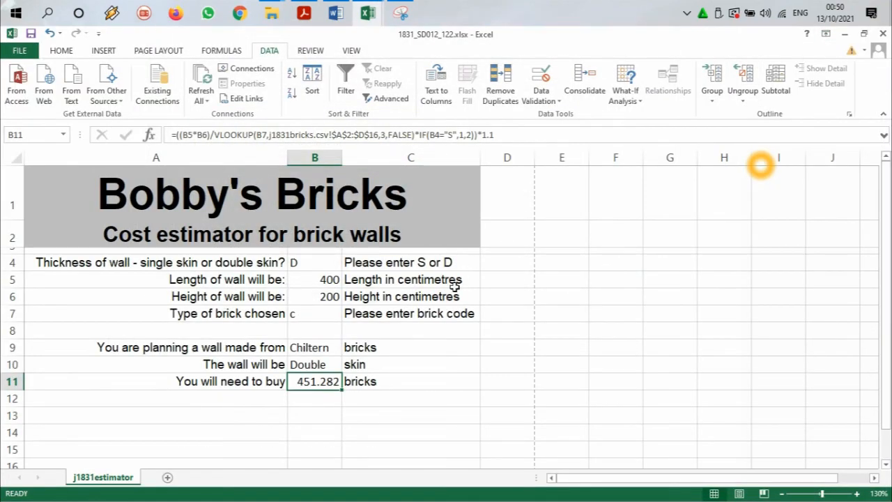
double_click(329, 383)
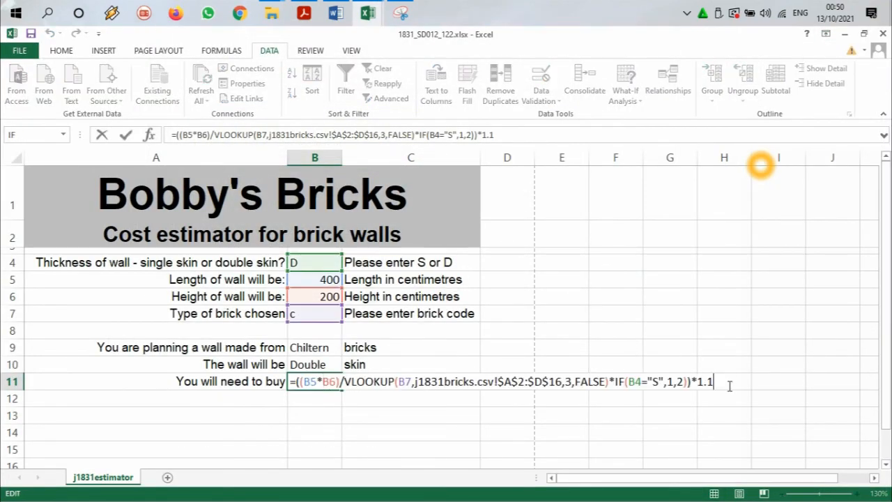
type("+50")
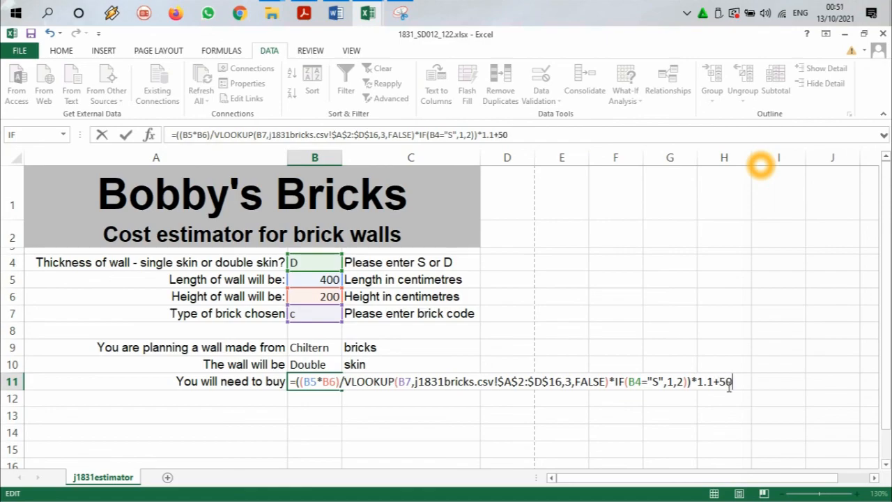
key("Return")
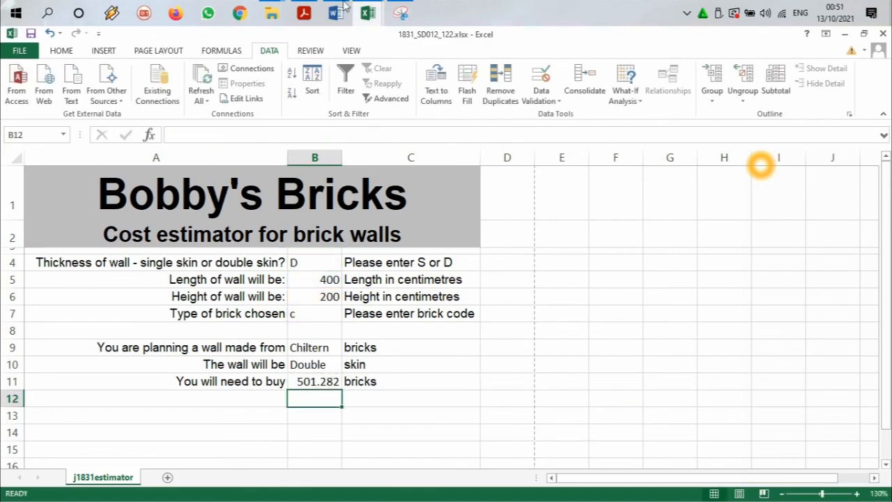
Step: Switch to the question paper in Adobe Acrobat Reader and read task 20's instruction for the formula in cell B11
left_click(304, 10)
scroll(269, 338, "down", 2)
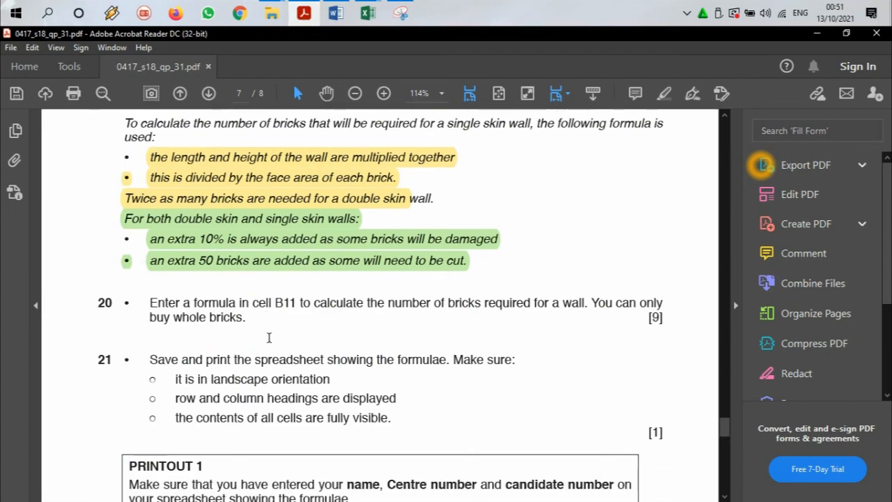
left_click_drag(210, 273, 588, 272)
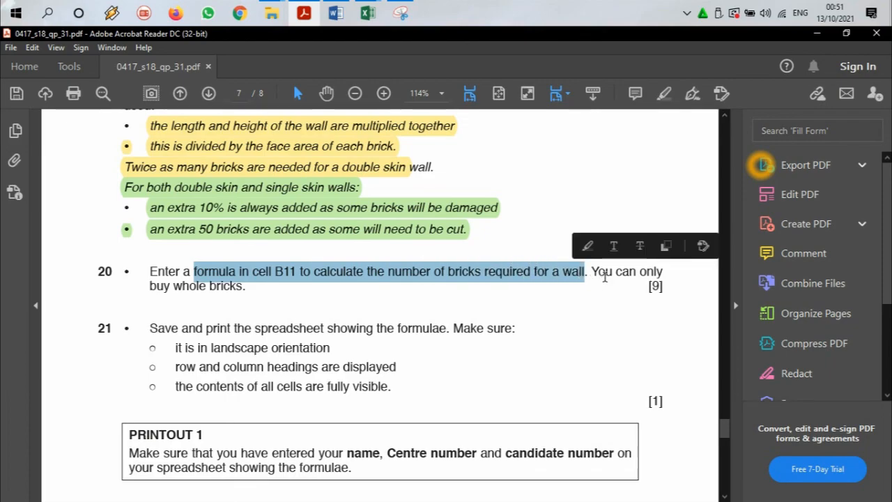
Step: Read task 20's full instruction, including the whole bricks rule, and return to cell B11 of the estimator workbook in Excel
mouse_move(157, 286)
left_mouse_down()
mouse_move(241, 286)
mouse_move(152, 271)
left_mouse_up()
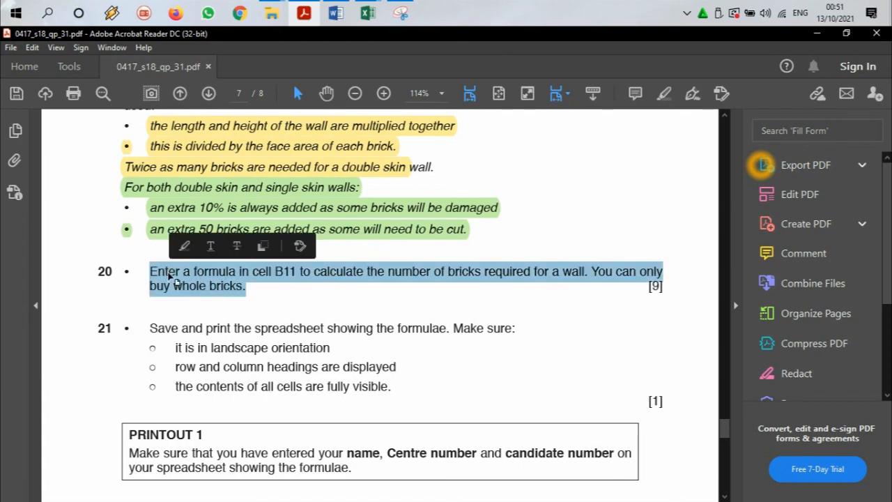
left_click(301, 19)
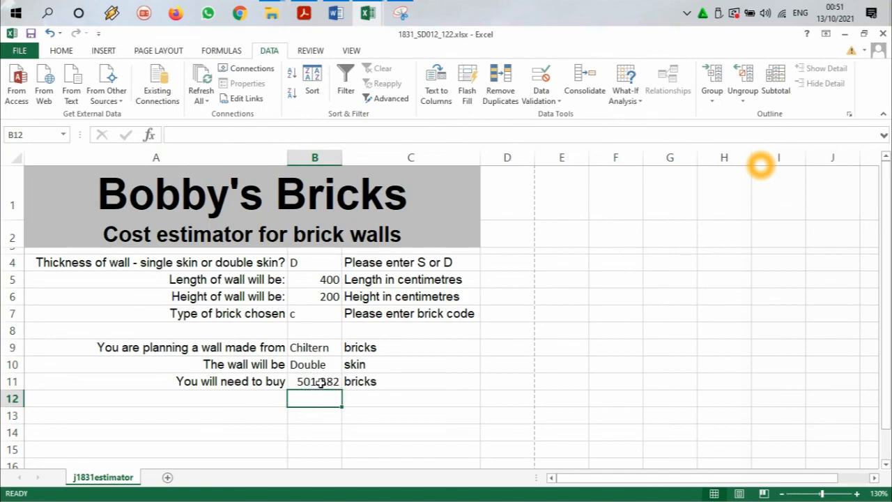
left_click(320, 381)
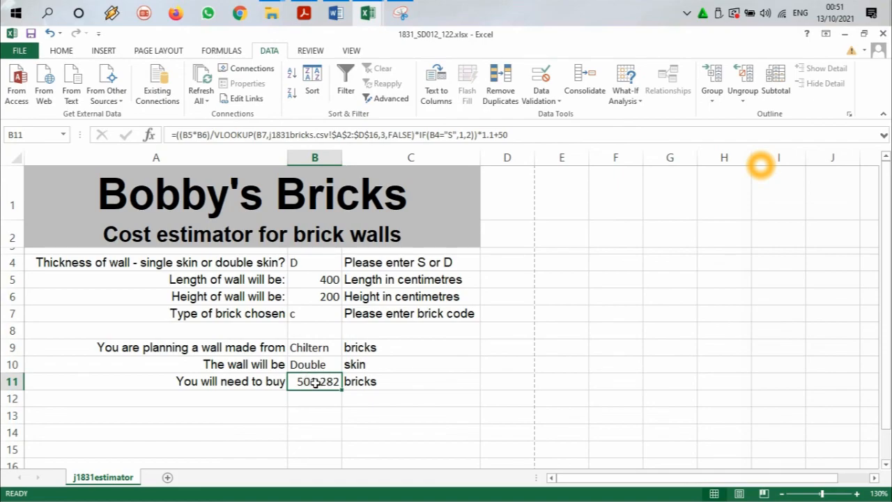
double_click(316, 381)
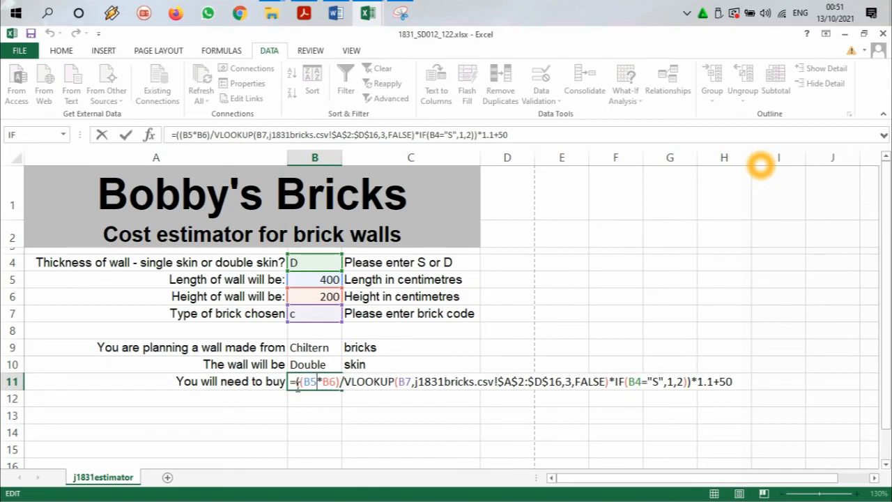
type("round")
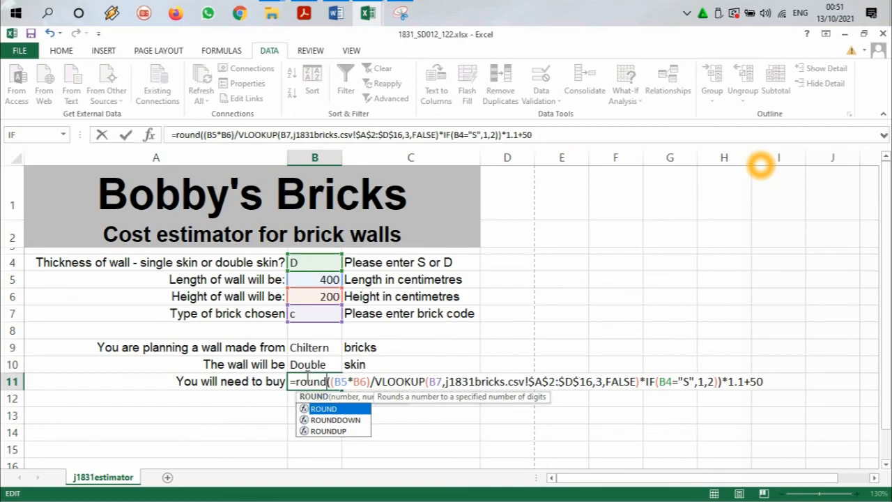
key("Escape")
key("Escape")
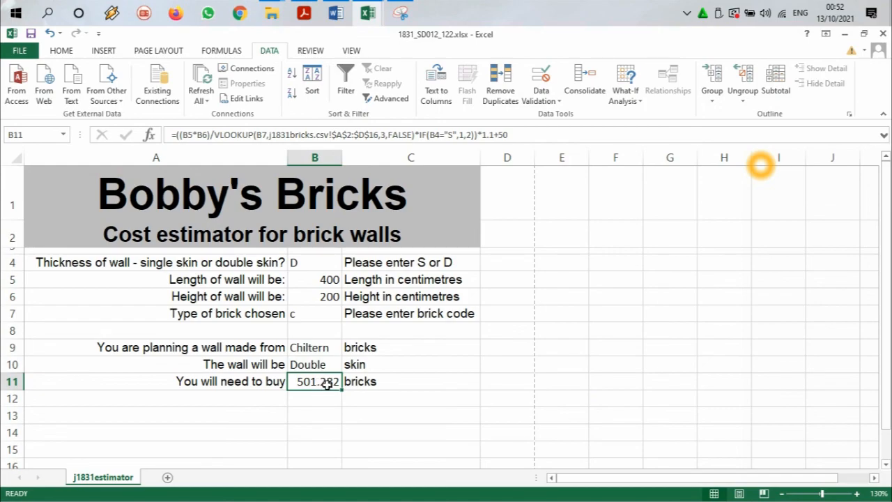
Step: Try to round up B11's brick calculation by inserting the ROUNDUP function directly after the equals sign
double_click(327, 384)
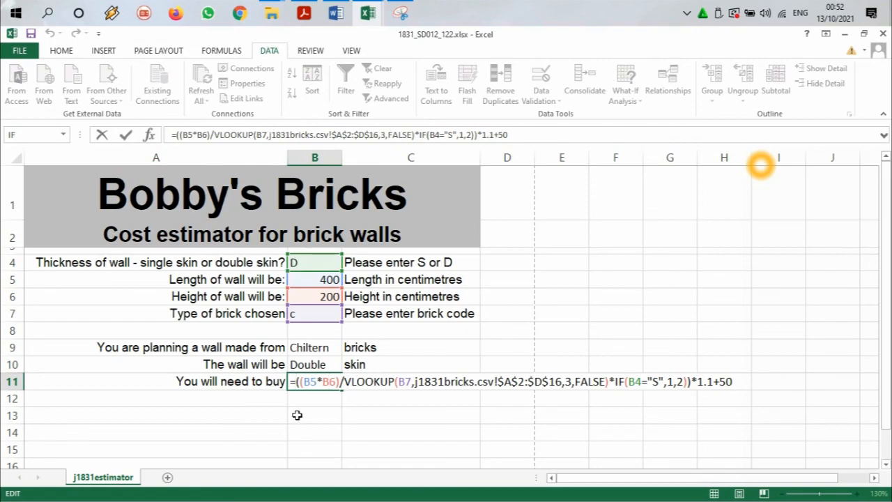
type("round")
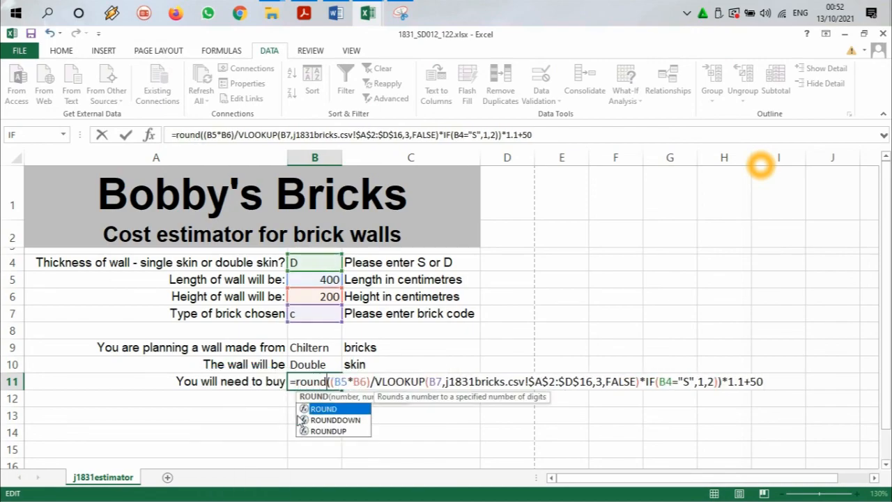
type("up")
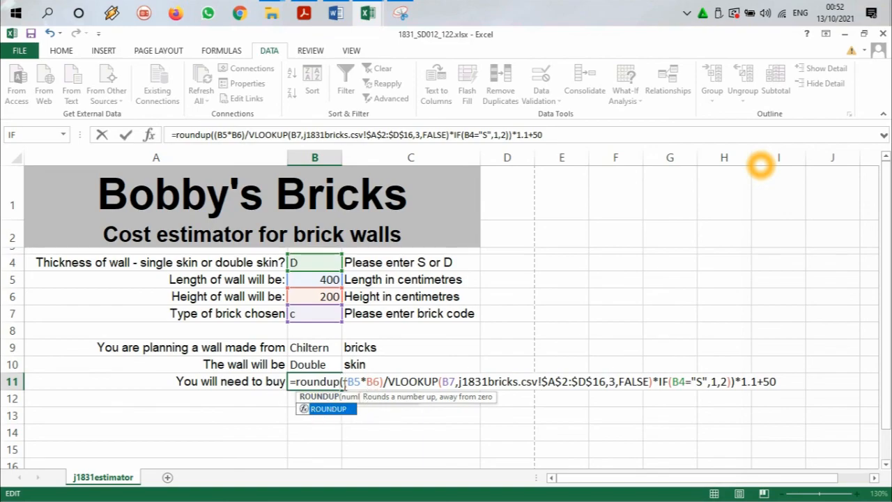
left_click(781, 383)
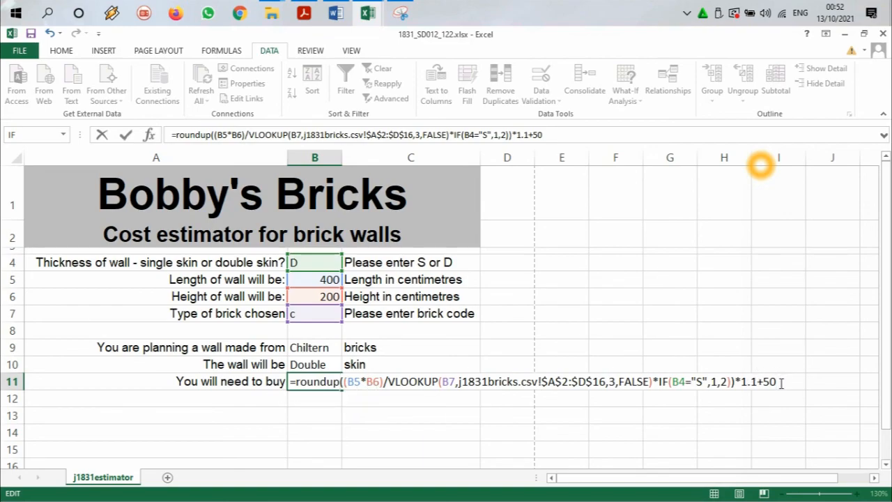
type(",")
left_click(342, 382)
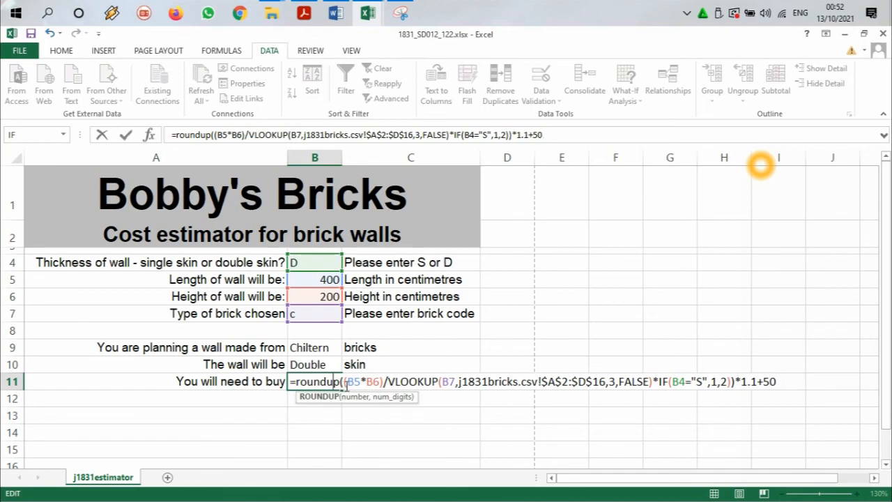
left_click(347, 380)
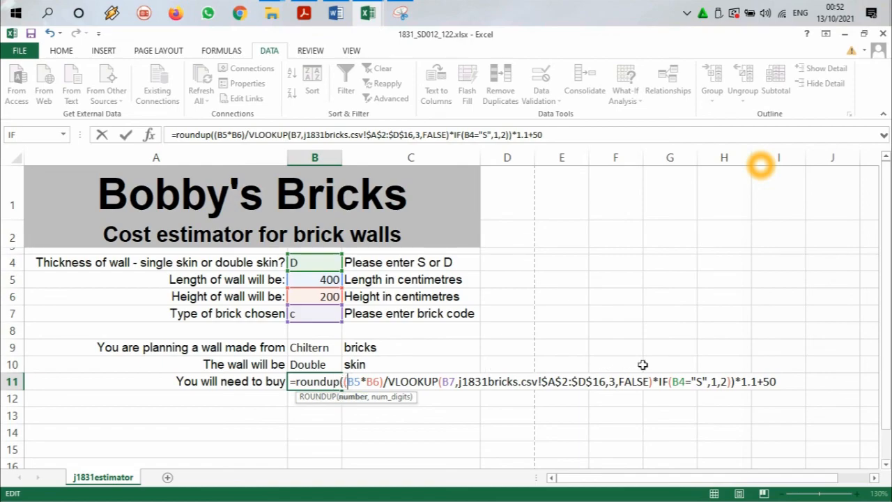
left_click(780, 380)
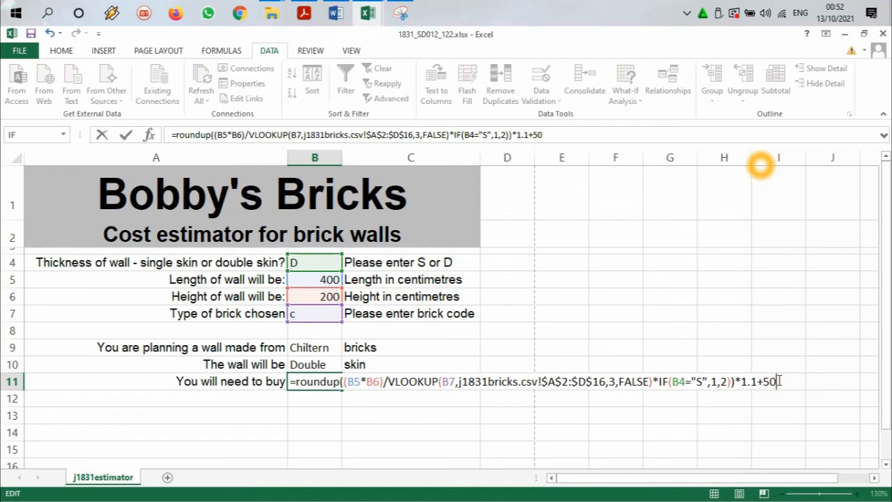
left_click(339, 388)
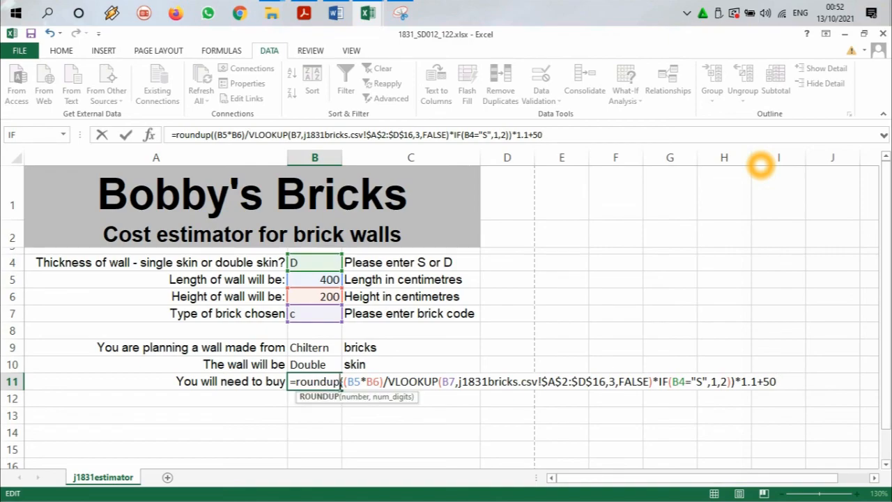
Step: Try an extra pair of brackets around B11's ROUNDUP calculation, keeping only the closing one after +50
type("(")
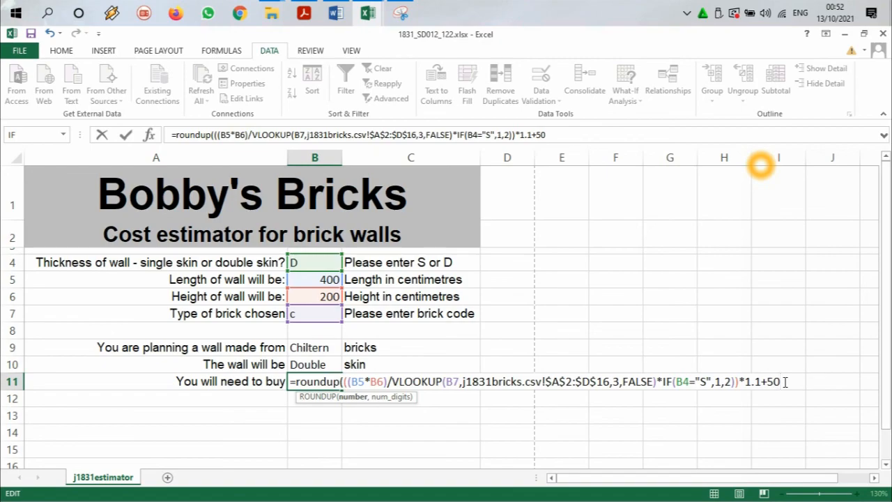
type("),")
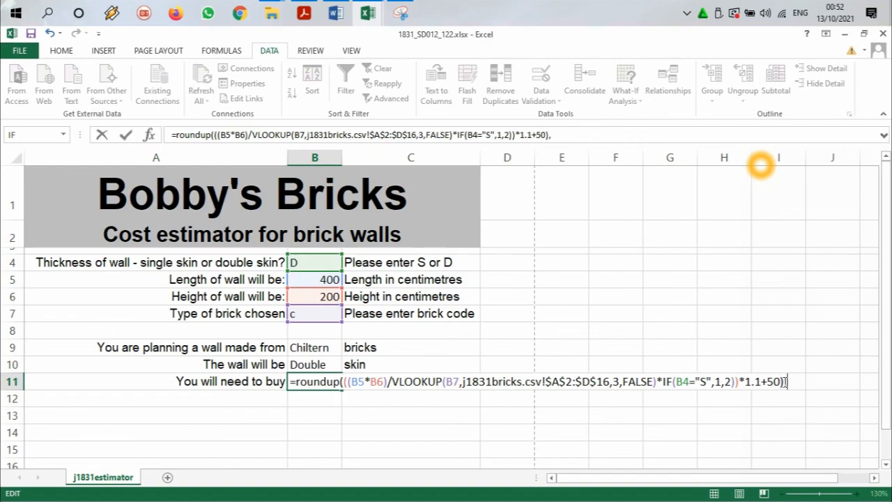
key("BackSpace")
left_click(343, 382)
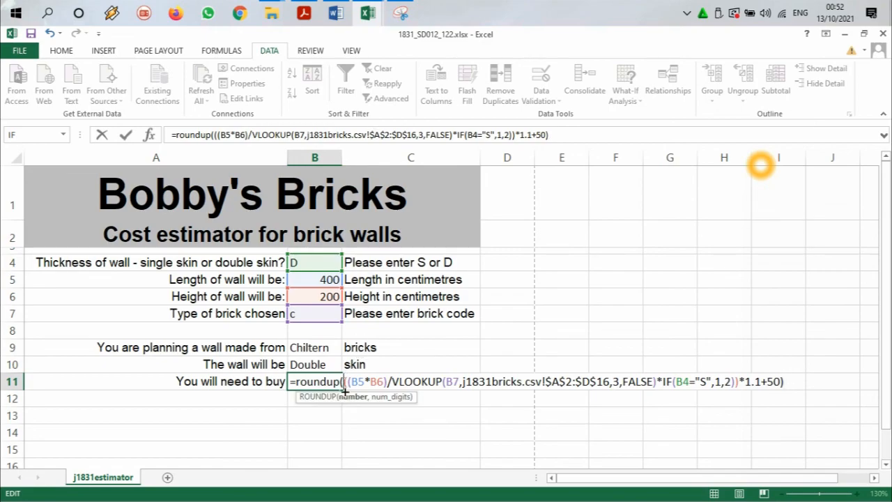
key("BackSpace")
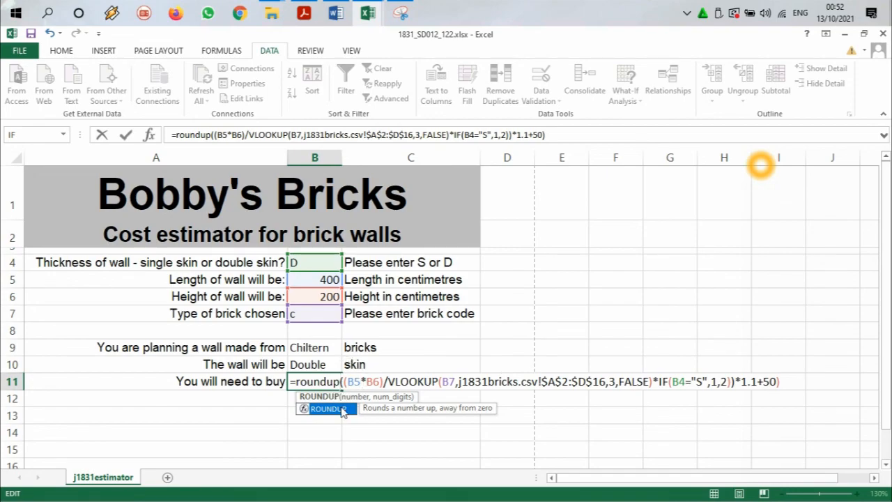
double_click(342, 411)
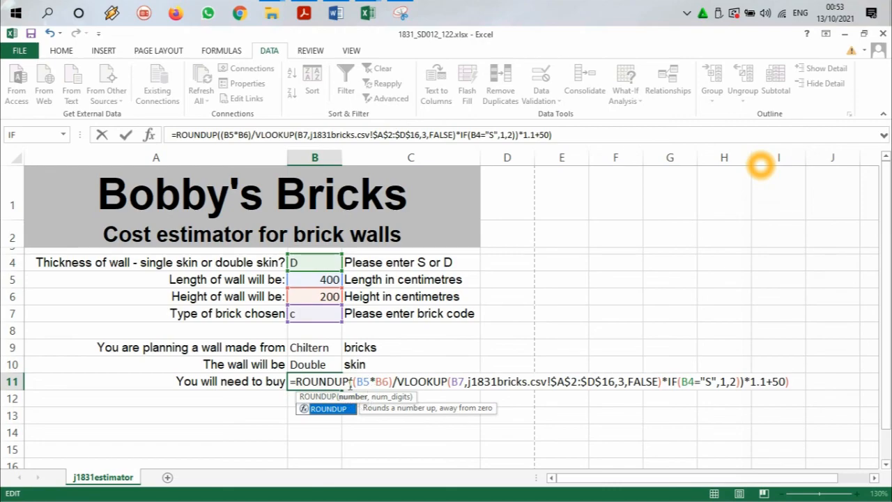
Step: Try to complete B11's ROUNDUP formula with 0 as the number of digits after the closing bracket
left_click_drag(350, 384, 426, 384)
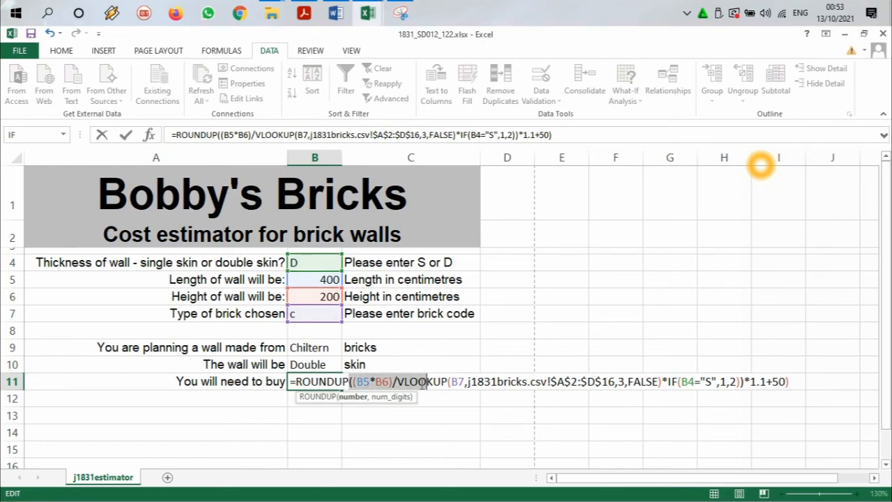
left_click(422, 384)
left_click(491, 383)
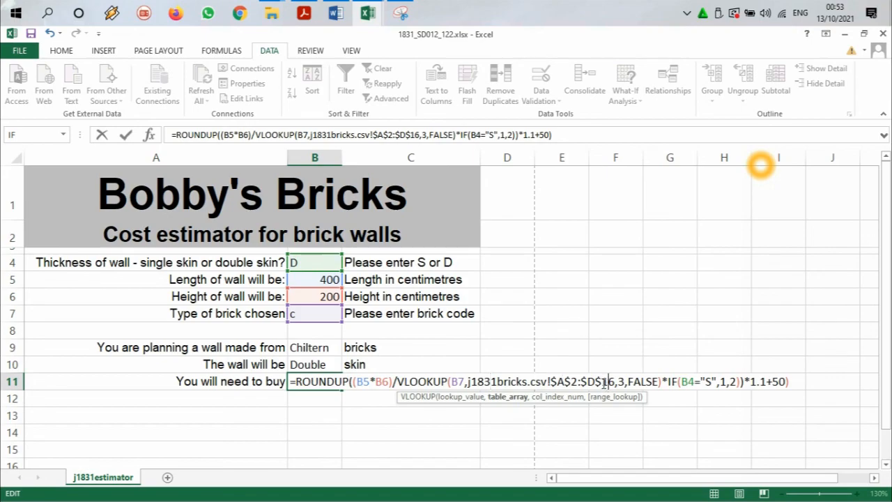
left_click(771, 382)
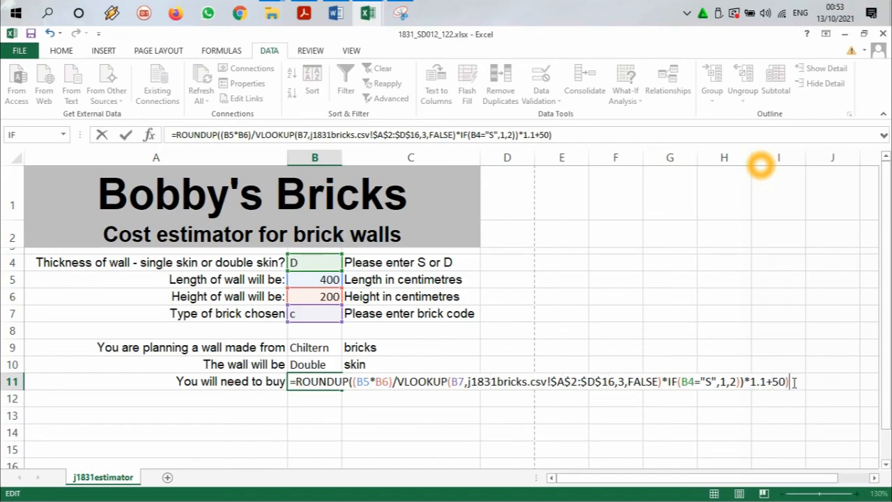
left_click(568, 132)
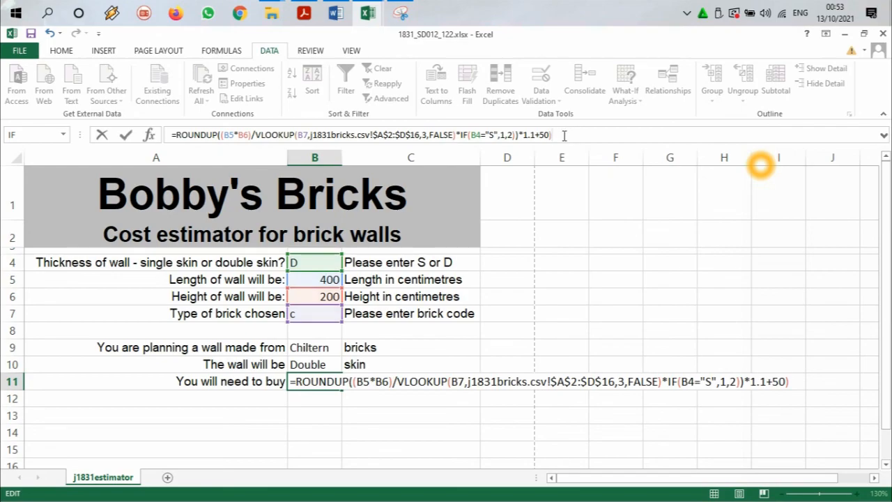
type("o")
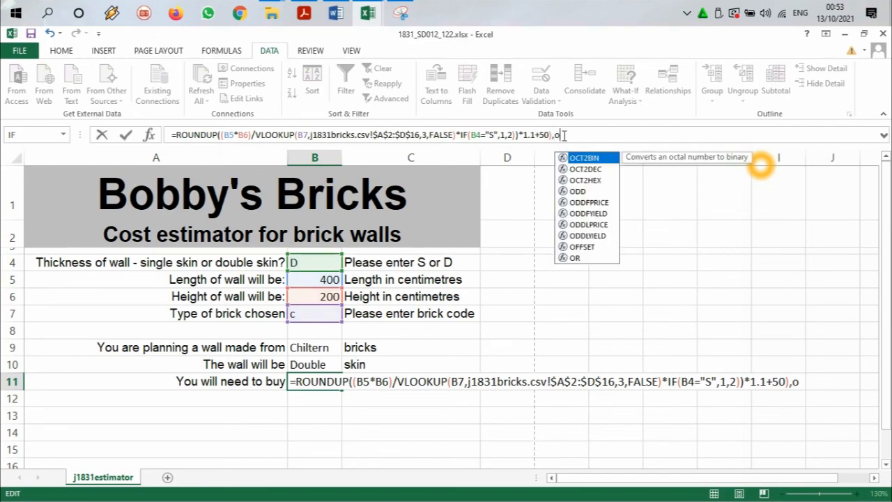
key("BackSpace")
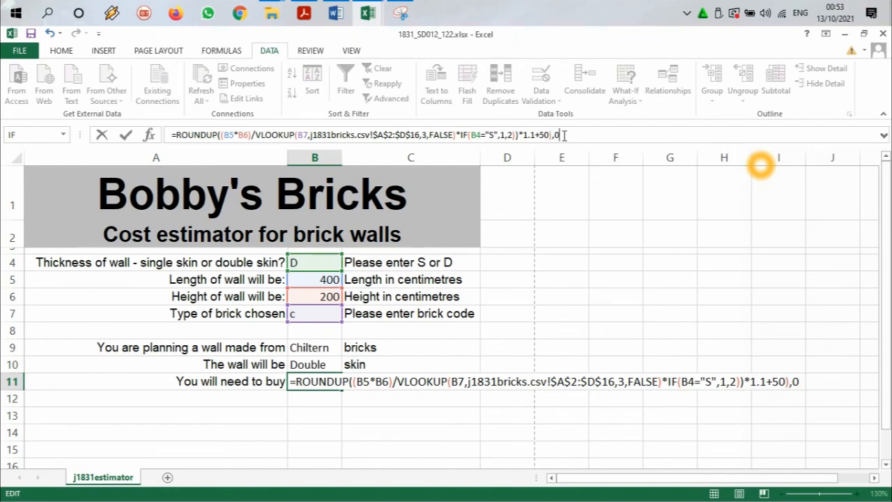
type("0")
key("Return")
key("Return")
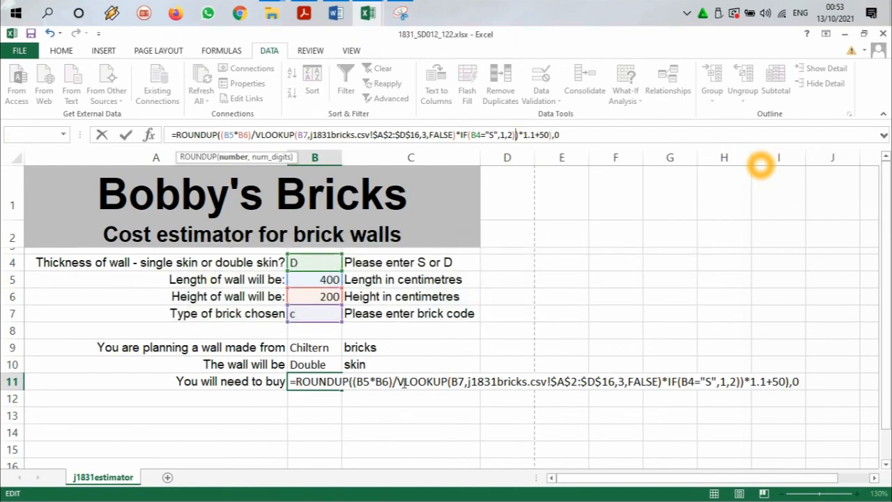
Step: Try to balance B11's ROUNDUP formula with another opening bracket before B5*B6 and a closing bracket after the 0
left_click(350, 381)
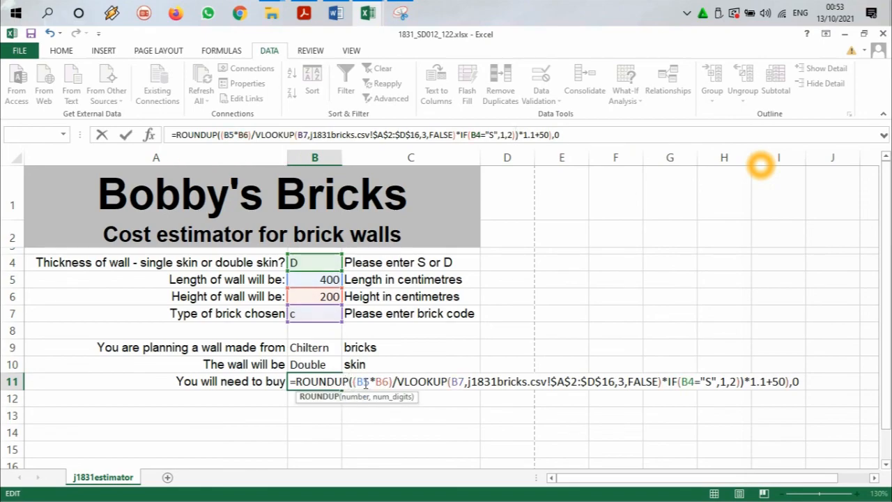
type("(")
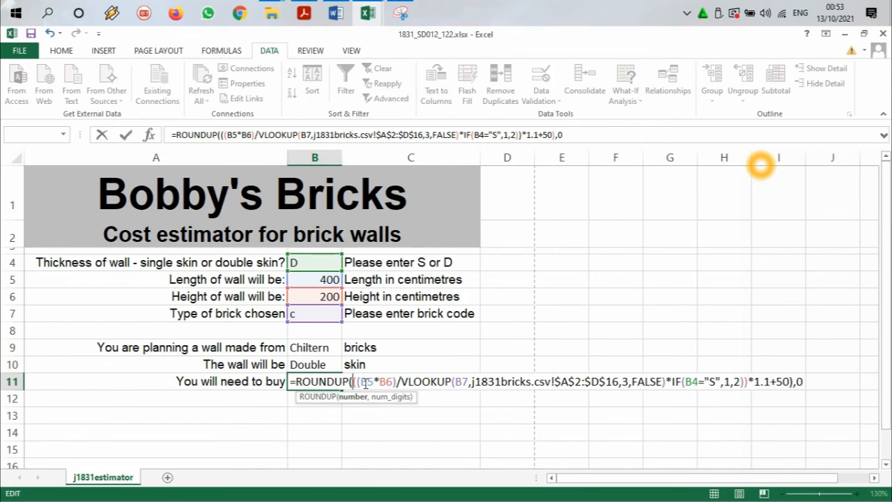
left_click(805, 381)
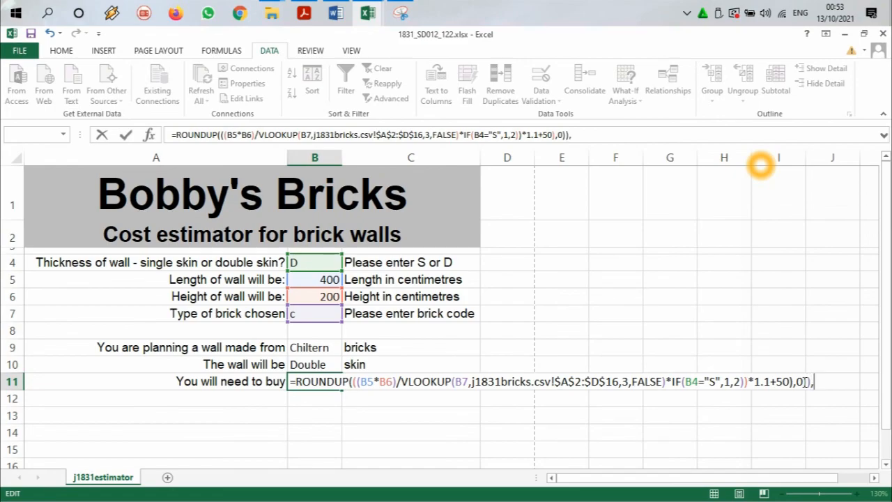
key("BackSpace")
Step: Remove ROUNDUP from B11, restart the formula with an equals sign and accept the suggested bracket correction
left_click_drag(352, 380, 274, 379)
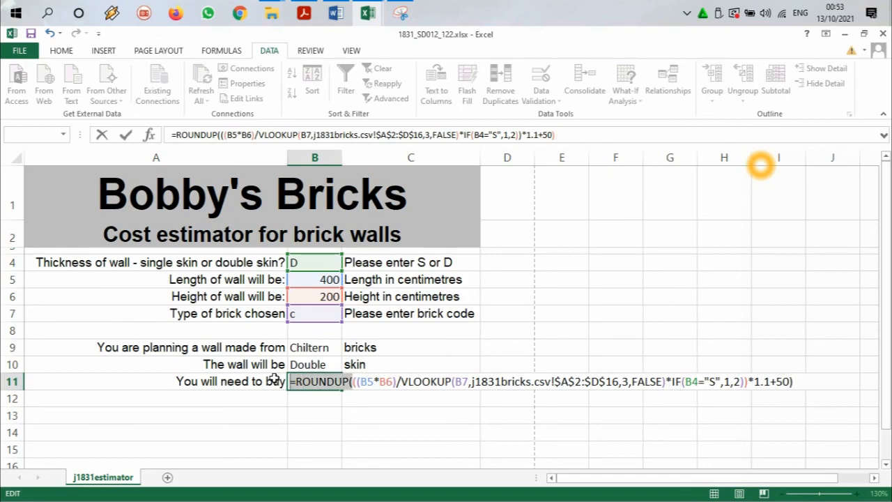
key("BackSpace")
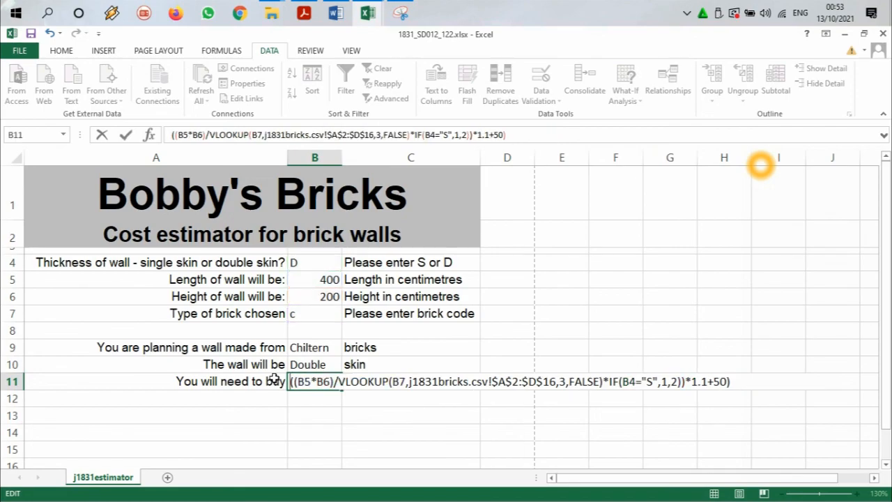
type("=")
key("Return")
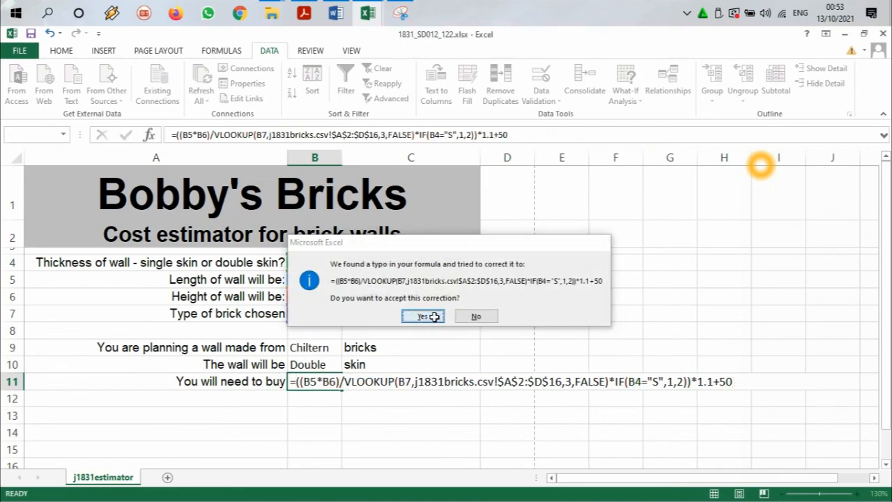
left_click(434, 317)
Step: Enclose the whole calculation in B11 in an extra pair of brackets, opening before ((B5*B6) and closing after +50
left_click(337, 383)
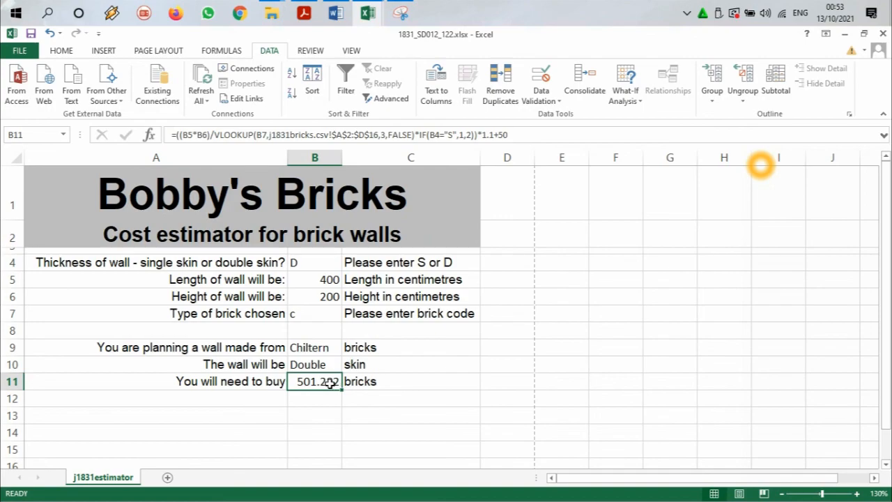
double_click(331, 383)
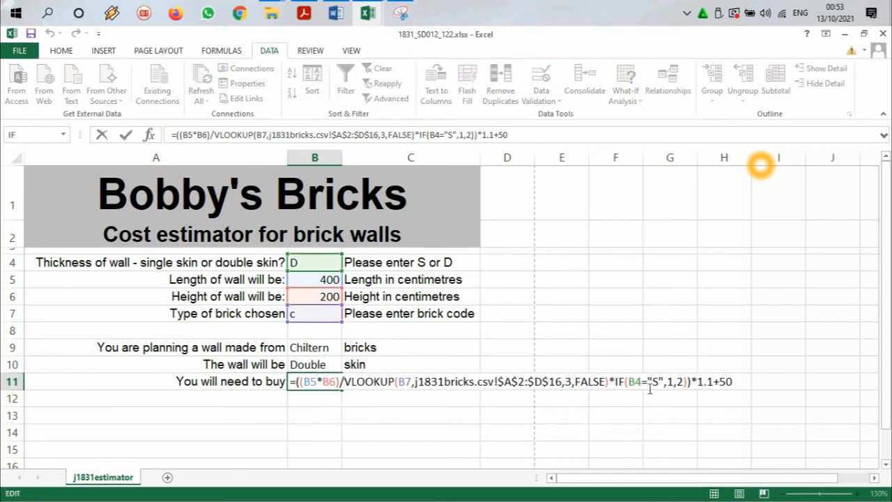
left_click(297, 382)
type("(")
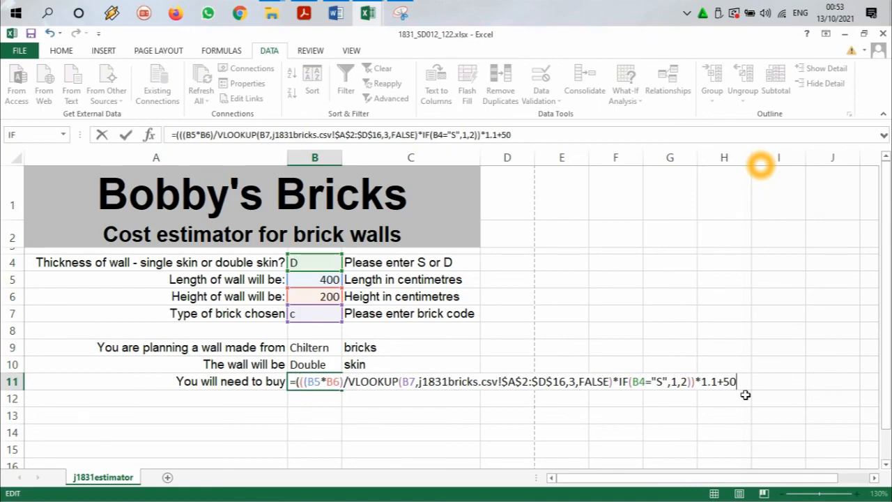
key("Return")
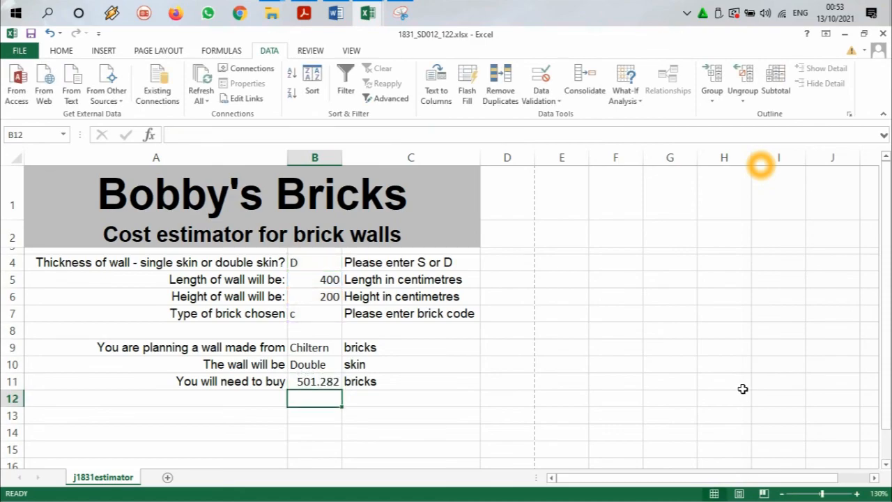
Step: Insert the ROUNDUP function between the equals sign and the outer opening bracket of B11's formula
left_click(319, 381)
double_click(302, 382)
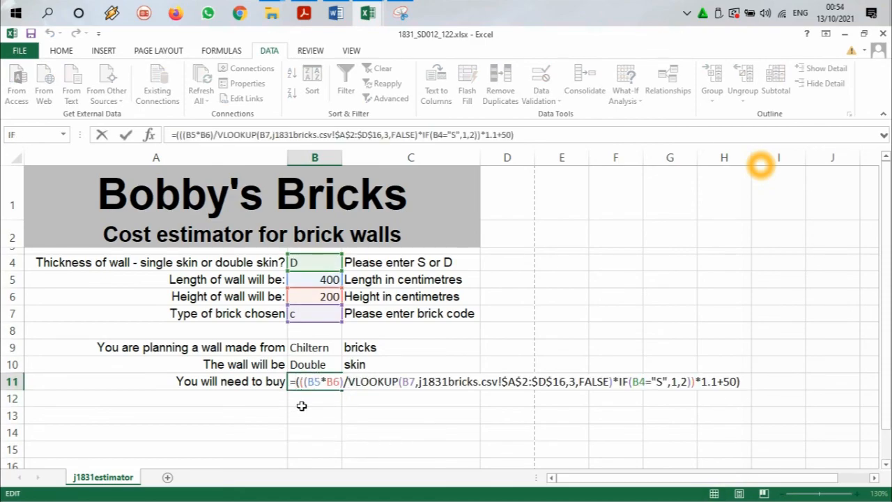
type("round")
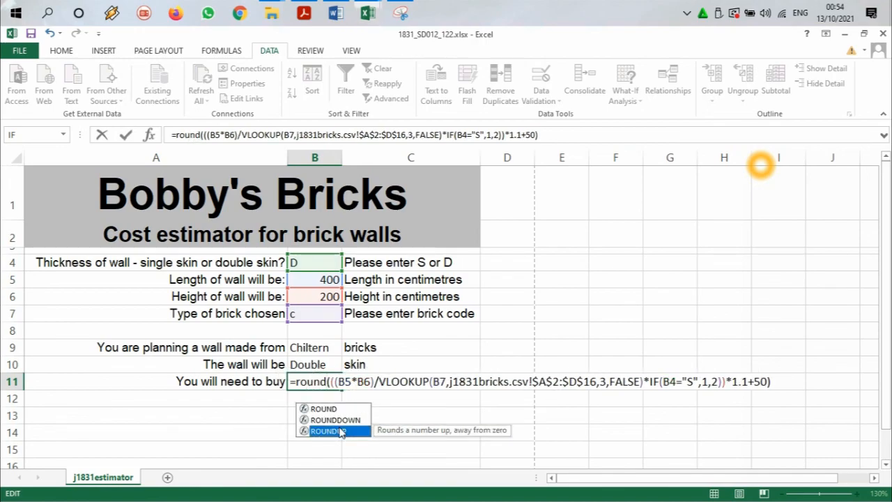
double_click(328, 431)
Step: Replace the closing bracket after +50 with ,0 as ROUNDUP's number of digits in B11 and accept the suggested bracket correction
left_click(799, 381)
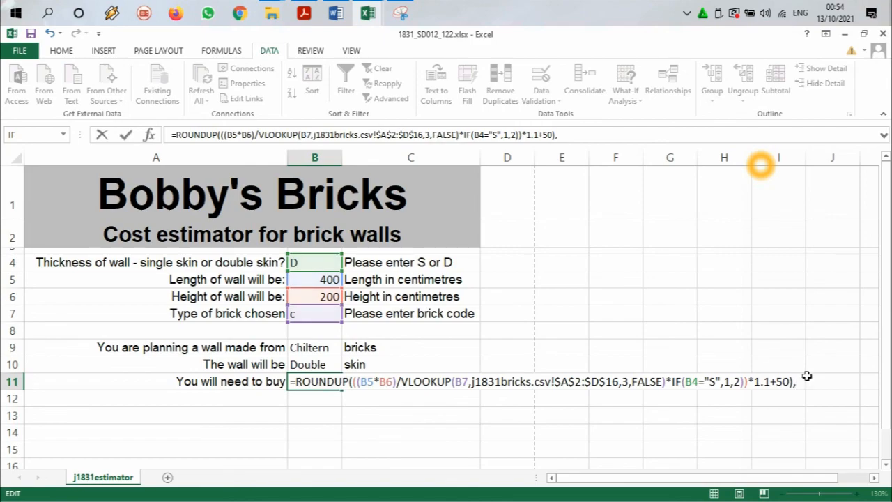
key("BackSpace")
key("BackSpace")
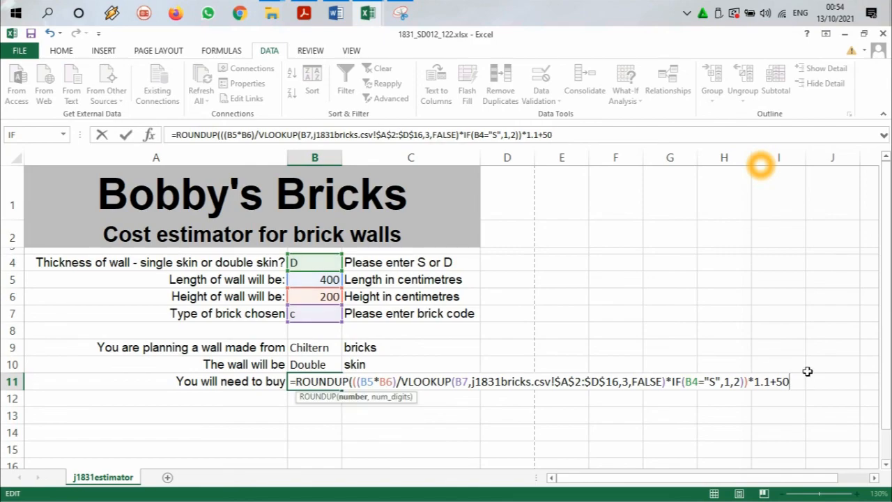
type(",0")
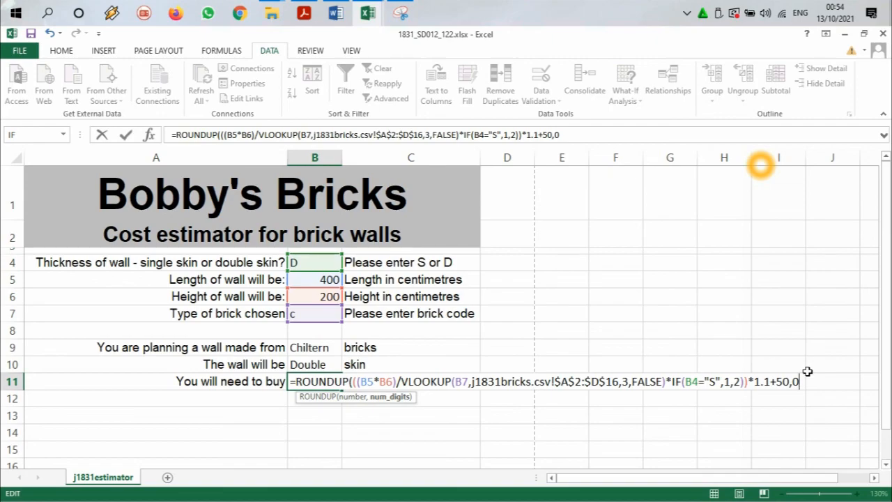
key("Return")
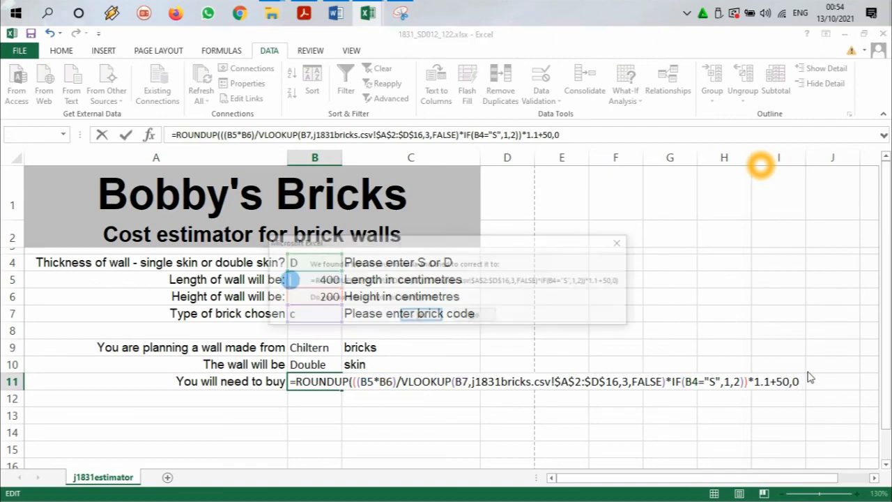
key("Return")
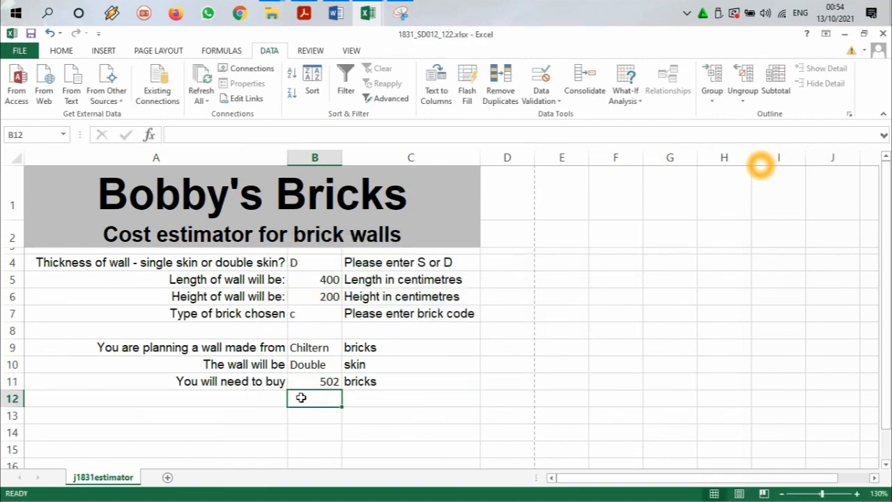
Step: Switch to the question paper in Adobe Acrobat Reader, highlight task 20's instruction and select task 21's opening line
left_click(329, 383)
left_click(304, 13)
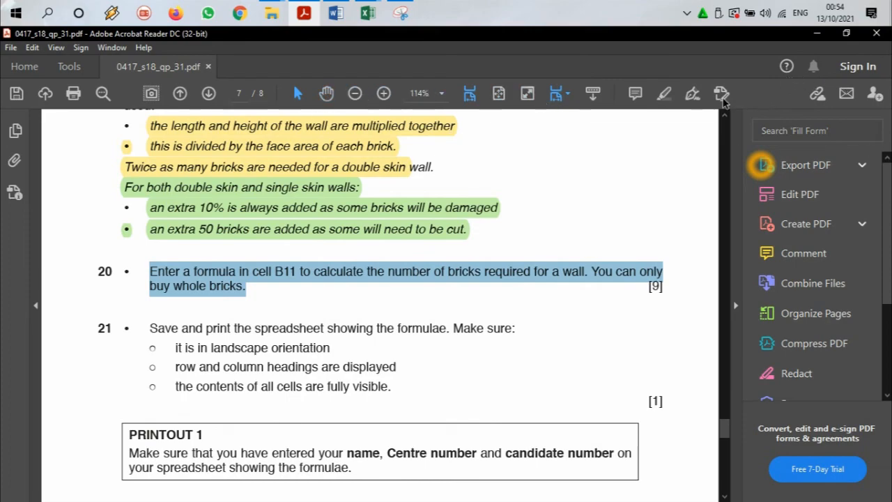
left_click(664, 93)
scroll(410, 267, "down", 3)
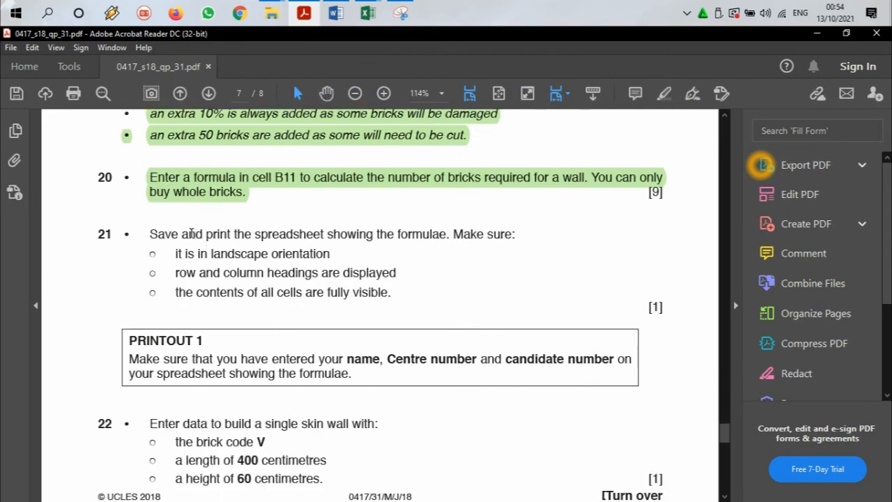
left_click_drag(183, 234, 324, 237)
scroll(362, 269, "down", 2)
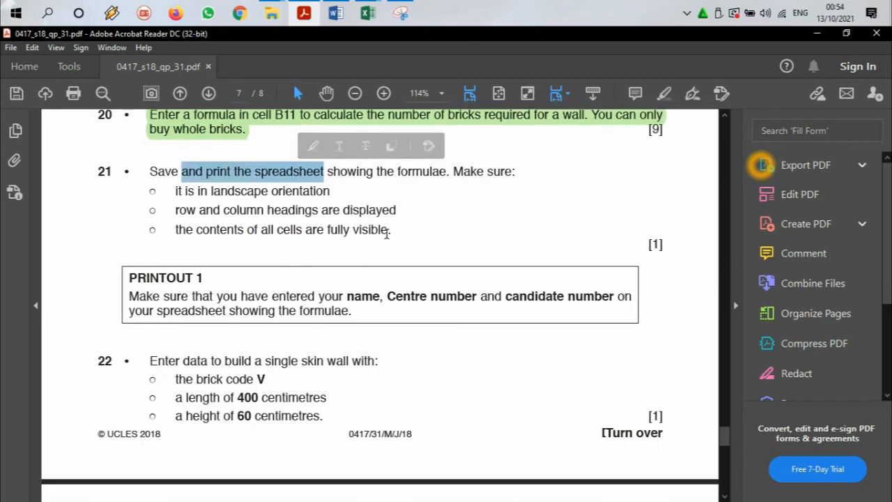
left_click_drag(151, 171, 513, 173)
Step: Switch back to the Excel workbook and show the formulas instead of their results in the j1831estimator sheet
left_click(363, 5)
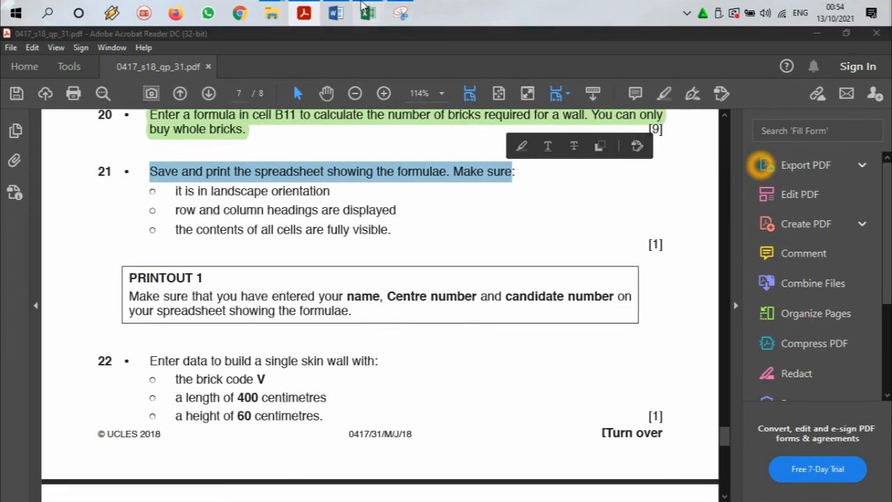
left_click(432, 66)
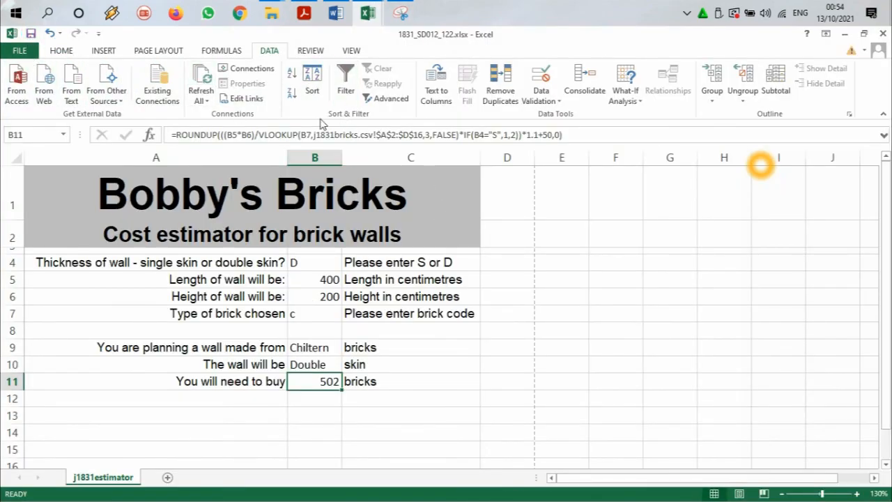
left_click(352, 53)
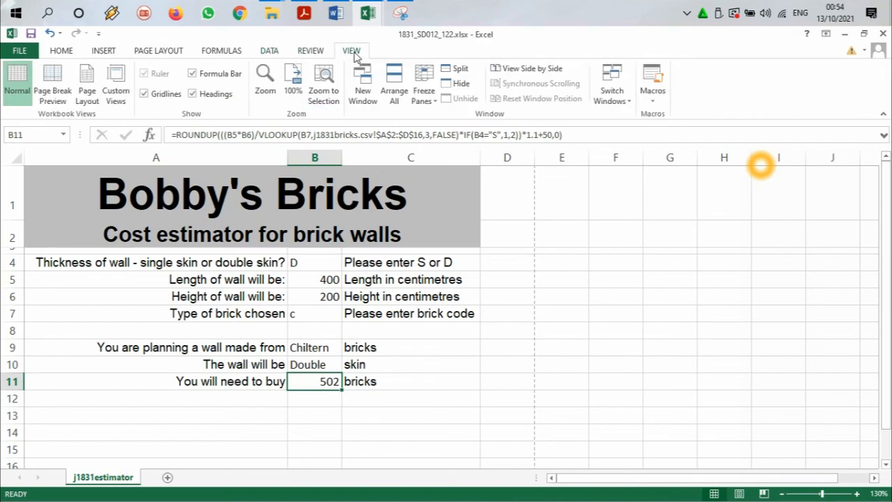
left_click(233, 51)
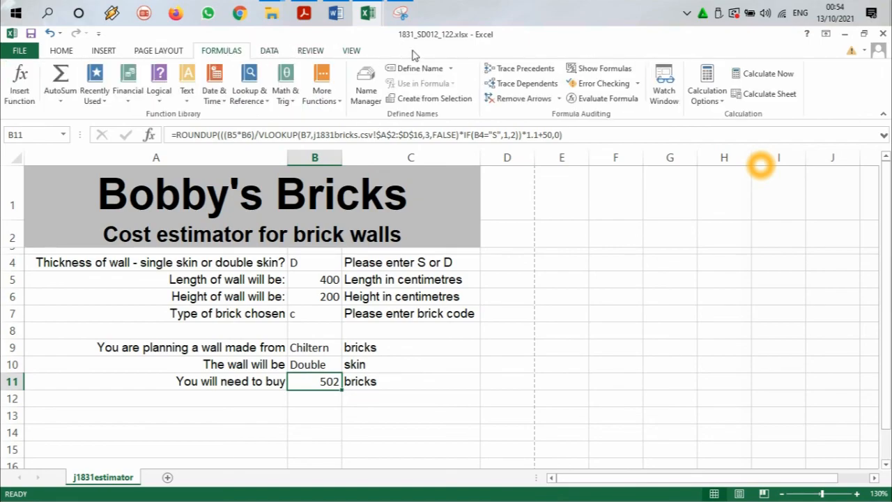
left_click(600, 69)
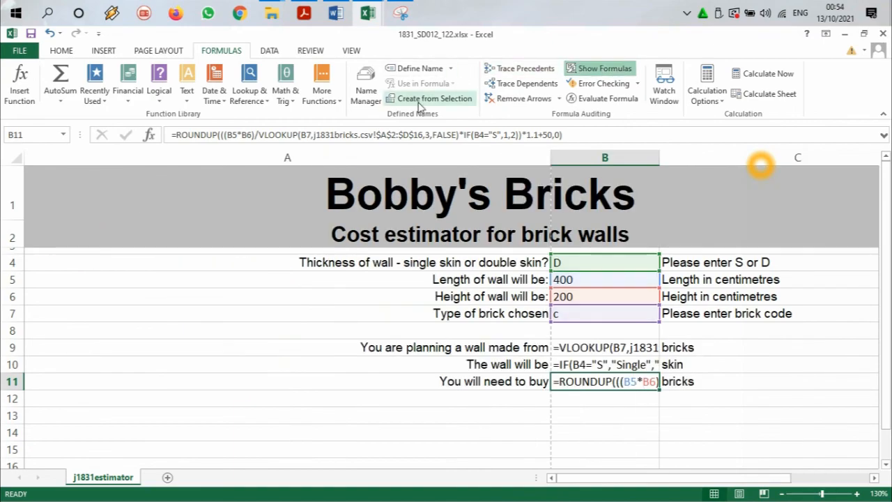
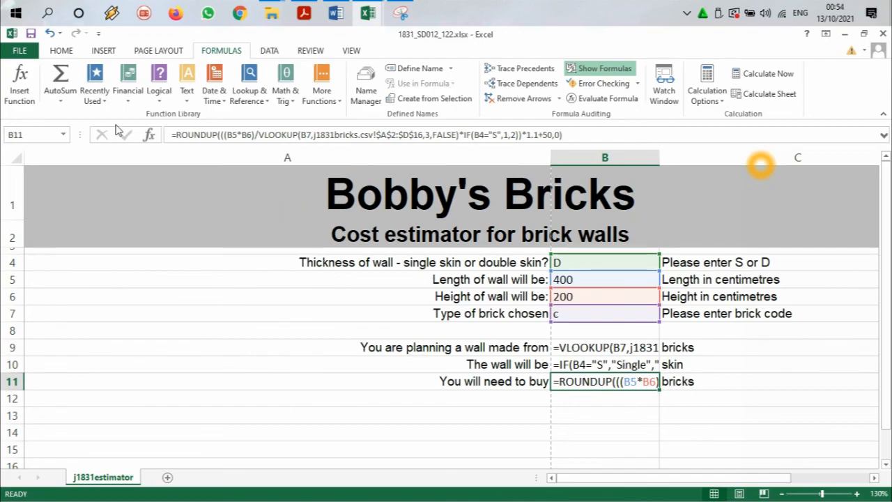
Step: Auto-fit the width of all columns in the sheet so that every formula in column B fits
left_click(9, 165)
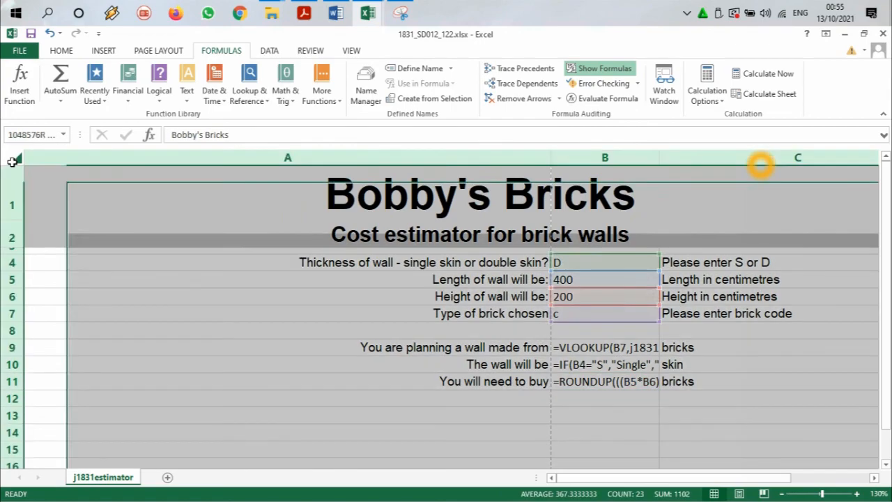
double_click(551, 163)
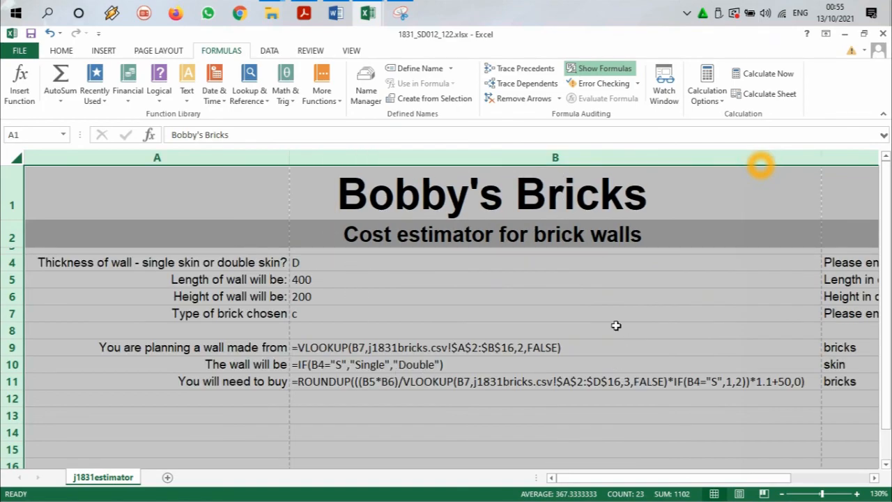
left_click(563, 412)
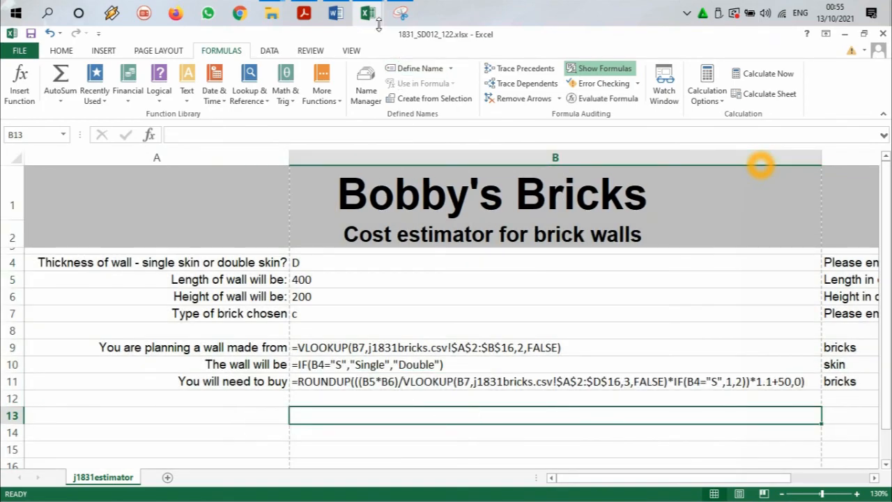
Step: Select "landscape orientation" in task 21 of the question paper in Acrobat Reader and, back in Excel, set the page to landscape
left_click(304, 14)
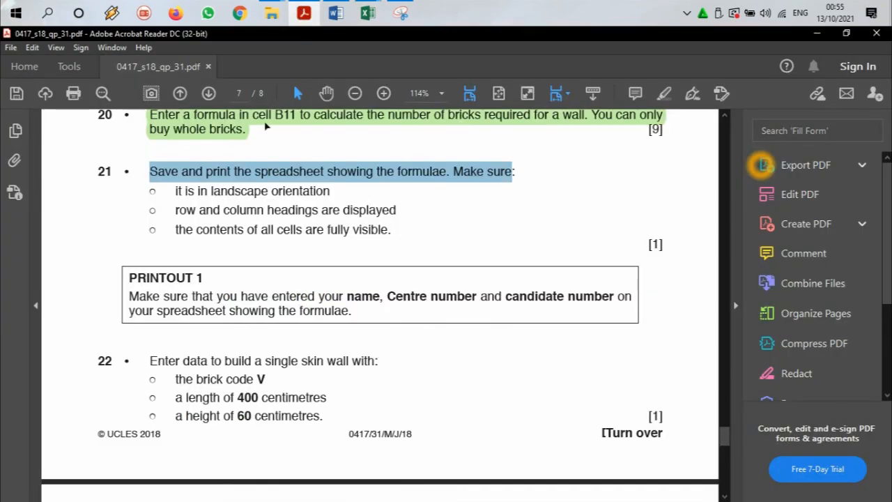
left_click_drag(235, 193, 329, 193)
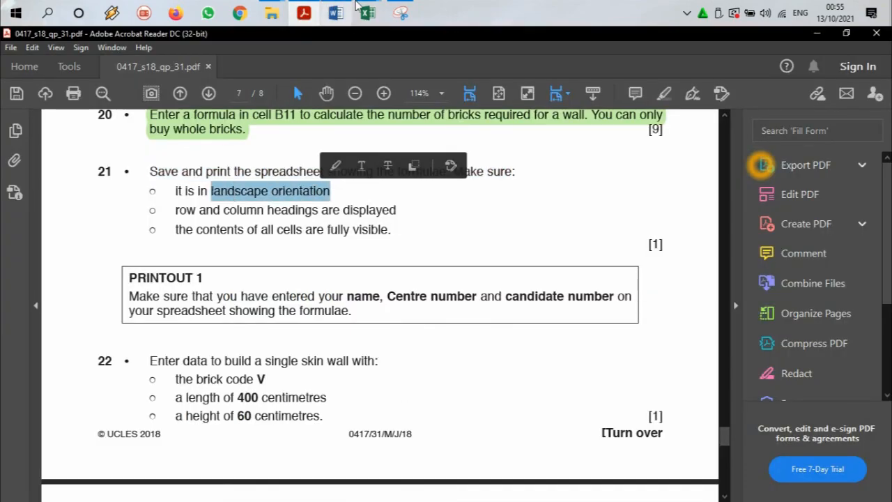
mouse_move(368, 14)
left_click(393, 90)
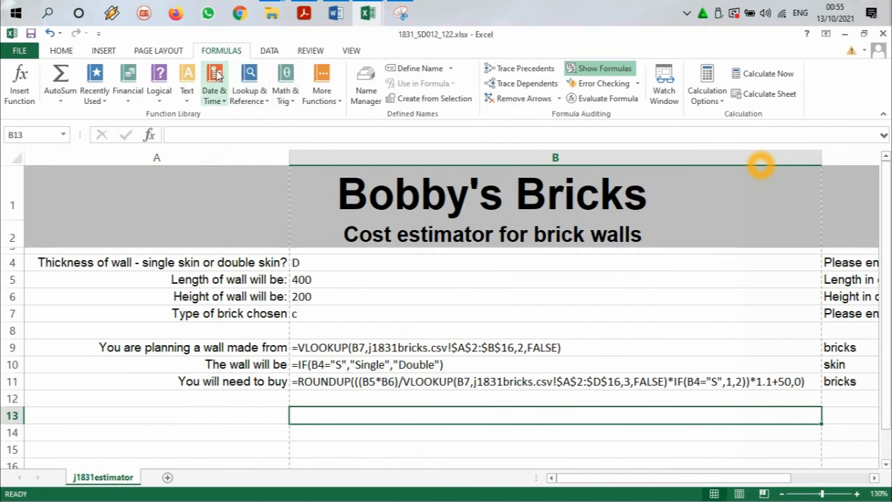
left_click(160, 52)
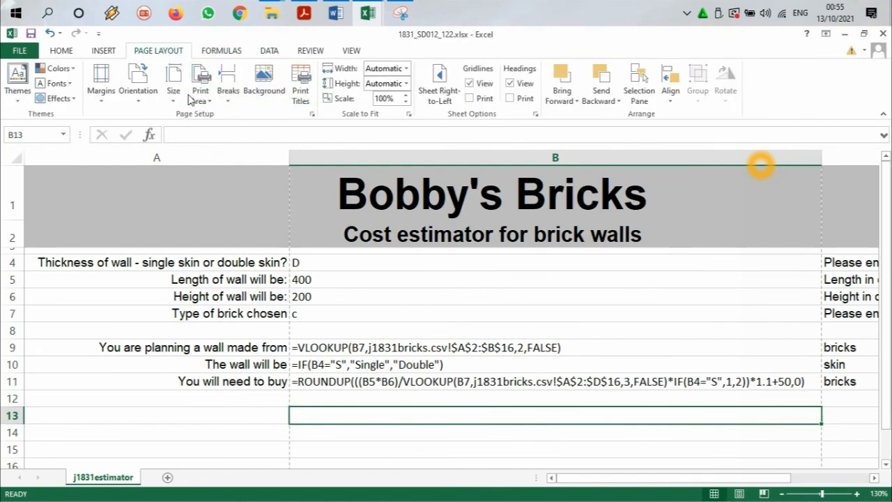
left_click(154, 100)
left_click(155, 149)
Step: Recheck task 21 in the question paper and, back in Excel, turn on printing of the row and column headings
left_click(306, 8)
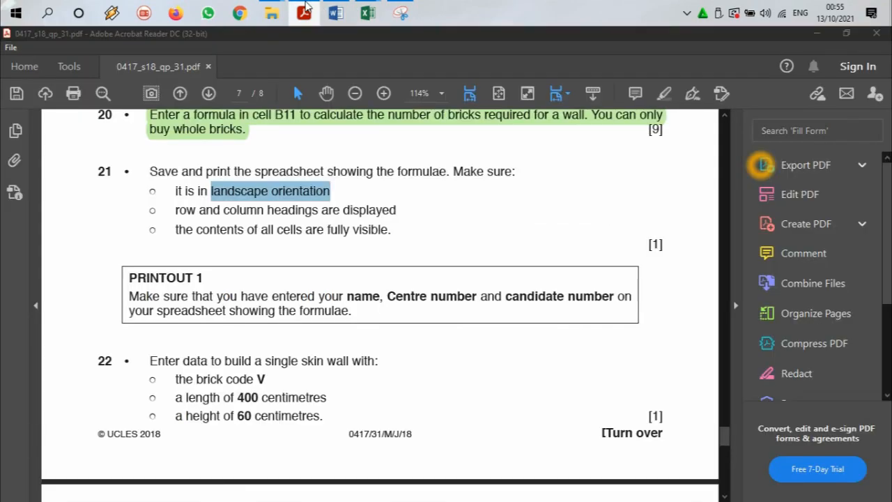
left_click(306, 7)
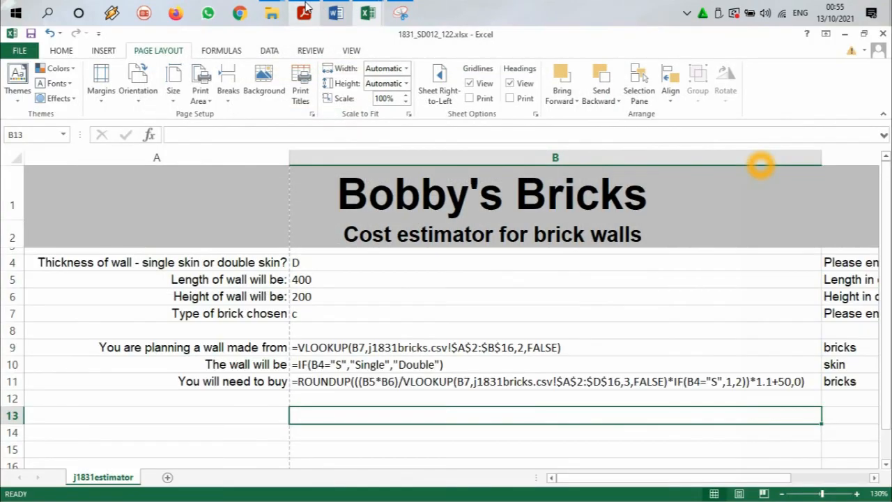
left_click(511, 84)
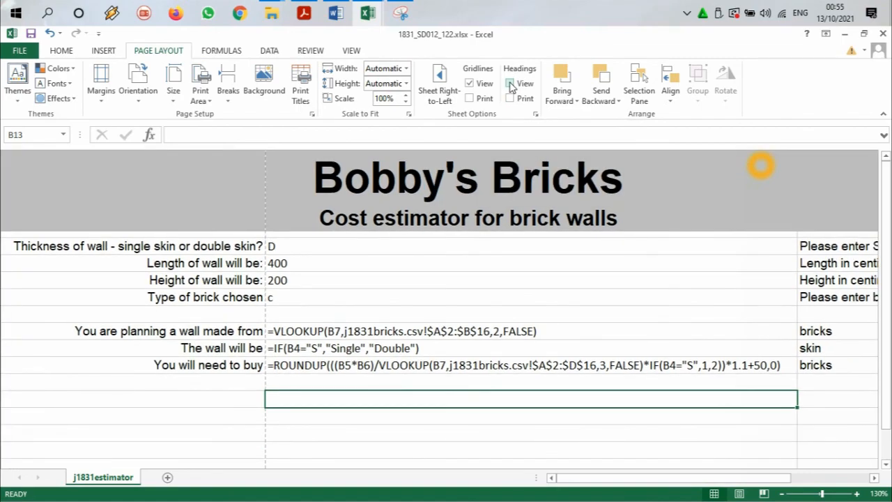
left_click(511, 83)
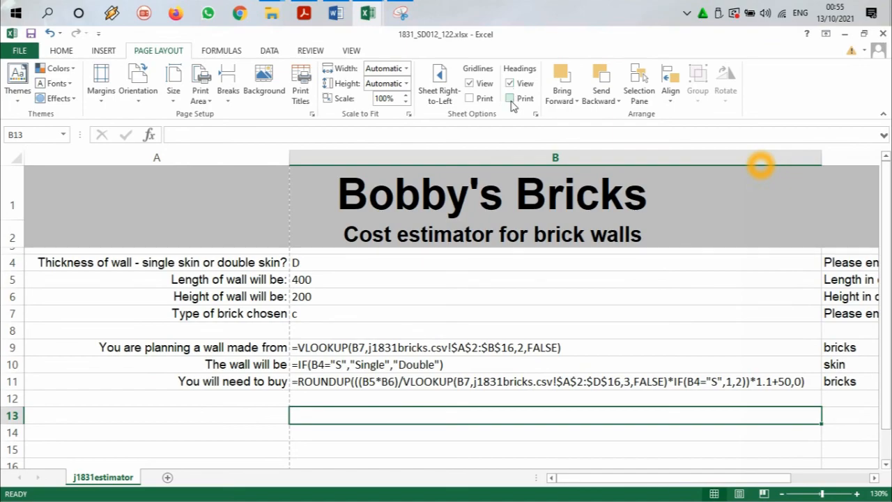
left_click(509, 99)
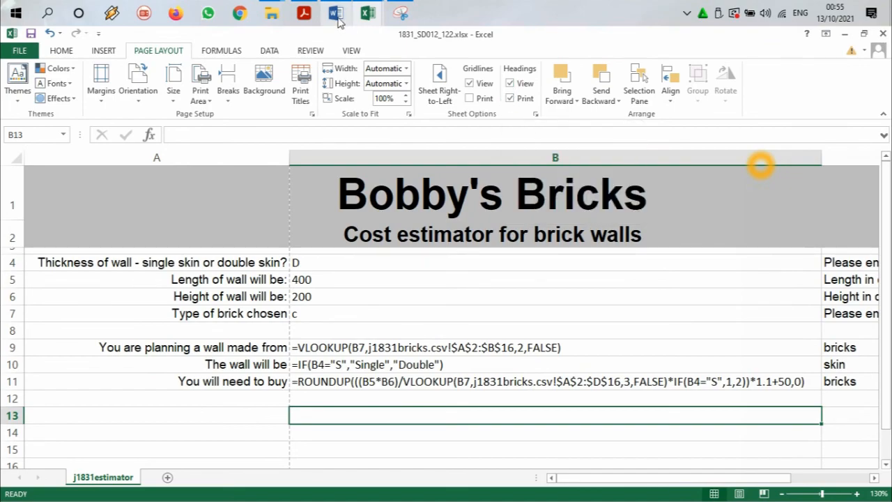
Step: Compare task 21's requirements in Acrobat Reader with Excel's print preview, examining both pages of the printout
left_click(305, 14)
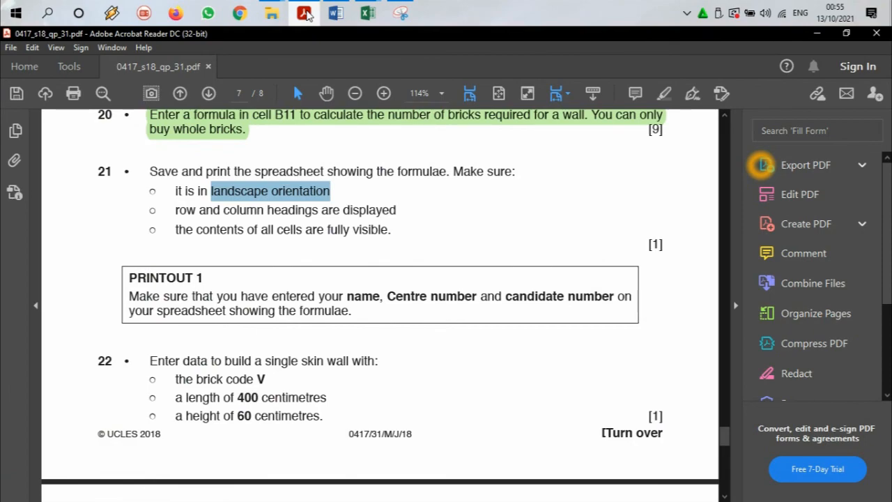
left_click(368, 12)
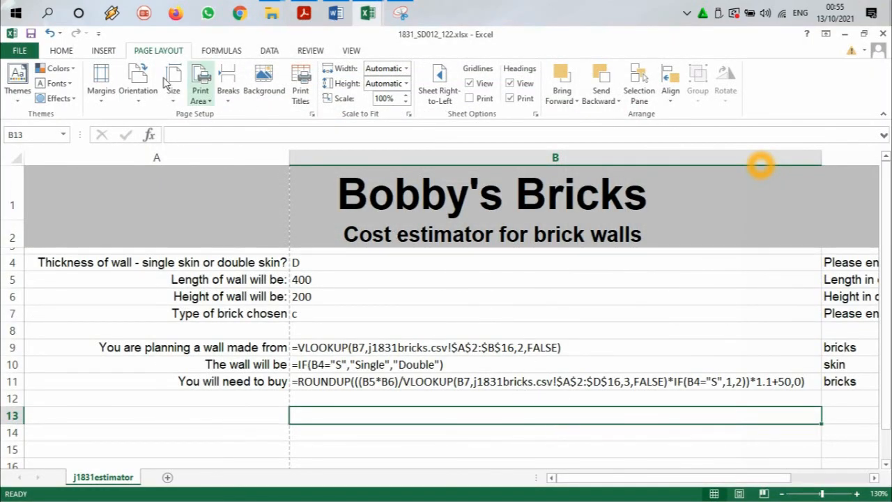
left_click(19, 51)
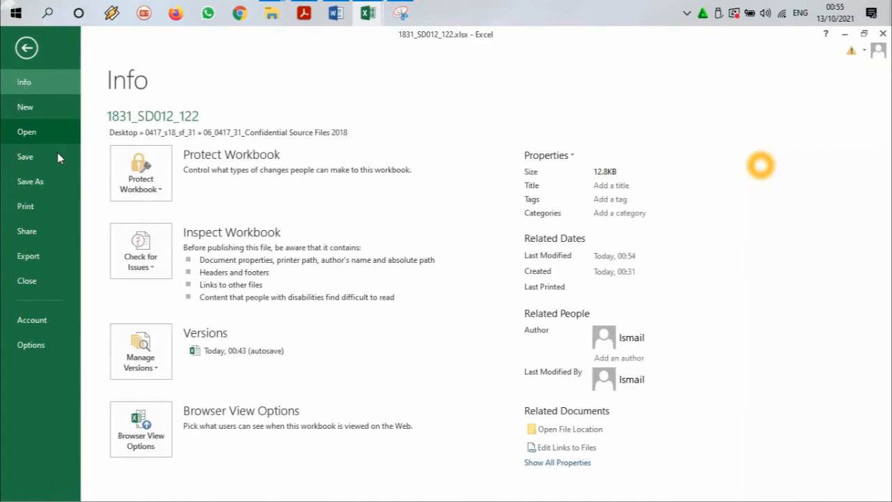
left_click(42, 209)
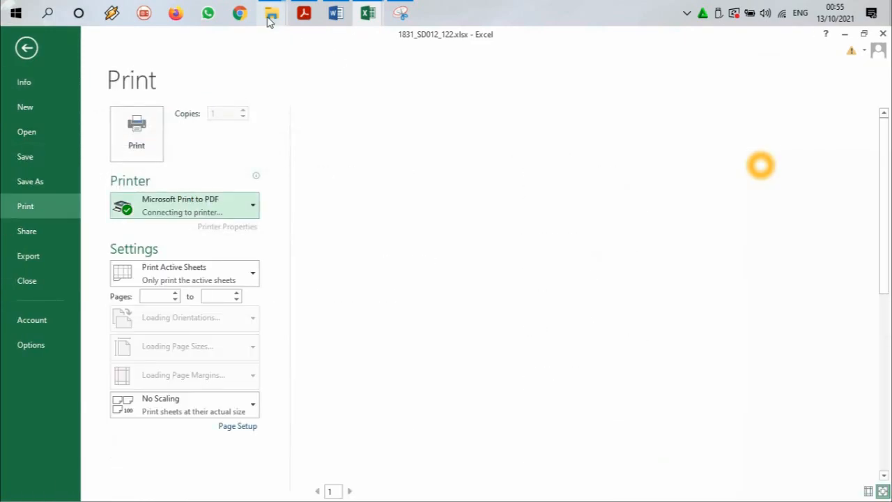
left_click(302, 13)
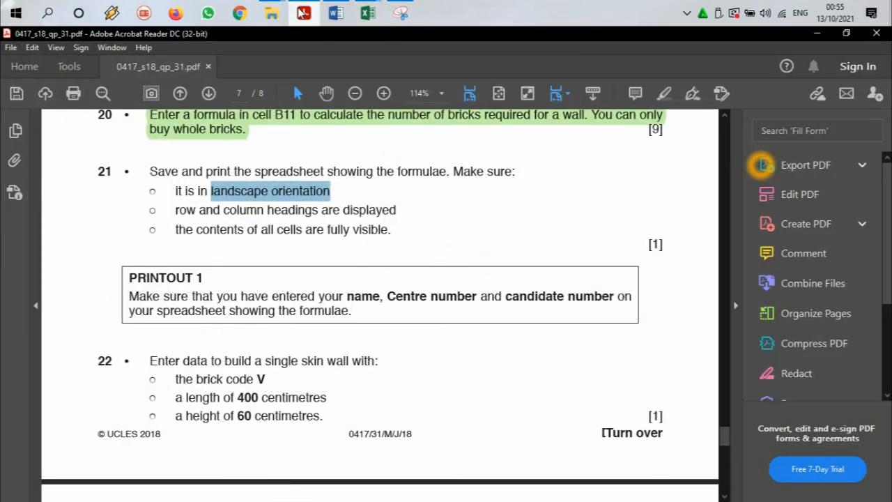
key("alt+Tab")
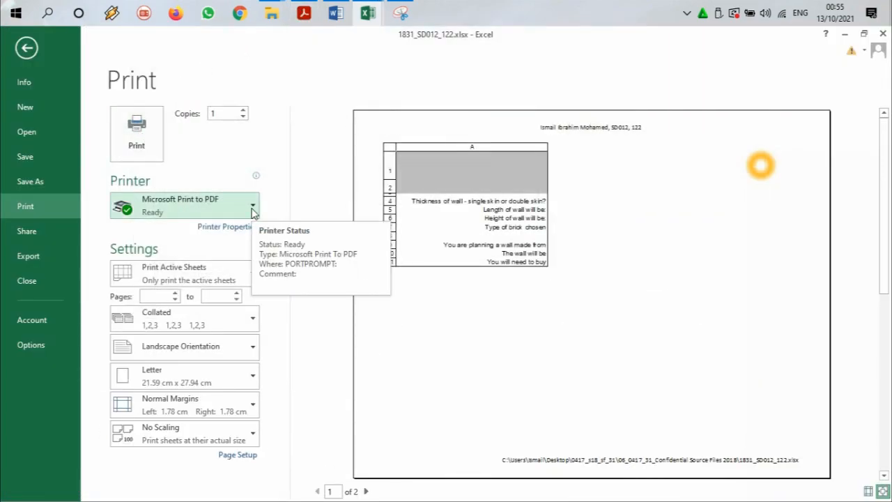
left_click(366, 492)
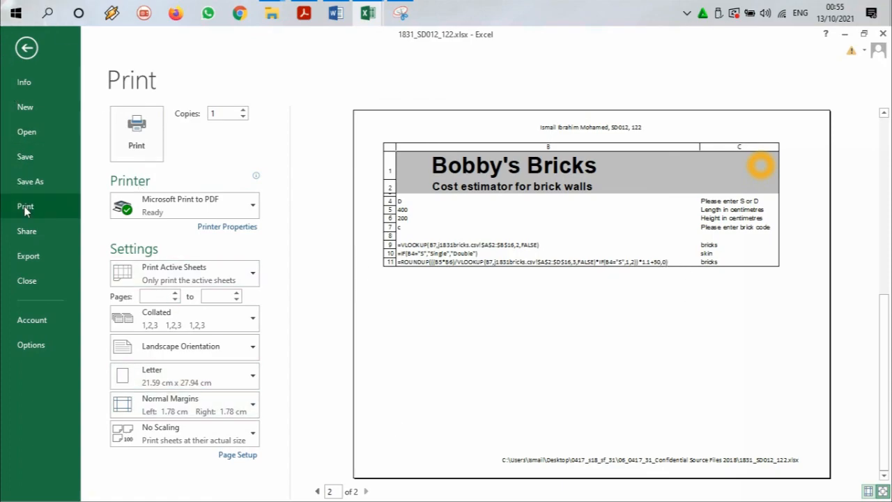
Step: Print the formula sheet with Microsoft Print to PDF and save it as p1 in the Confidential Source Files folder inside 0417_s18_sf_31 on the Desktop
left_click(154, 132)
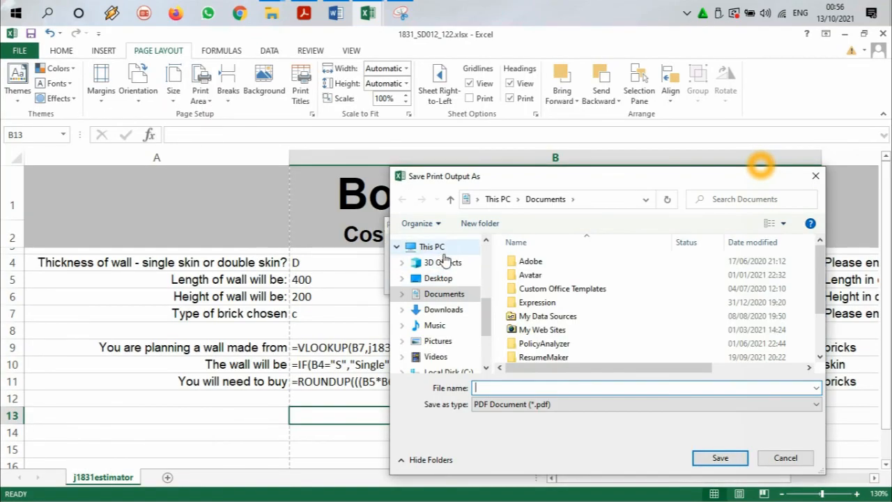
left_click(437, 278)
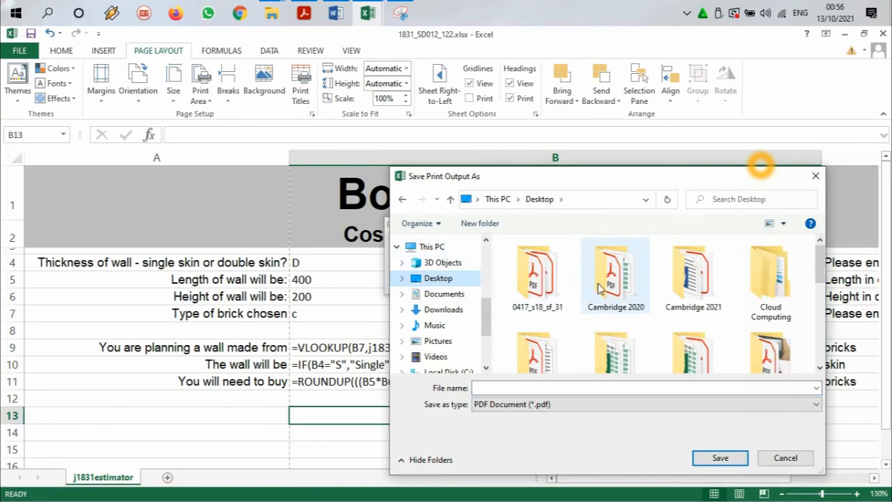
double_click(537, 277)
double_click(558, 261)
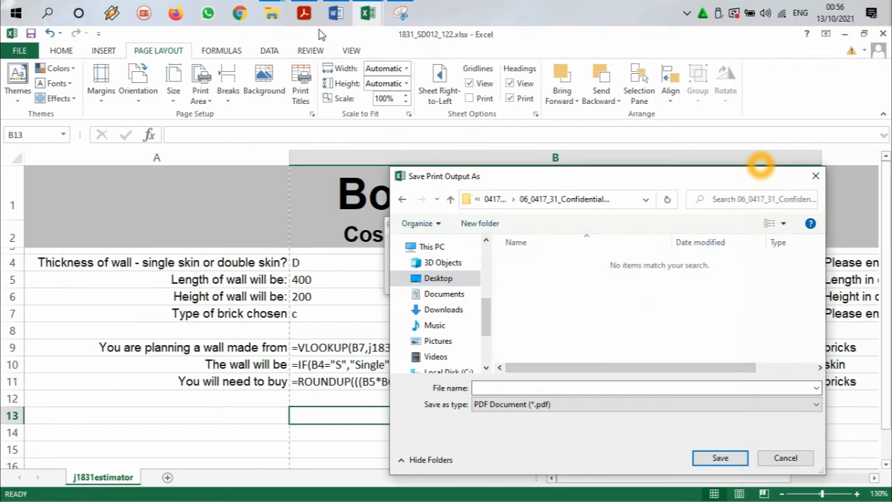
left_click(304, 13)
left_click(305, 13)
left_click(534, 387)
type("p1")
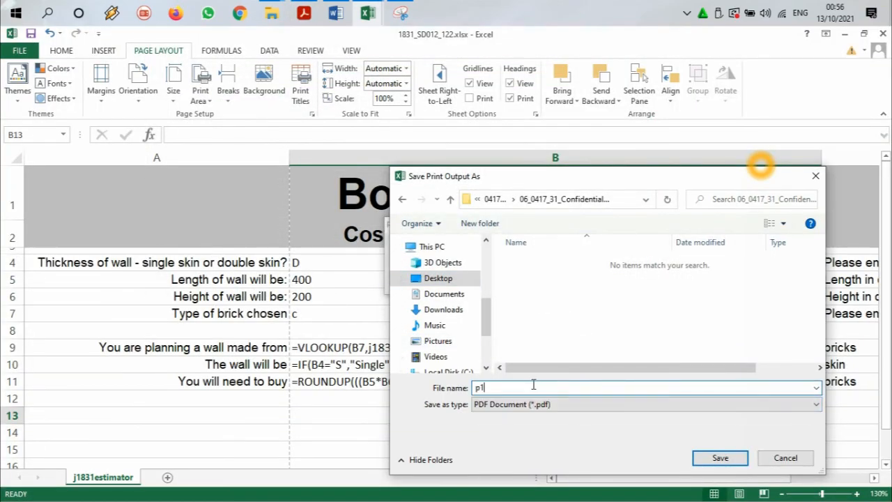
left_click(725, 460)
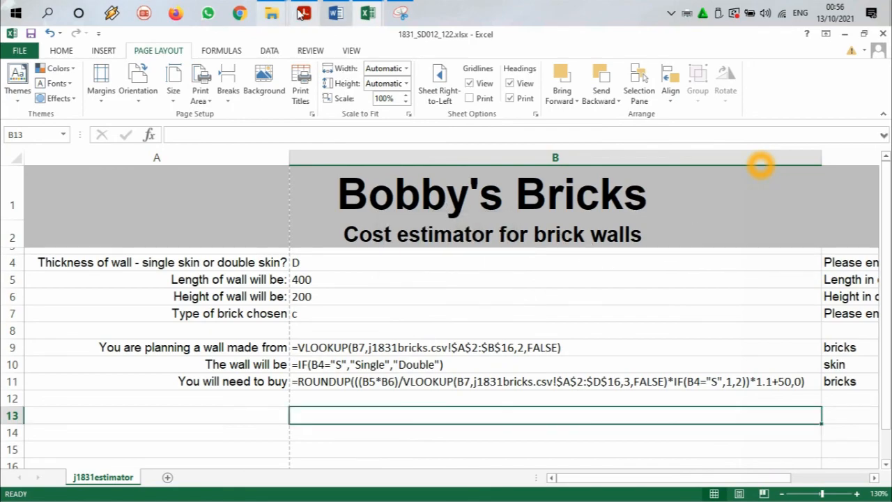
Step: Switch to the question paper in Acrobat Reader and highlight the three bulleted requirements of task 21
left_click(304, 13)
scroll(189, 153, "down", 2)
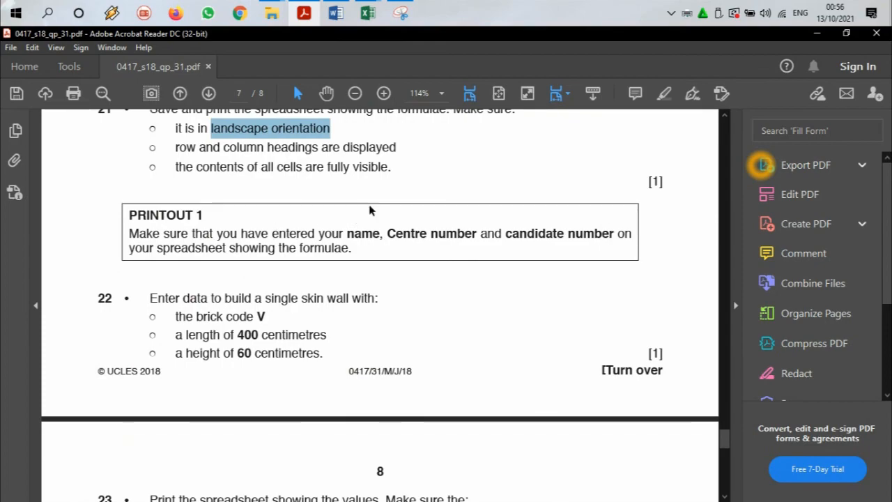
mouse_move(390, 171)
left_mouse_down()
mouse_move(151, 148)
mouse_move(149, 127)
left_mouse_up()
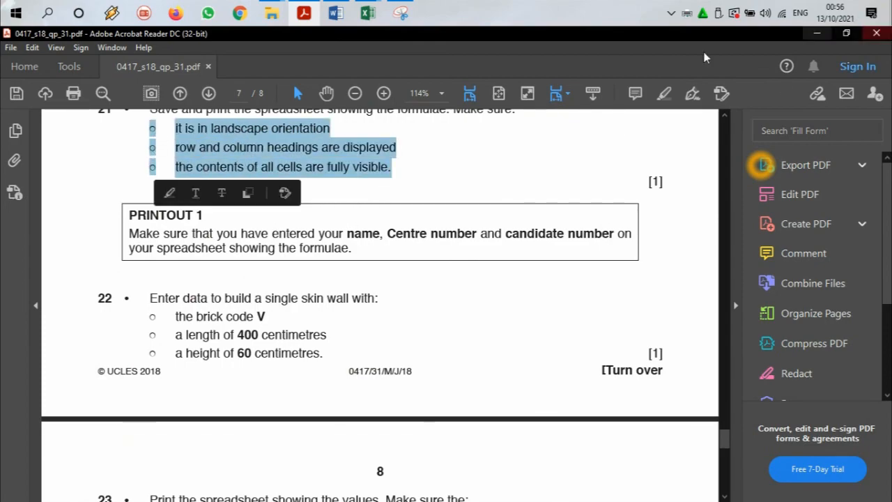
left_click(665, 96)
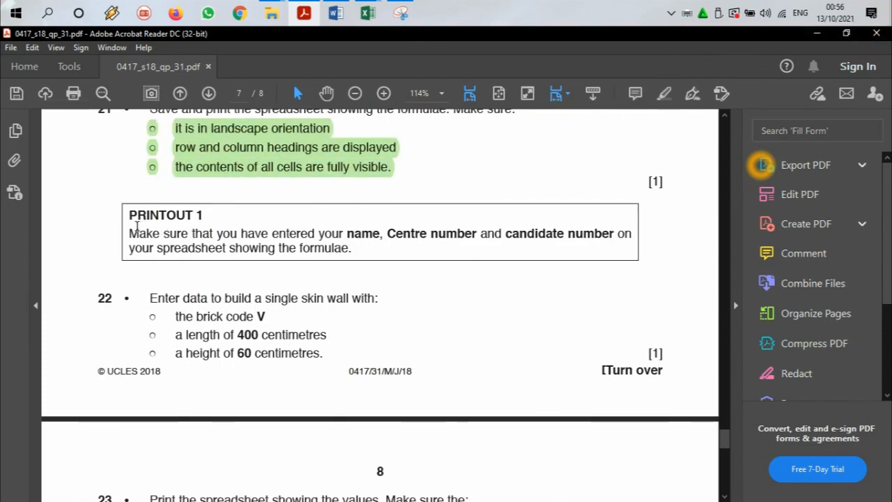
Step: Select the brick code V in task 22 of the question paper and, back in Excel, show results instead of formulas
scroll(191, 305, "down", 5)
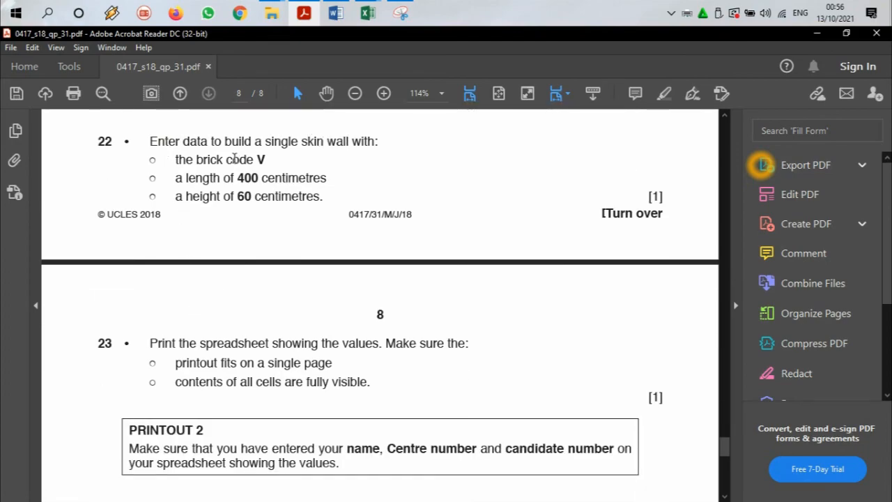
left_click_drag(257, 160, 267, 160)
left_click(307, 13)
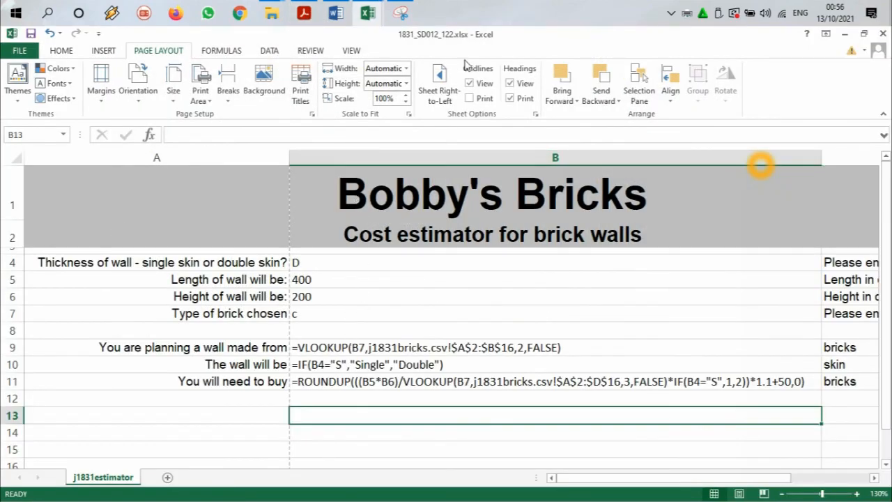
left_click(226, 54)
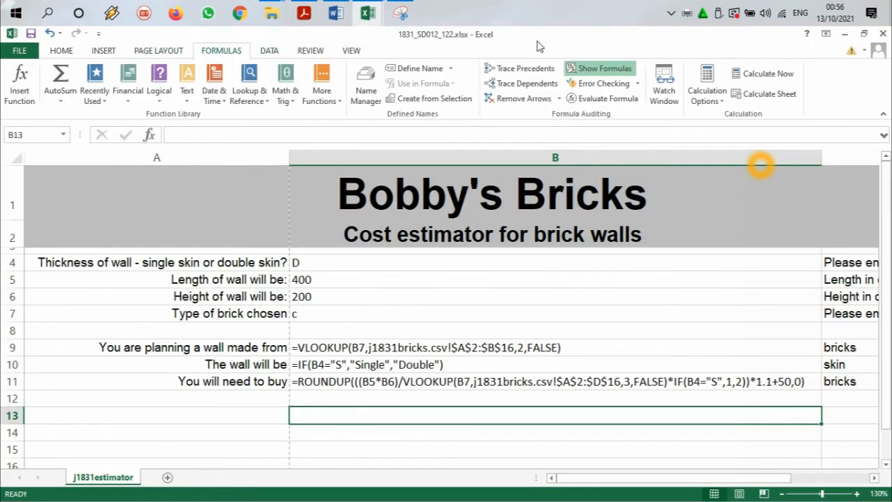
left_click(601, 69)
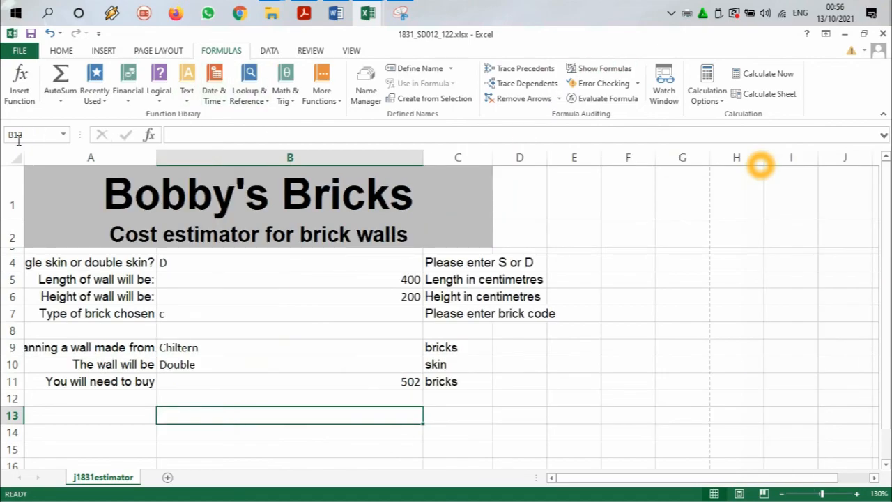
Step: Auto-fit all columns of the sheet to the displayed values and select the wall thickness cell B4
left_click(17, 158)
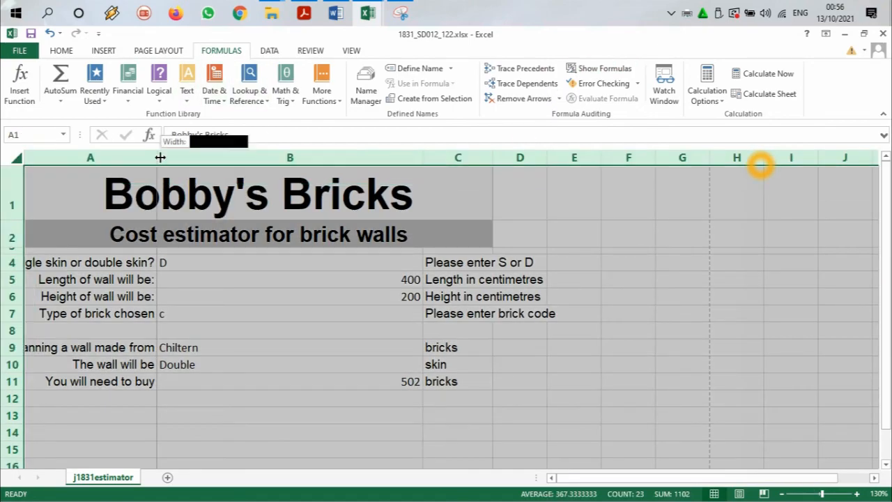
double_click(157, 158)
left_click(331, 268)
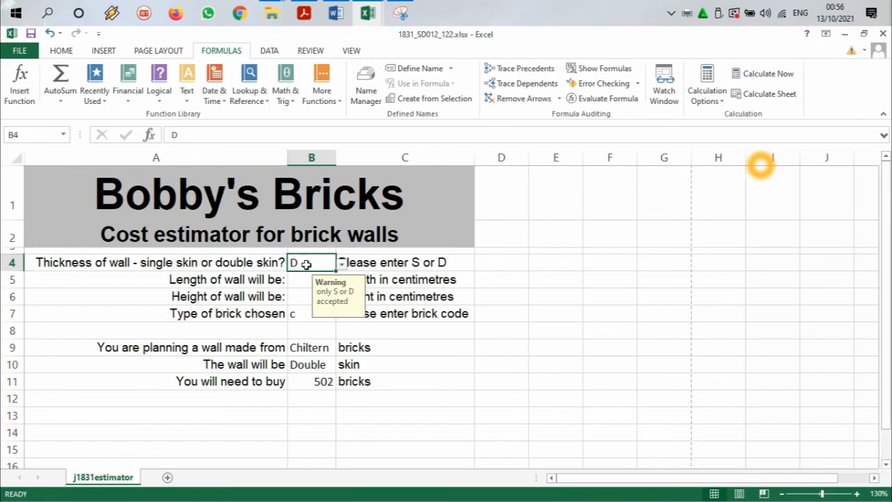
Step: Change the brick type in B7 to V and auto-fit column B to show the full brick name
double_click(305, 319)
double_click(292, 314)
type("v")
key("Return")
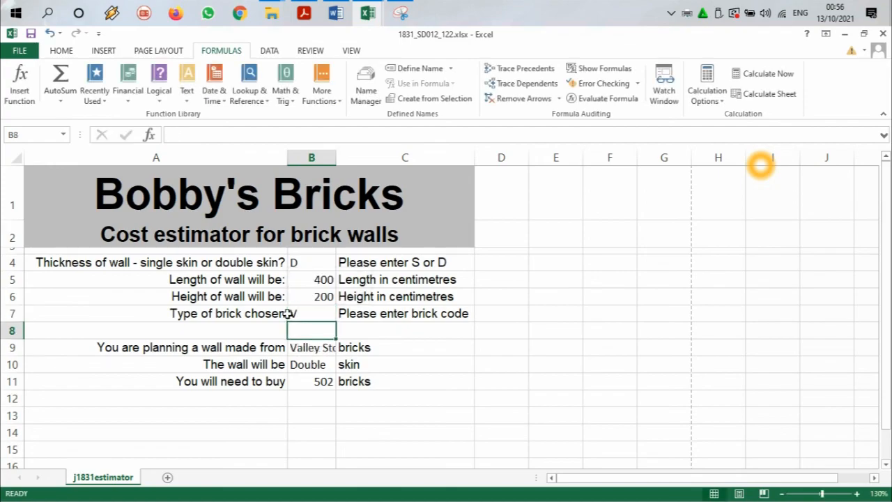
double_click(337, 157)
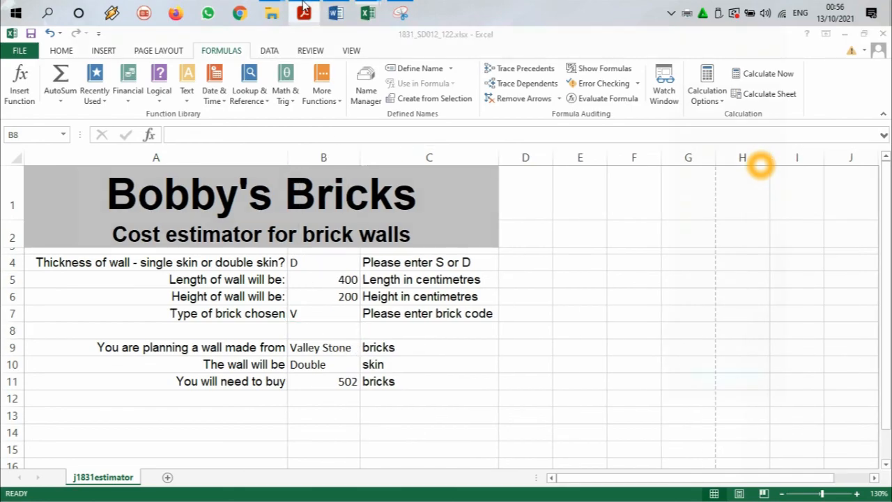
Step: Check the required wall height in task 22 of the question paper and set the height in B6 to 60
left_click(304, 12)
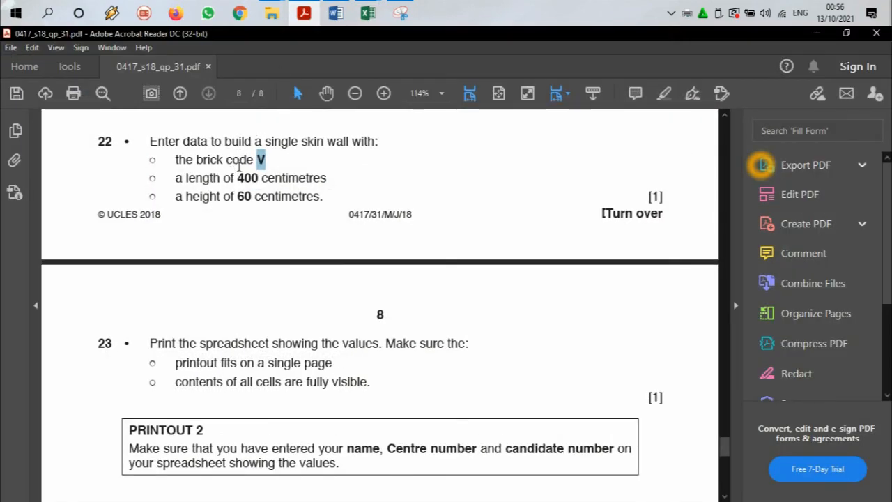
left_click(311, 10)
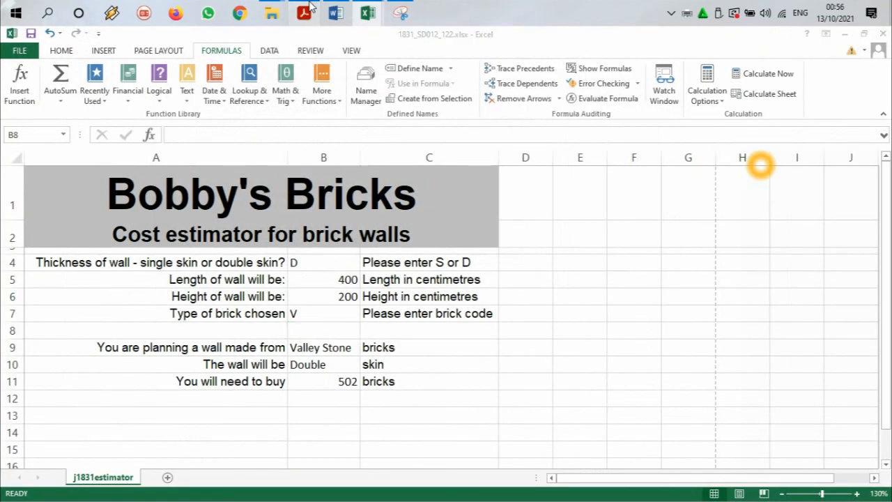
left_click(310, 8)
left_click(310, 9)
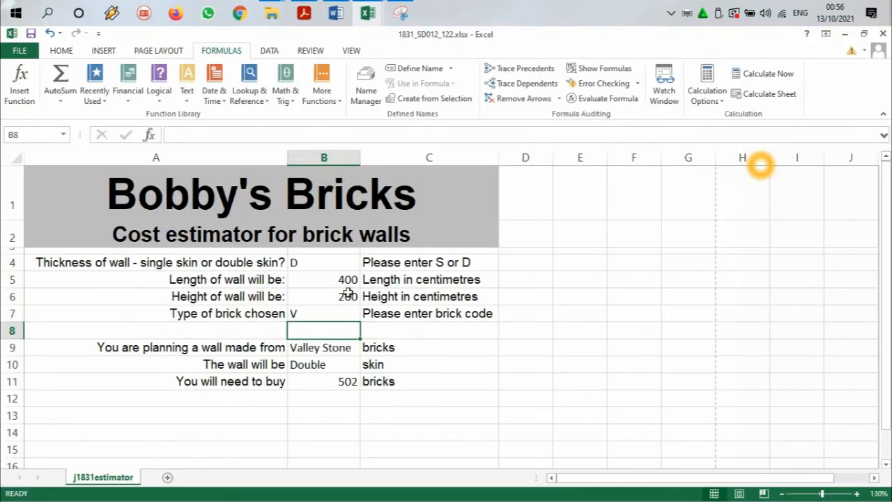
left_click(338, 296)
double_click(338, 296)
left_click_drag(338, 296, 364, 296)
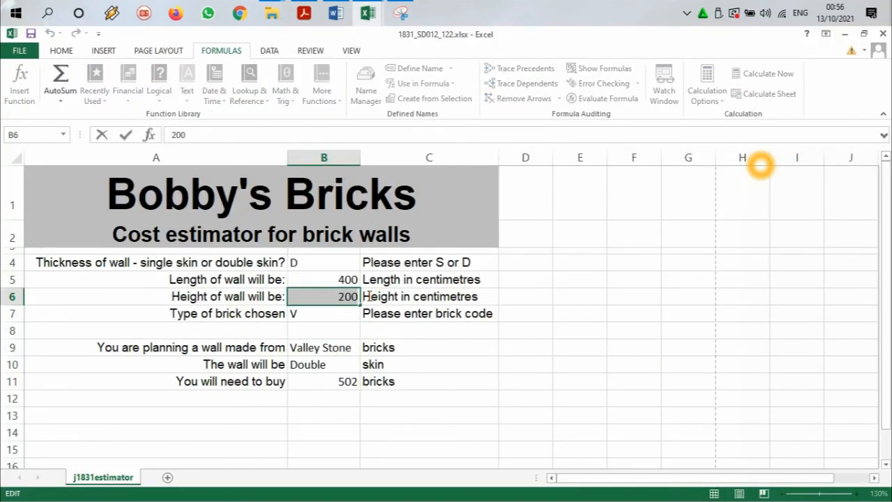
type("0")
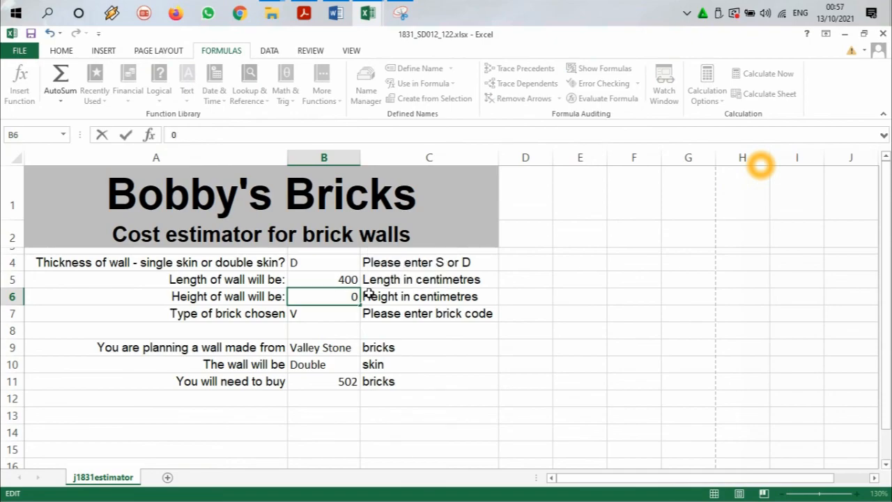
key("BackSpace")
type("60")
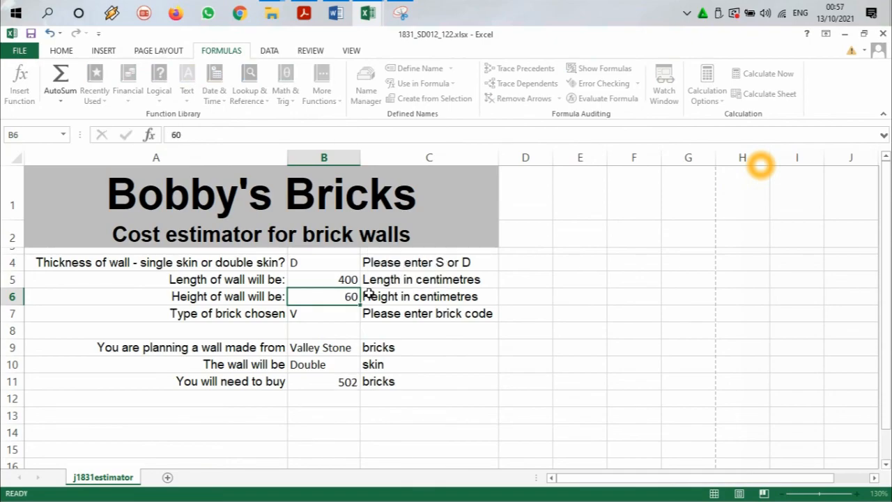
key("Return")
Step: Switch to the question paper in Acrobat Reader and select the words "single skin" in task 22
left_click(368, 12)
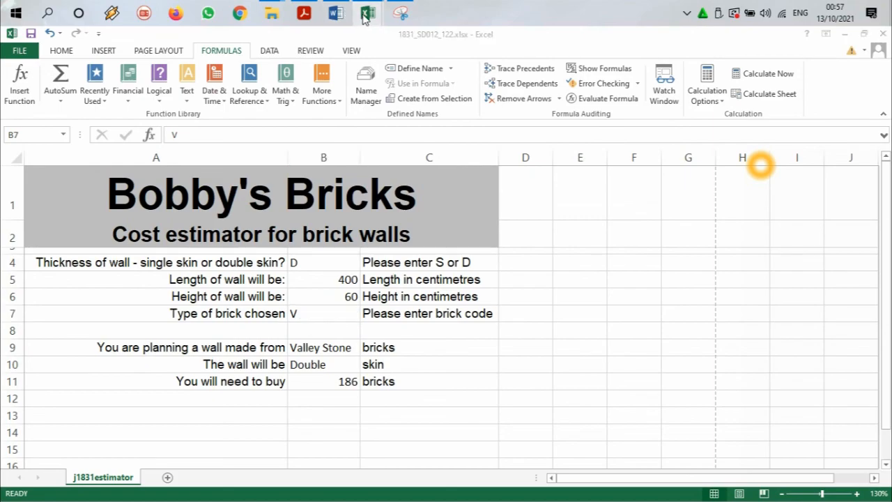
left_click(306, 14)
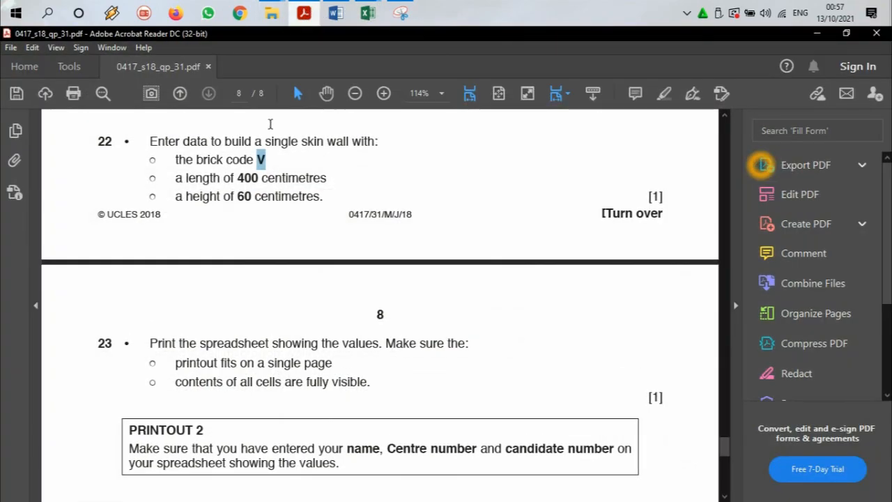
scroll(258, 189, "down", 1)
scroll(216, 178, "up", 2)
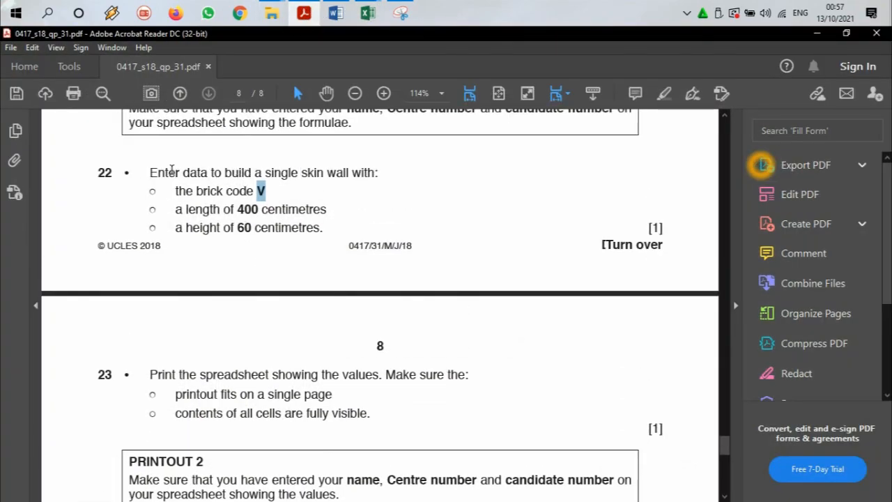
left_click_drag(265, 173, 324, 173)
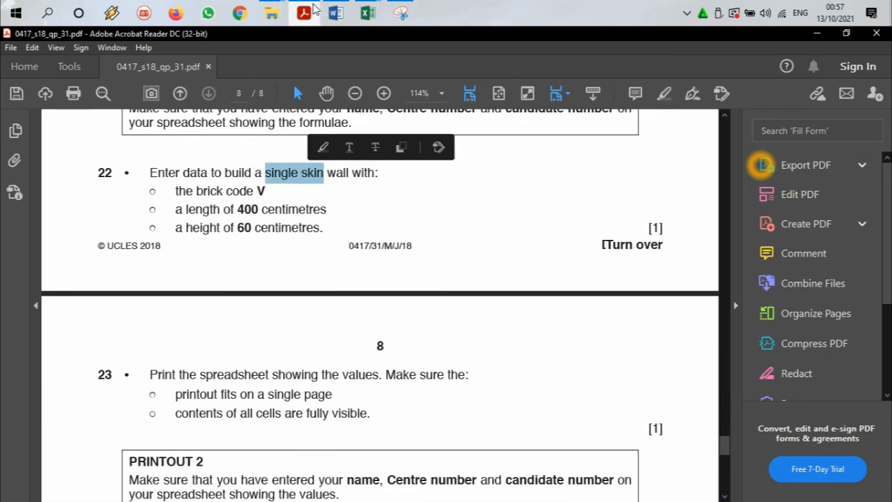
Step: Back in Excel, change the wall thickness in B4 to S
key("alt+Tab")
left_click(335, 258)
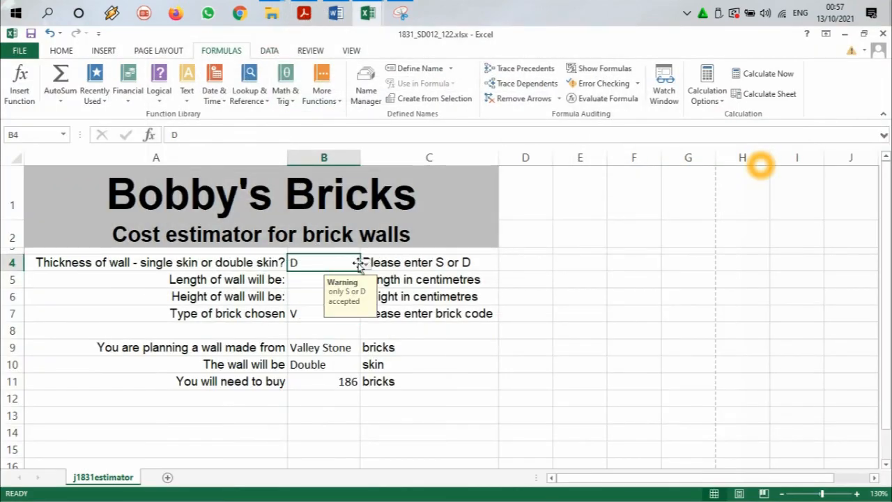
left_click(366, 264)
left_click(334, 281)
Step: Switch to the question paper, select the words "on a single" in task 23 and return to the Excel sheet
left_click(304, 12)
scroll(279, 202, "down", 4)
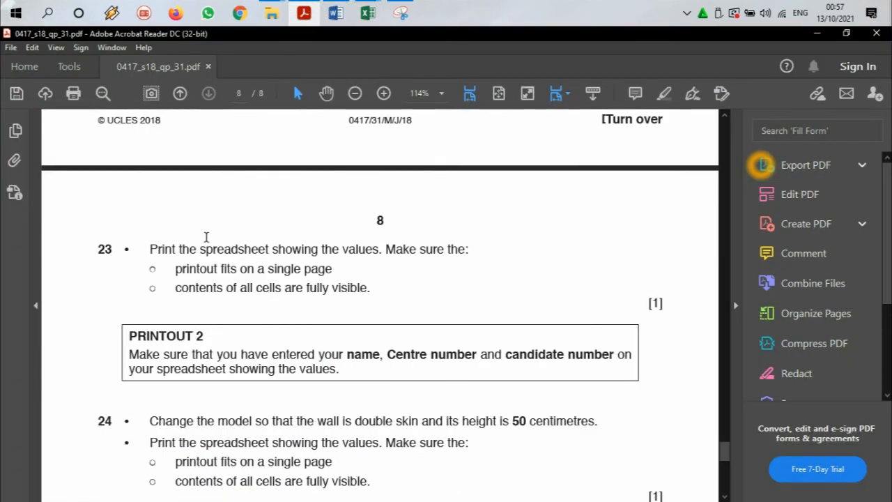
scroll(345, 226, "down", 1)
left_click_drag(239, 237, 300, 237)
left_click(304, 12)
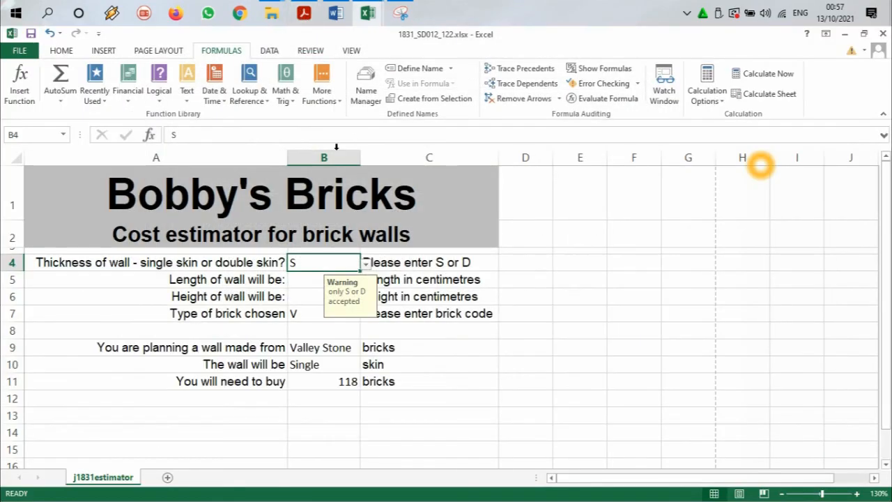
left_click(507, 231)
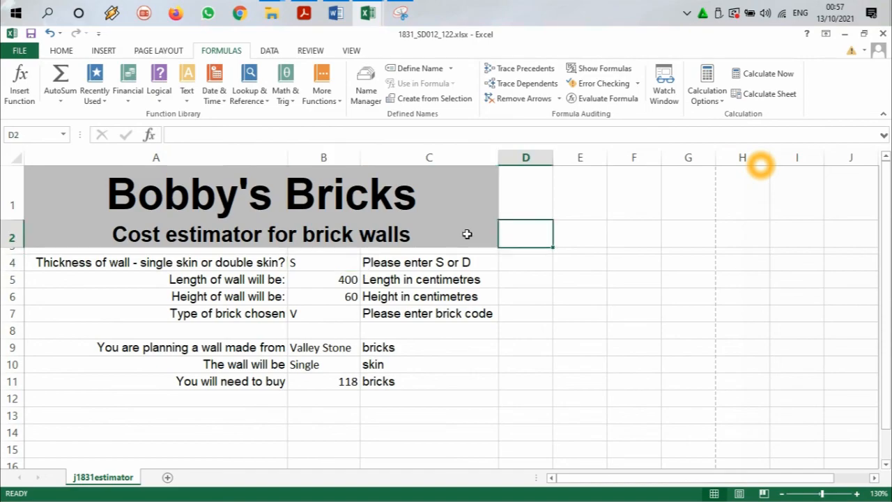
Step: Scale the printout to 1 page in width and 1 page in height, as task 23 requires
left_click(163, 52)
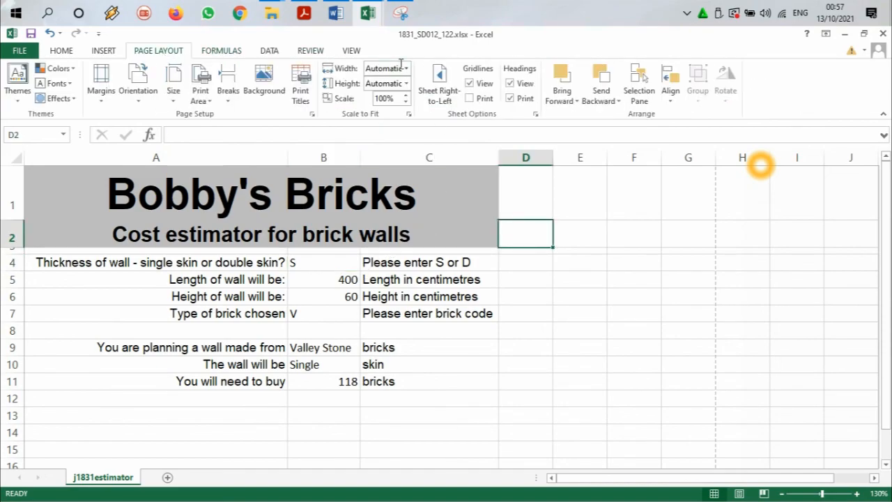
left_click(303, 13)
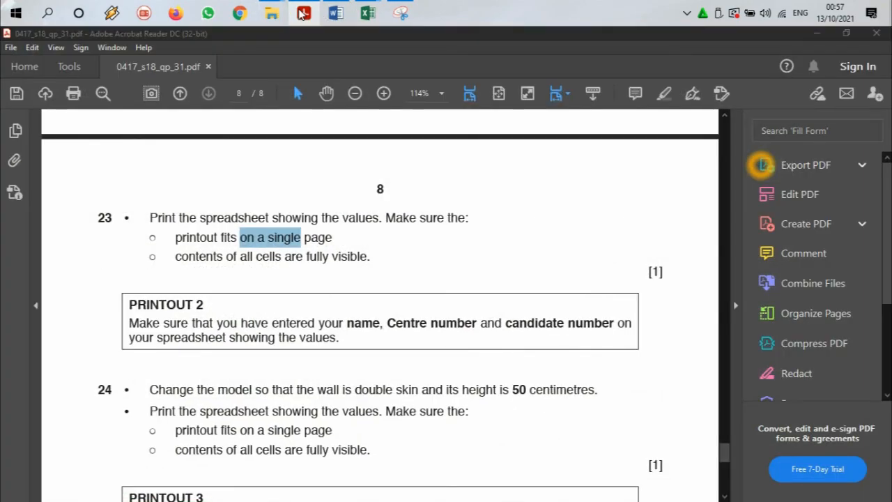
left_click(368, 13)
left_click(408, 69)
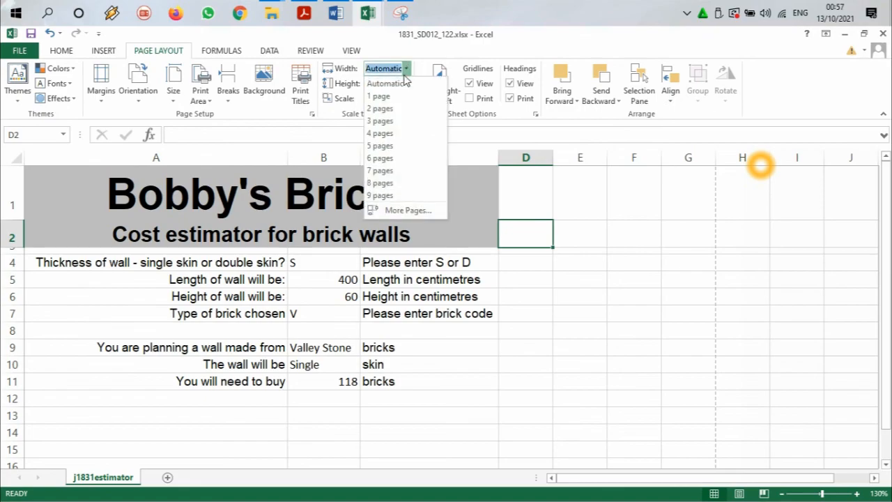
left_click(379, 96)
left_click(405, 84)
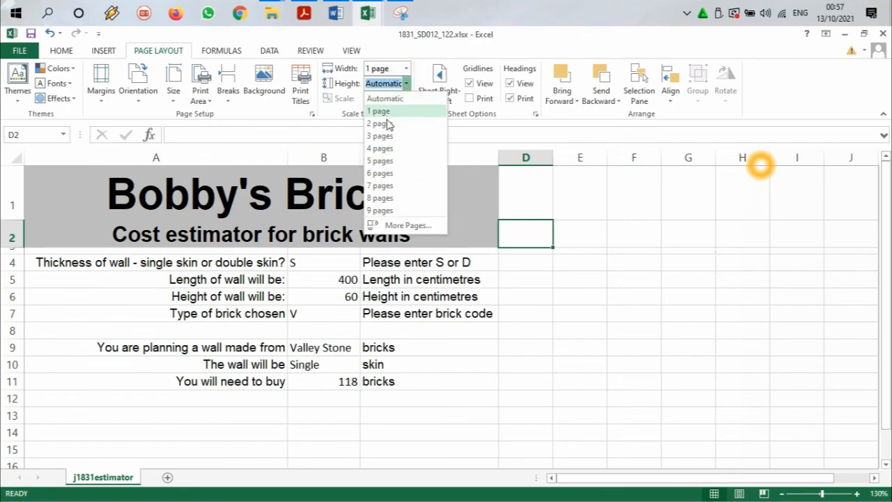
left_click(384, 110)
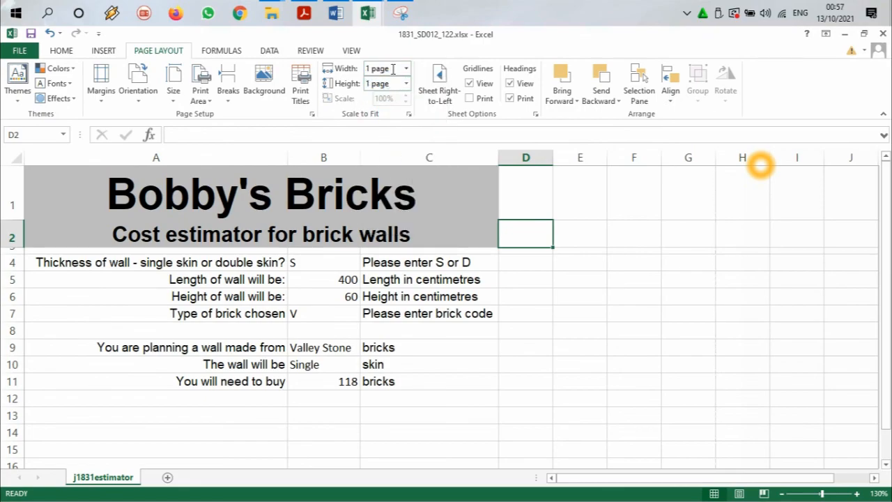
Step: Switch the printout's height scaling to Automatic and back to 1 page
left_click(406, 84)
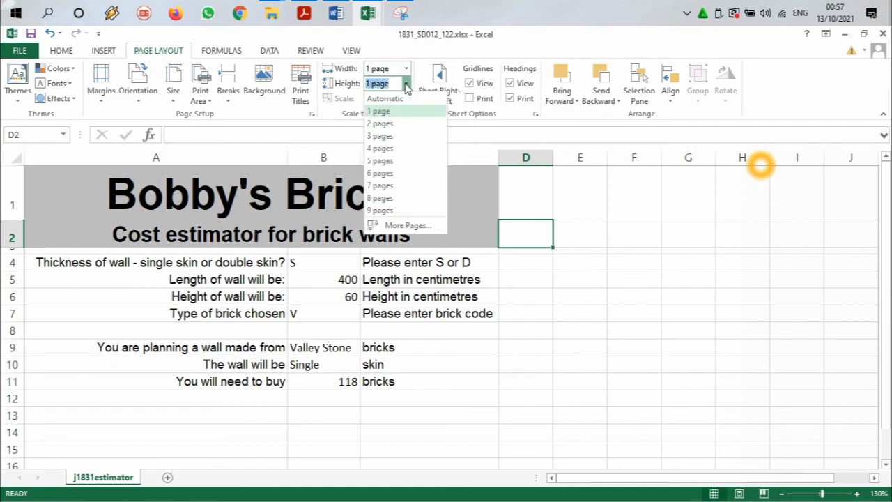
left_click(385, 98)
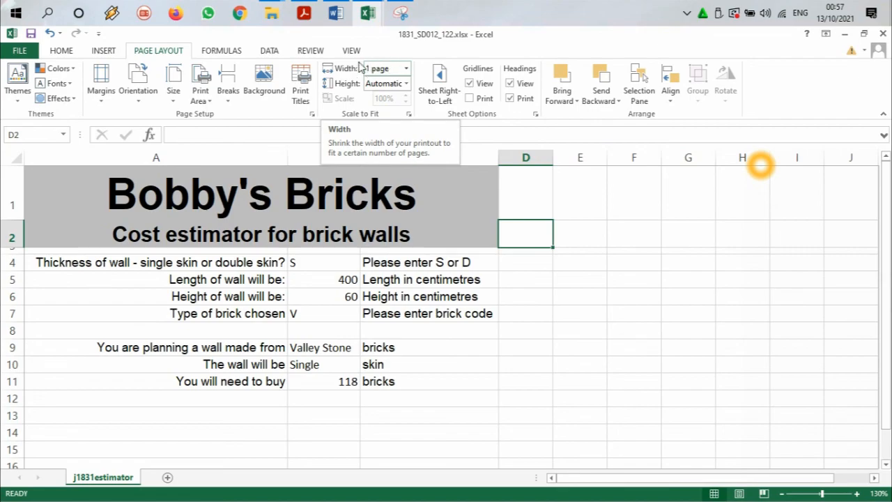
left_click(406, 84)
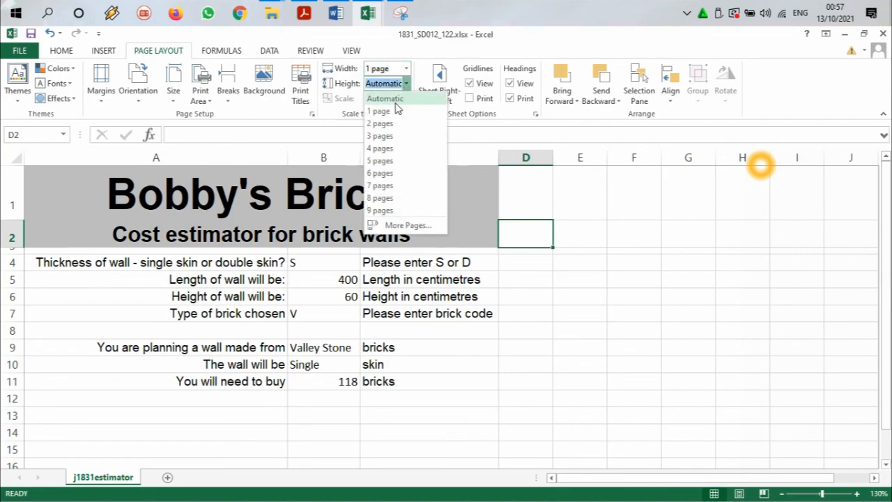
left_click(394, 109)
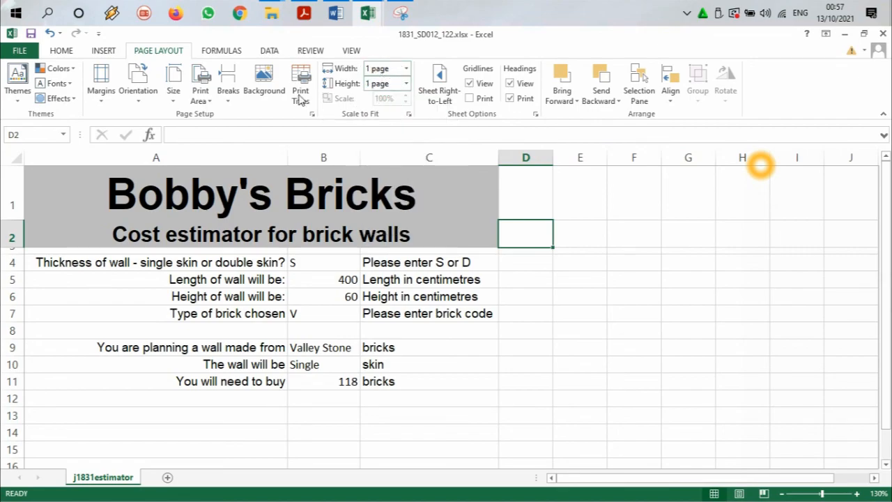
Step: Switch to the question paper, read the PRINTOUT 2 requirements and return to Excel
left_click(305, 12)
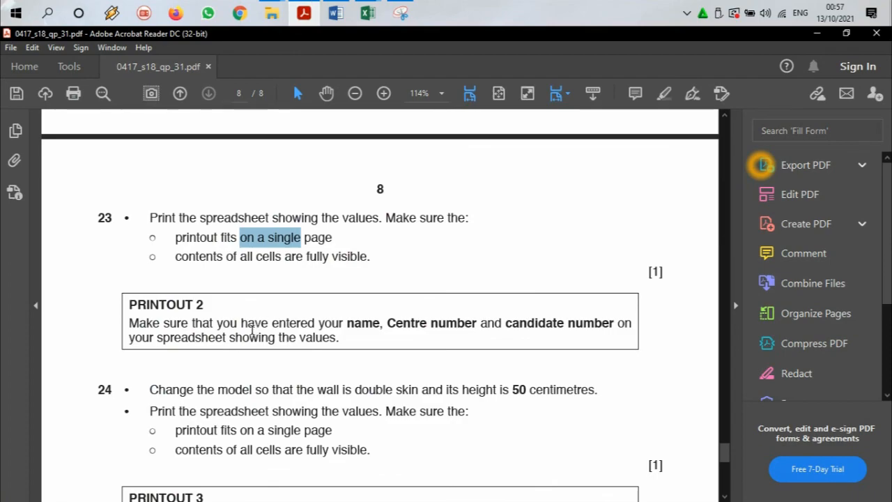
scroll(251, 331, "down", 2)
left_click(311, 12)
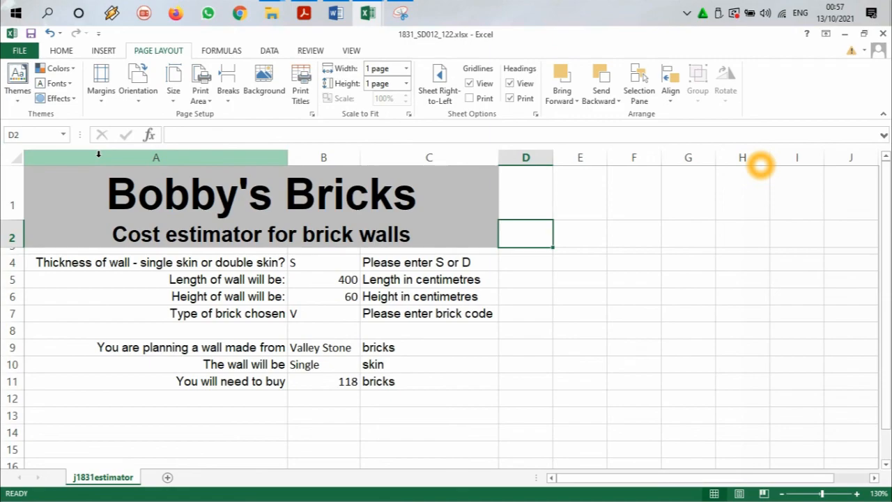
Step: Preview the values printout and turn off printing of the row and column headings
key("ctrl+p")
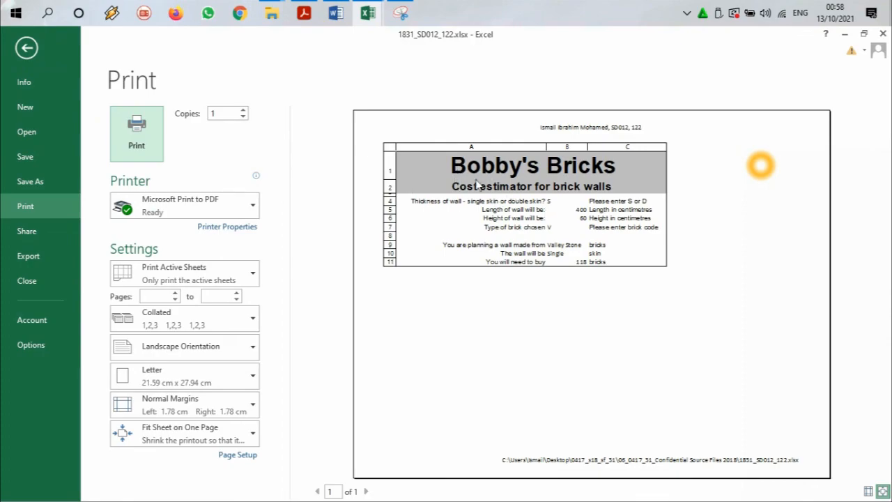
left_click(136, 120)
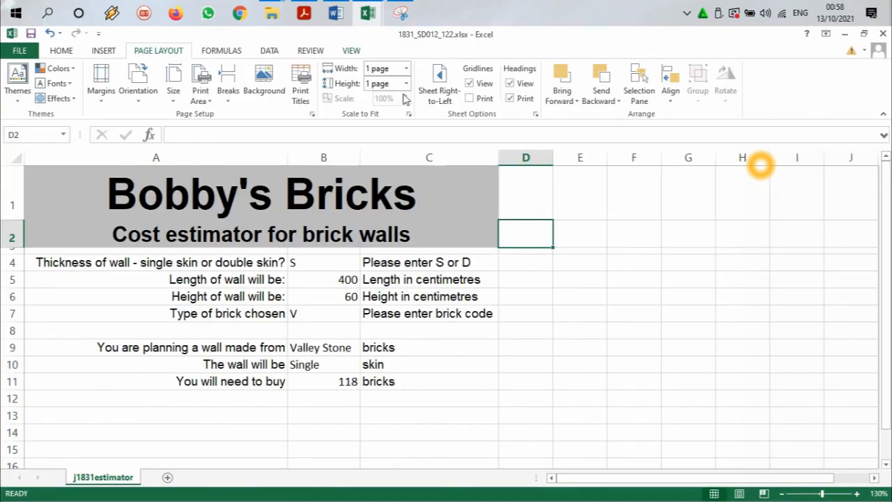
left_click(509, 98)
Step: Print the active sheet with Microsoft Print to PDF and save the output as P2 in the source files folder
left_click(19, 50)
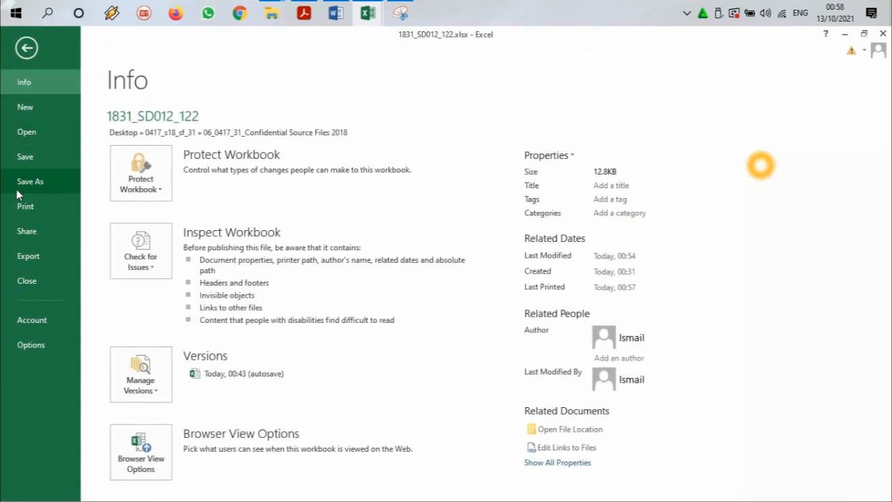
left_click(26, 207)
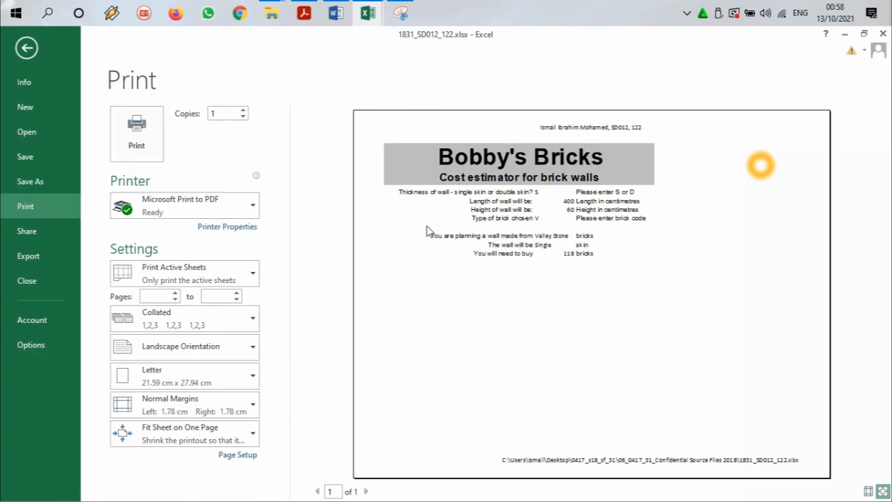
left_click(136, 136)
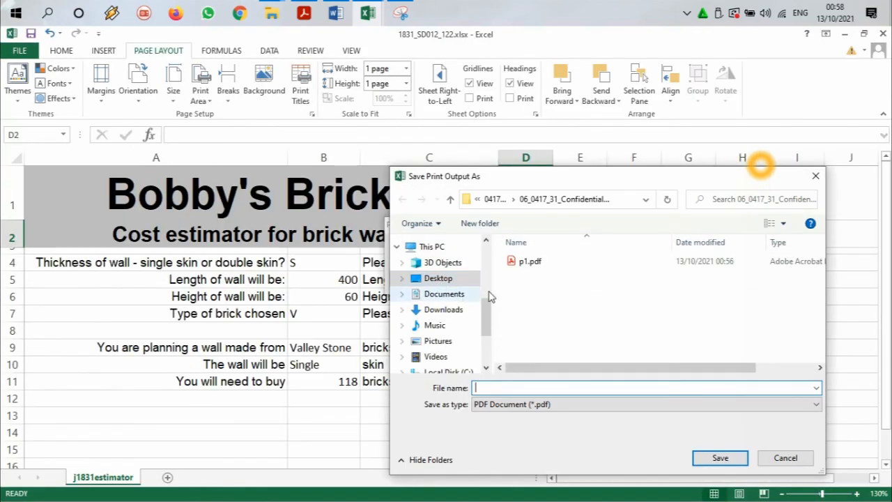
left_click(519, 270)
double_click(484, 388)
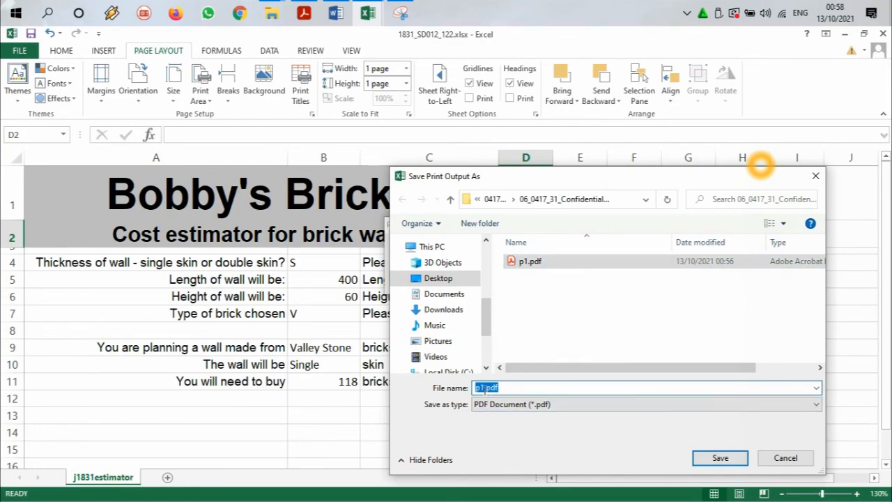
type("P2")
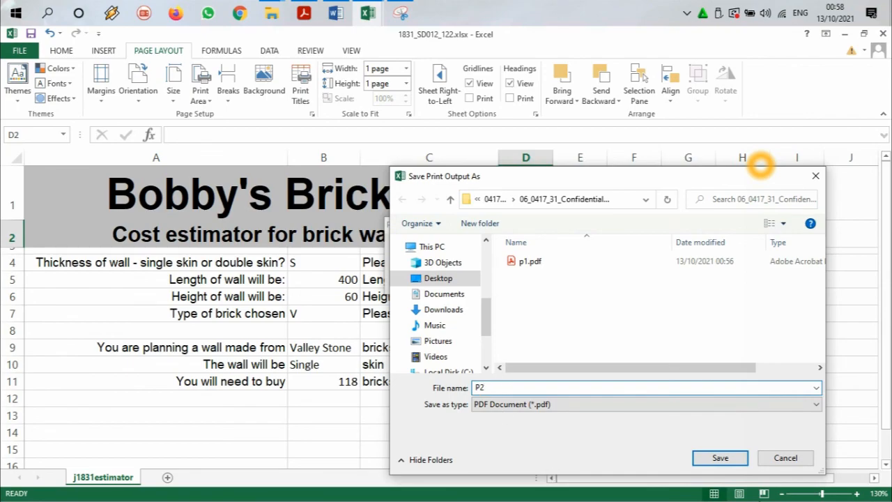
left_click(720, 458)
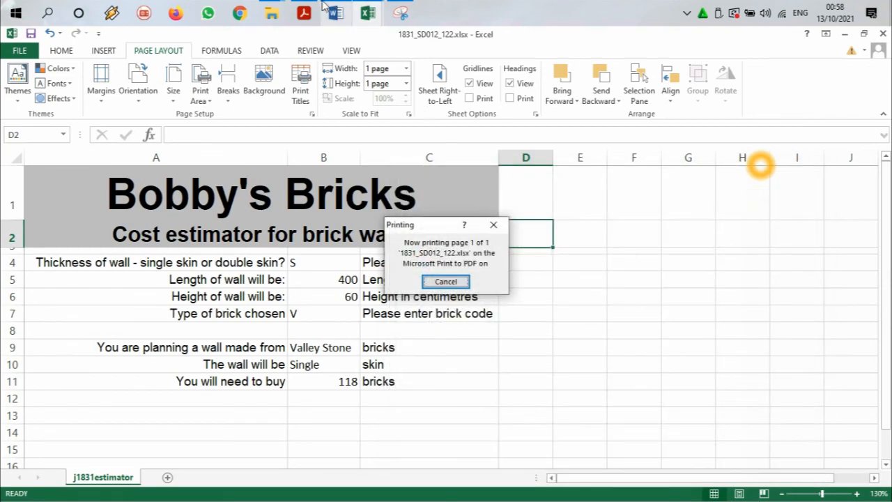
Step: Switch to the question paper in Acrobat Reader and read the requirements of task 24
left_click(311, 5)
scroll(216, 321, "down", 2)
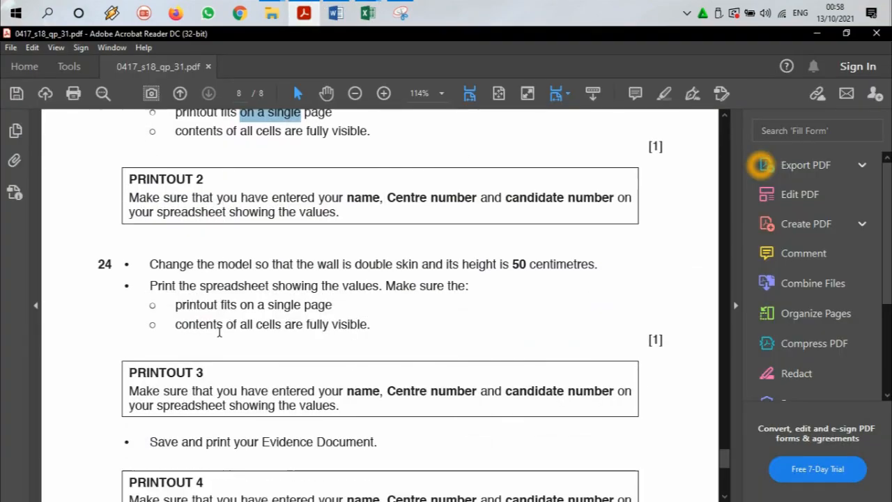
Step: Read the wall change required in task 24, switch to Excel and set the wall height in B6 to 50
left_click_drag(215, 264, 418, 268)
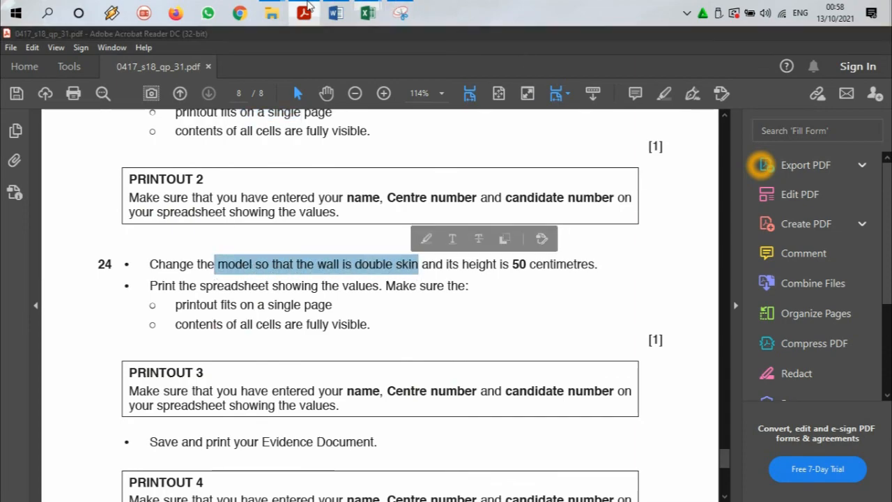
left_click(368, 12)
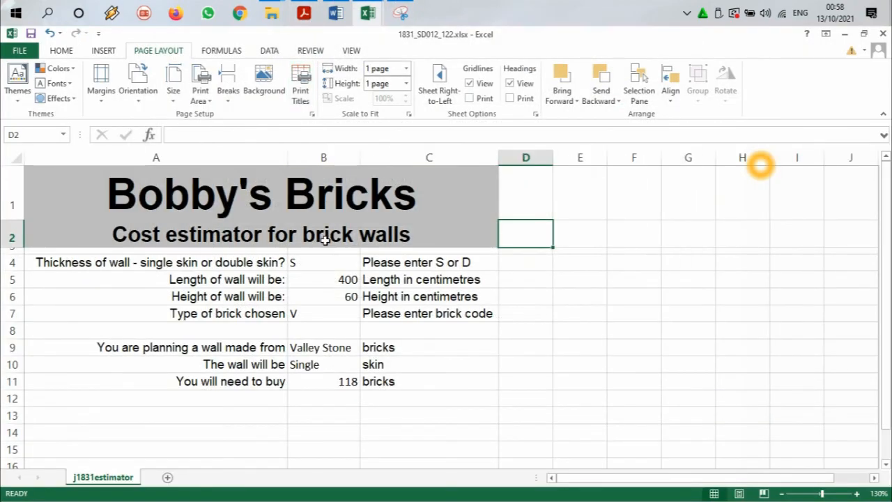
left_click(342, 295)
double_click(342, 295)
left_click_drag(343, 296, 362, 296)
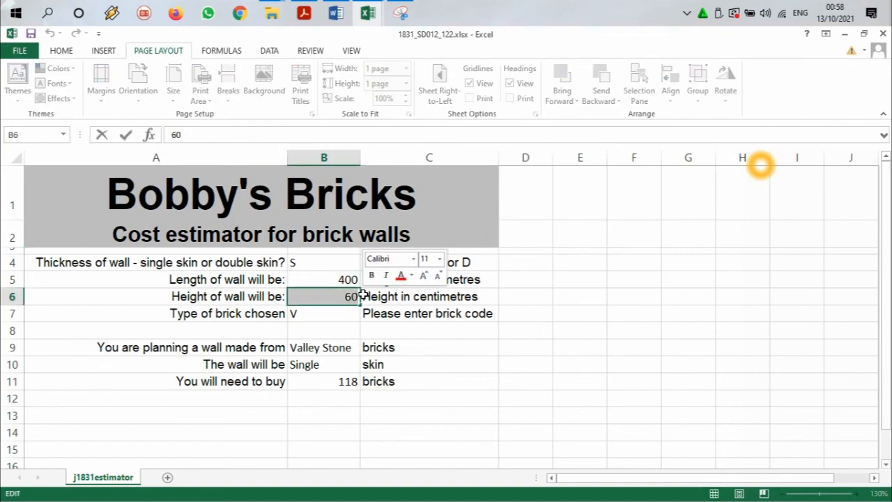
type("50")
key("Return")
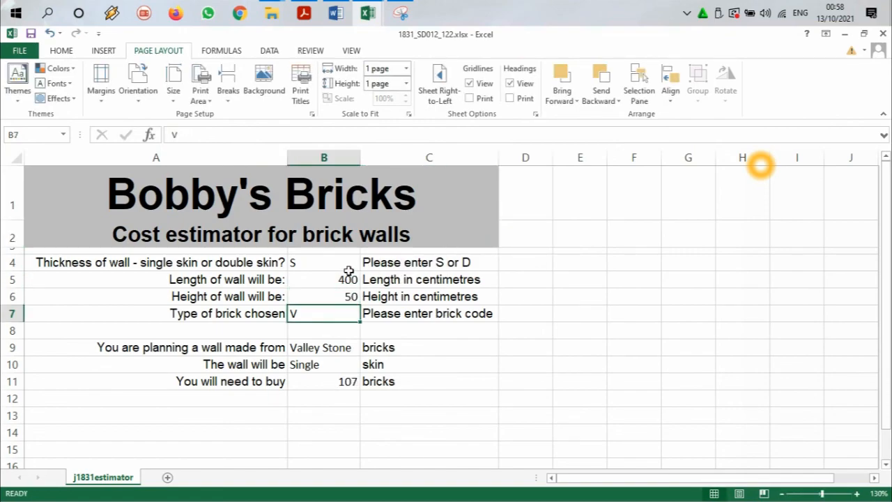
Step: Set the wall thickness in B4 to D for double skin and save the workbook
left_click(349, 269)
left_click(367, 265)
left_click(341, 290)
left_click(331, 286)
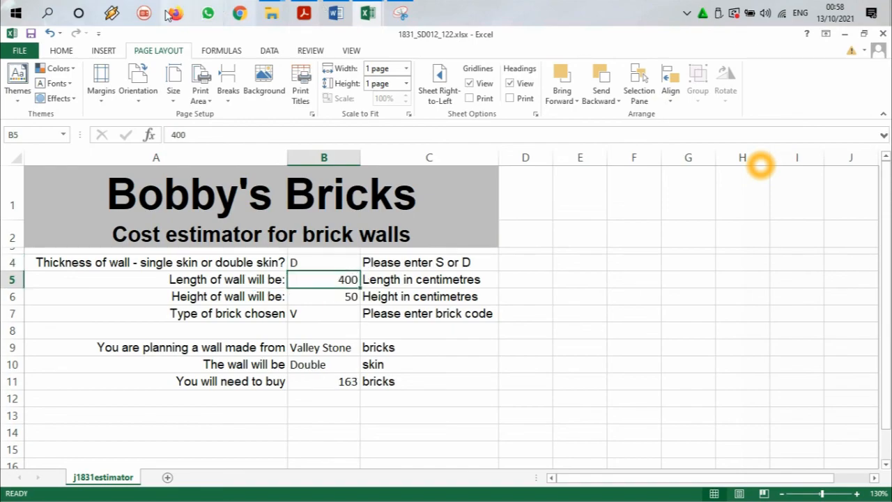
left_click(30, 32)
Step: Switch to the question paper in Acrobat Reader, read task 24's printing requirements and return to Excel
left_click(305, 13)
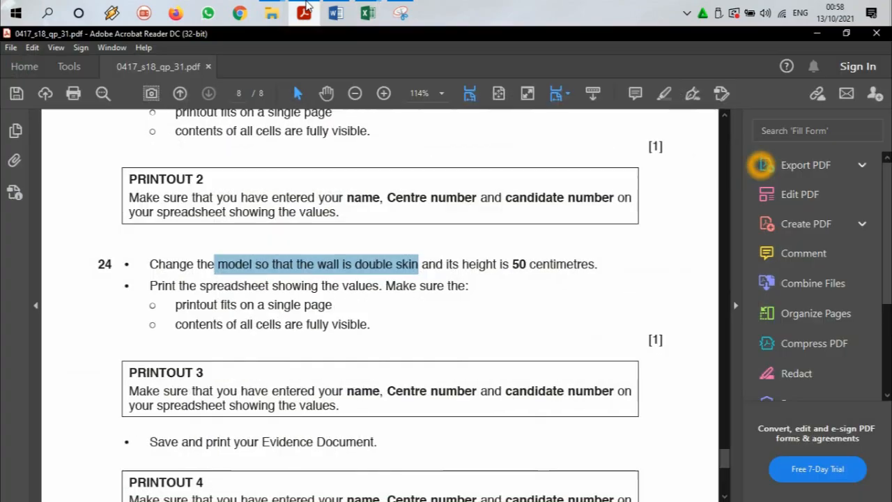
left_click_drag(157, 290, 466, 287)
left_click_drag(177, 303, 327, 305)
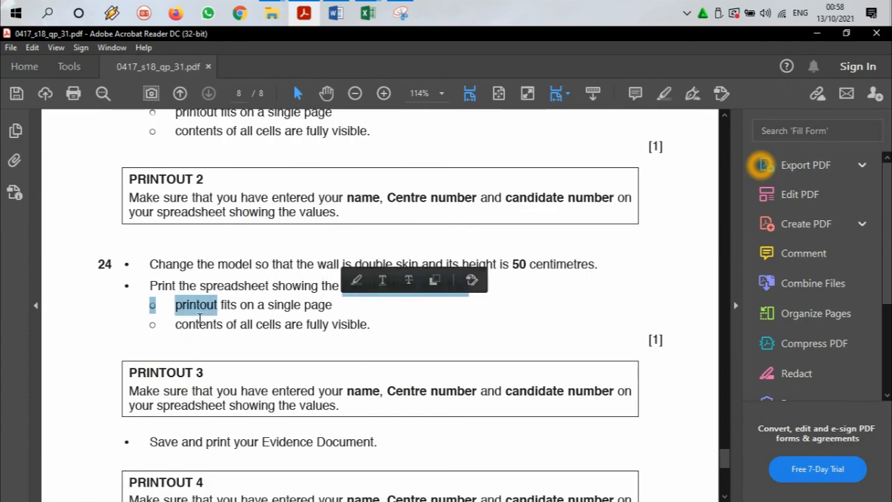
left_click_drag(177, 324, 328, 323)
left_click(308, 7)
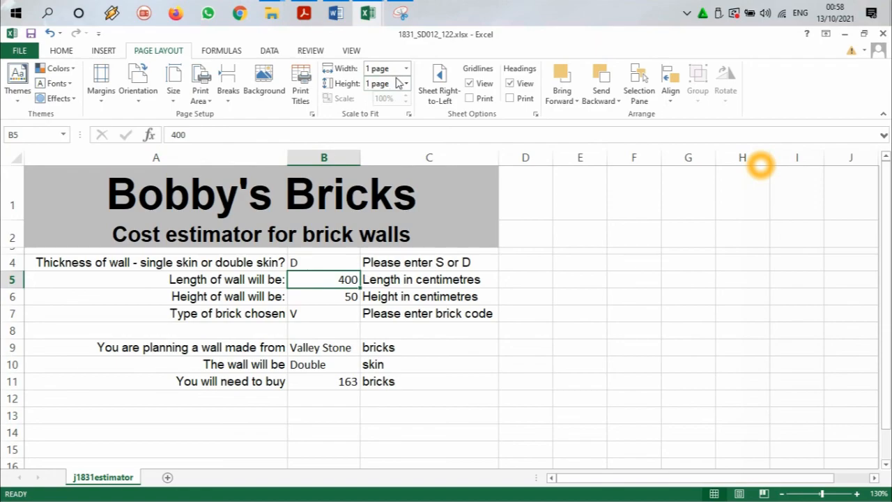
Step: Print the active sheet with Microsoft Print to PDF, fitted on one page in landscape, and save the output as p3
left_click(22, 51)
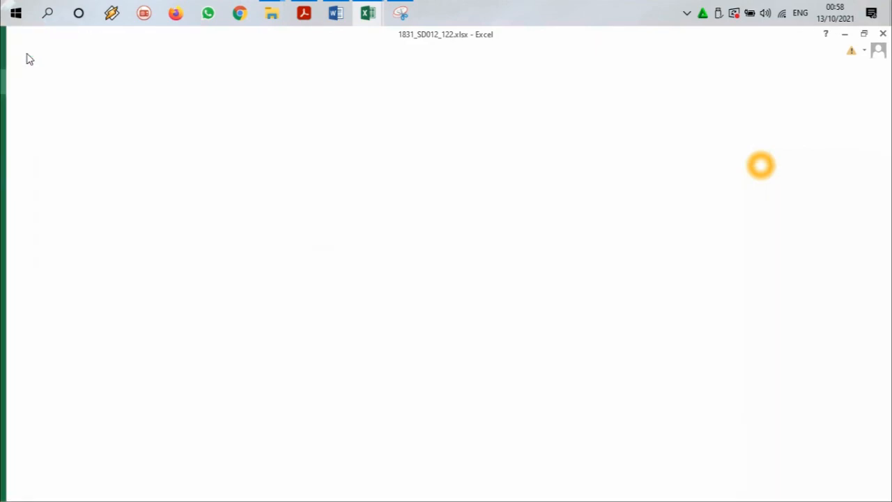
left_click(39, 207)
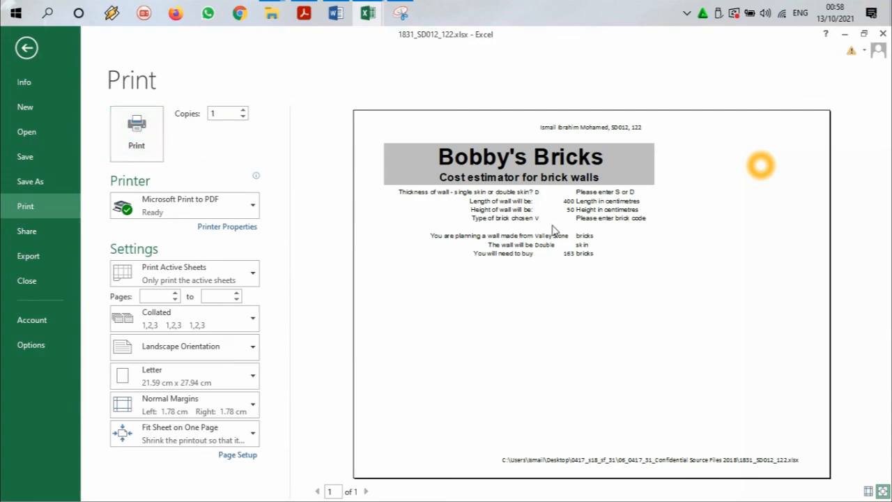
left_click(136, 138)
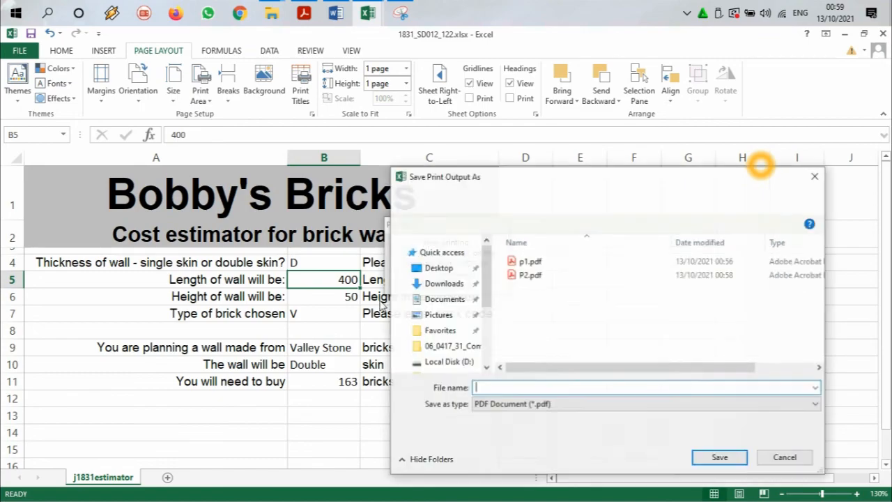
type("p3")
key("Return")
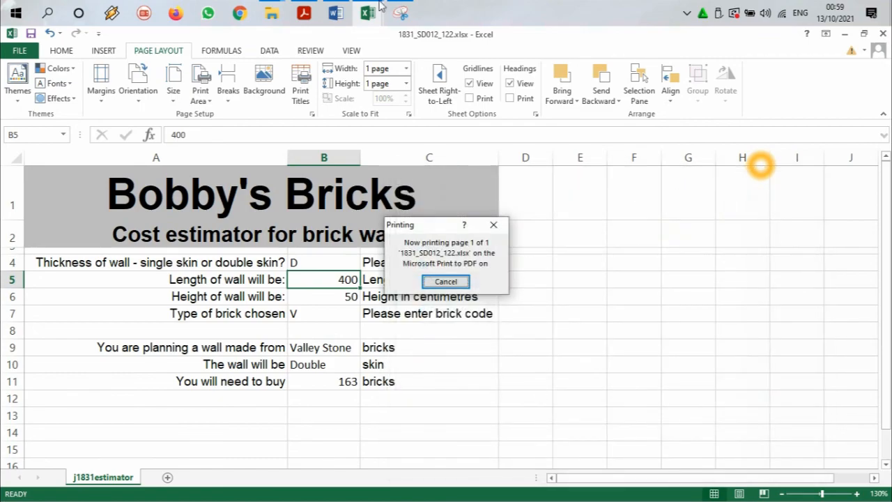
Step: Switch to the question paper and read the instructions for saving and printing the Evidence Document as PRINTOUT 4
left_click(311, 8)
scroll(263, 208, "down", 5)
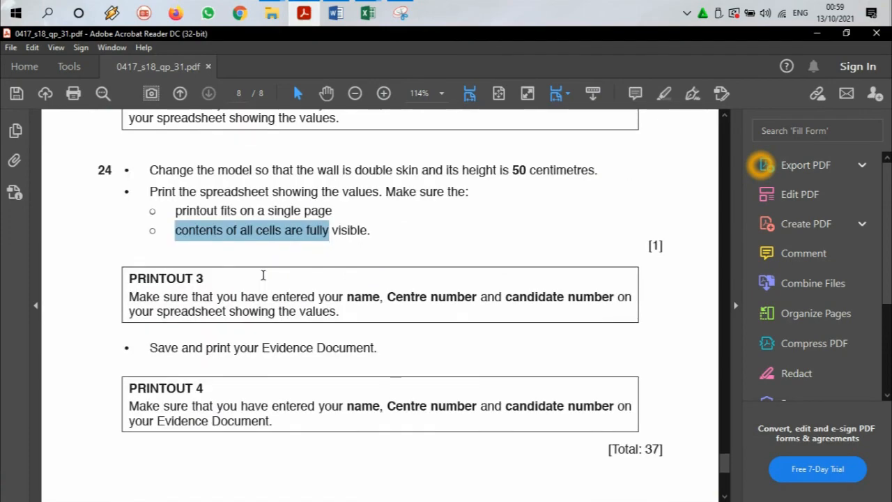
left_click_drag(257, 261, 376, 258)
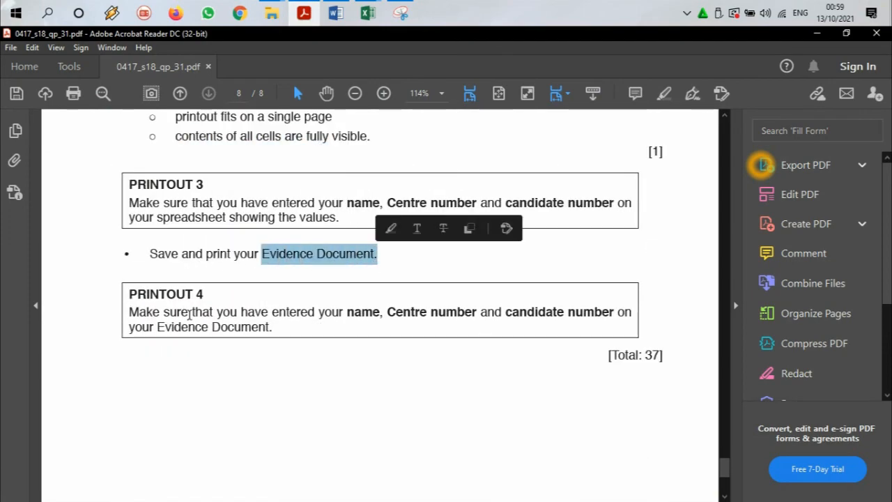
left_click_drag(217, 314, 315, 313)
Step: Switch to Word to review the evidence document, check the end of the question paper and return to Excel
left_click(336, 12)
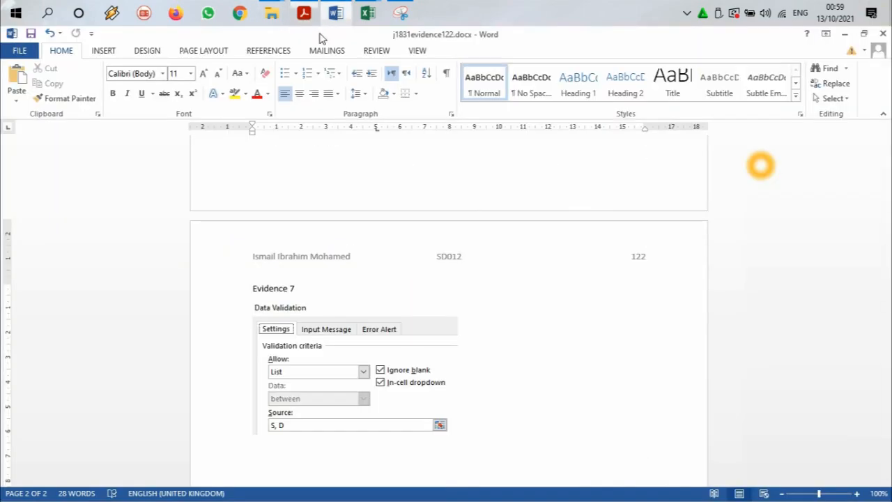
scroll(209, 216, "up", 4)
scroll(202, 218, "up", 5)
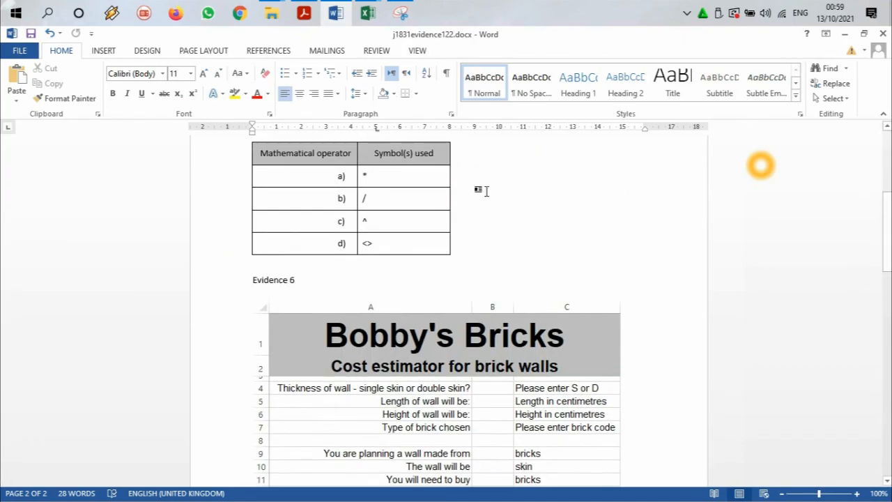
left_click(844, 33)
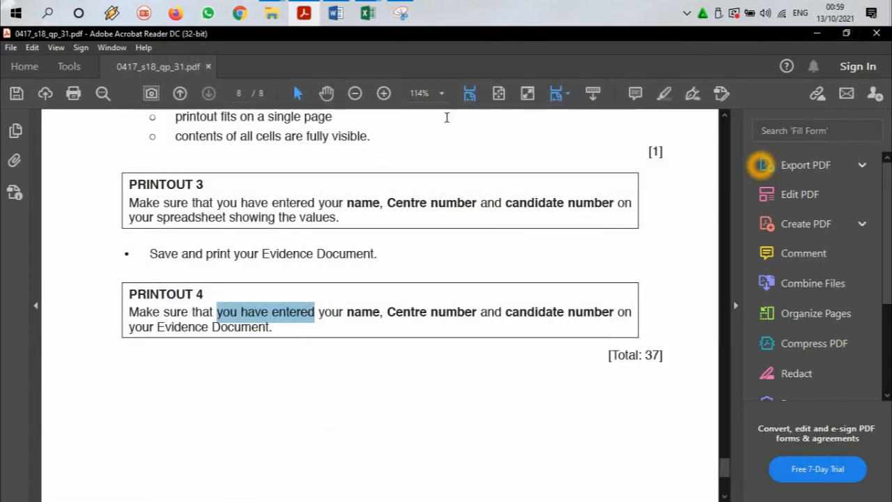
scroll(511, 167, "down", 4)
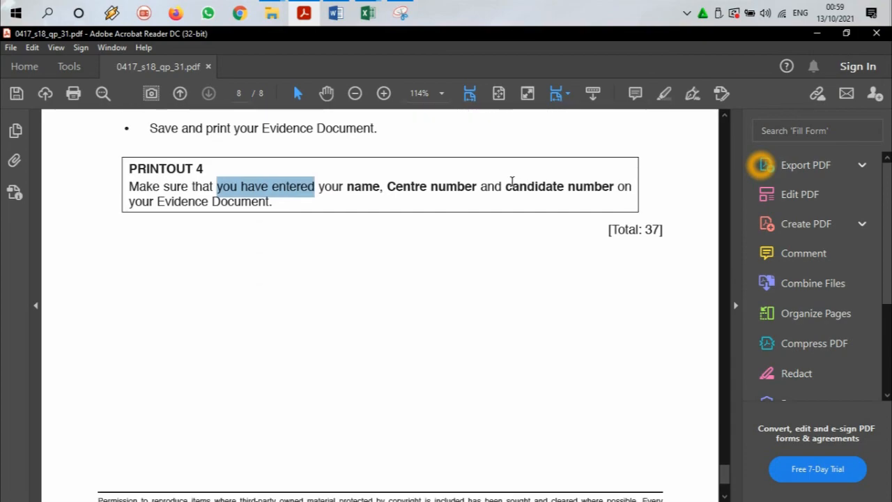
scroll(511, 186, "up", 2)
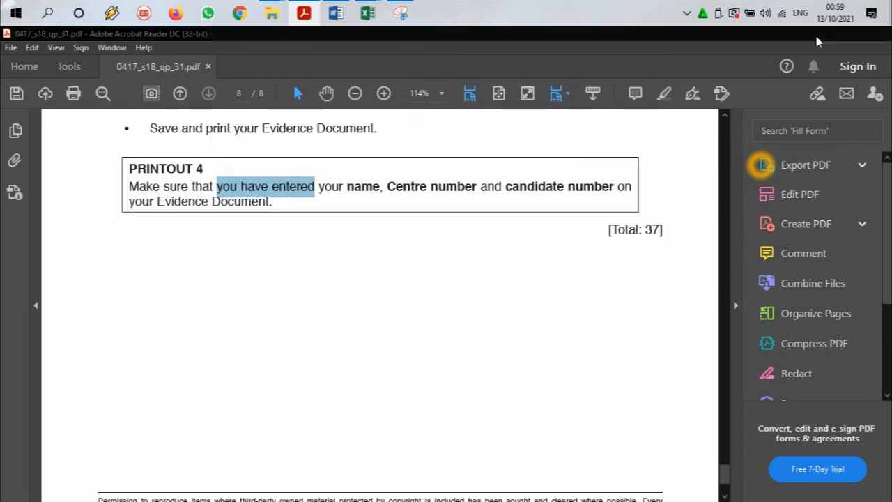
left_click(817, 34)
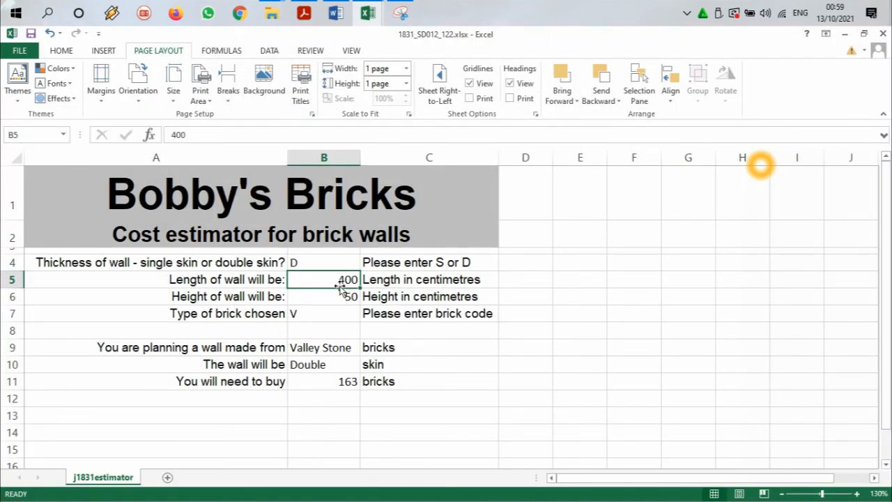
Step: Review the wall inputs in B4 to B7 and the results in B9 to B11
left_click(338, 262)
left_click(310, 296)
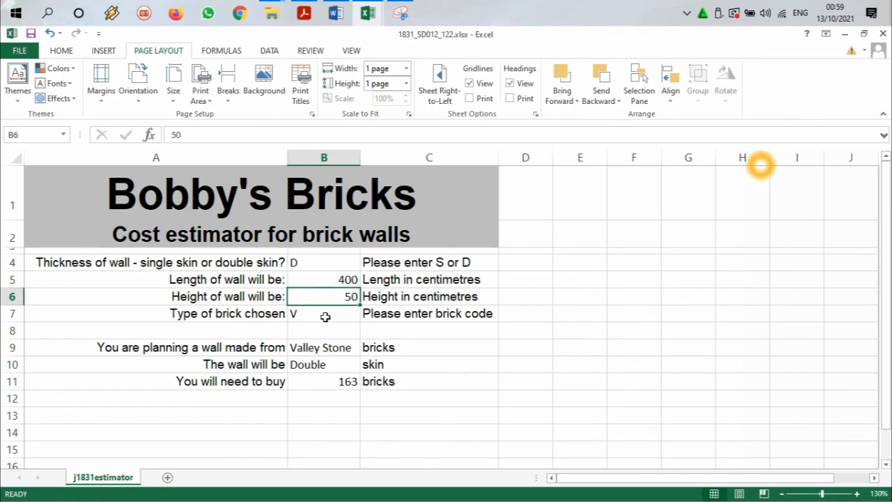
left_click(325, 317)
left_click(335, 351)
left_click(338, 365)
left_click(338, 380)
left_click(335, 259)
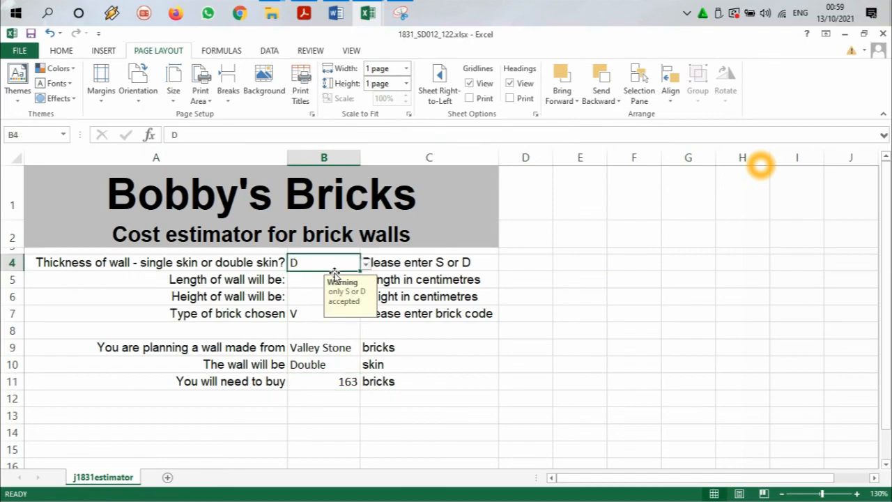
left_click(309, 277)
Step: Examine the formulas in B9, B10 and B11 without changing them
double_click(330, 346)
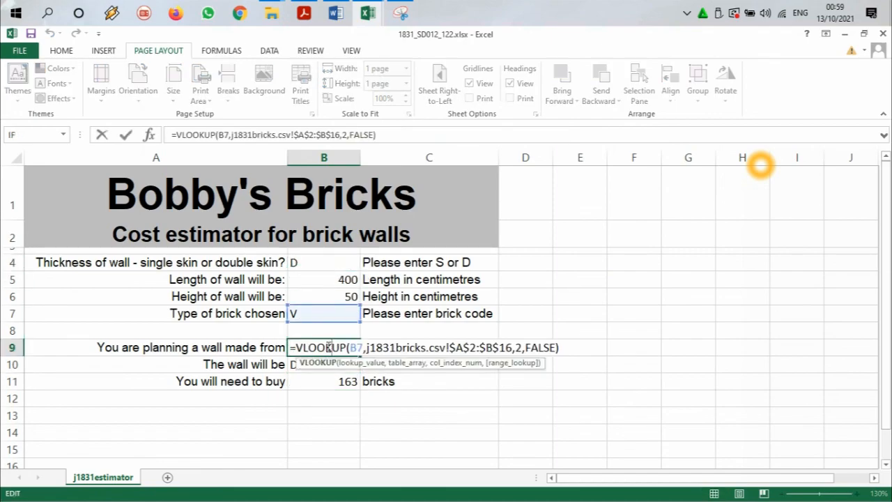
key("Escape")
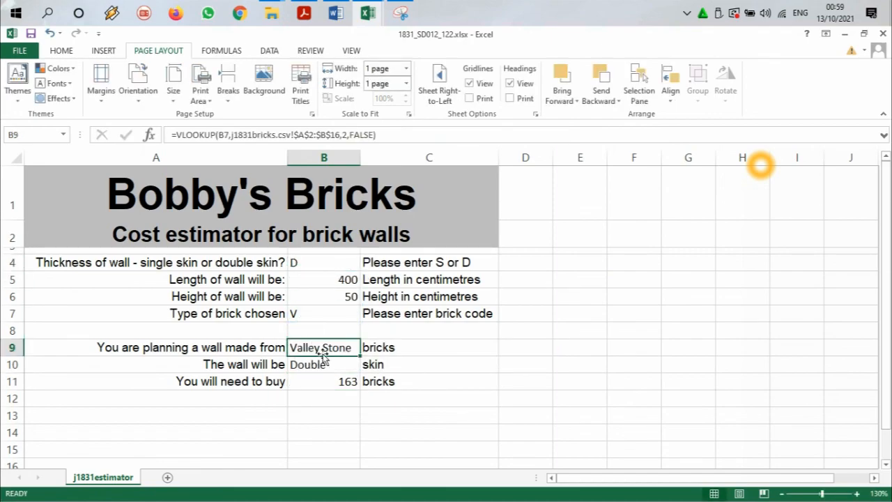
left_click(325, 365)
double_click(325, 367)
key("Escape")
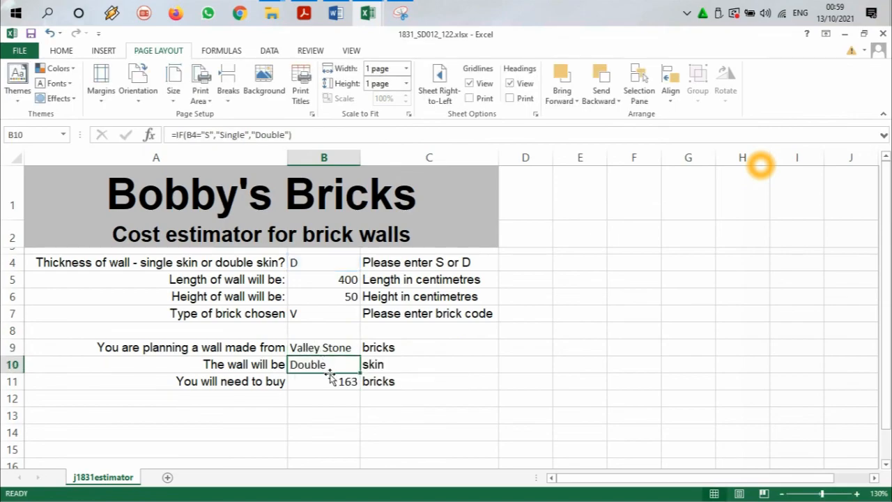
left_click(332, 382)
double_click(332, 382)
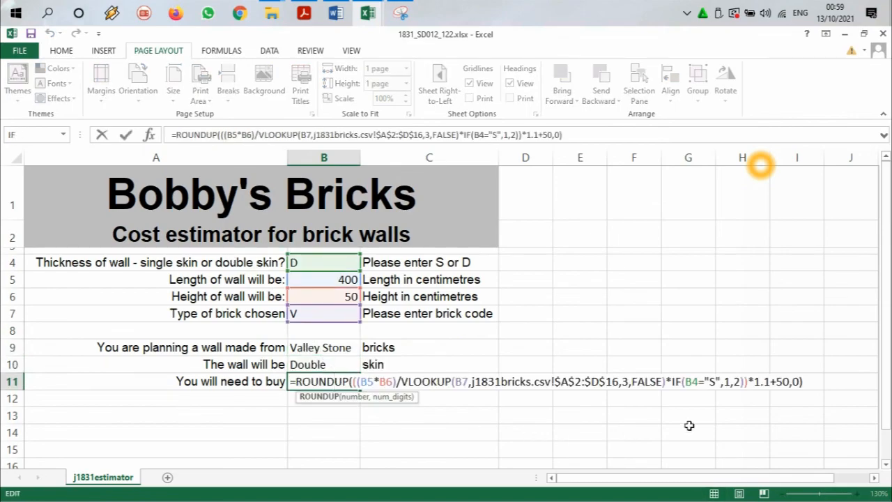
Step: Read the brick calculation rules above task 20 in the question paper and compare them with the B11 formula in Excel
left_click(304, 12)
scroll(421, 279, "up", 3)
scroll(416, 296, "up", 10)
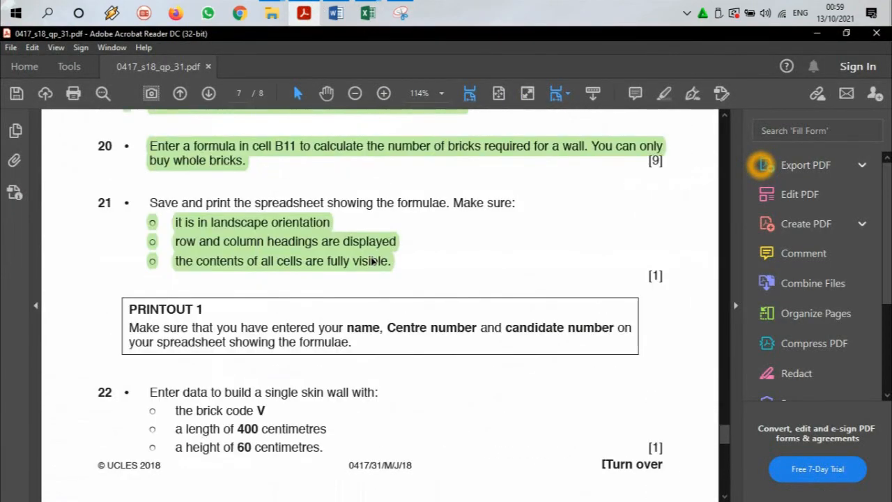
scroll(315, 249, "up", 2)
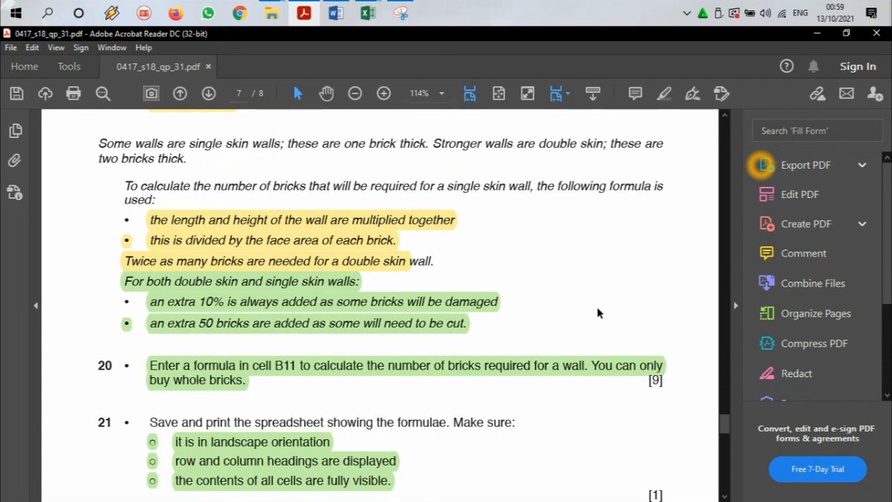
left_click(368, 13)
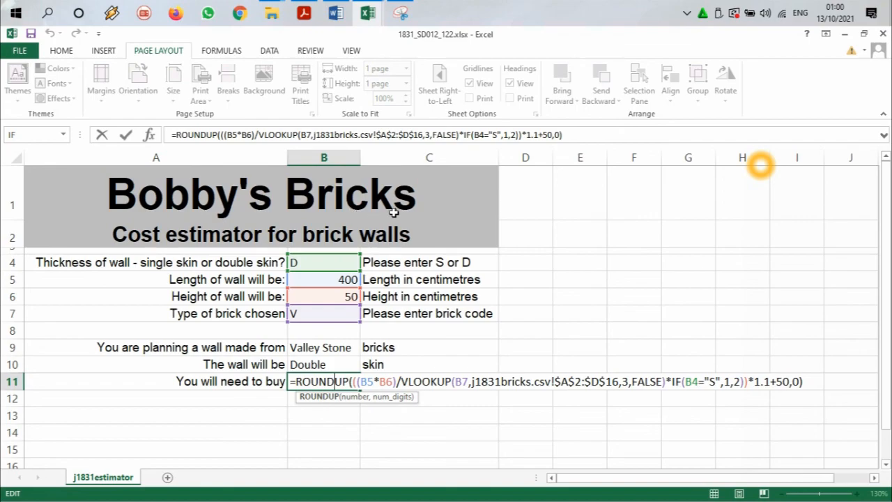
scroll(506, 216, "down", 1)
scroll(506, 215, "up", 1)
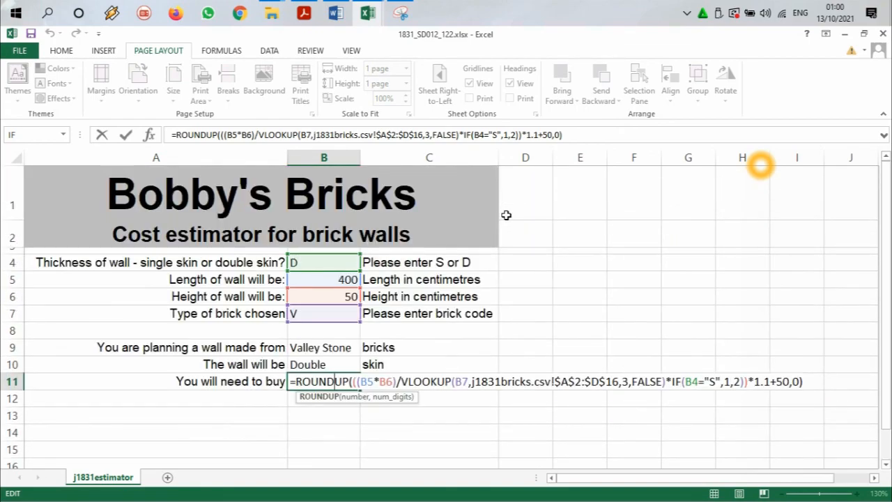